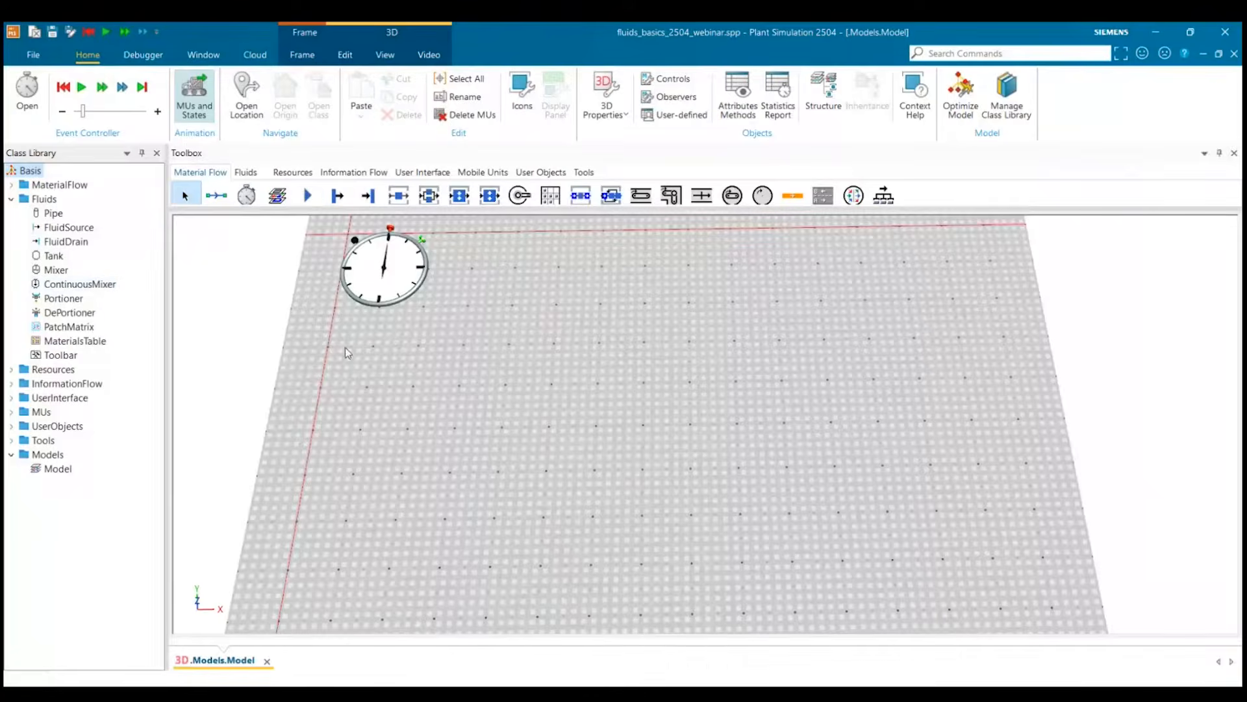
# Add a comment reading "Juice from concentrate" to the model, beside the event controller.
pyautogui.moveTo(501, 365); pyautogui.dragTo(593, 376)
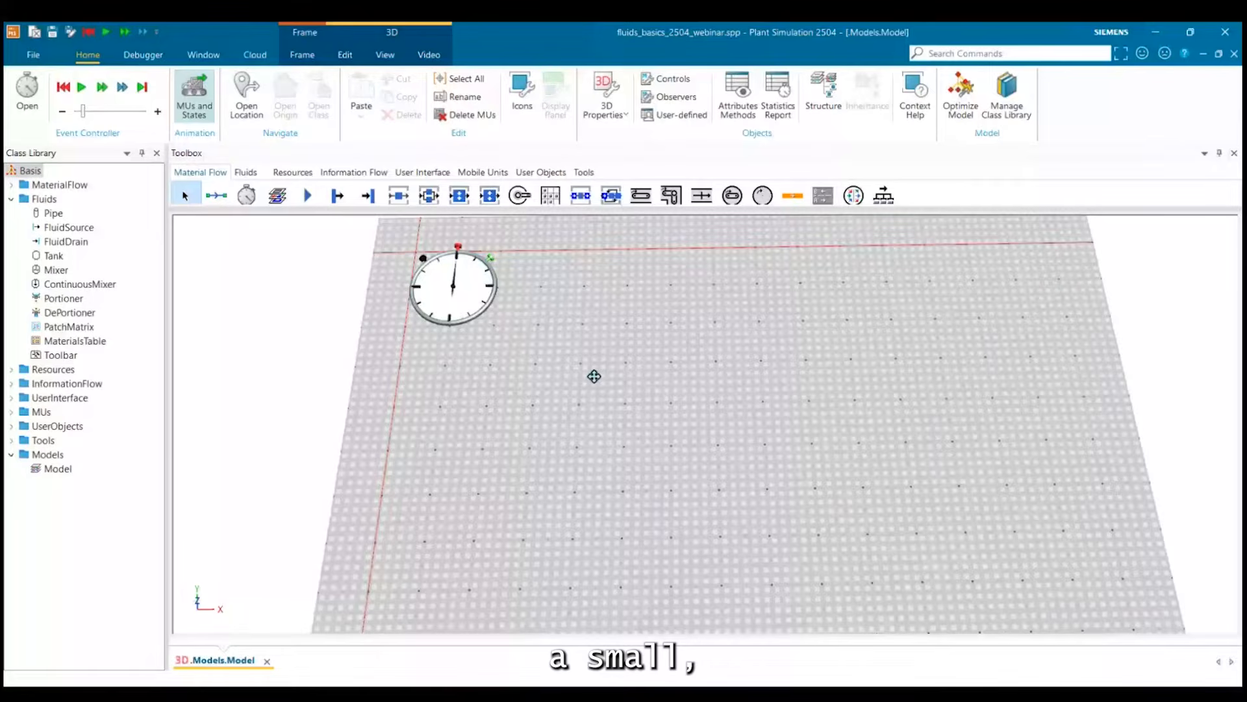
pyautogui.moveTo(594, 376); pyautogui.dragTo(460, 358)
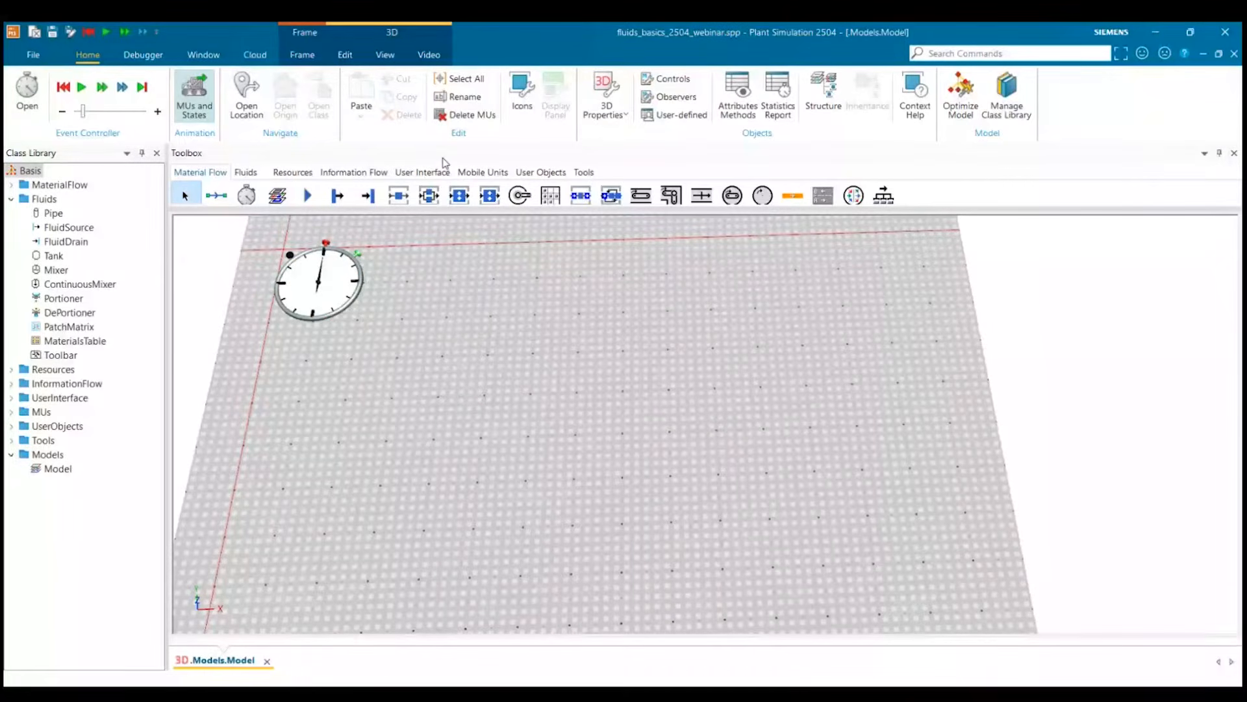
pyautogui.click(426, 172)
pyautogui.click(221, 195)
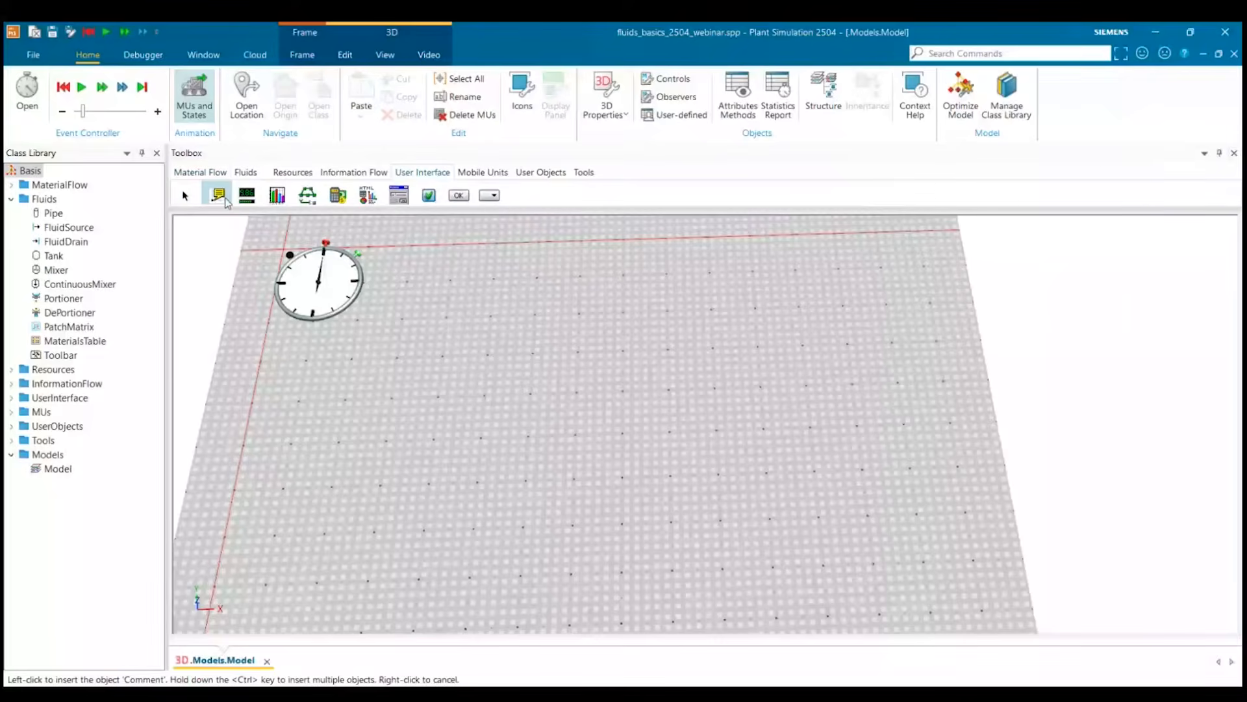
pyautogui.click(482, 298)
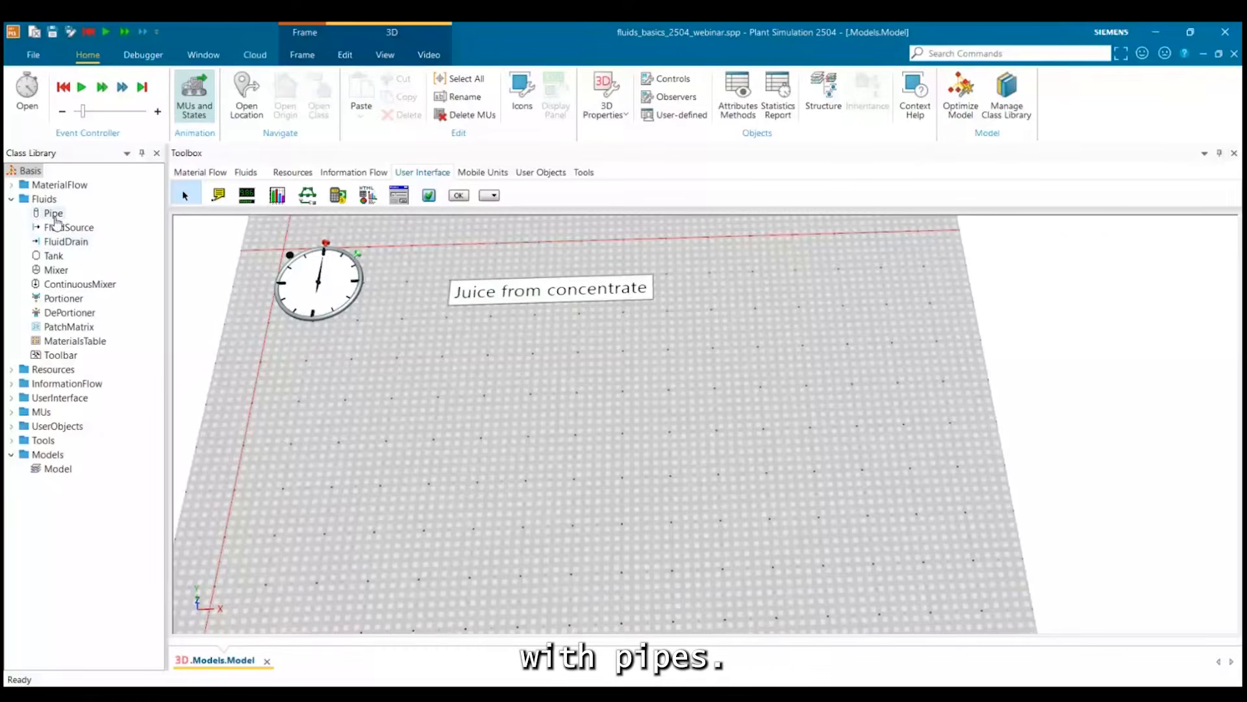
# Place a MaterialsTable in the model below the event controller and open it for editing.
pyautogui.moveTo(418, 397); pyautogui.dragTo(487, 245)
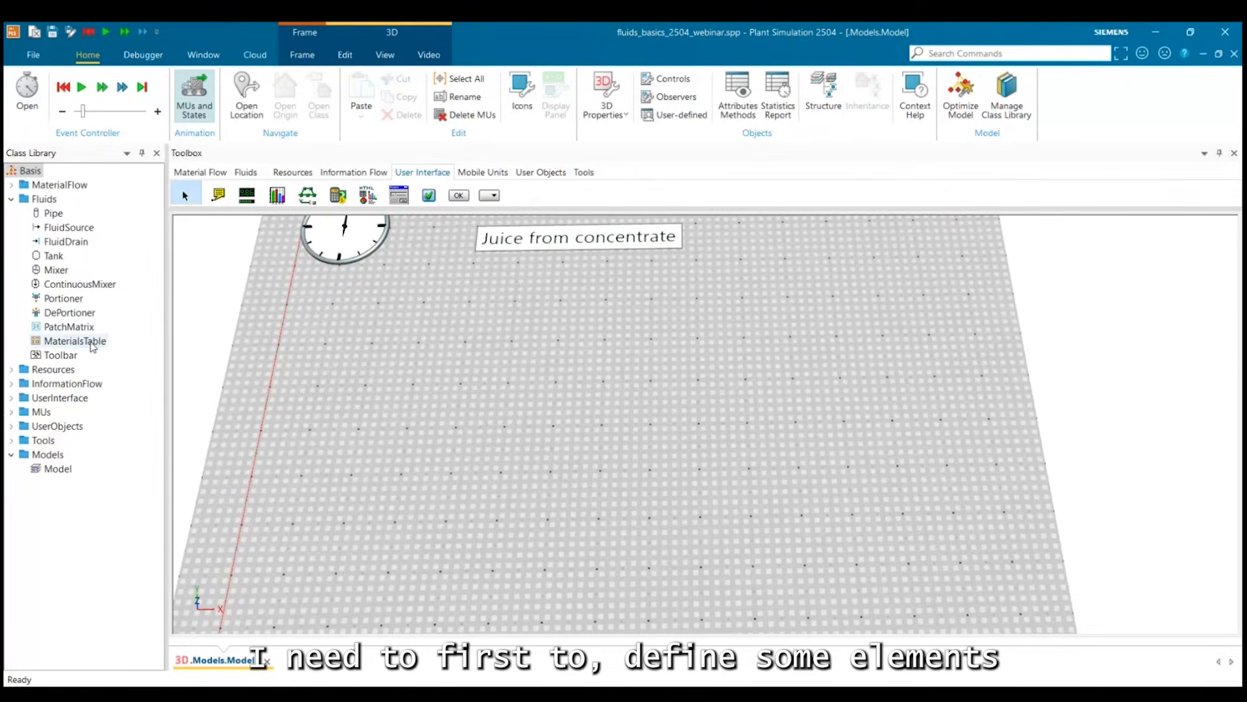
pyautogui.moveTo(90, 340); pyautogui.dragTo(401, 429)
pyautogui.click(474, 435)
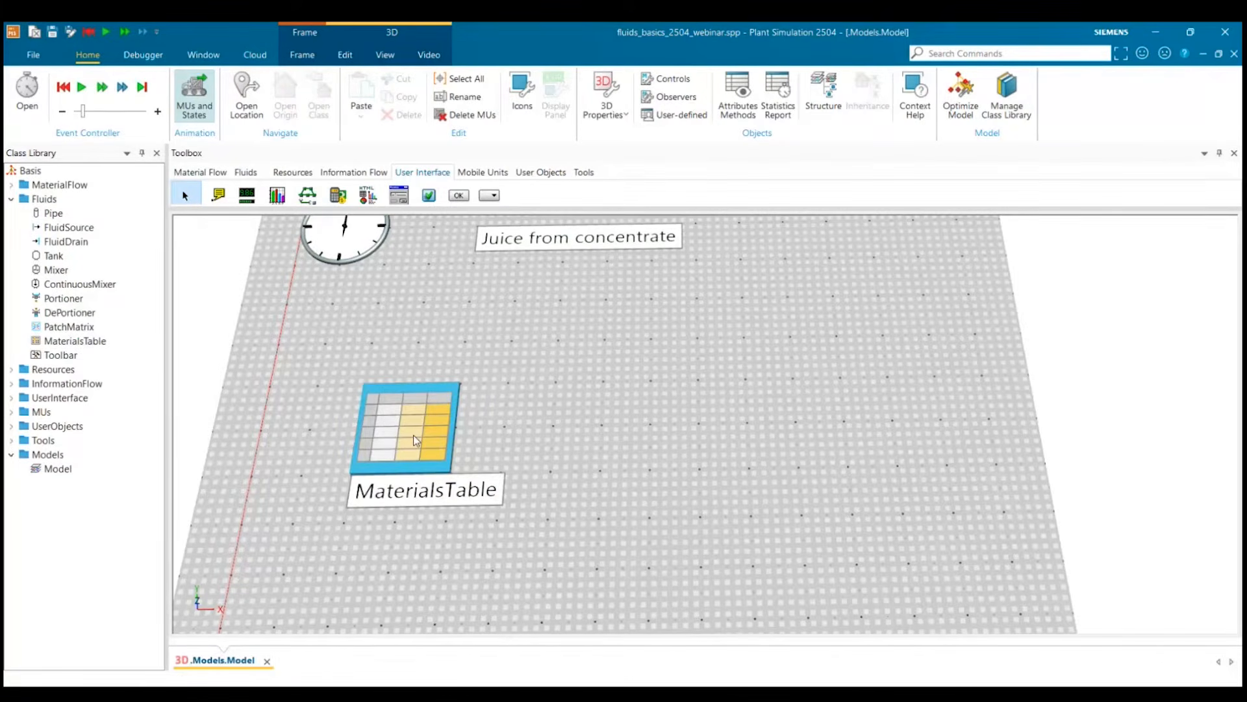
pyautogui.click(377, 431)
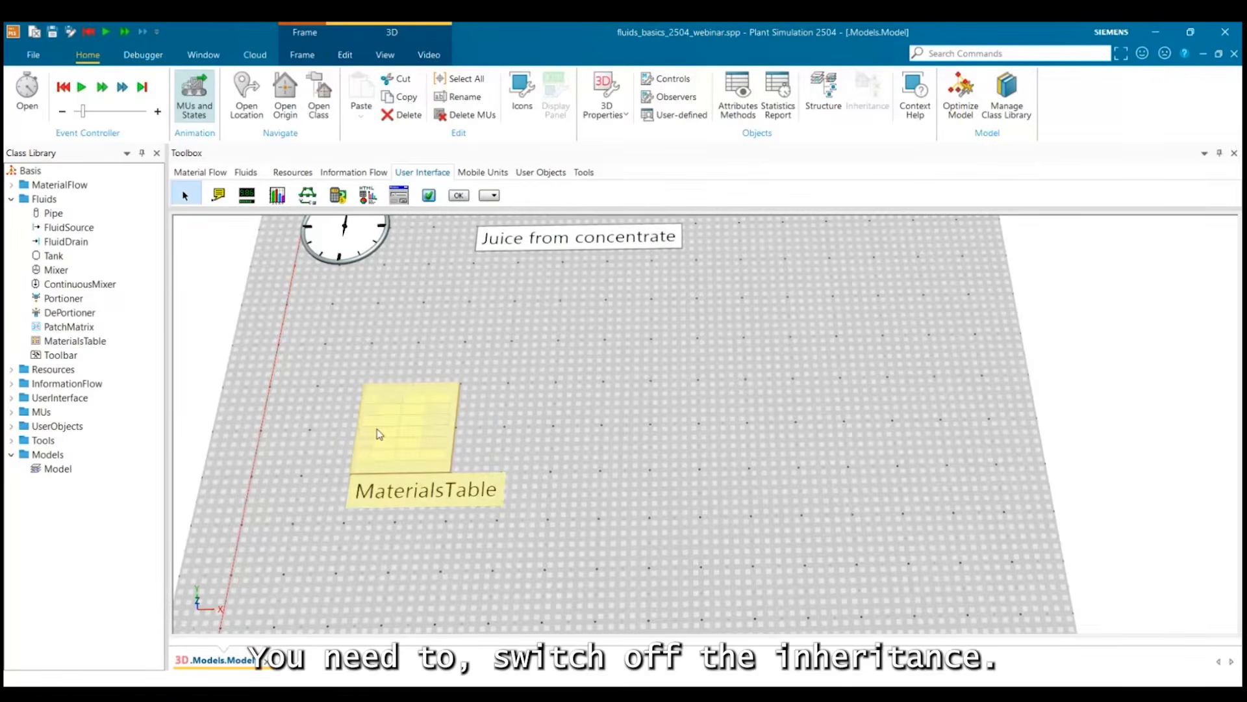
pyautogui.doubleClick(380, 434)
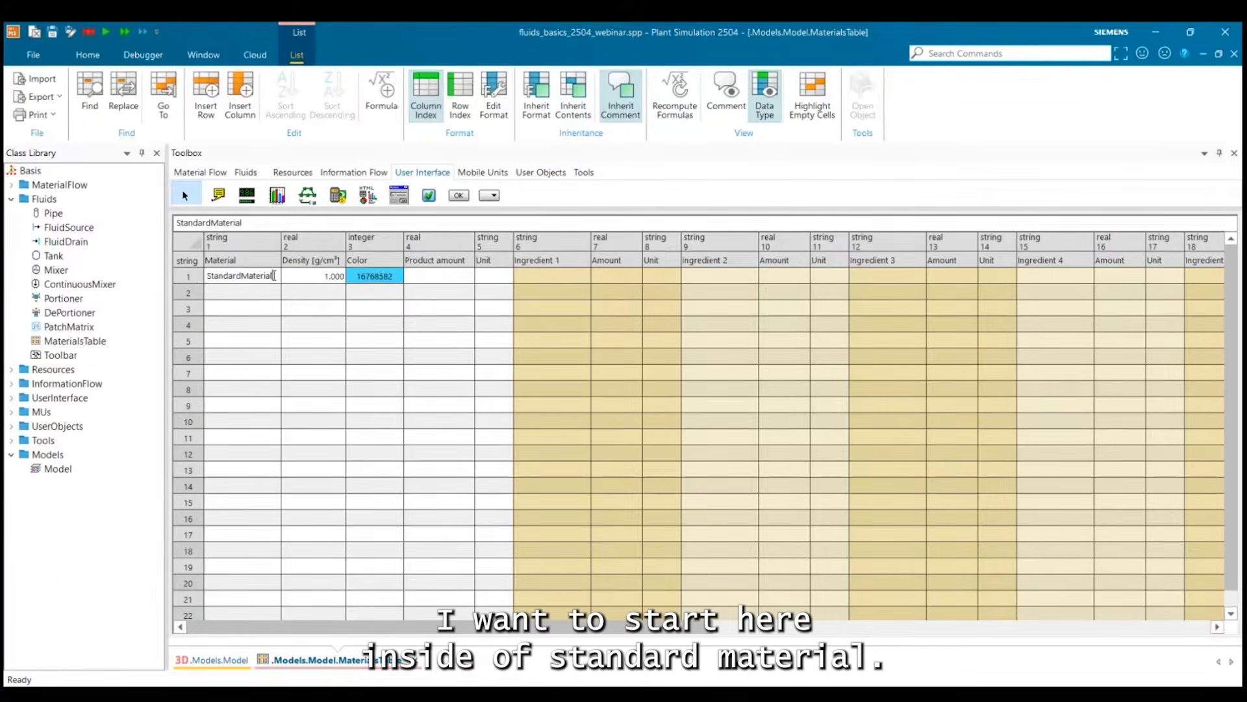
# Rename the StandardMaterial entry to Concentrate and set its color to red.
pyautogui.doubleClick(273, 279)
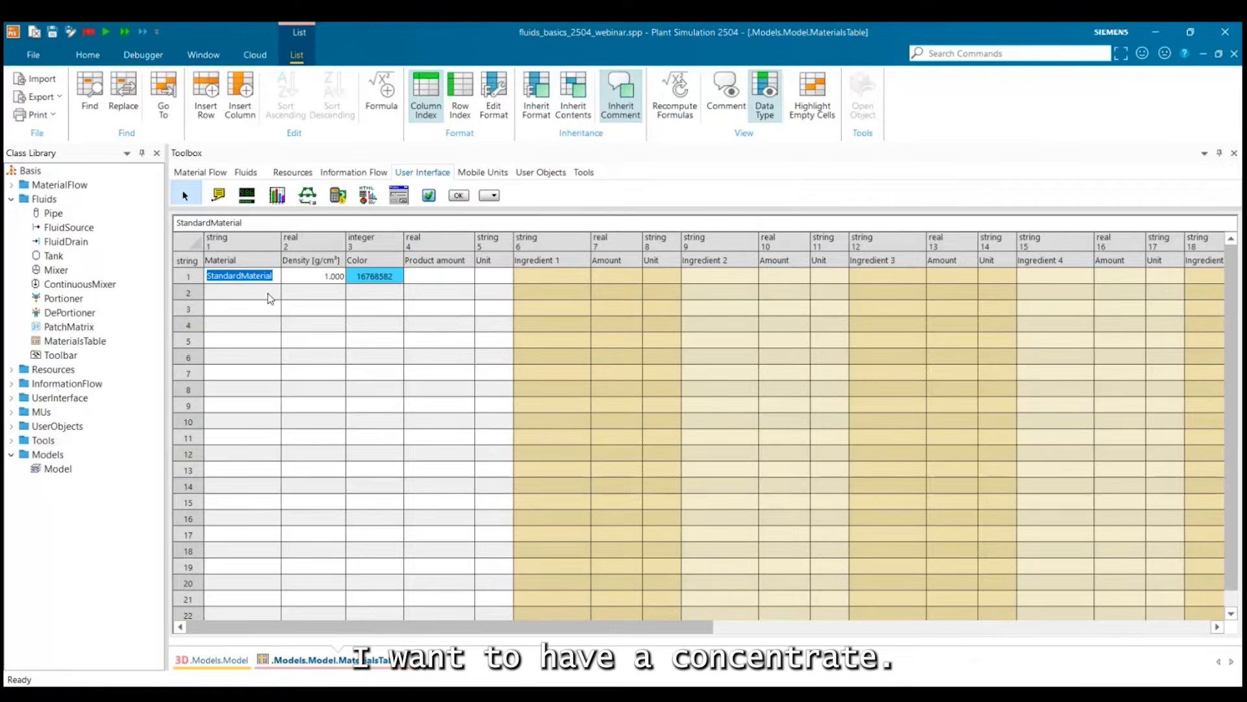
pyautogui.write('Conc')
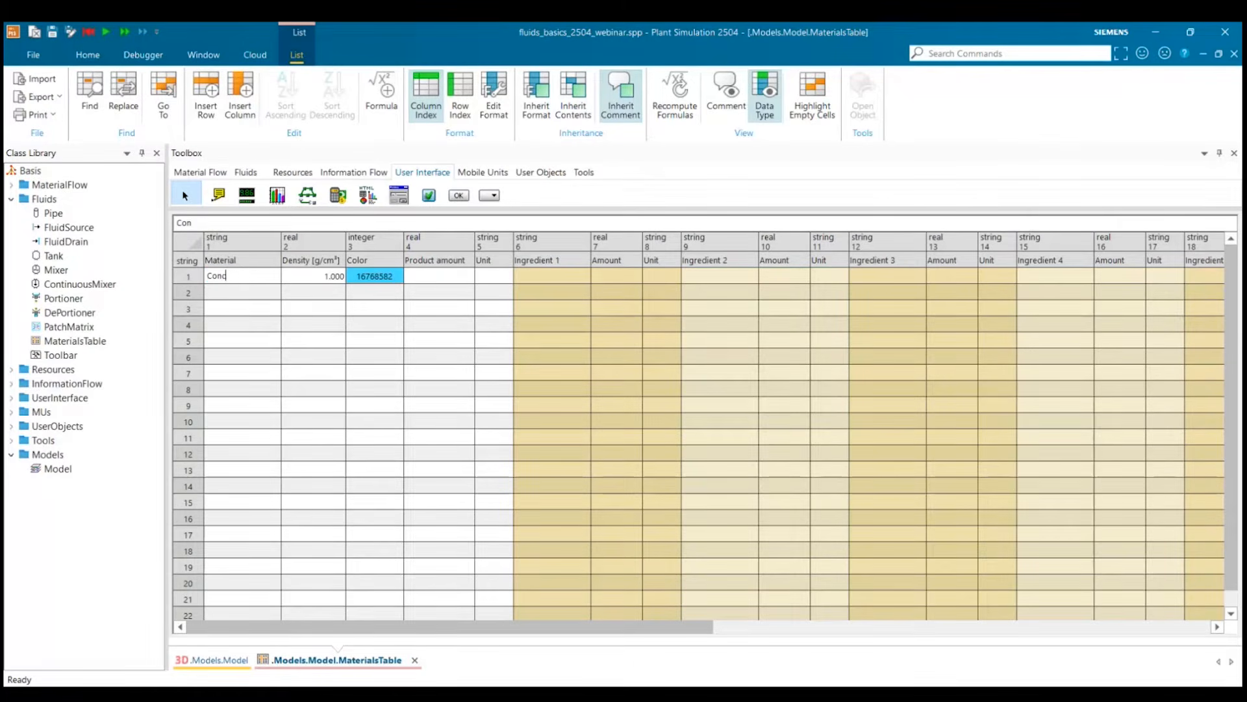
pyautogui.write('entrate')
pyautogui.click(273, 309)
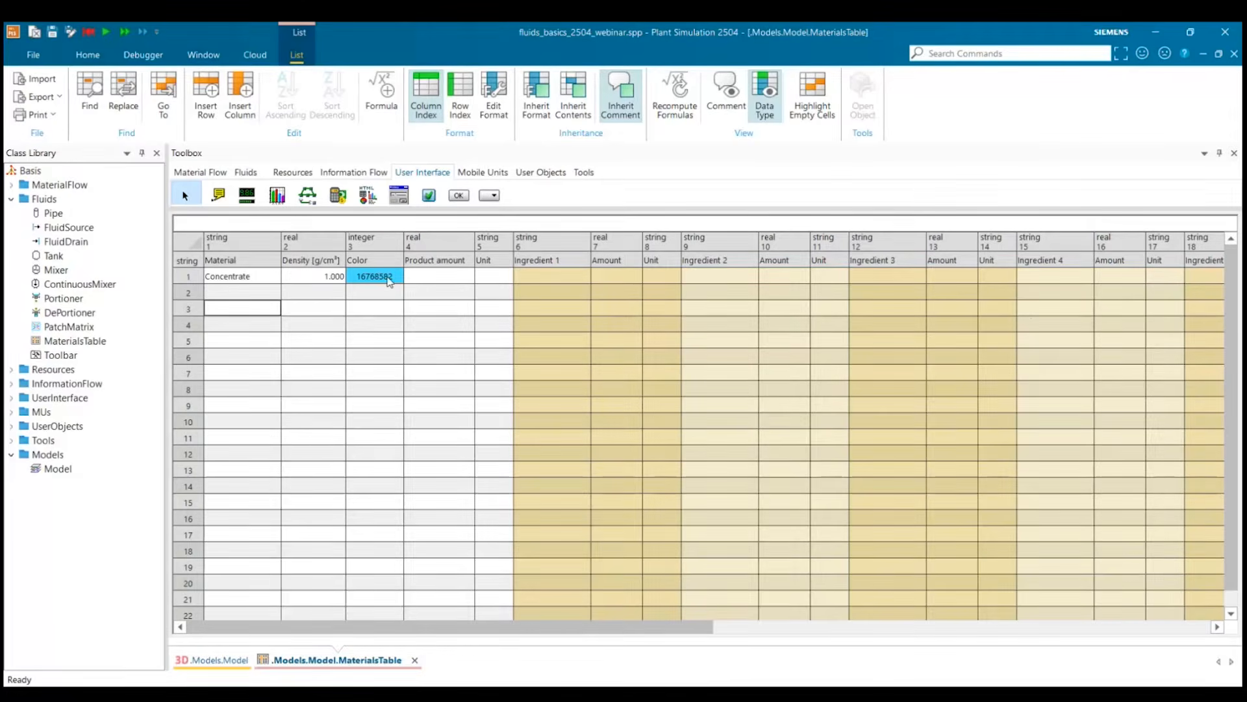
pyautogui.click(389, 283)
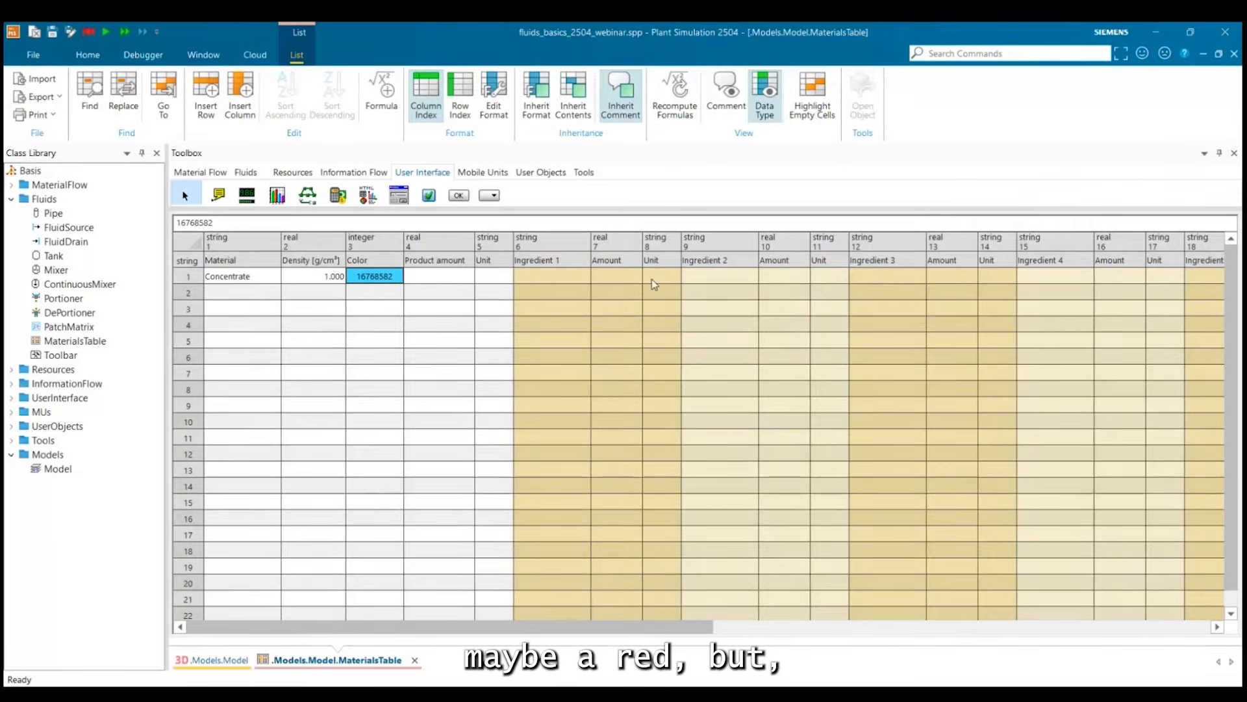
pyautogui.click(736, 237)
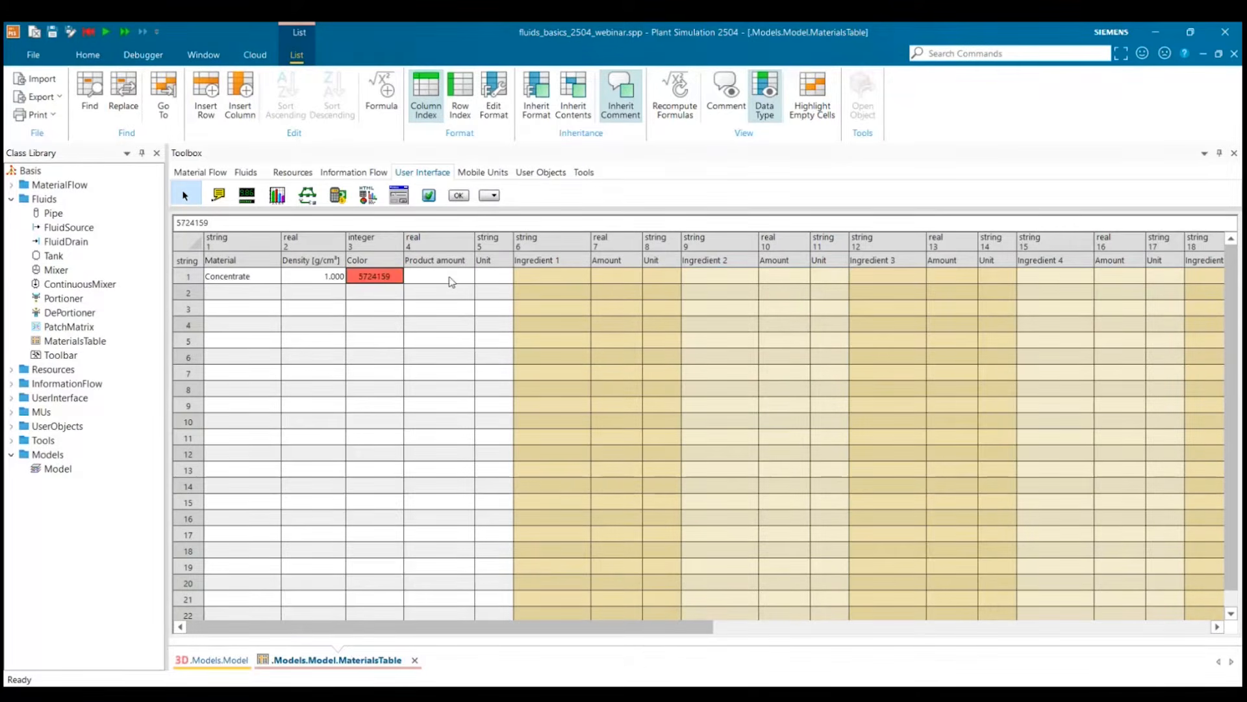
# Set the Concentrate row's product amount to 1 with the unit l.
pyautogui.click(453, 281)
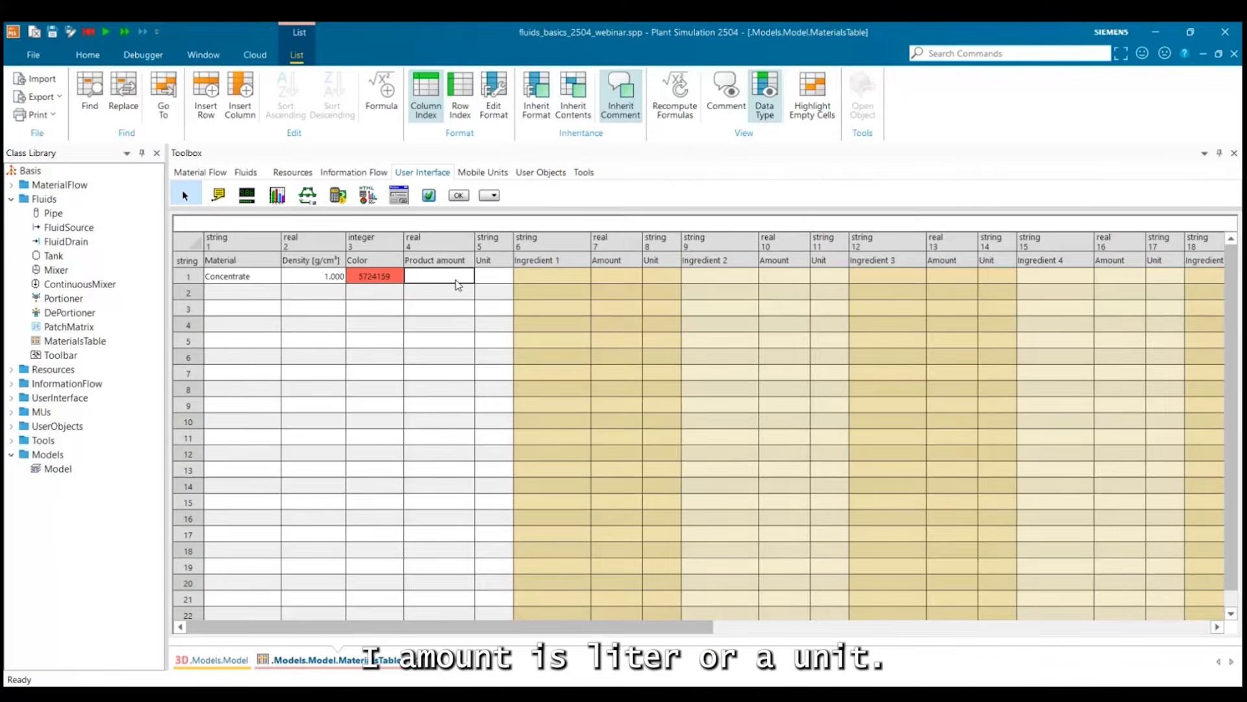
pyautogui.doubleClick(467, 276)
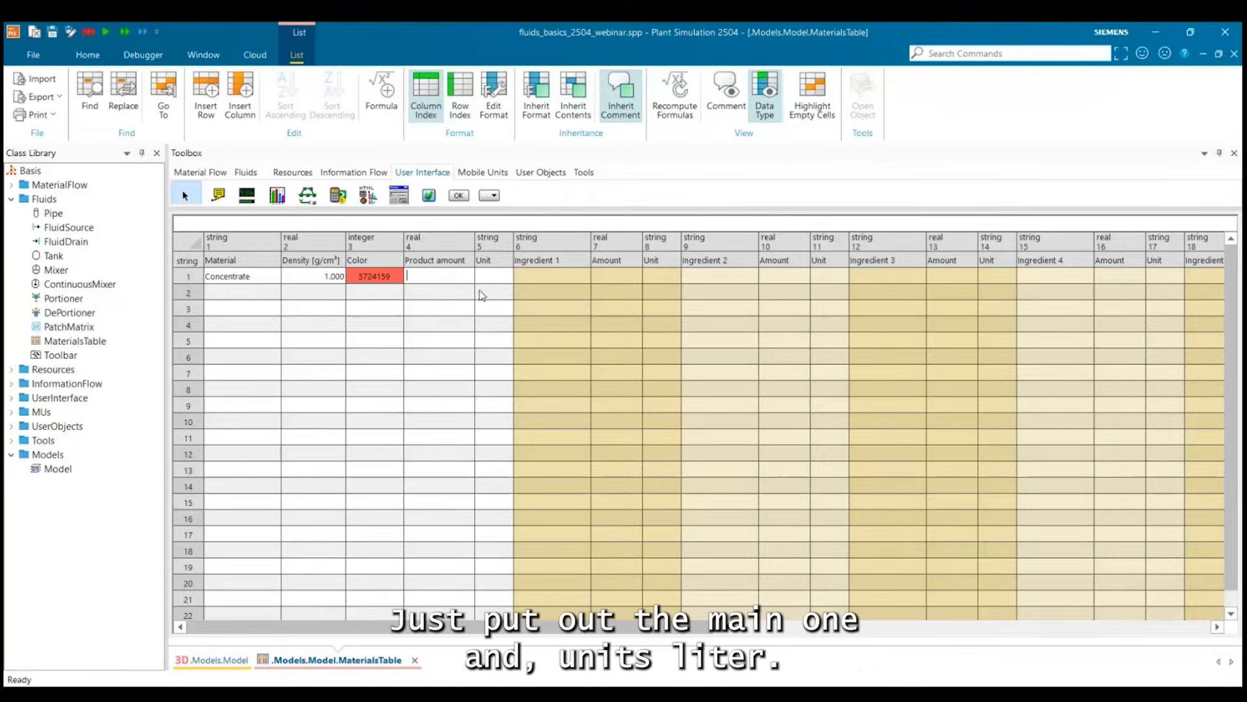
pyautogui.write('1')
pyautogui.click(487, 281)
pyautogui.write('l')
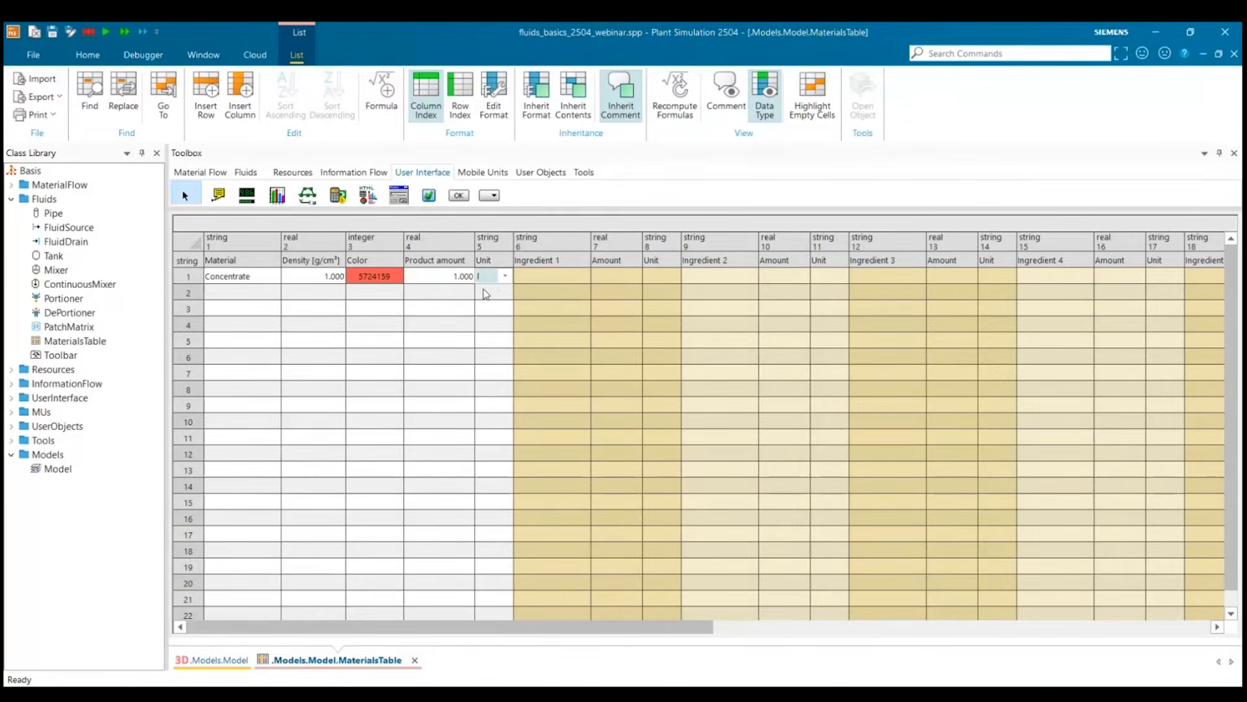
pyautogui.click(500, 308)
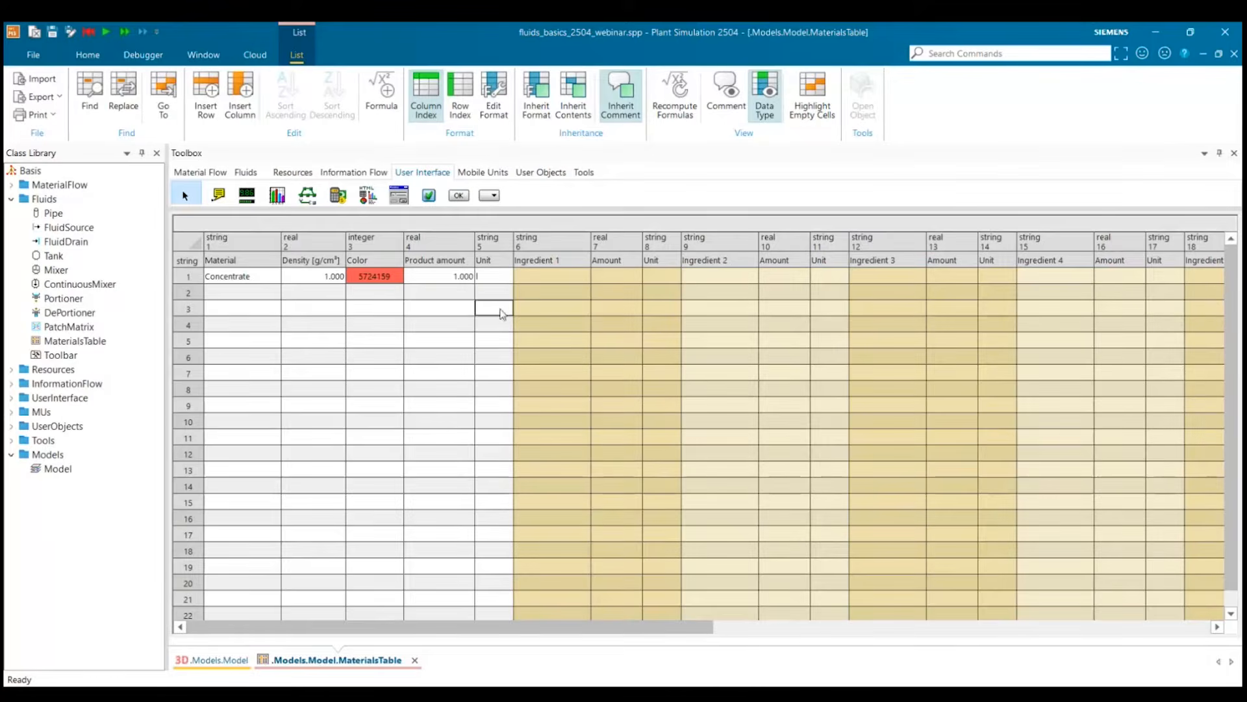
# Add a second material named water with a density of 1 g/cm³ and a blue color.
pyautogui.click(211, 299)
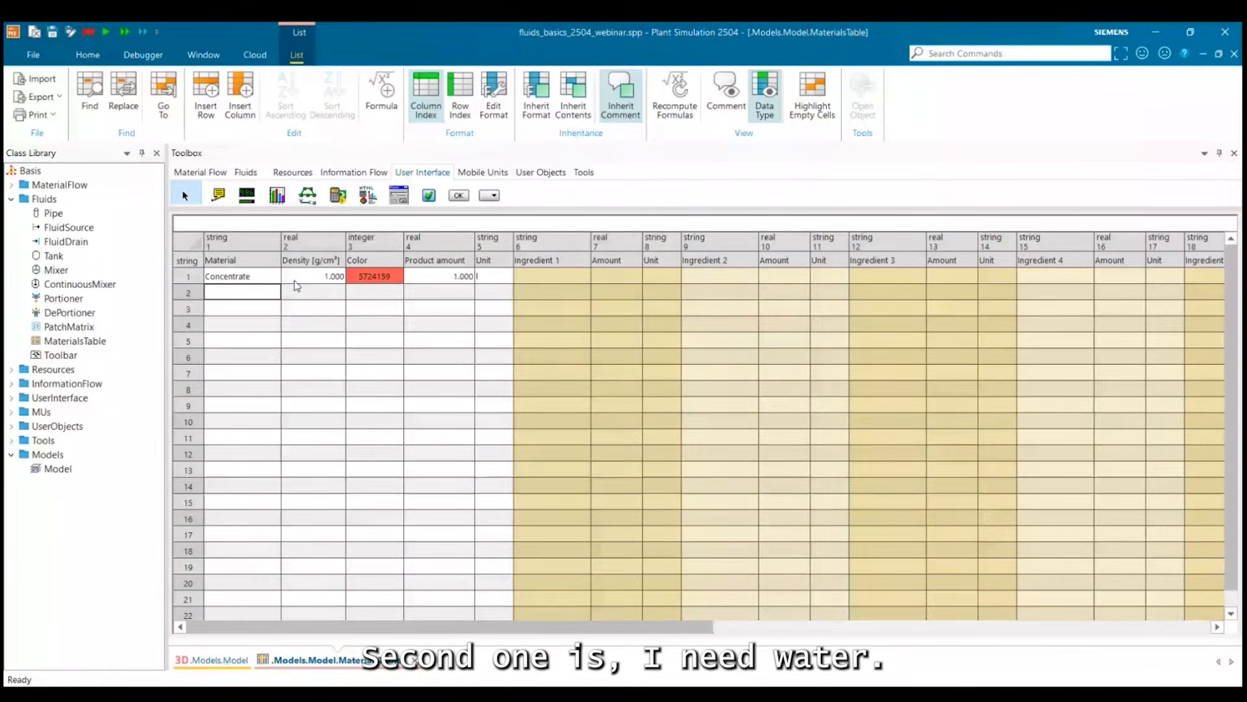
pyautogui.write('wat')
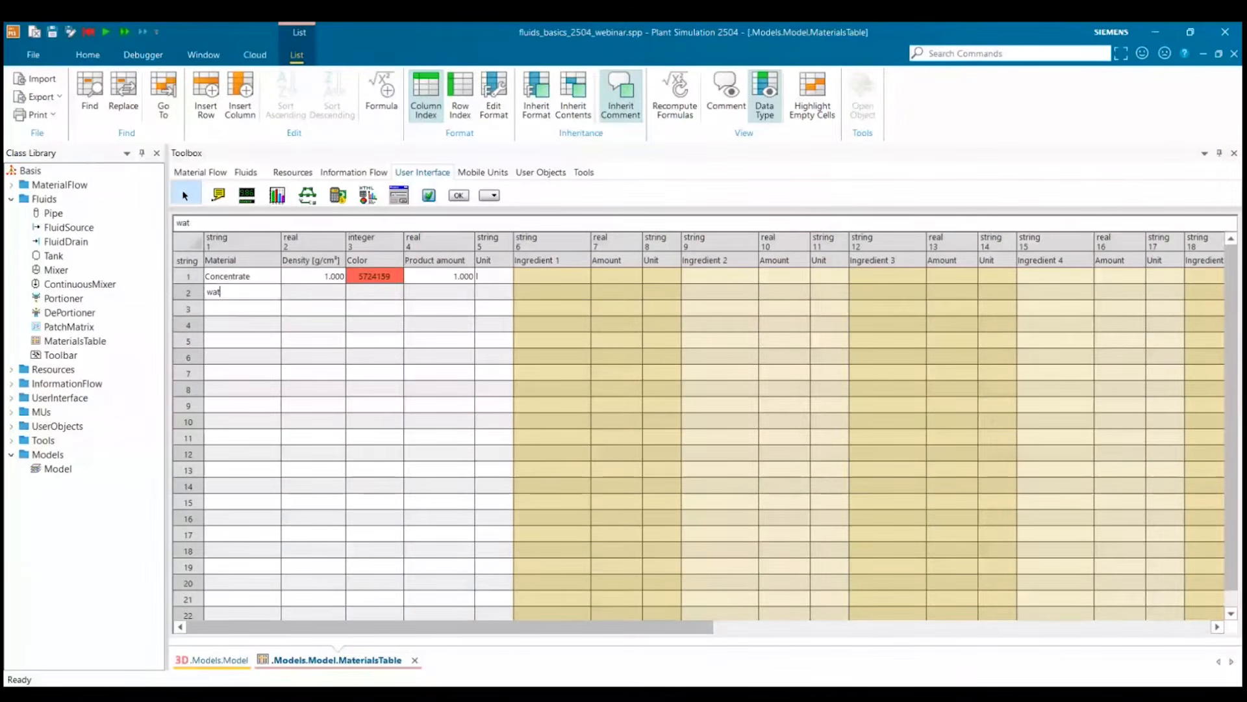
pyautogui.write('er')
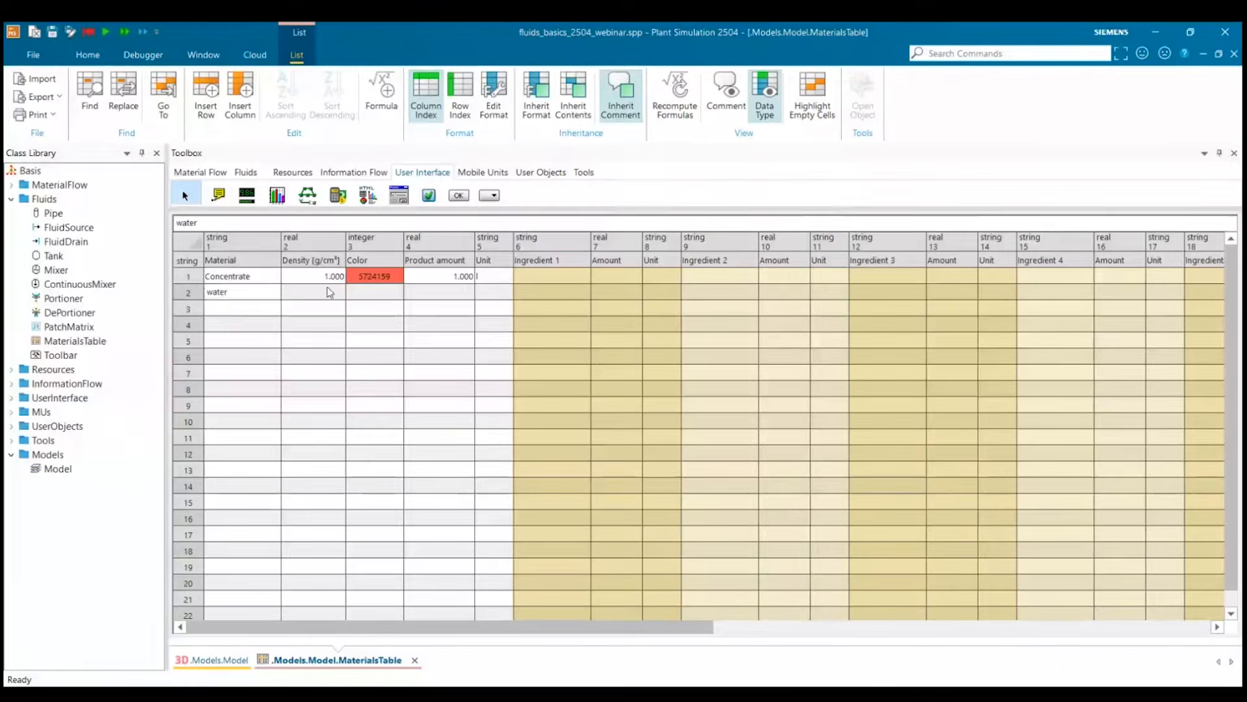
pyautogui.click(387, 292)
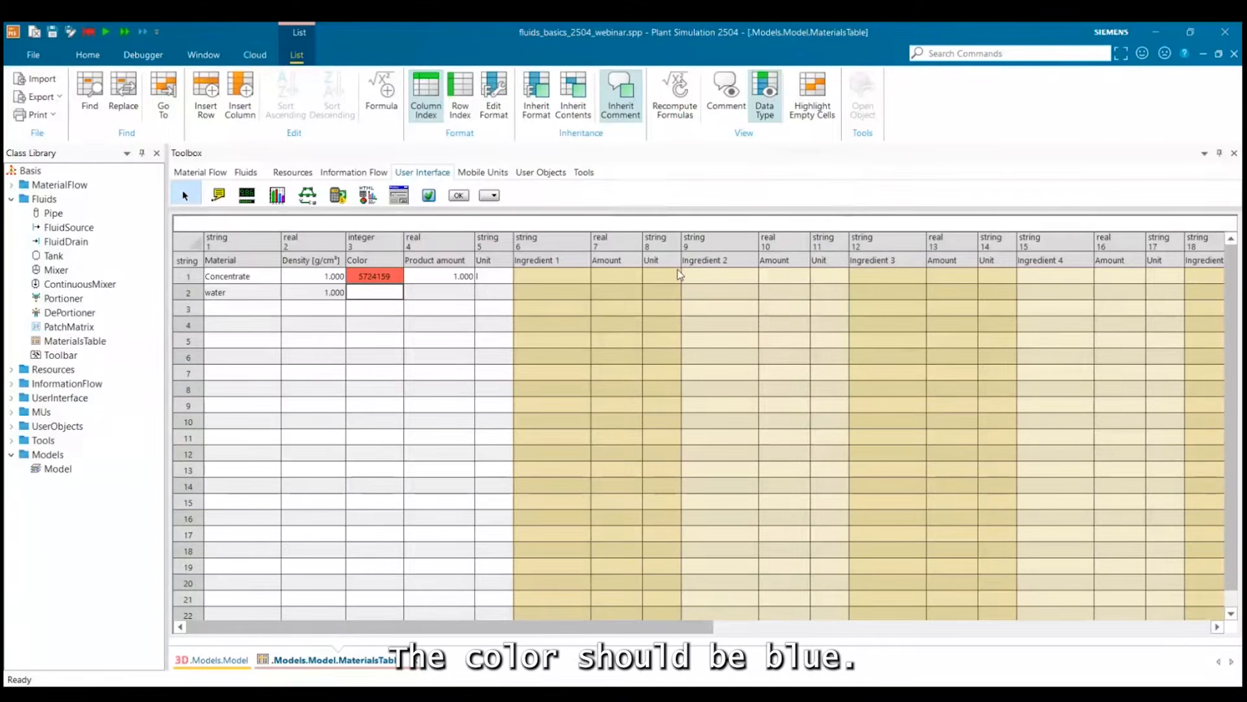
pyautogui.click(678, 270)
# Set the water row's product amount to 1 with the unit l.
pyautogui.click(463, 293)
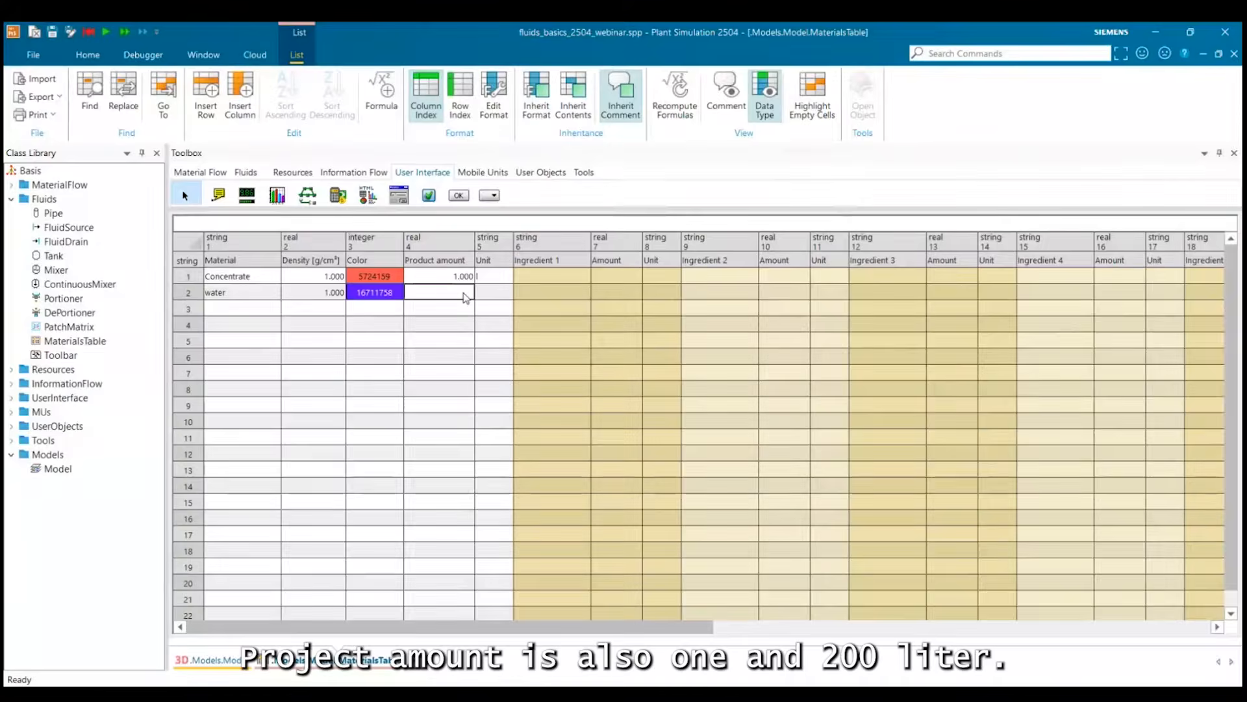
pyautogui.write('1')
pyautogui.click(491, 295)
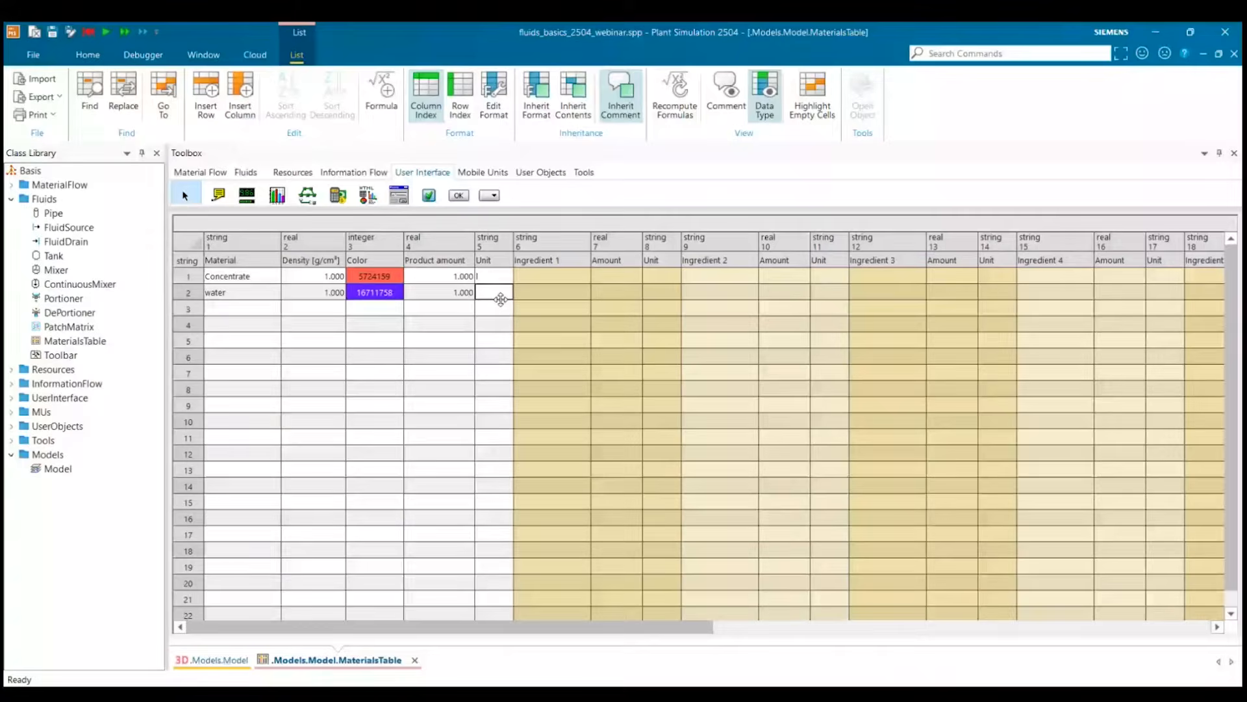
pyautogui.click(445, 311)
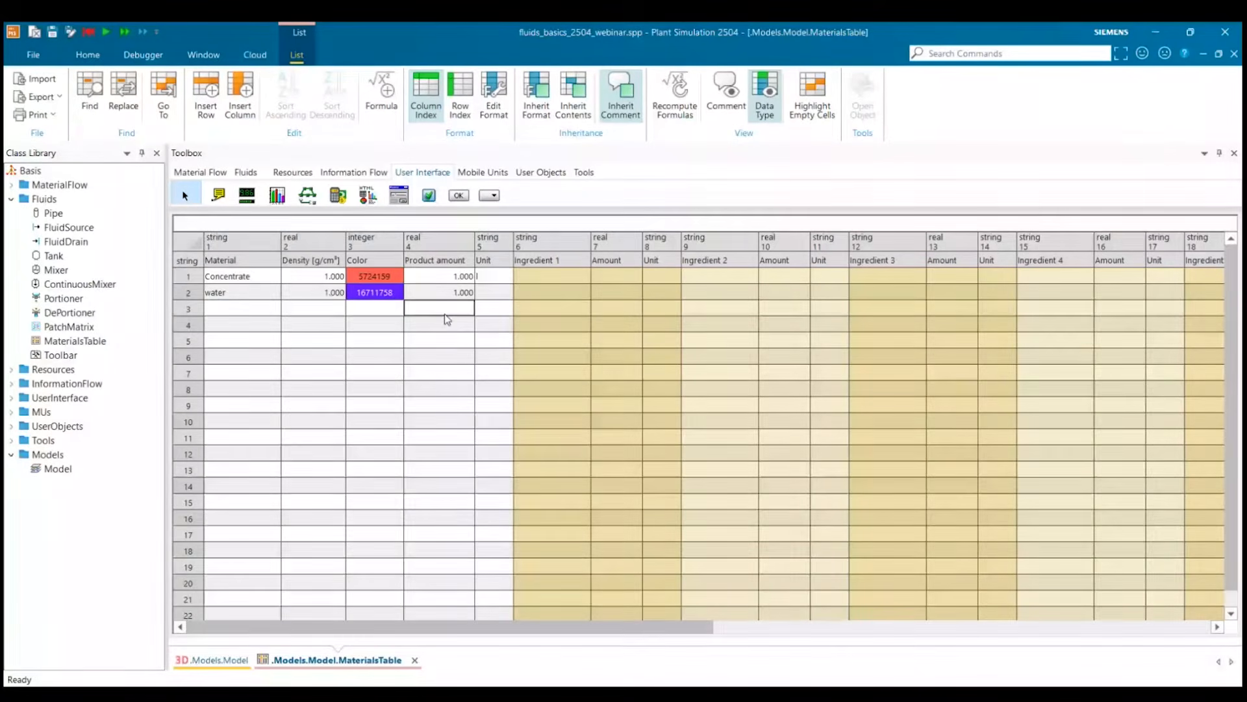
pyautogui.doubleClick(495, 293)
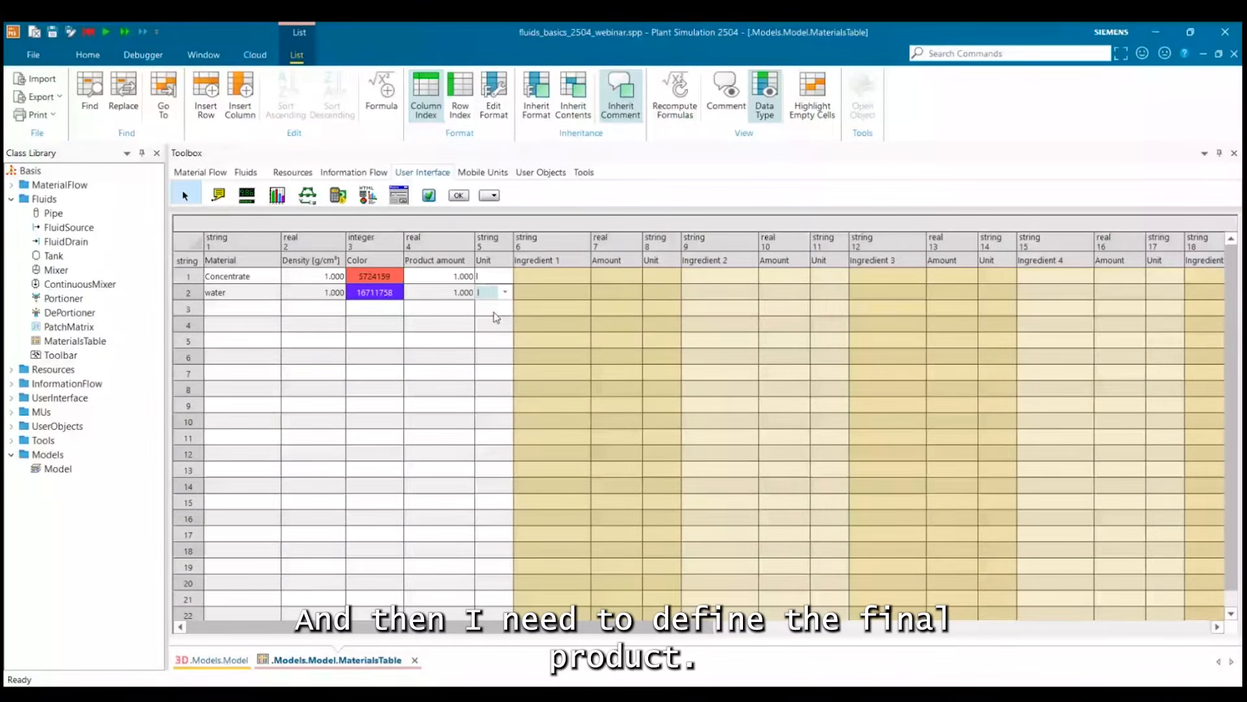
# Add a third material named juice with a density of 1 g/cm³ and a yellow color.
pyautogui.click(253, 309)
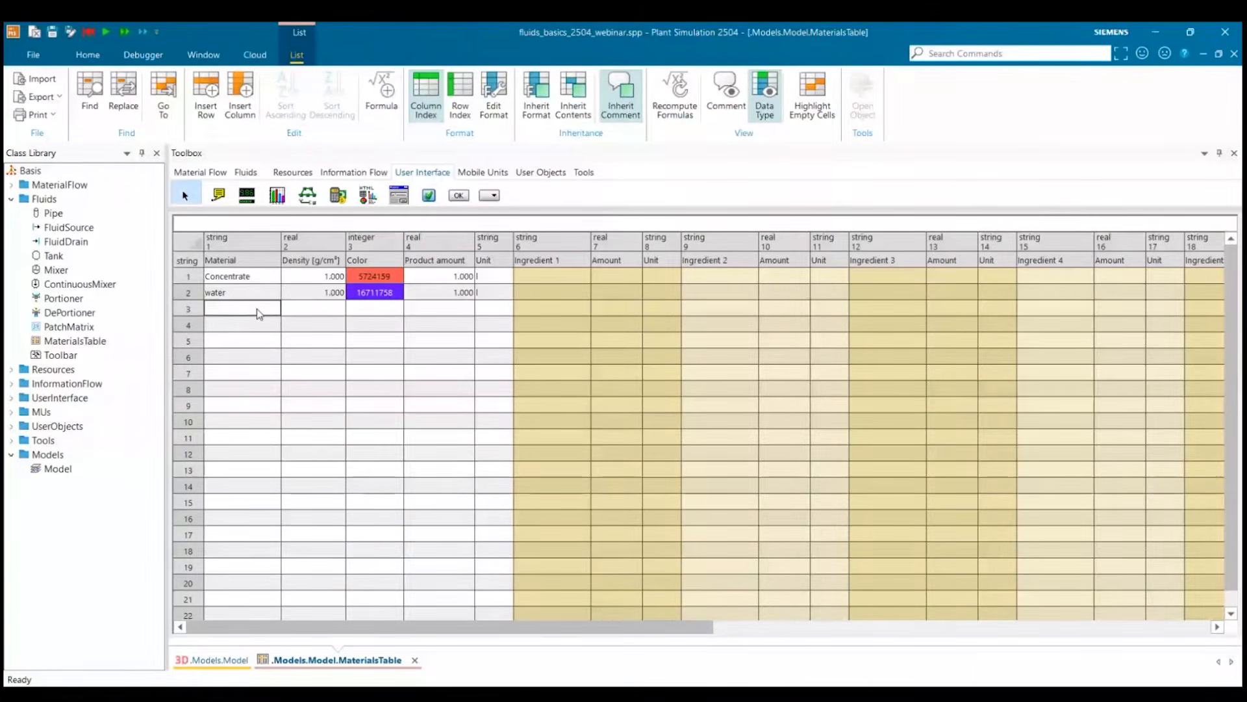
pyautogui.write('j')
pyautogui.write('uice')
pyautogui.click(315, 312)
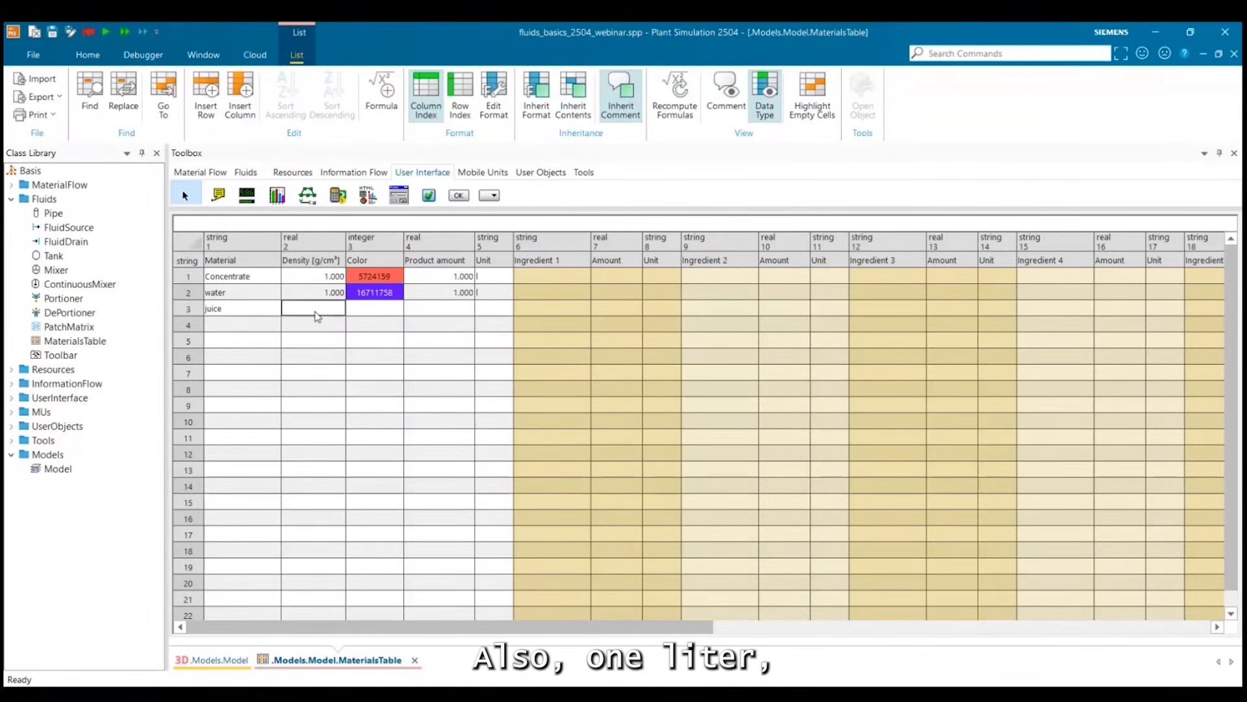
pyautogui.write('1')
pyautogui.press('Return')
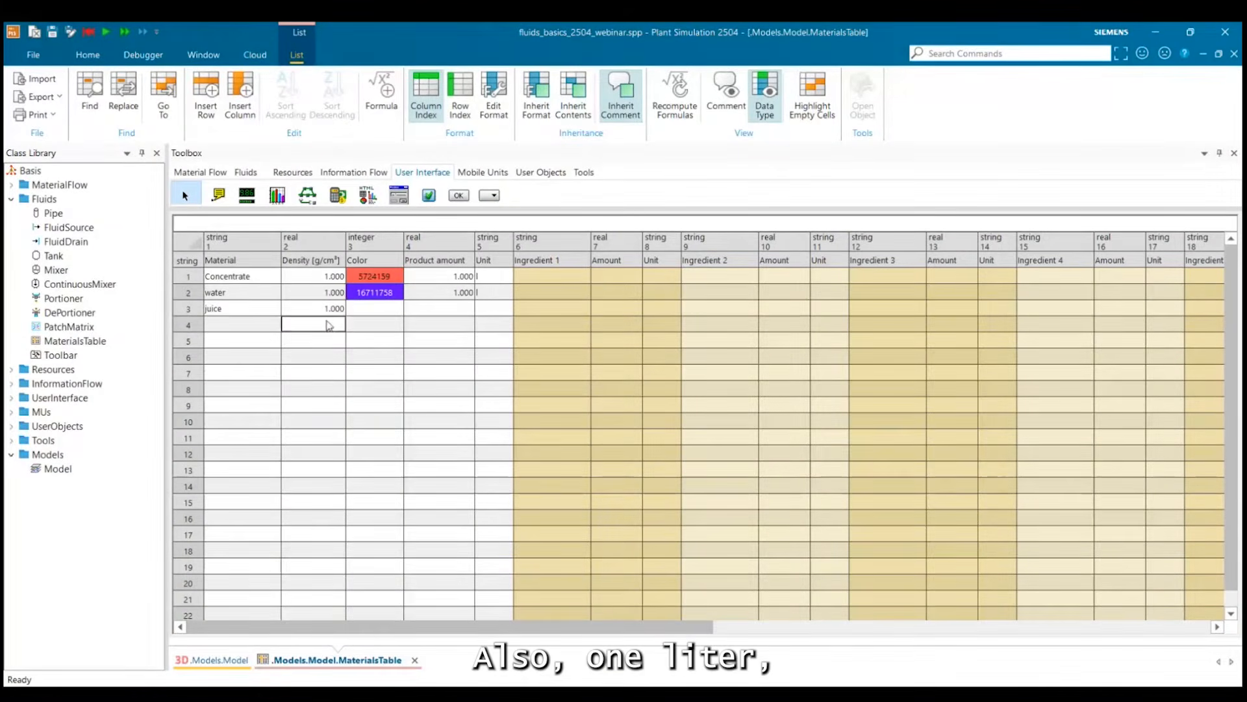
pyautogui.click(364, 305)
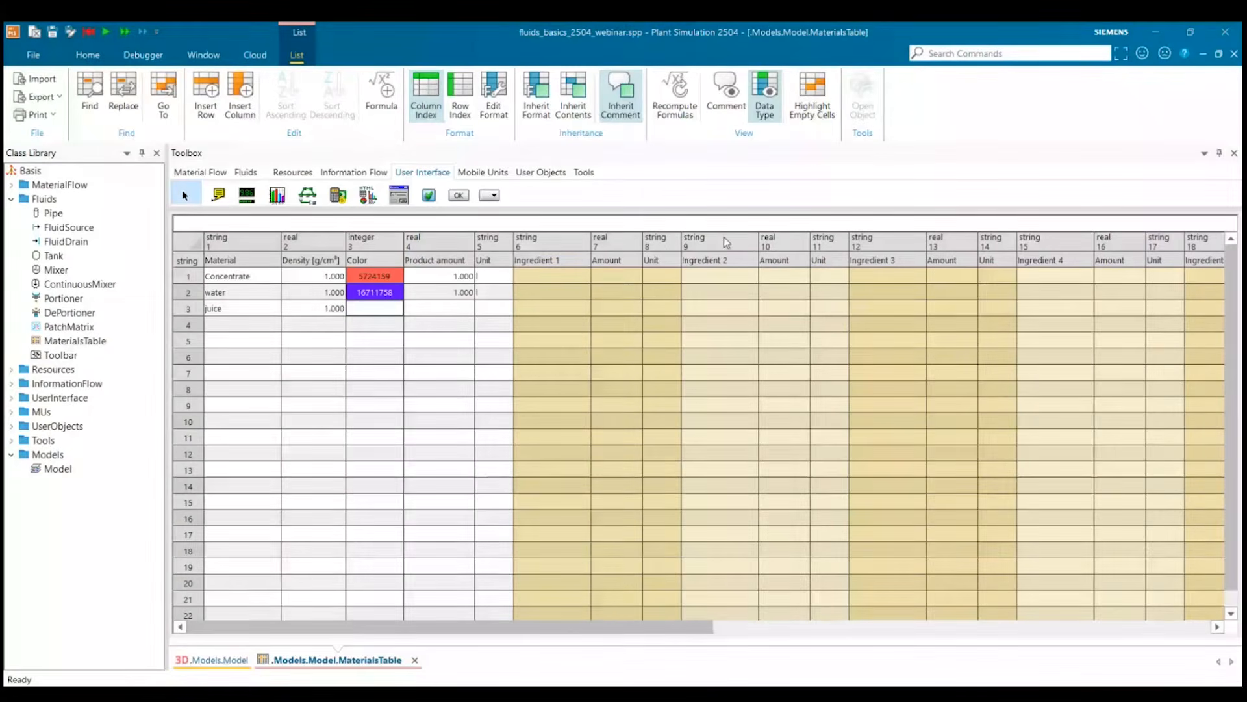
# Set the juice row's product amount to 1 with the unit l.
pyautogui.click(460, 312)
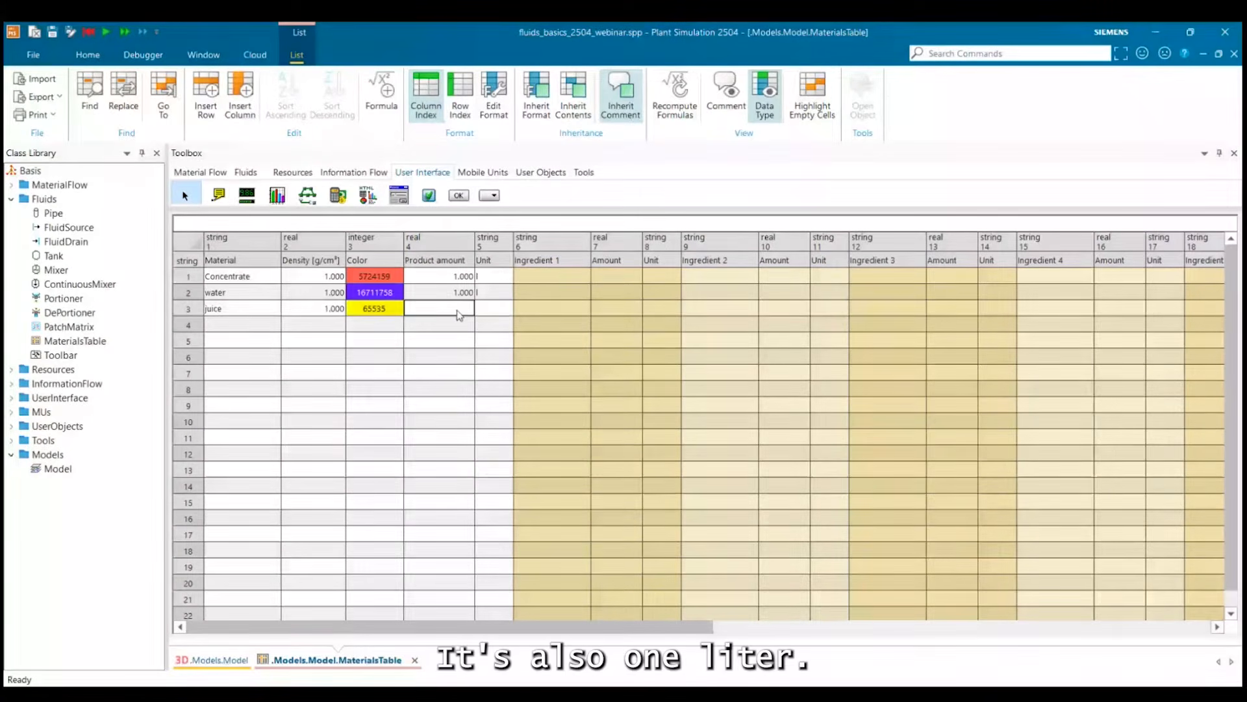
pyautogui.write('1')
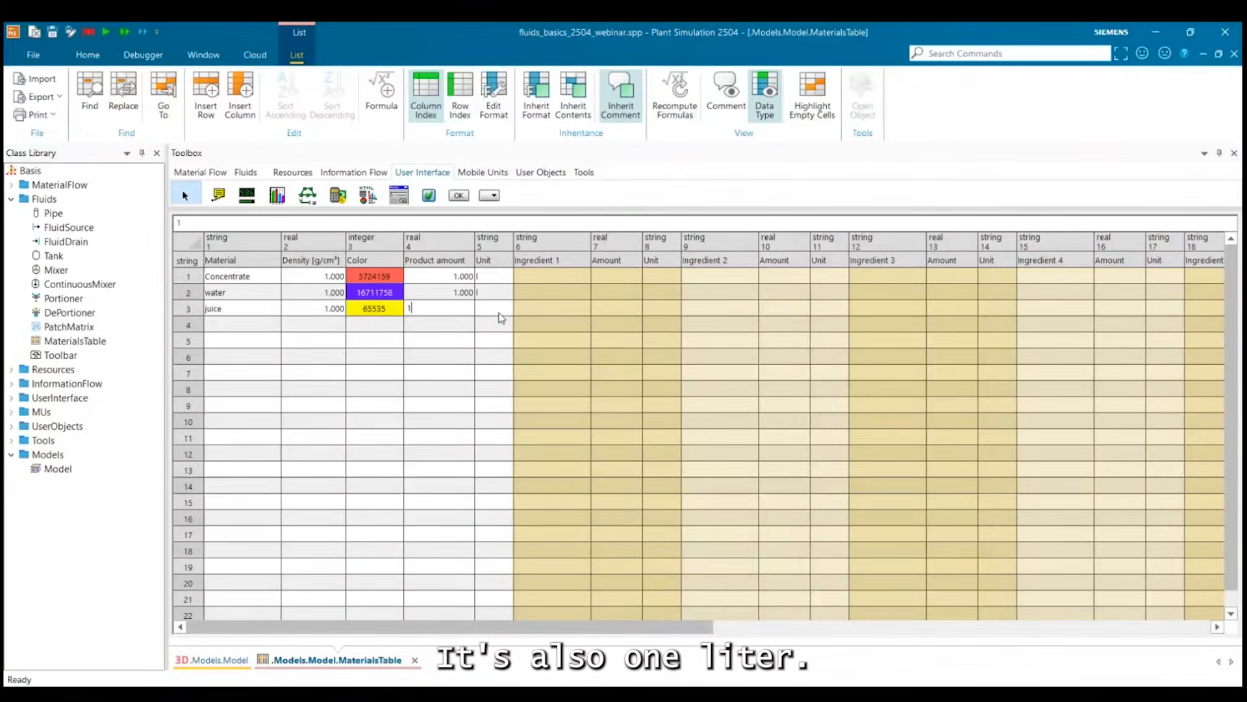
pyautogui.click(485, 313)
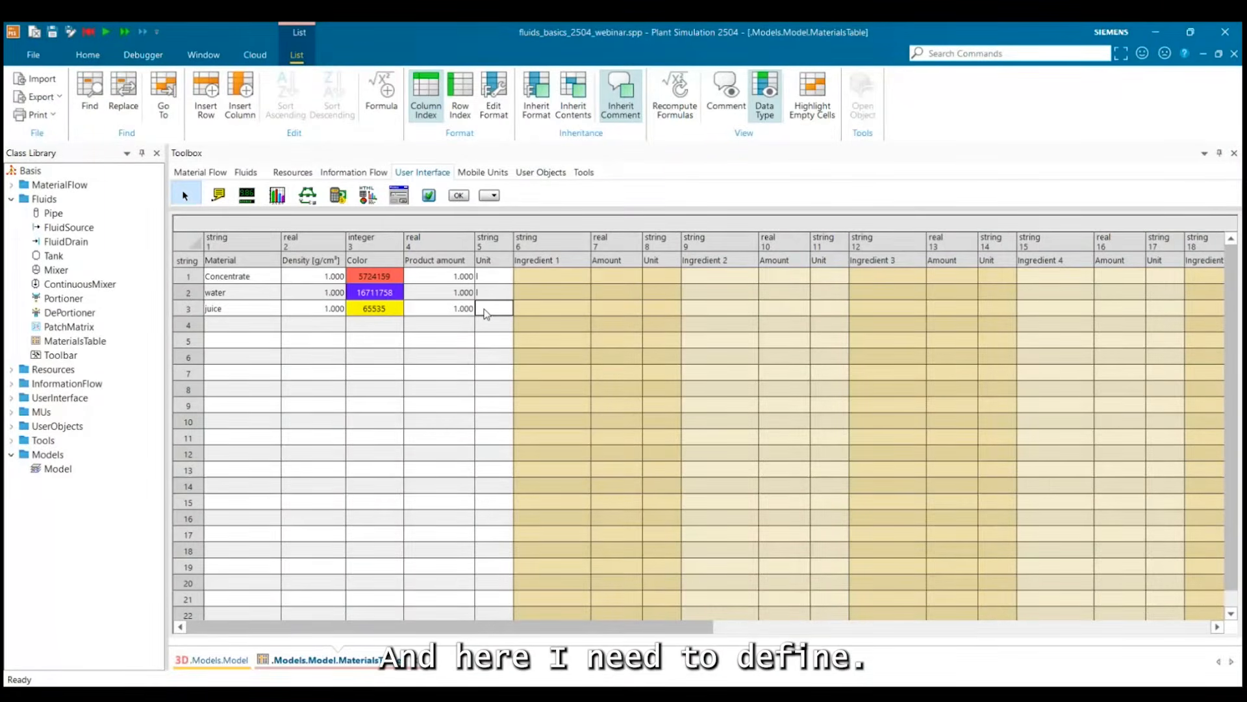
pyautogui.click(489, 356)
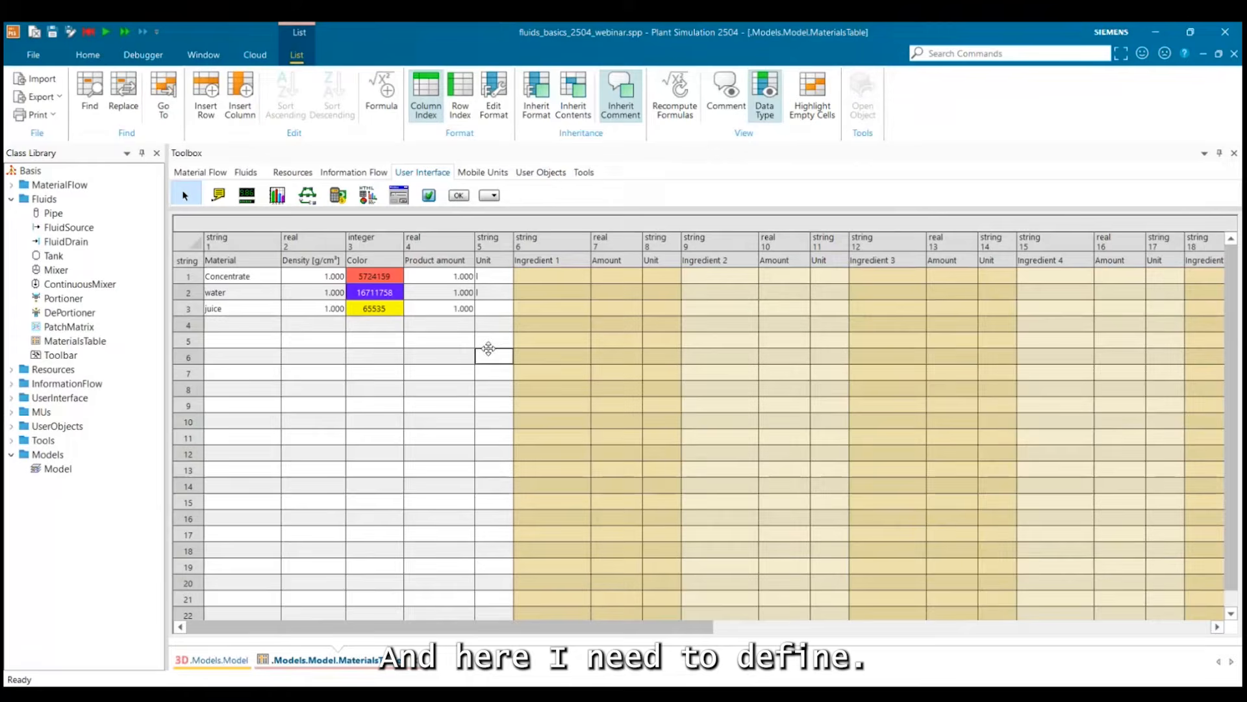
pyautogui.click(495, 314)
pyautogui.write('l')
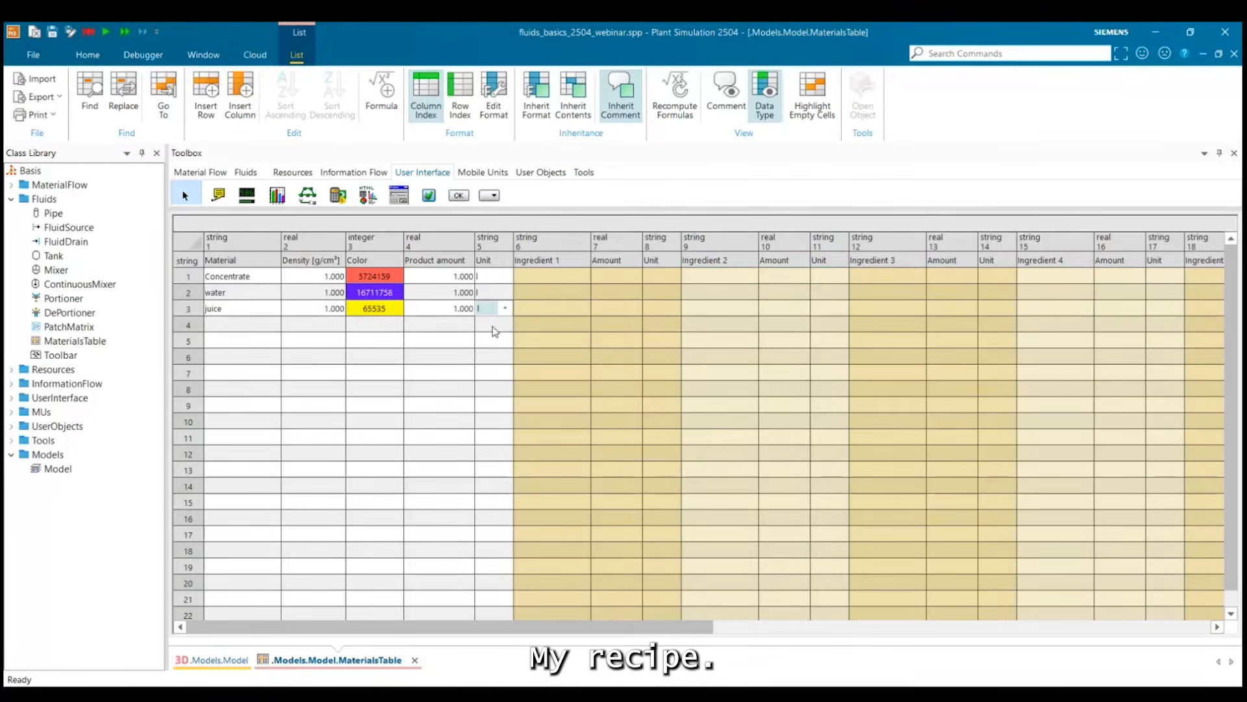
pyautogui.press('Return')
# Enter concentrate as the first ingredient of the juice recipe.
pyautogui.click(546, 317)
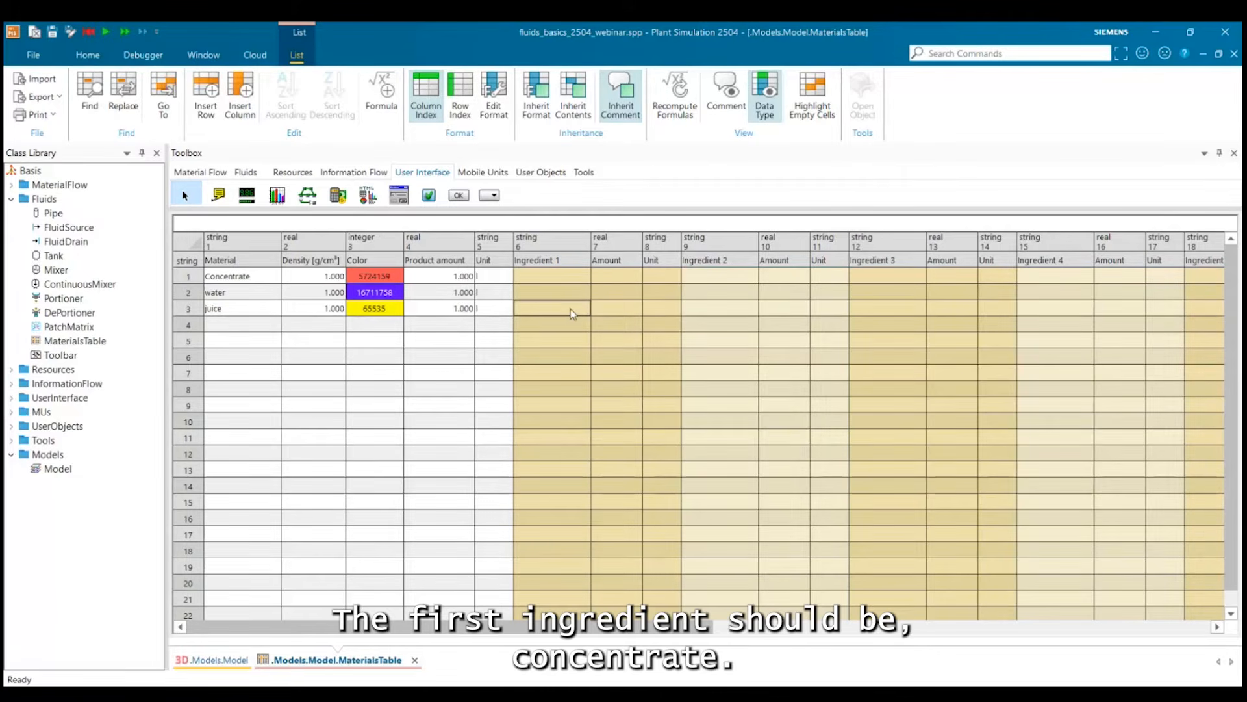
pyautogui.write('conce')
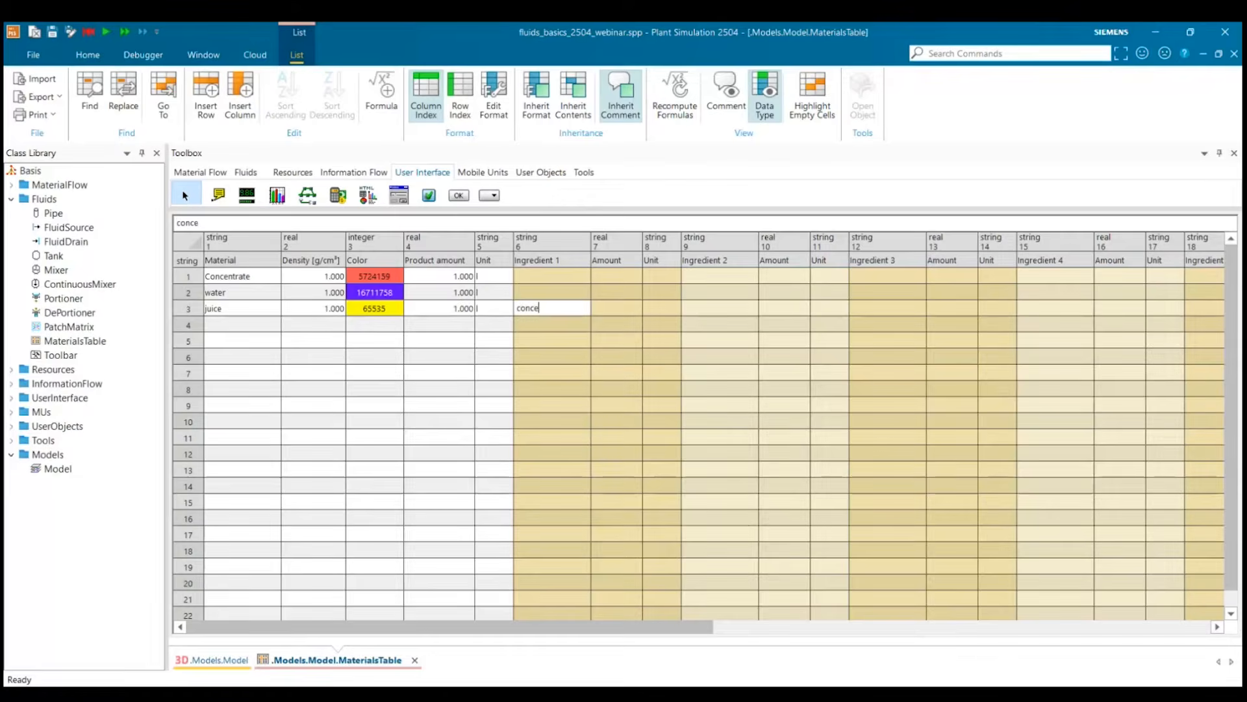
pyautogui.write('ntrate')
pyautogui.press('Return')
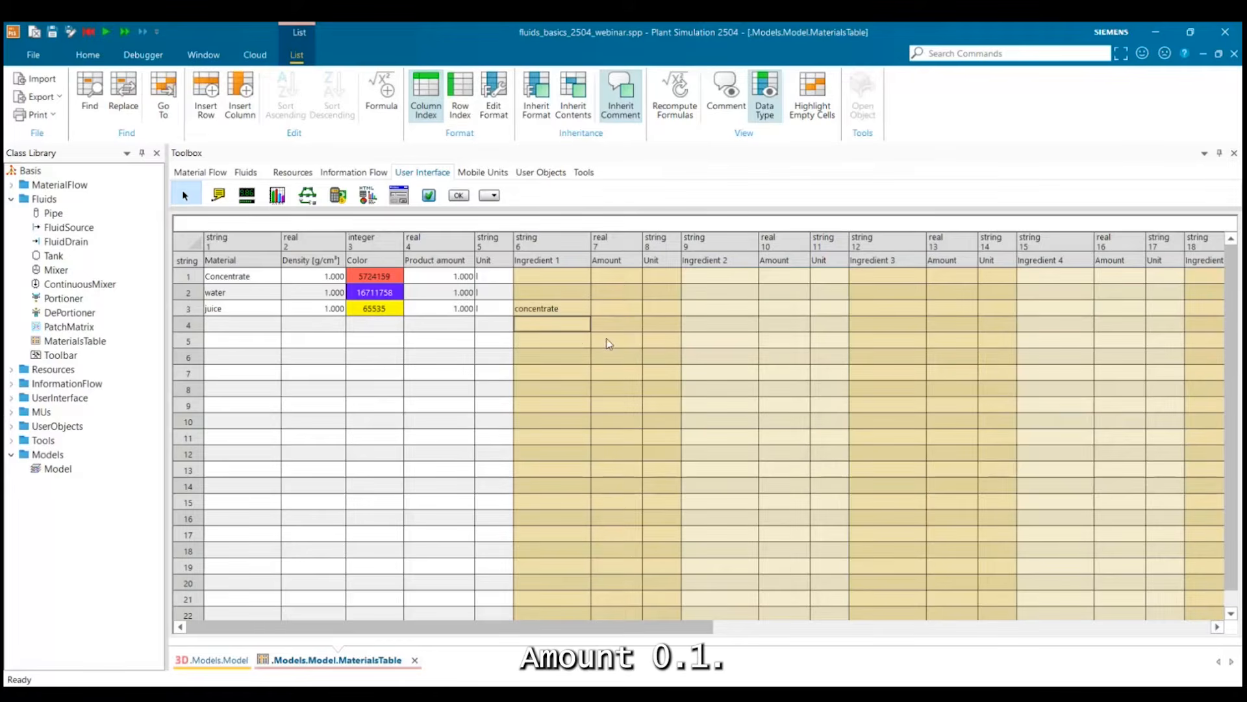
# Set the amount of the juice recipe's first ingredient to 0.1 with the unit l.
pyautogui.click(617, 302)
pyautogui.write('0.1')
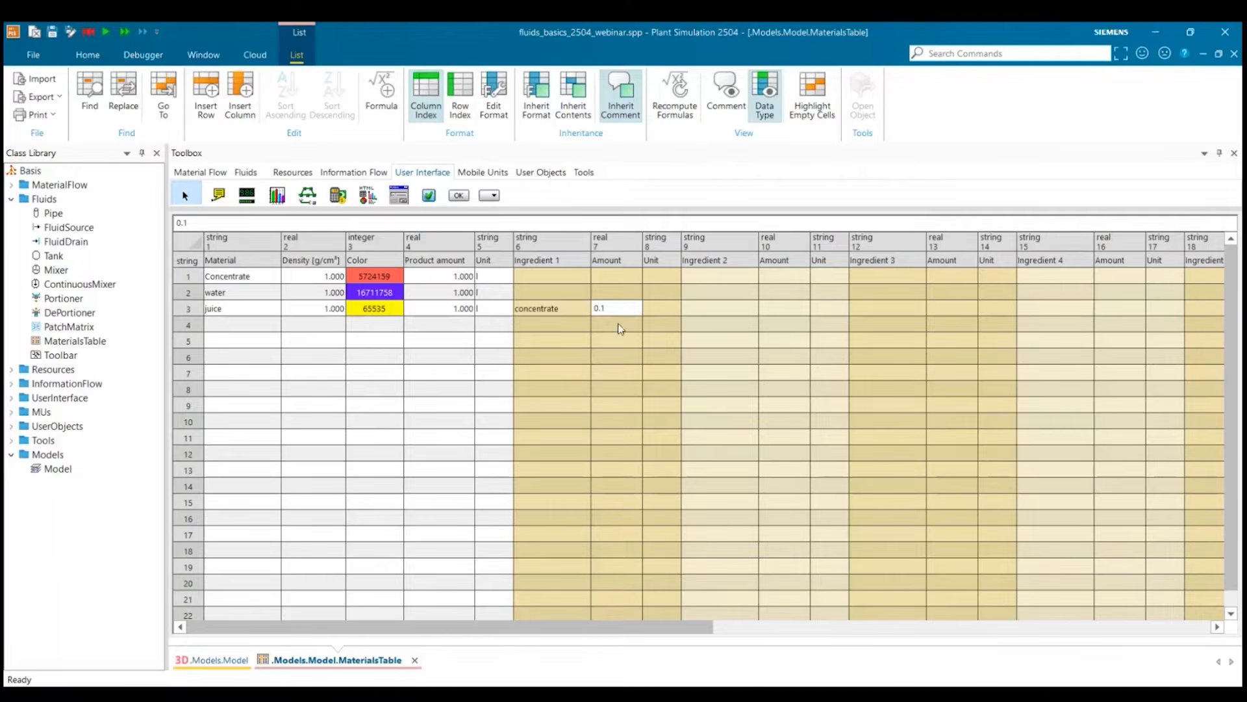
pyautogui.press('Return')
pyautogui.doubleClick(666, 308)
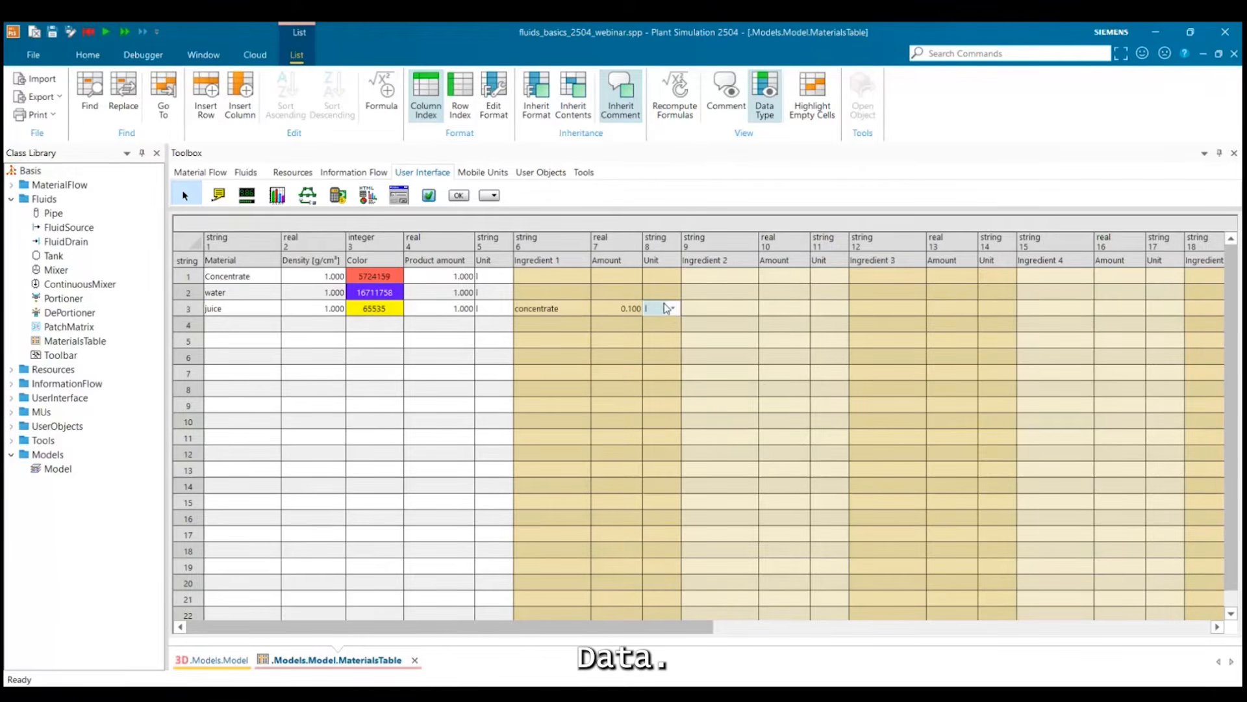
pyautogui.write('l')
# Add water as the juice recipe's second ingredient with an amount of 0.9 and the unit l.
pyautogui.click(706, 313)
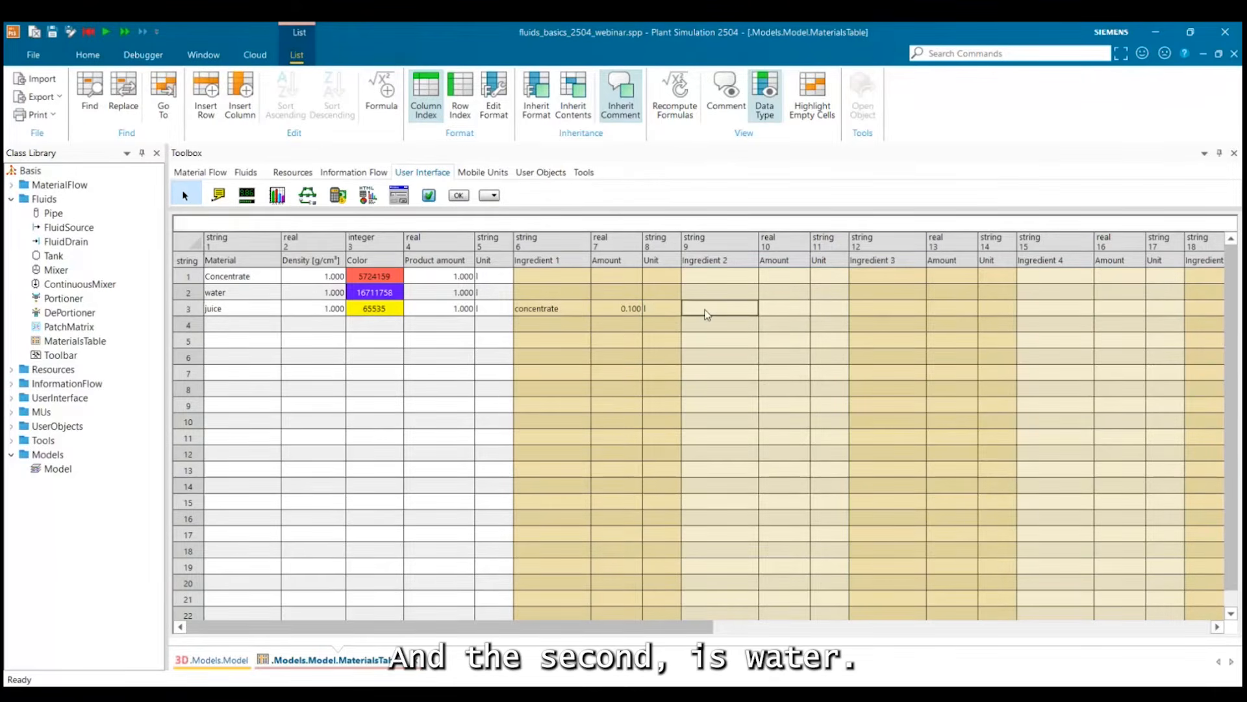
pyautogui.write('w')
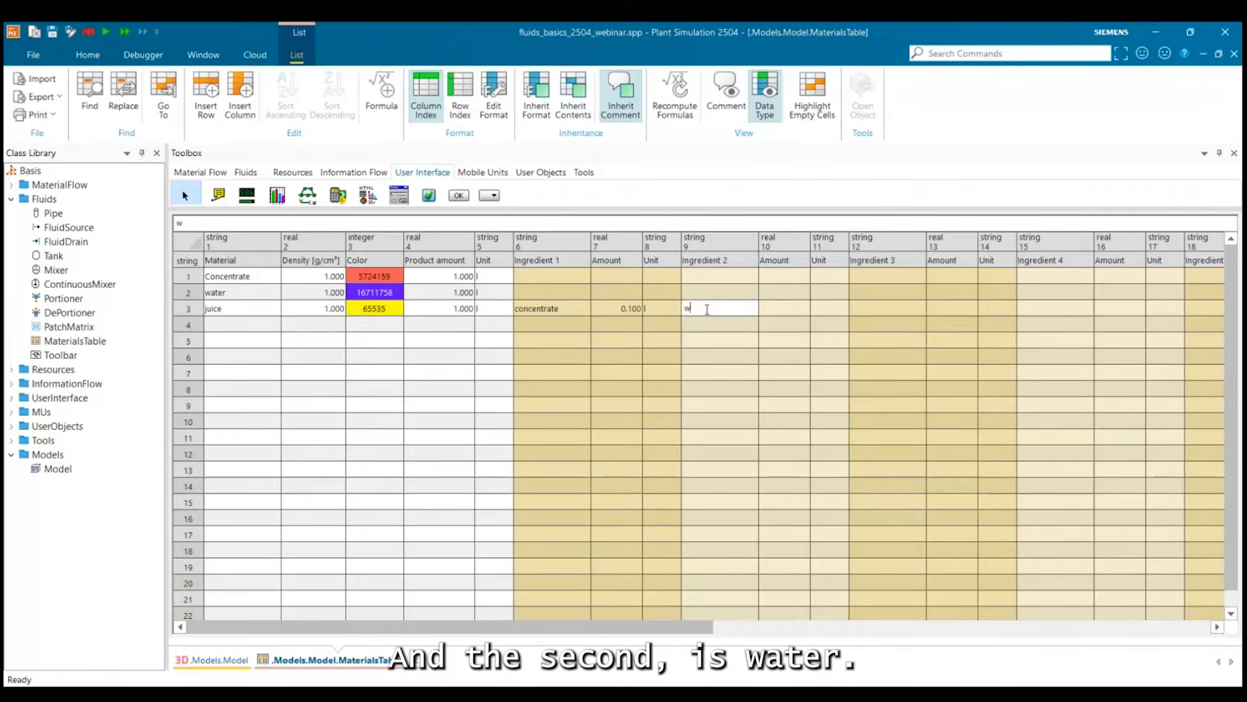
pyautogui.write('ater')
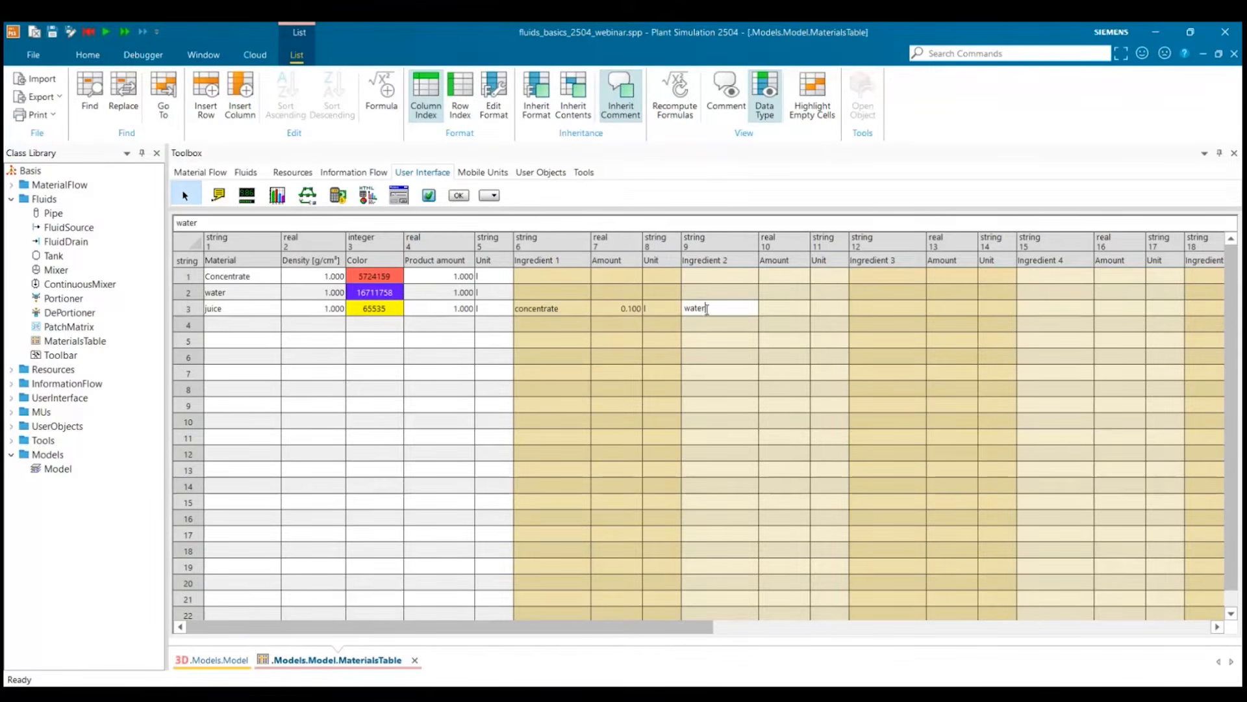
pyautogui.click(782, 310)
pyautogui.write('0.')
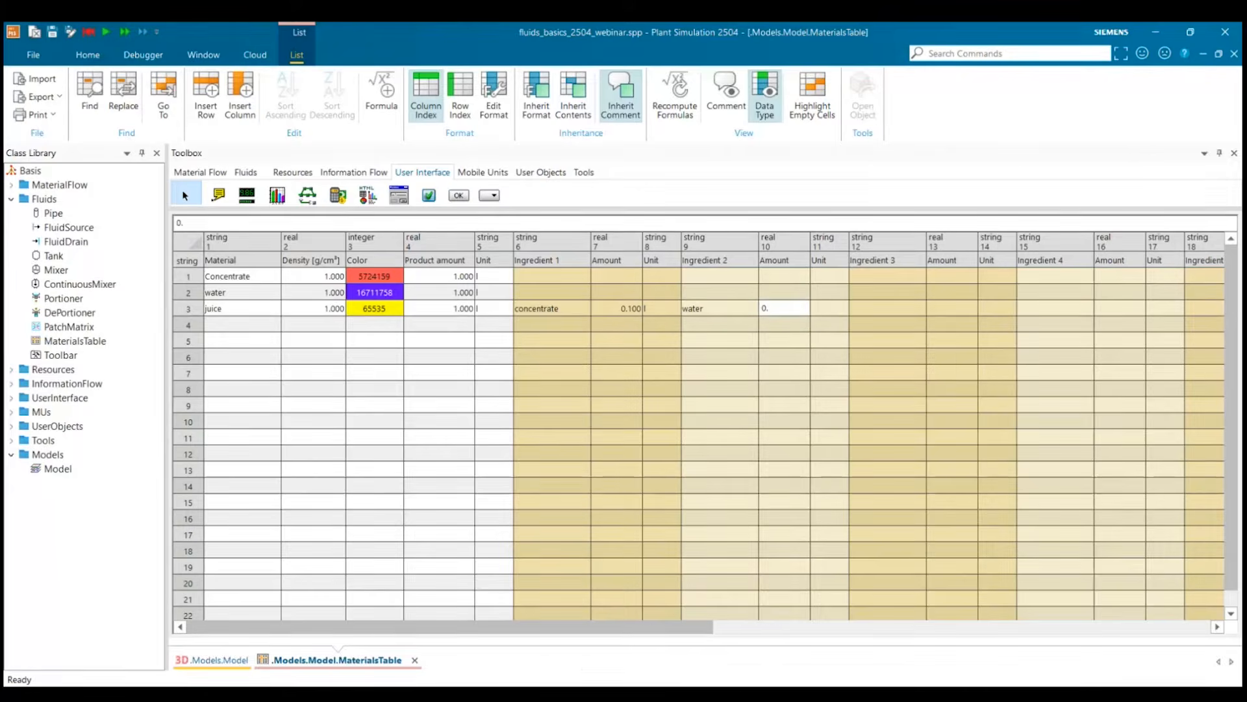
pyautogui.write('9')
pyautogui.click(831, 308)
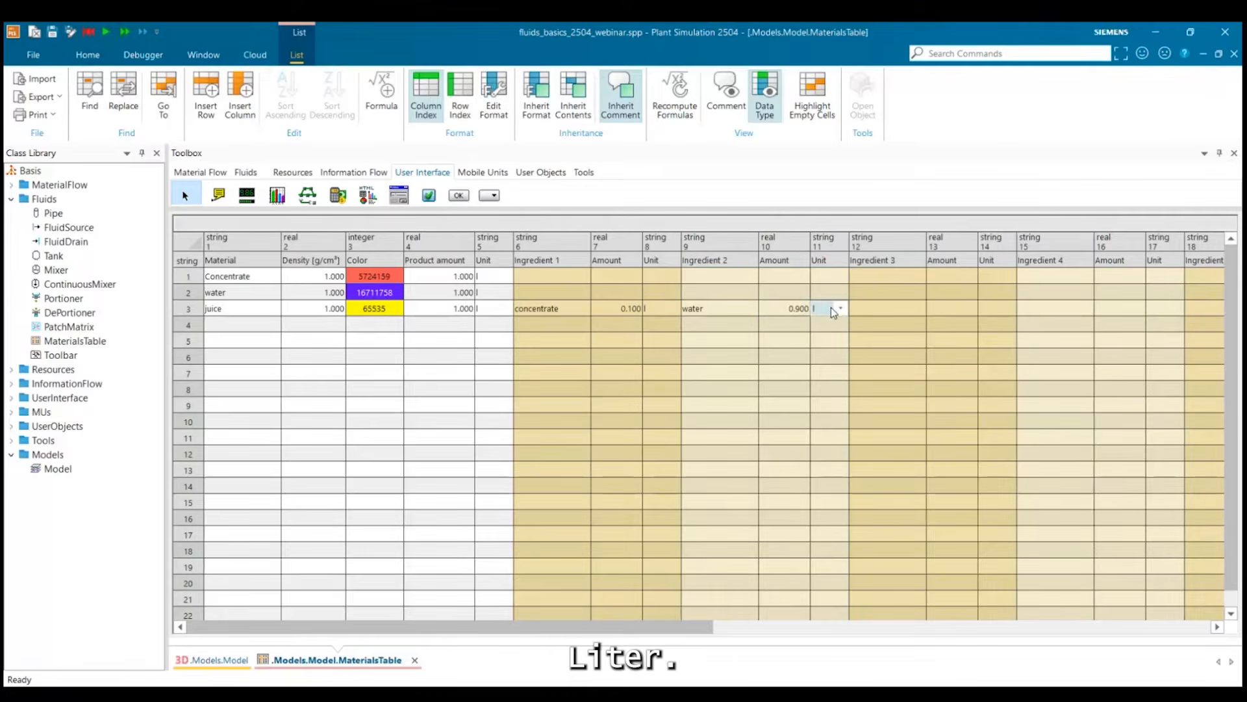
pyautogui.click(831, 339)
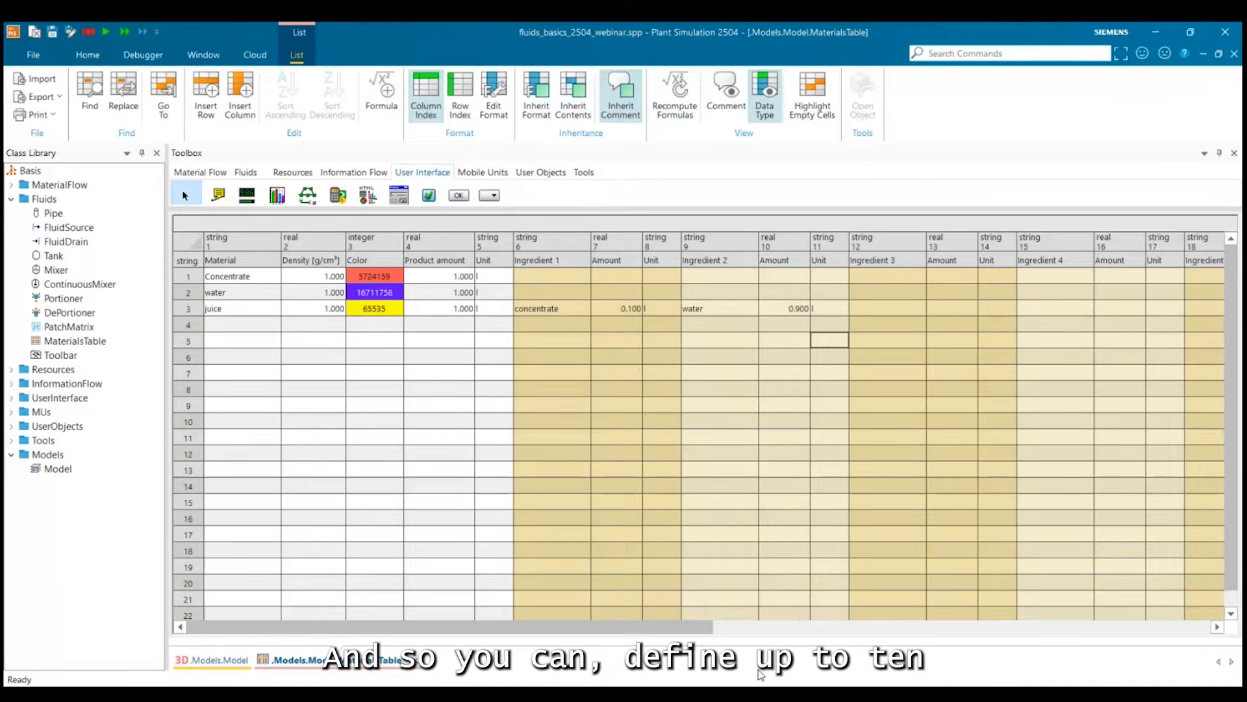
pyautogui.moveTo(406, 627); pyautogui.dragTo(962, 669)
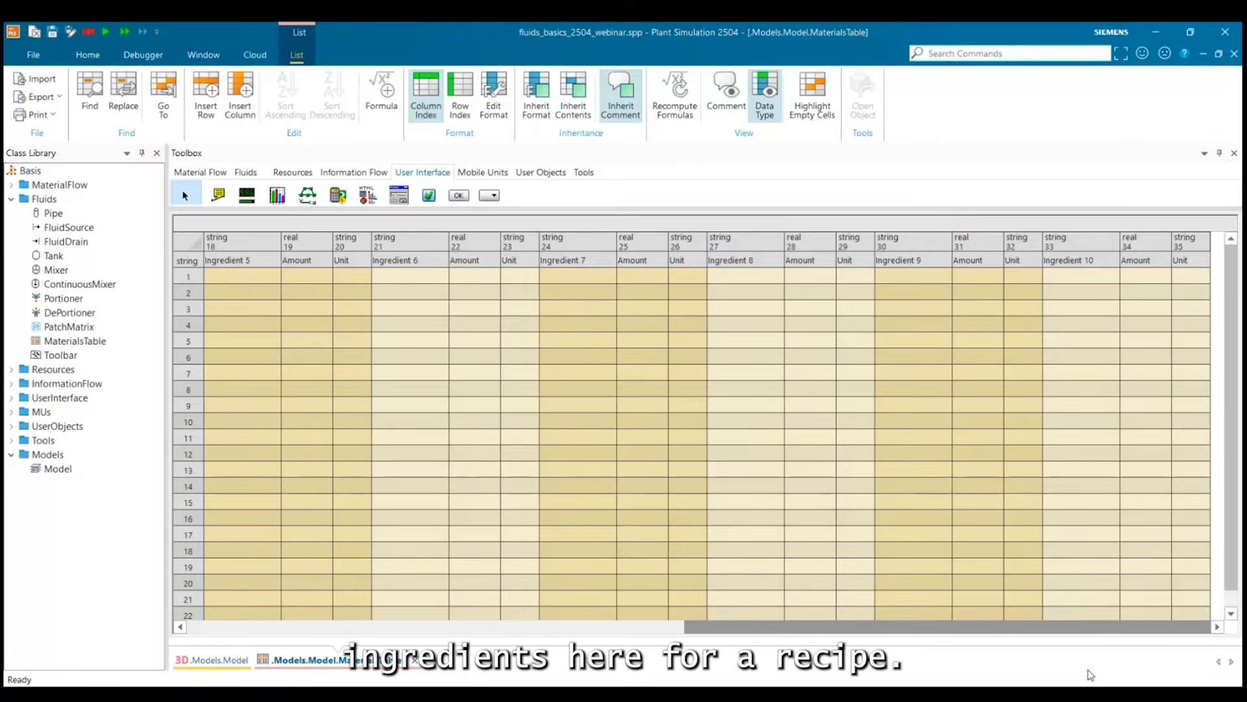
pyautogui.moveTo(1090, 674); pyautogui.dragTo(399, 640)
pyautogui.click(439, 393)
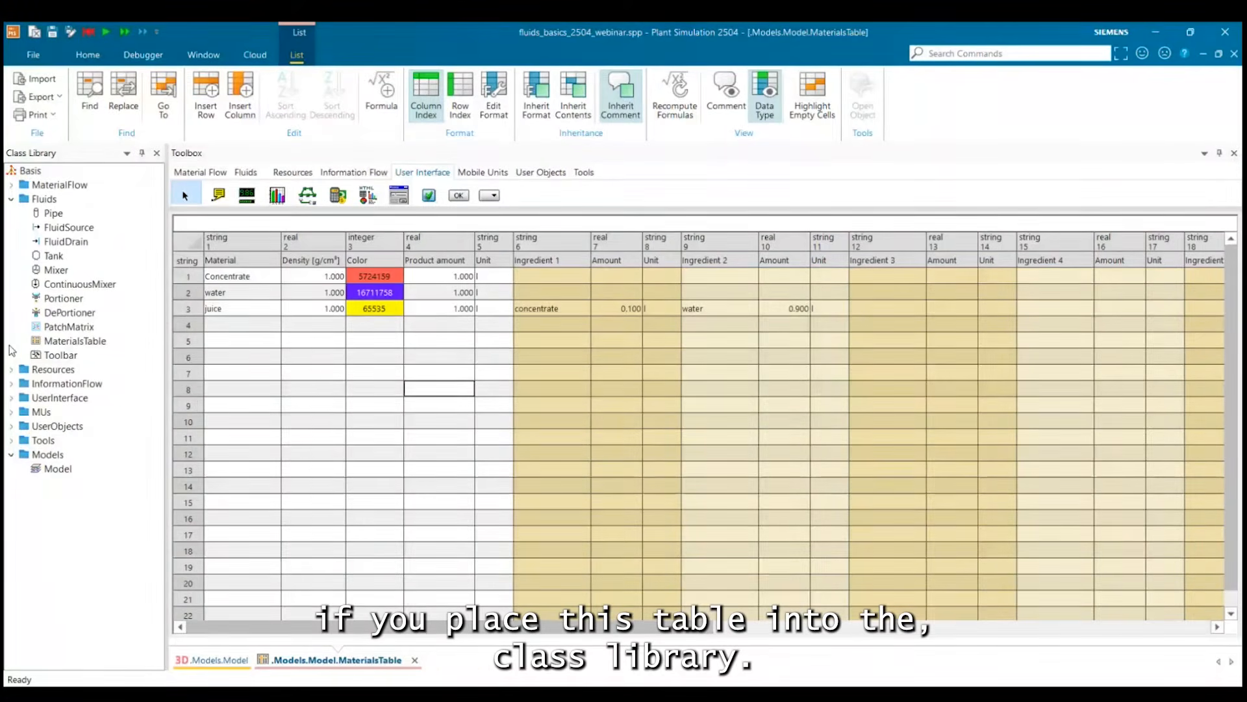
pyautogui.click(295, 345)
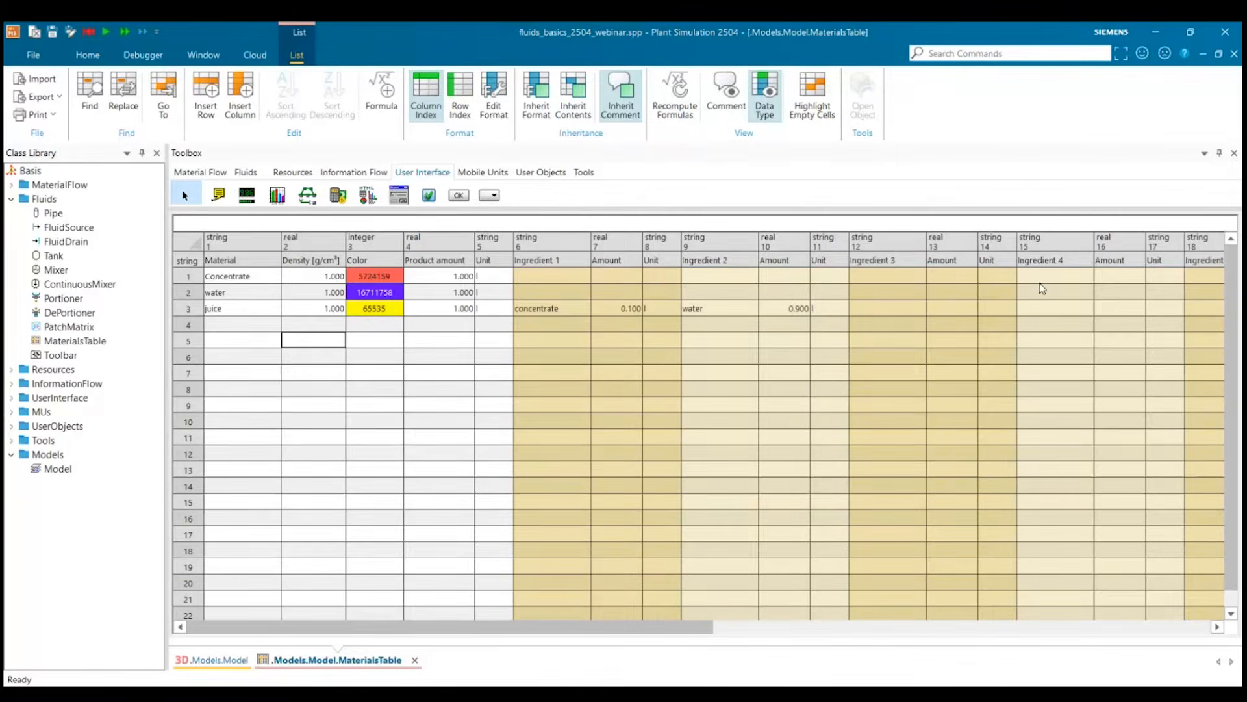
# Close the materials table and move the MaterialsTable object further down in the model to free space above it.
pyautogui.click(1234, 54)
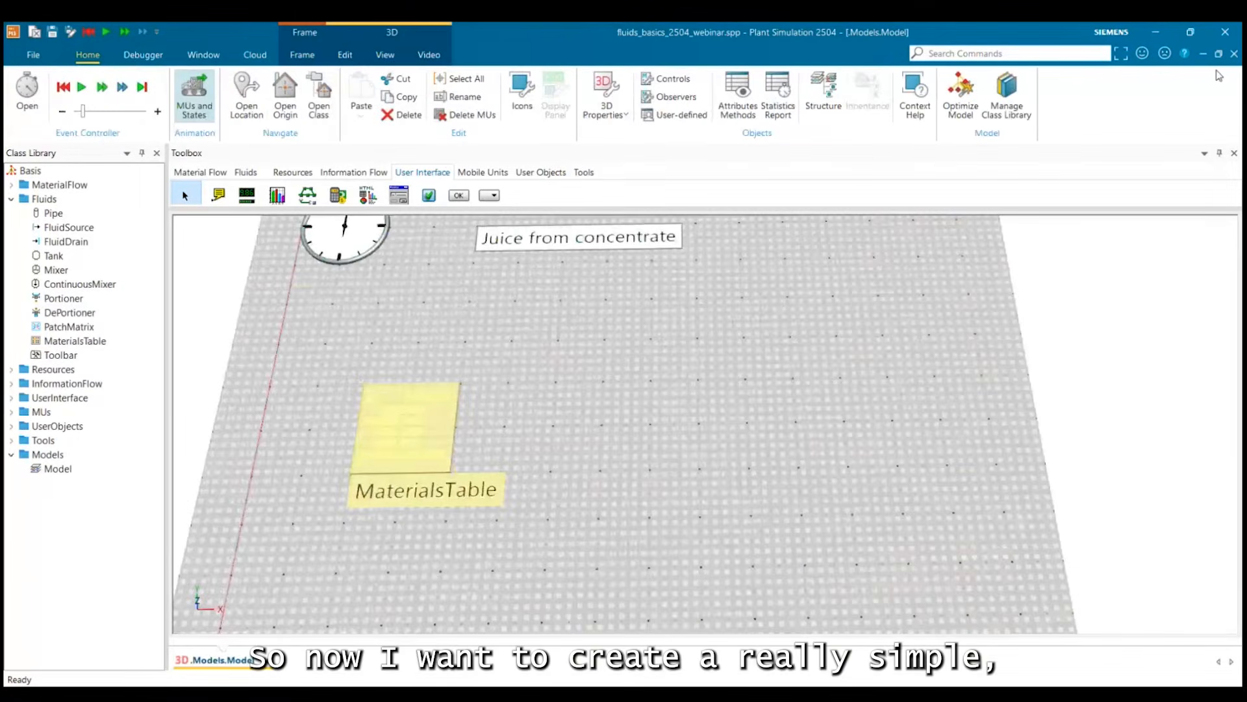
pyautogui.moveTo(410, 457); pyautogui.dragTo(396, 548)
pyautogui.click(725, 594)
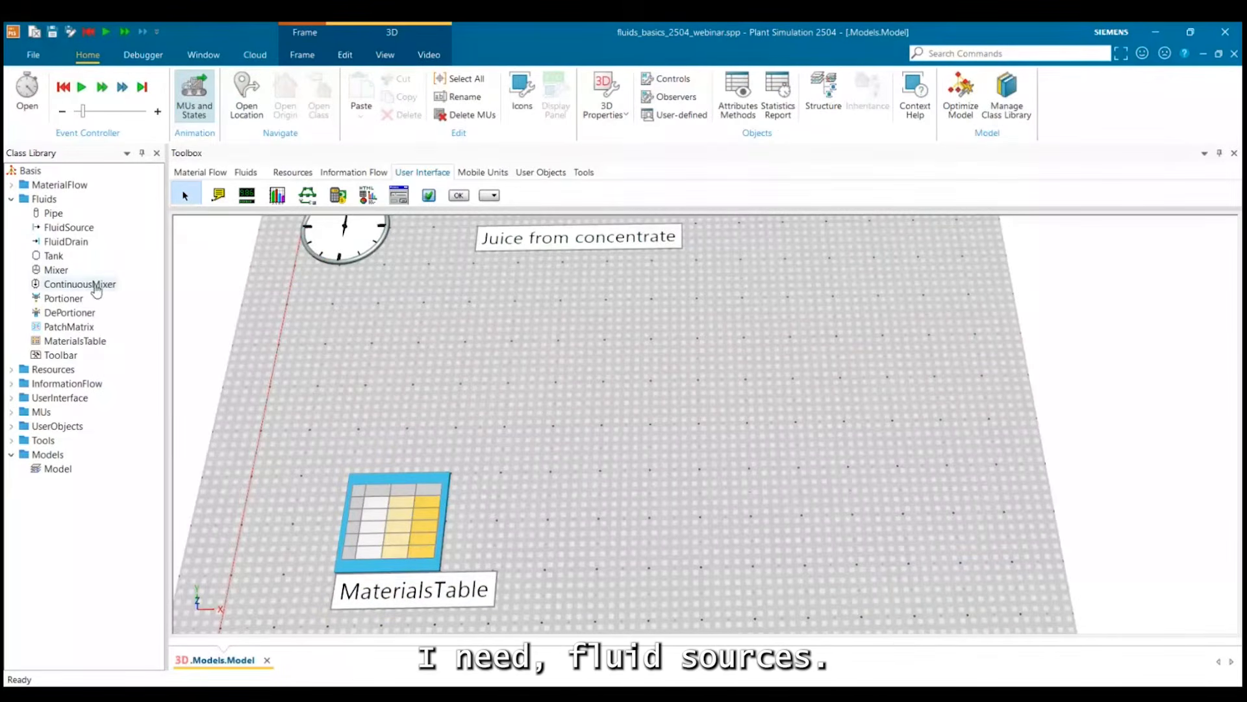
# Place two fluid sources one below the other above the MaterialsTable, and a ContinuousMixer to the right of them.
pyautogui.moveTo(55, 229); pyautogui.dragTo(384, 329)
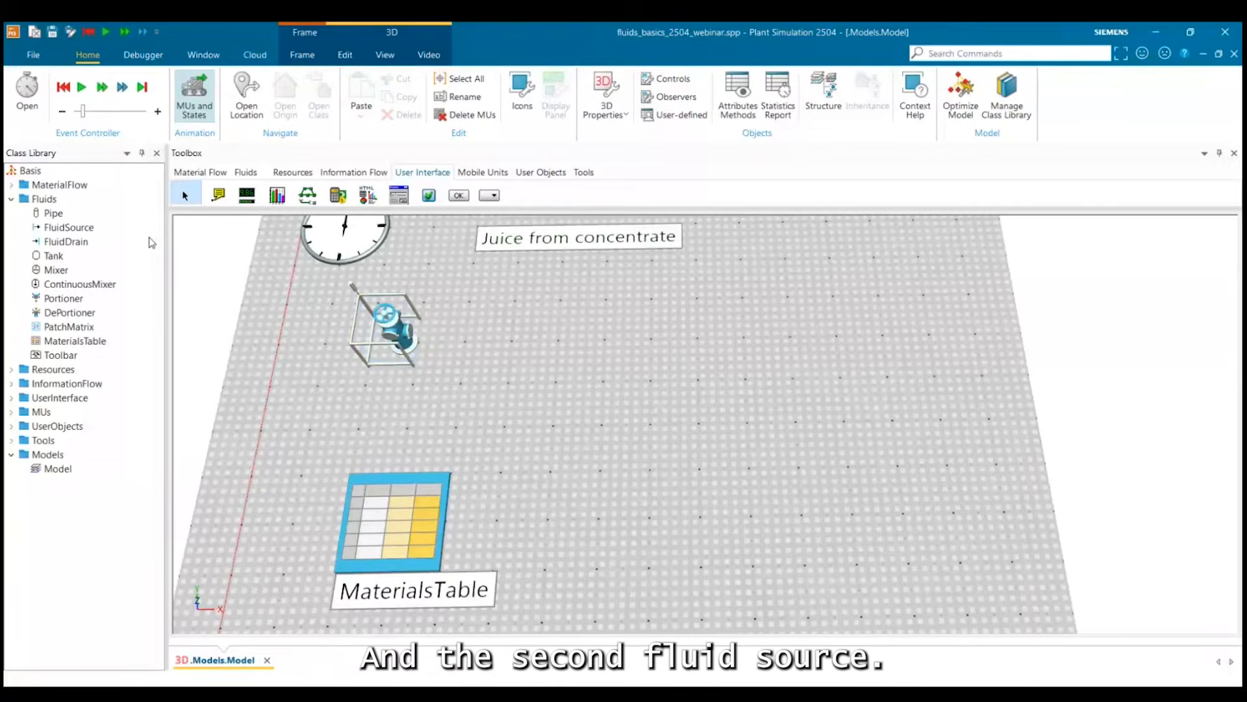
pyautogui.moveTo(52, 245); pyautogui.dragTo(375, 404)
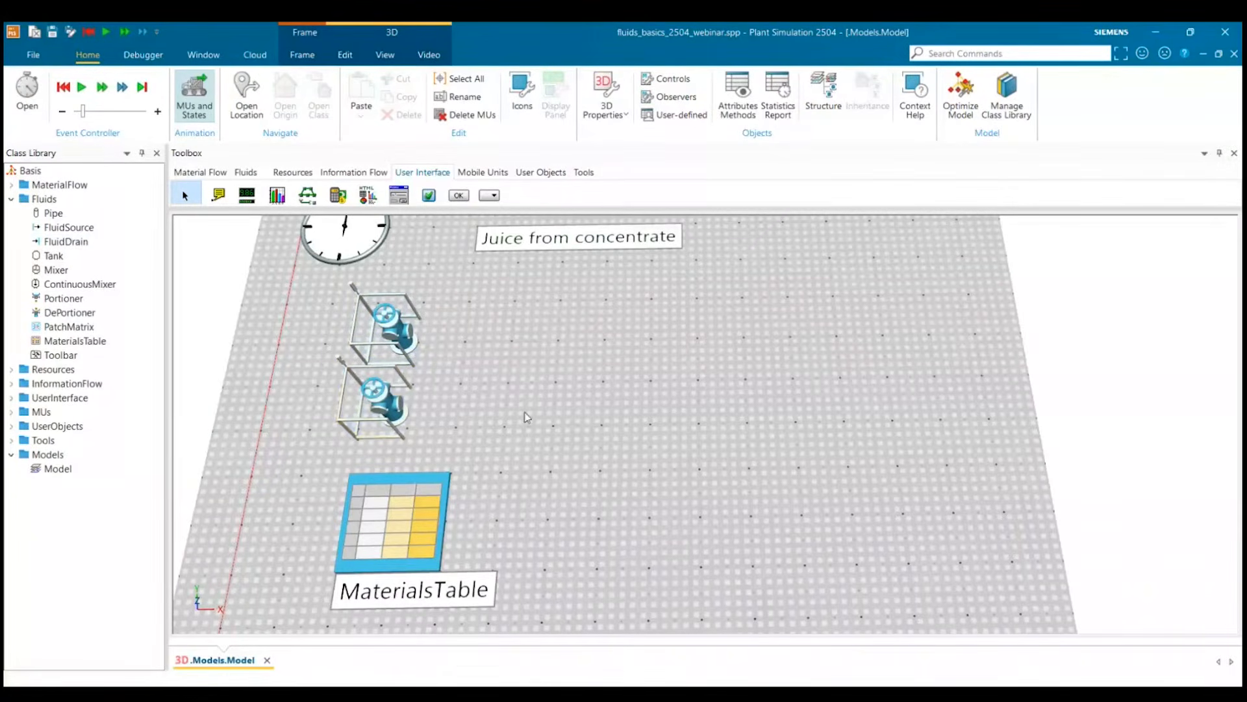
pyautogui.click(392, 323)
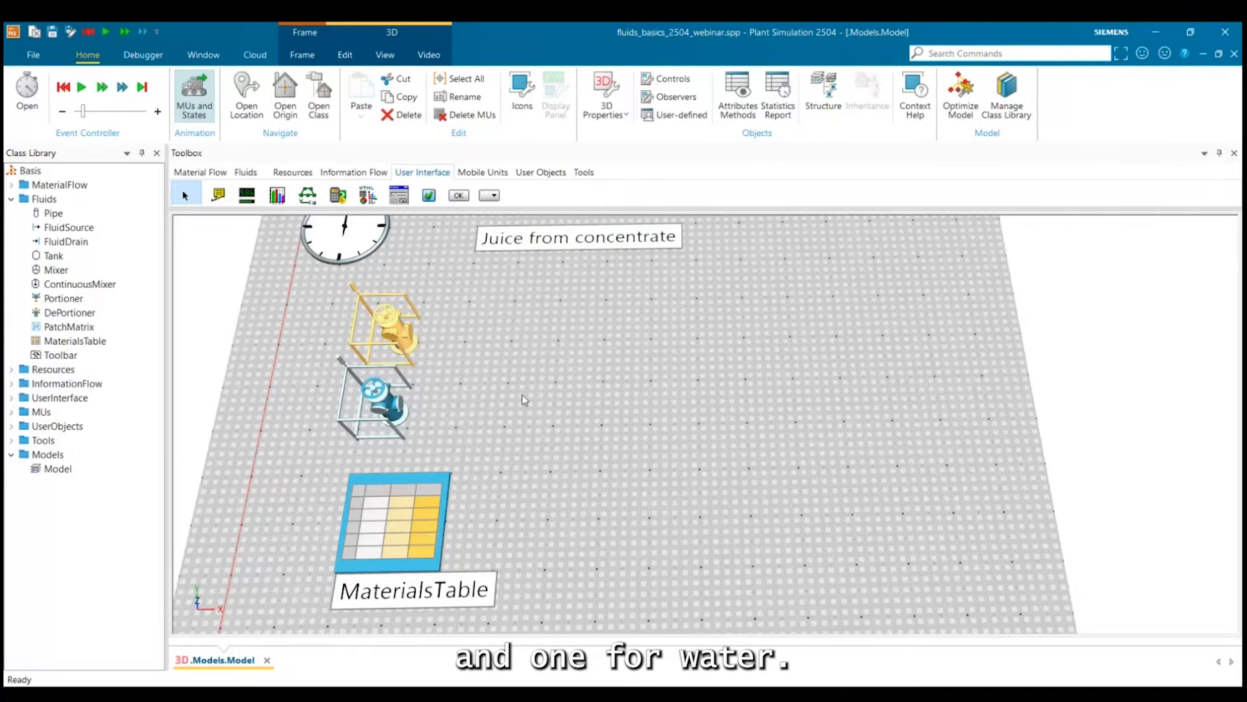
pyautogui.click(386, 398)
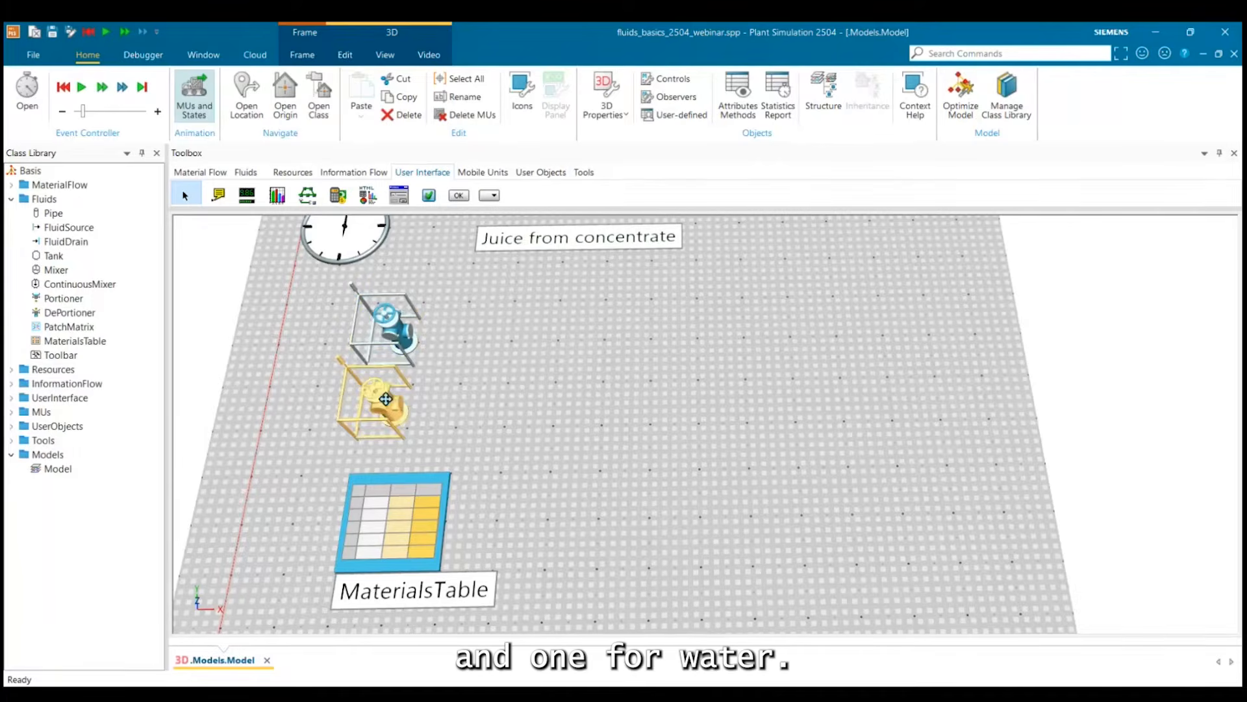
pyautogui.click(337, 410)
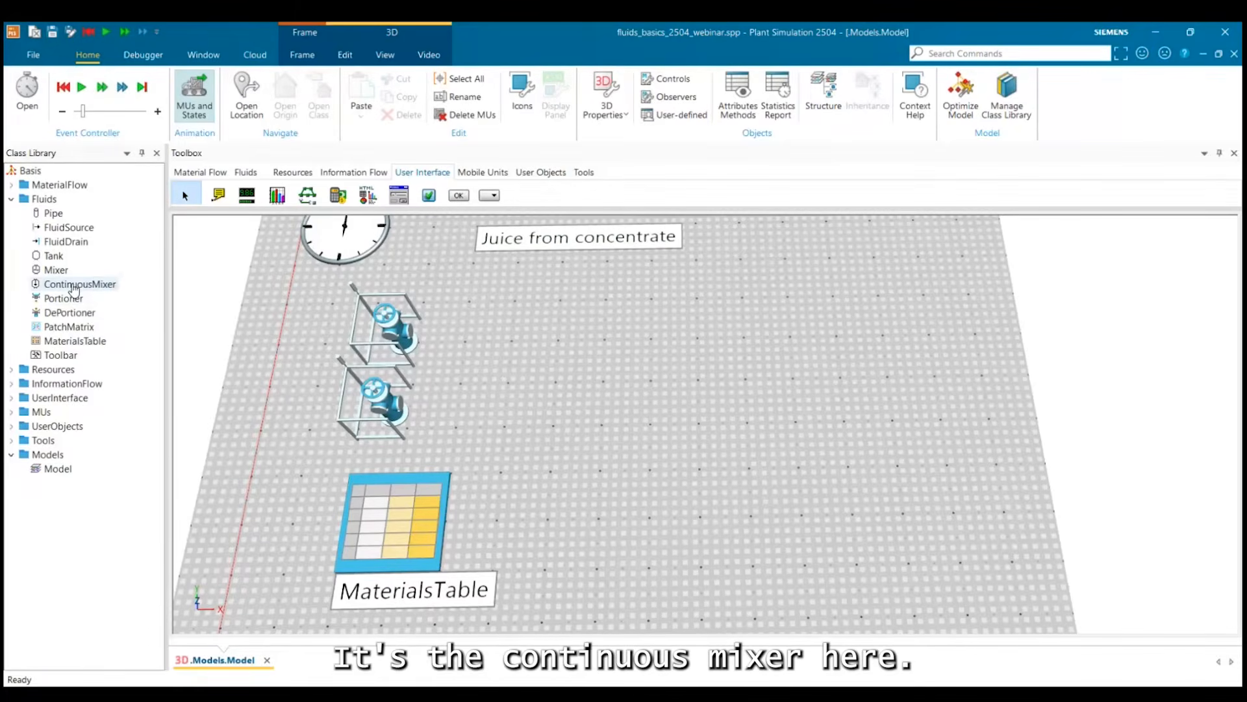
pyautogui.moveTo(74, 286); pyautogui.dragTo(596, 372)
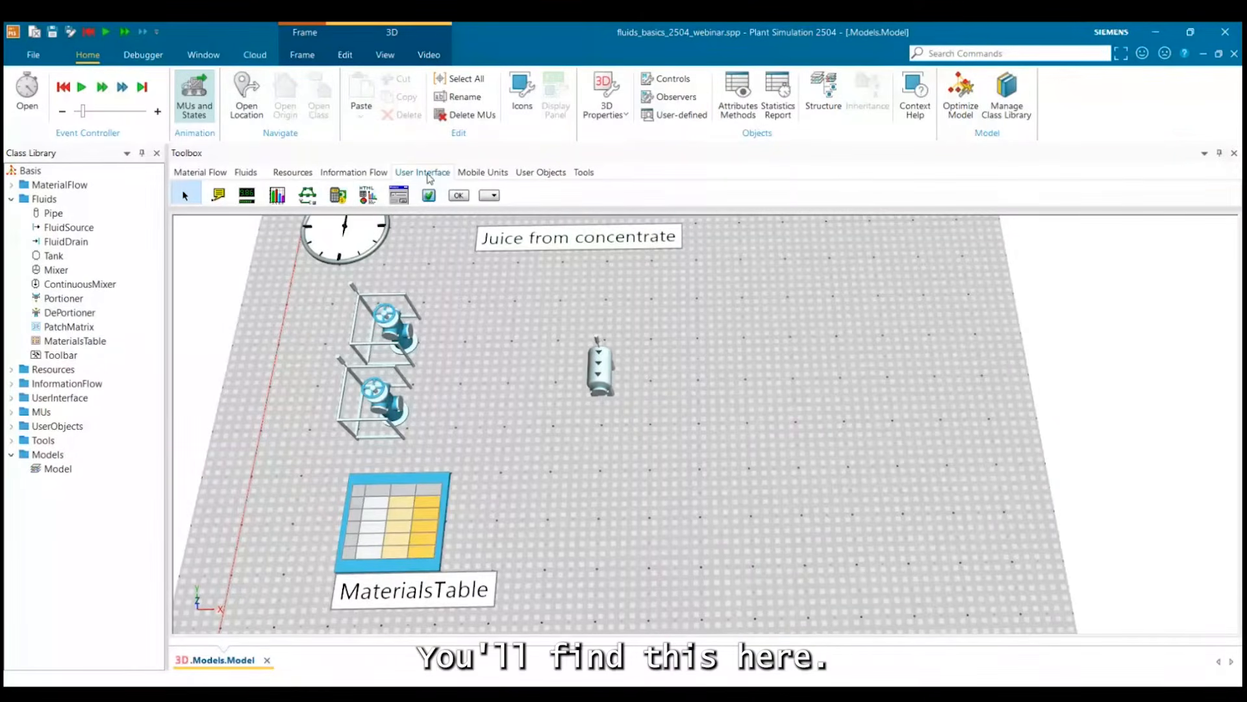
# Draw a straight pipe from the upper fluid source toward the continuous mixer, ending just short of it.
pyautogui.click(243, 172)
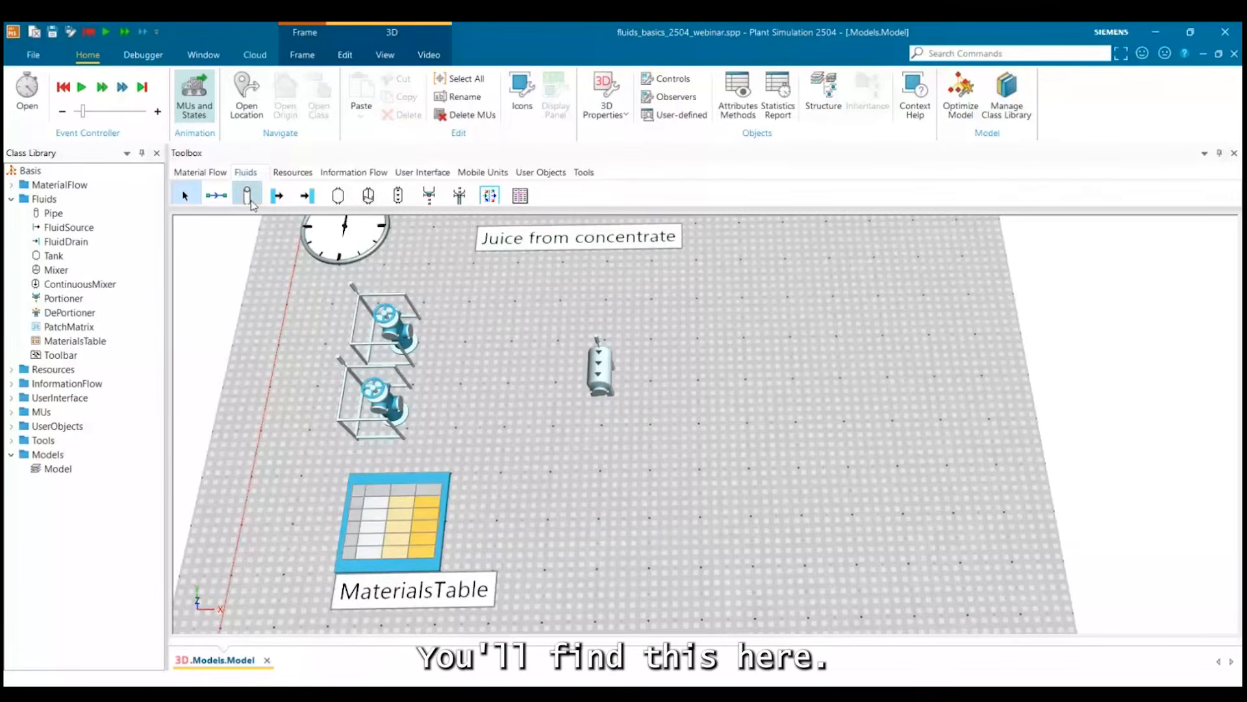
pyautogui.click(247, 194)
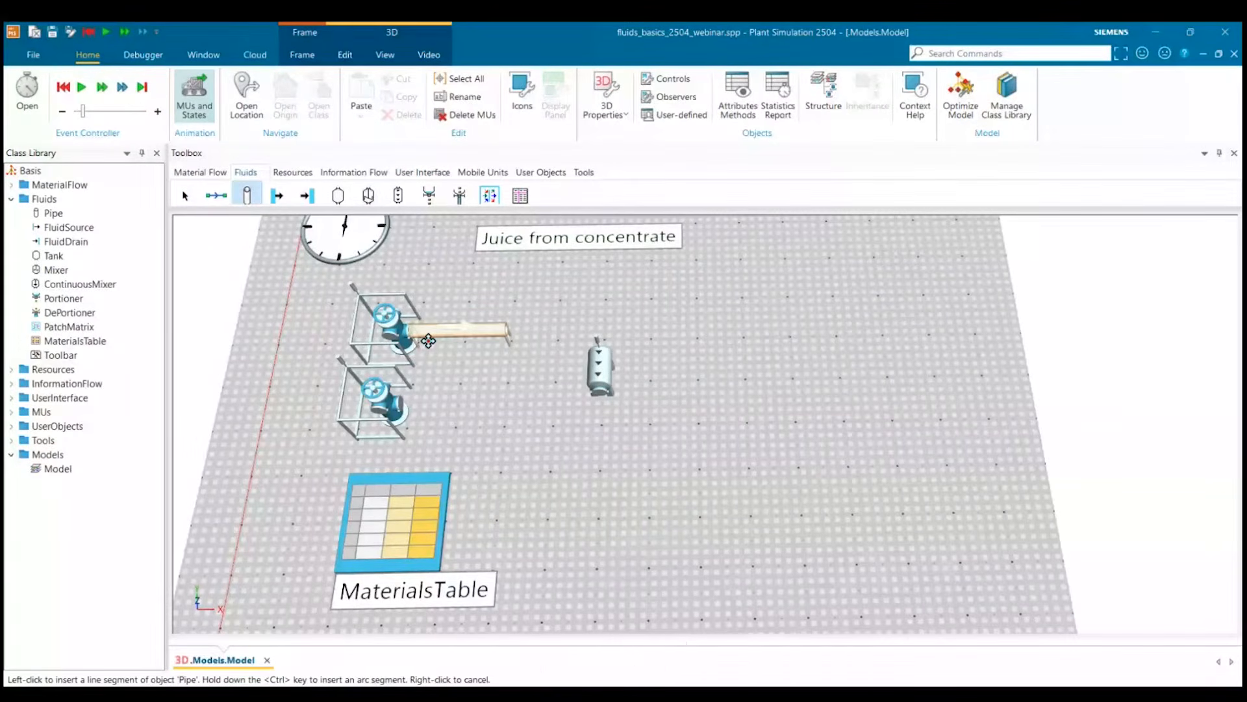
pyautogui.click(427, 340)
pyautogui.rightClick(559, 346)
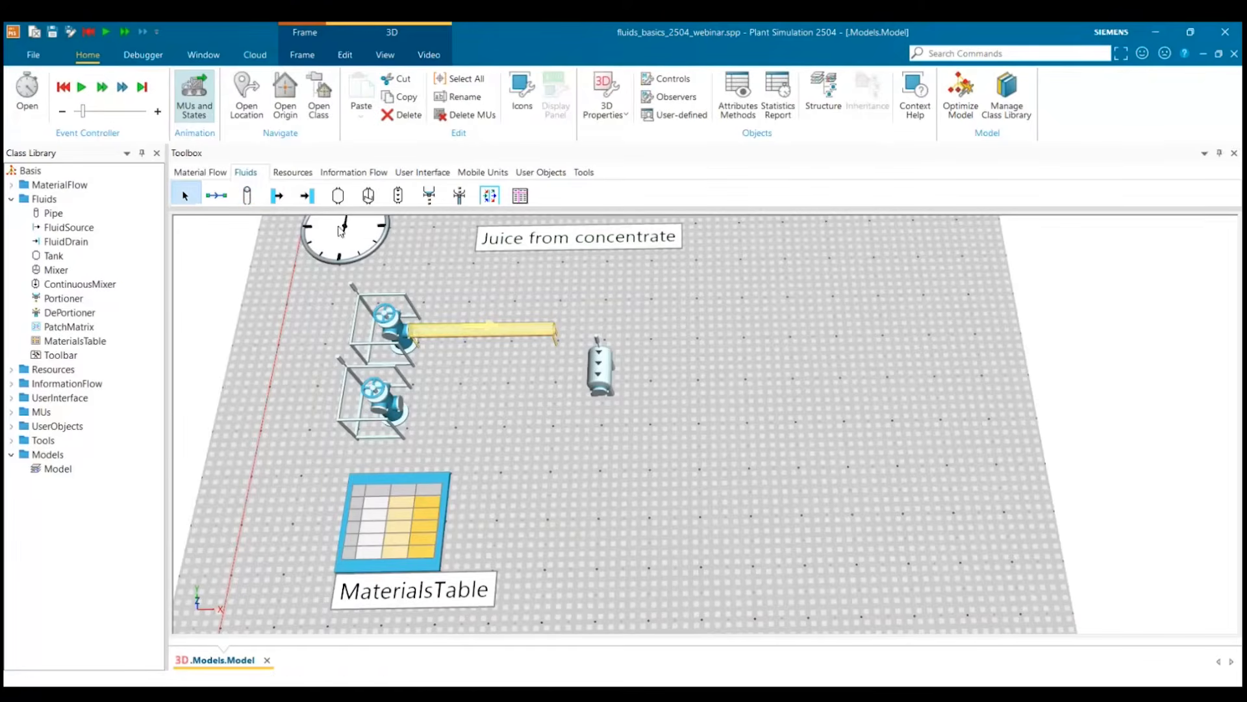
# Draw a second pipe from the lower fluid source, slanting up toward the continuous mixer.
pyautogui.click(247, 194)
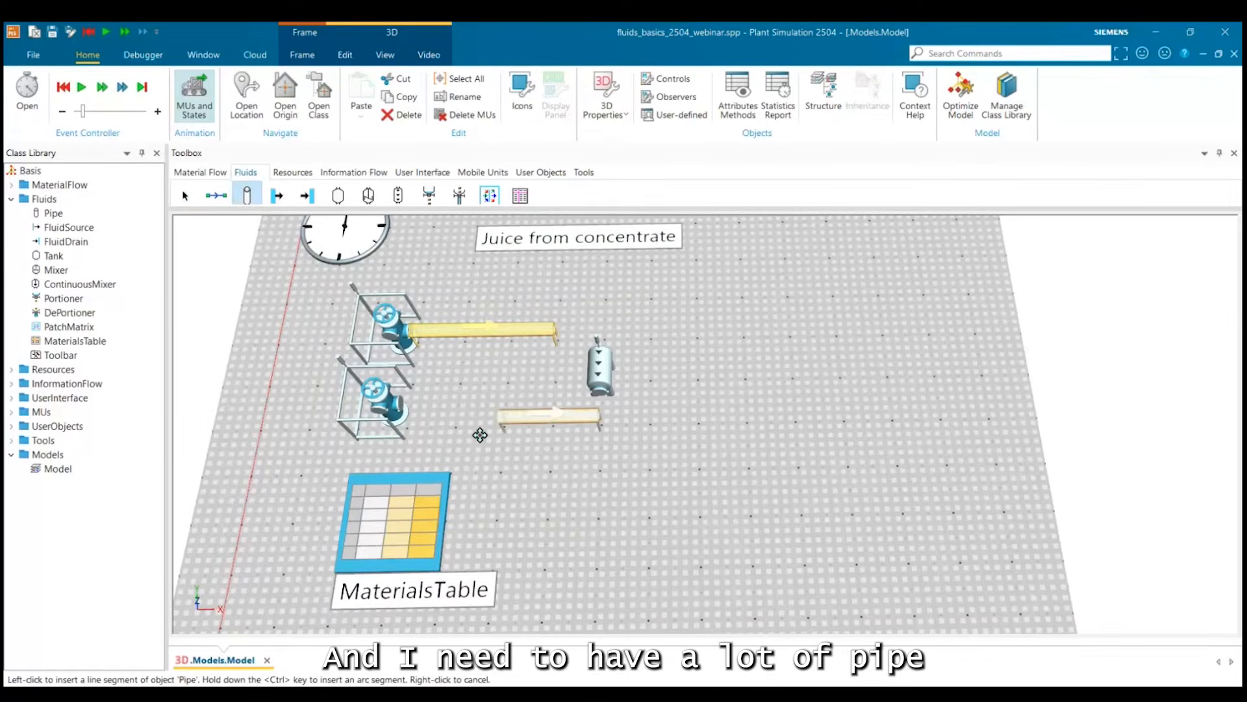
pyautogui.click(423, 407)
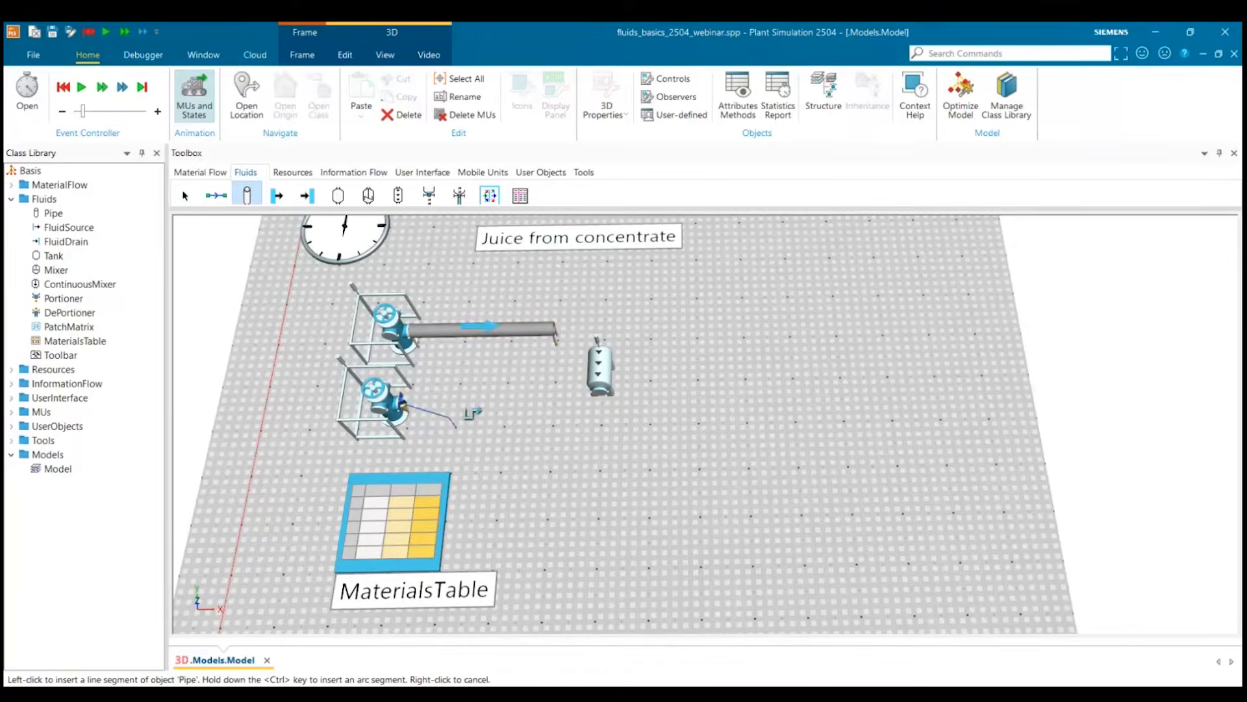
pyautogui.click(553, 371)
pyautogui.rightClick(570, 395)
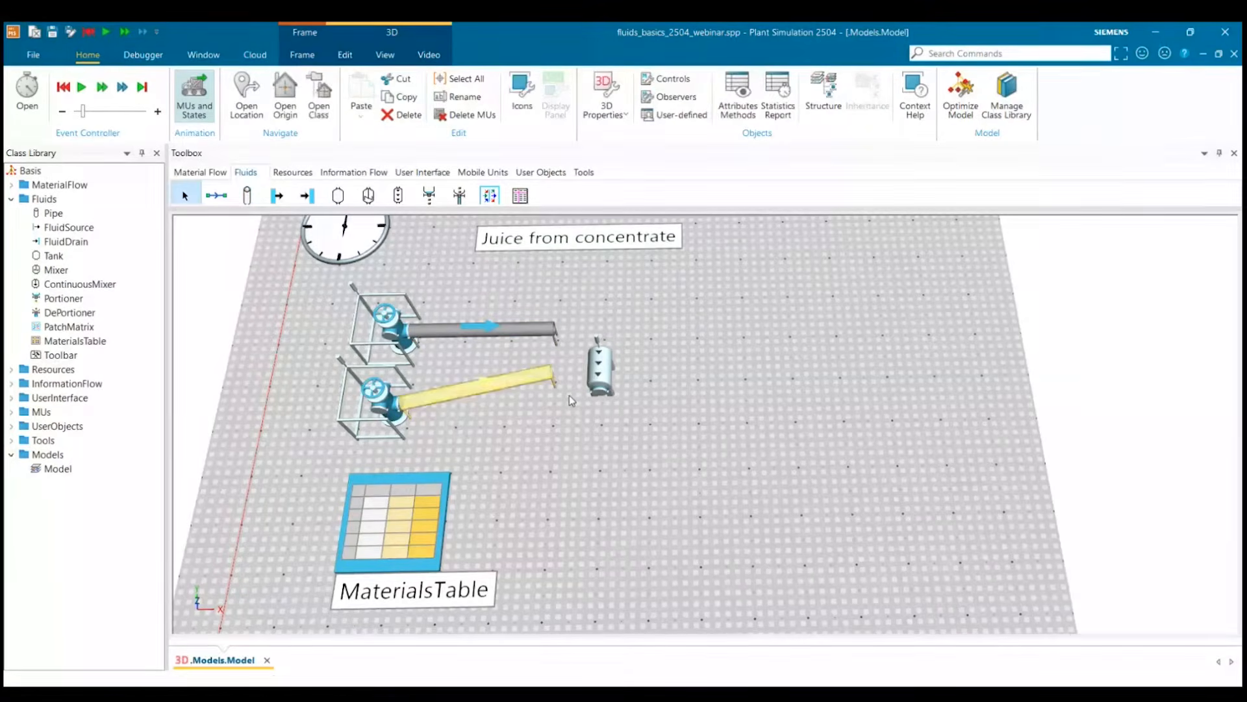
# Move the continuous mixer up between the two pipe ends and shift both pipes slightly away from their sources toward it.
pyautogui.moveTo(599, 351); pyautogui.dragTo(581, 351)
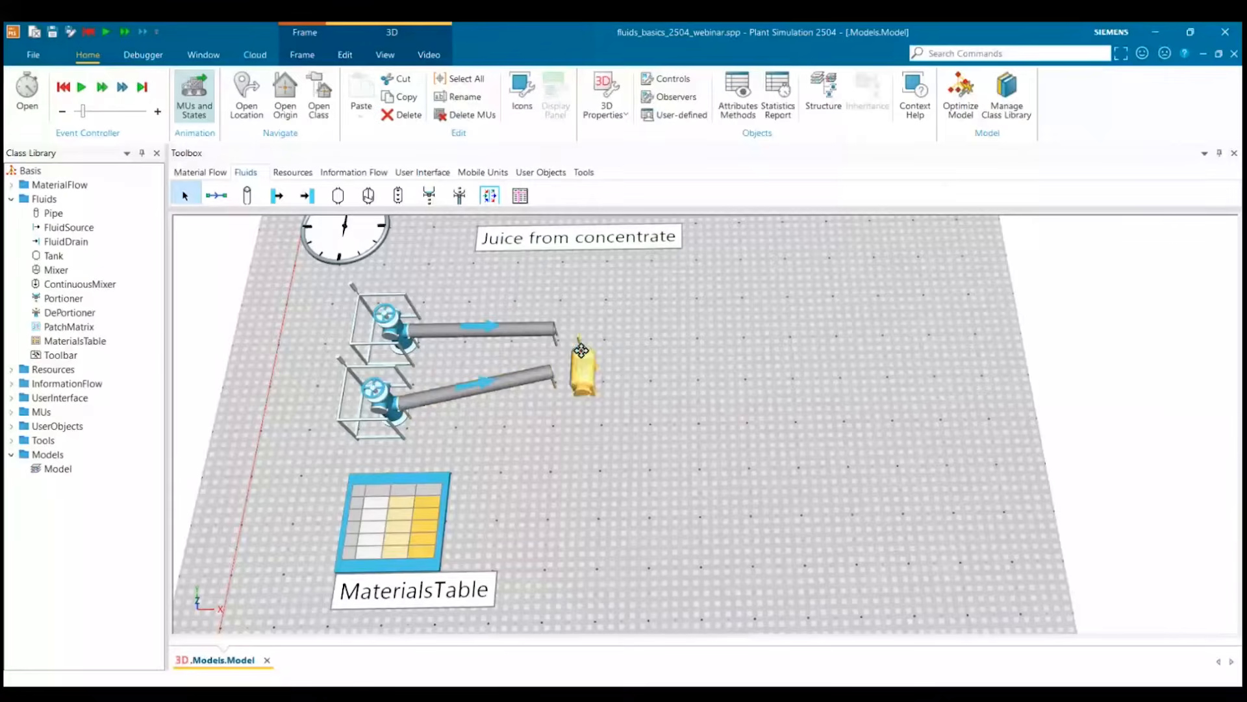
pyautogui.click(589, 412)
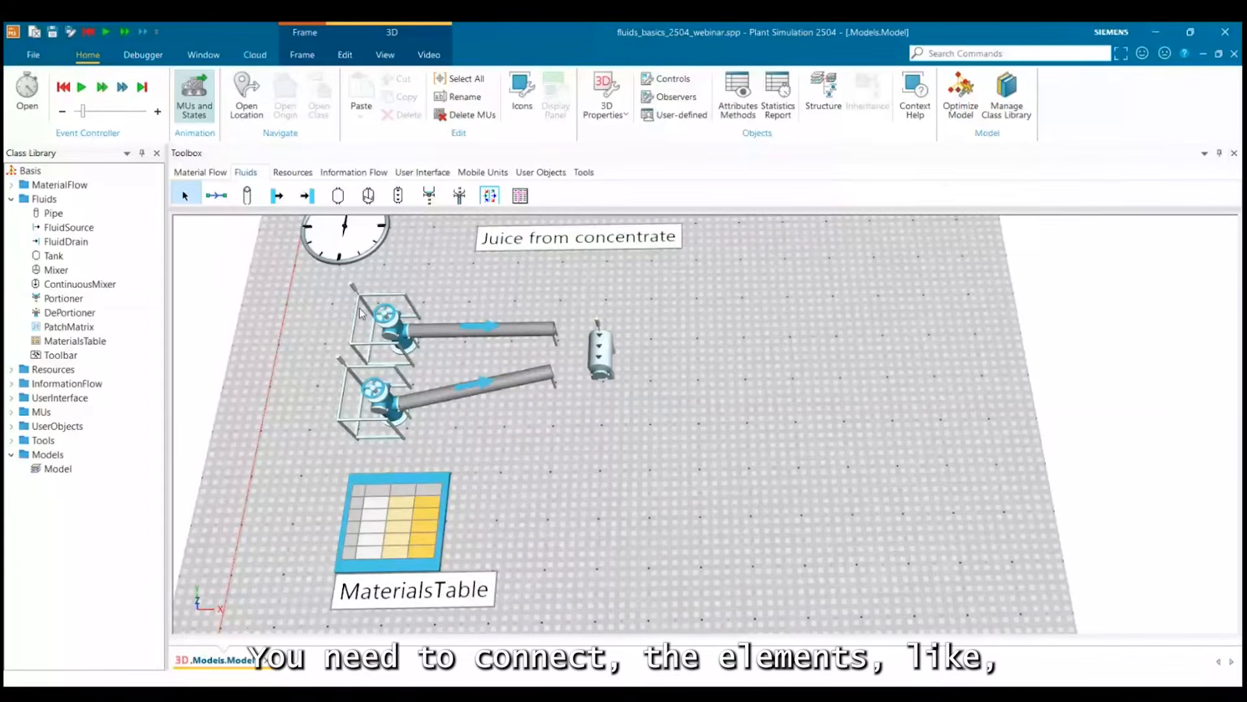
pyautogui.click(477, 340)
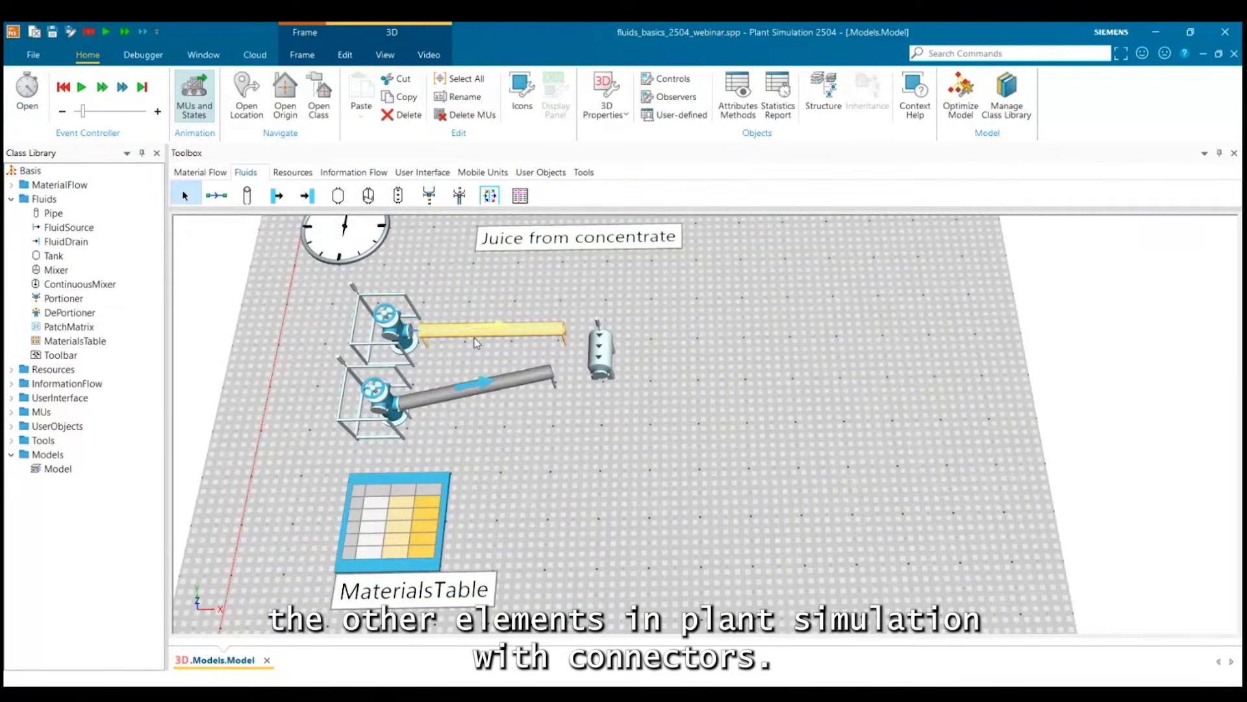
pyautogui.click(533, 376)
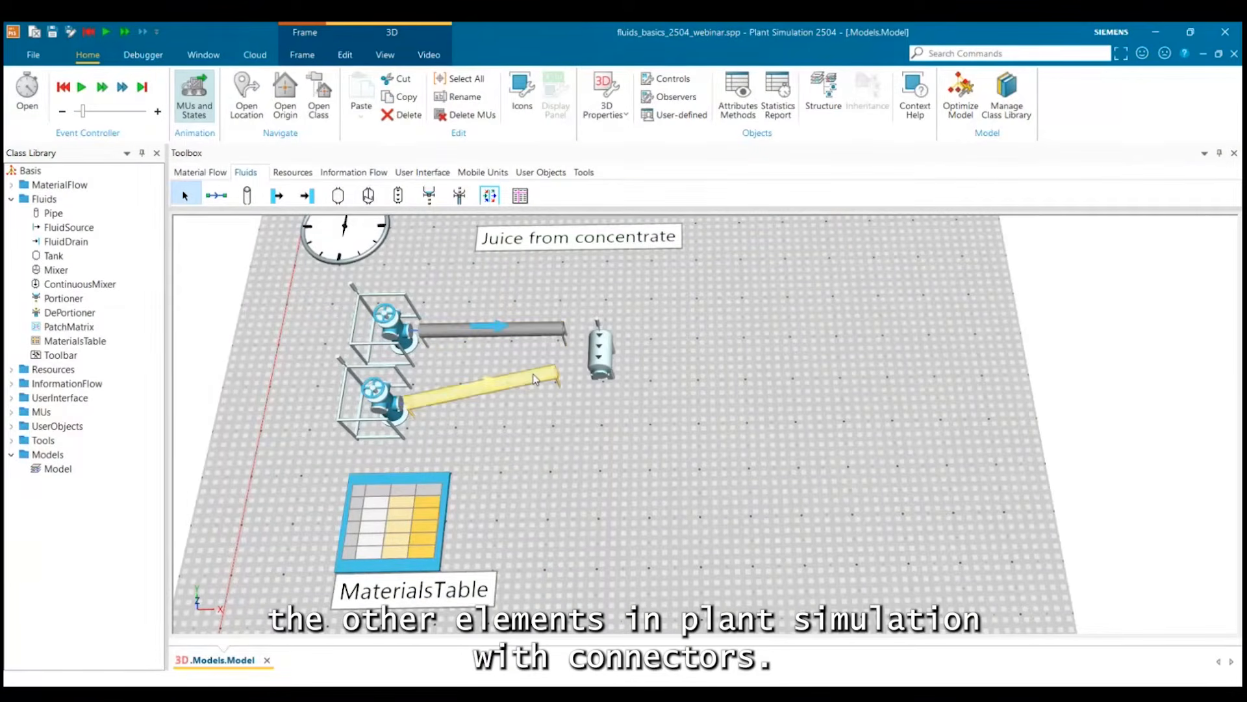
pyautogui.press('Right')
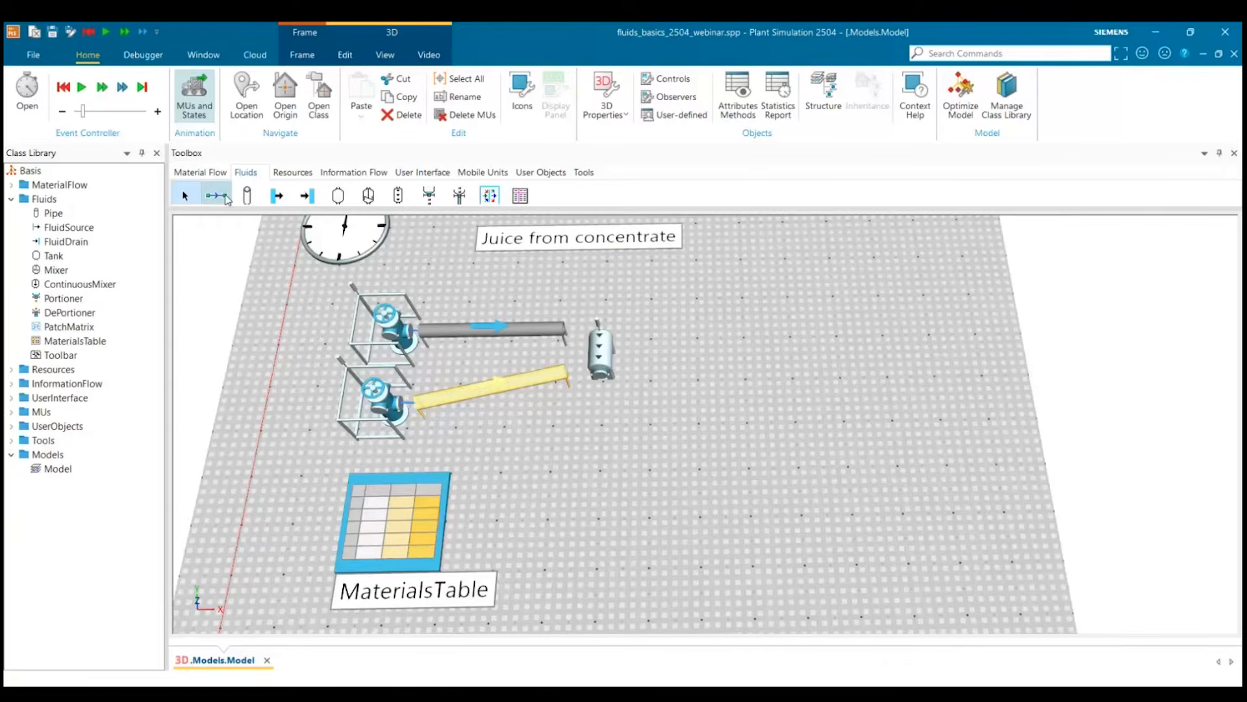
# Connect the ends of the upper and lower pipes to the continuous mixer.
pyautogui.click(225, 197)
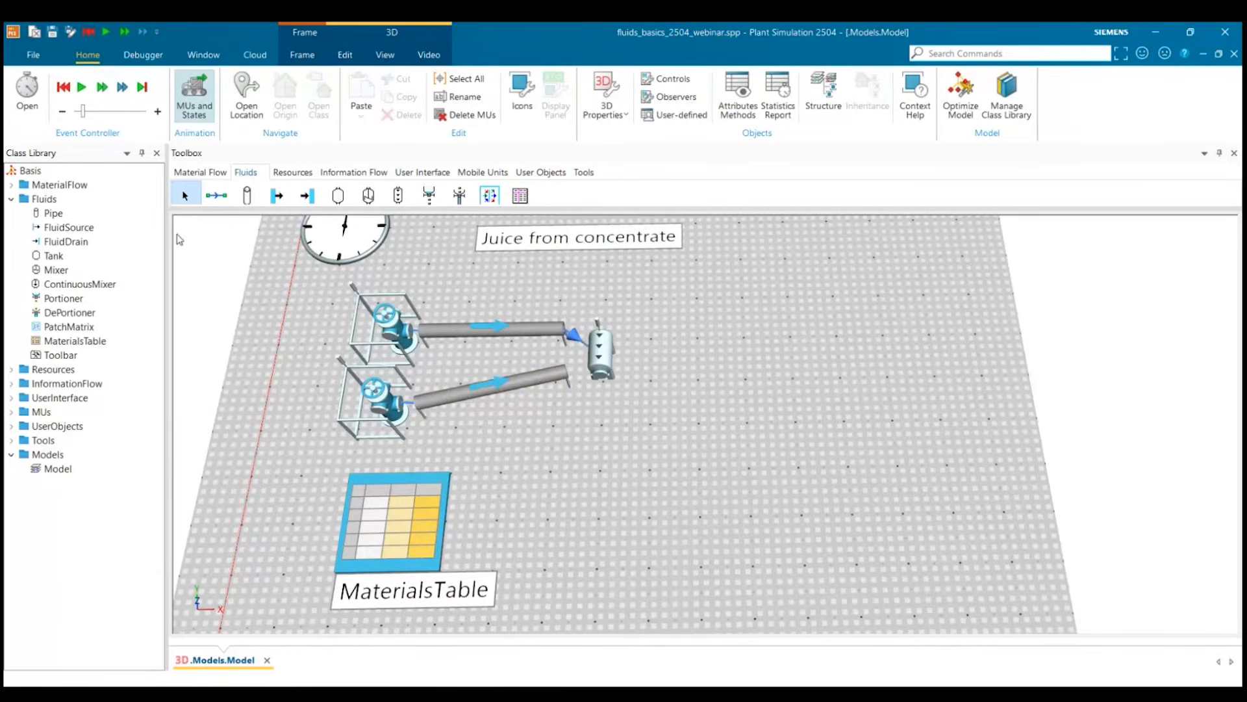
pyautogui.click(217, 195)
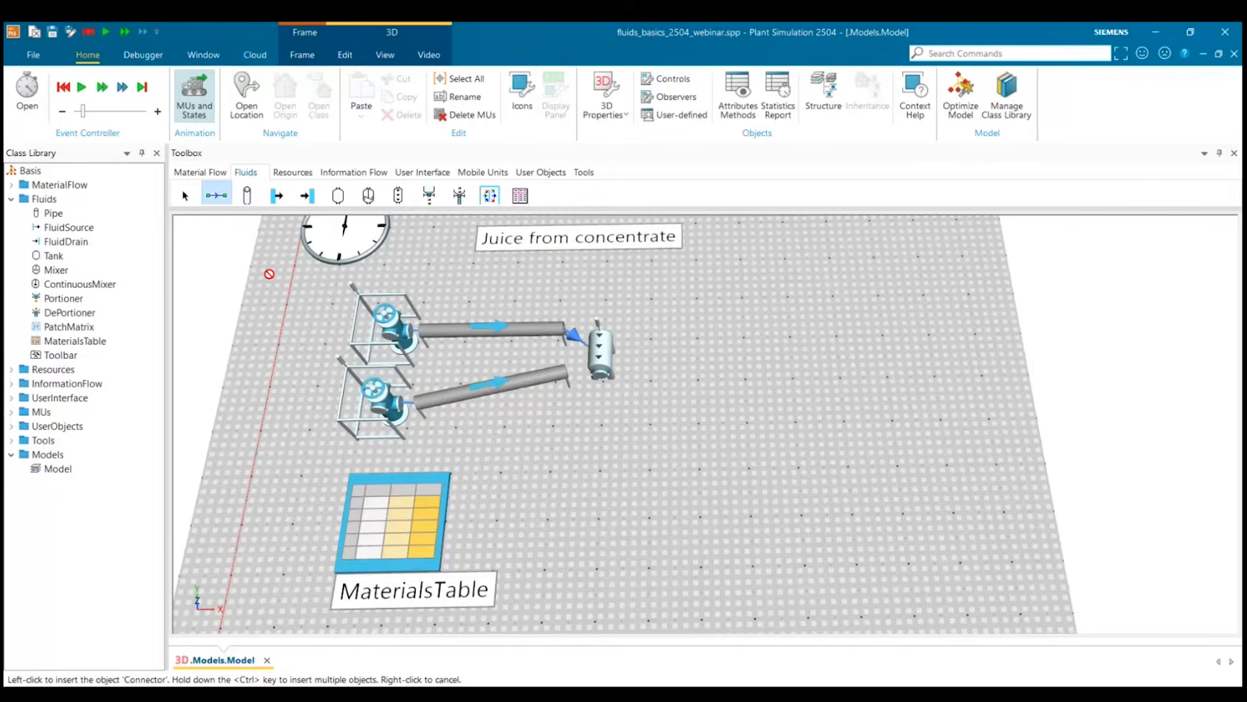
pyautogui.click(557, 371)
pyautogui.click(599, 359)
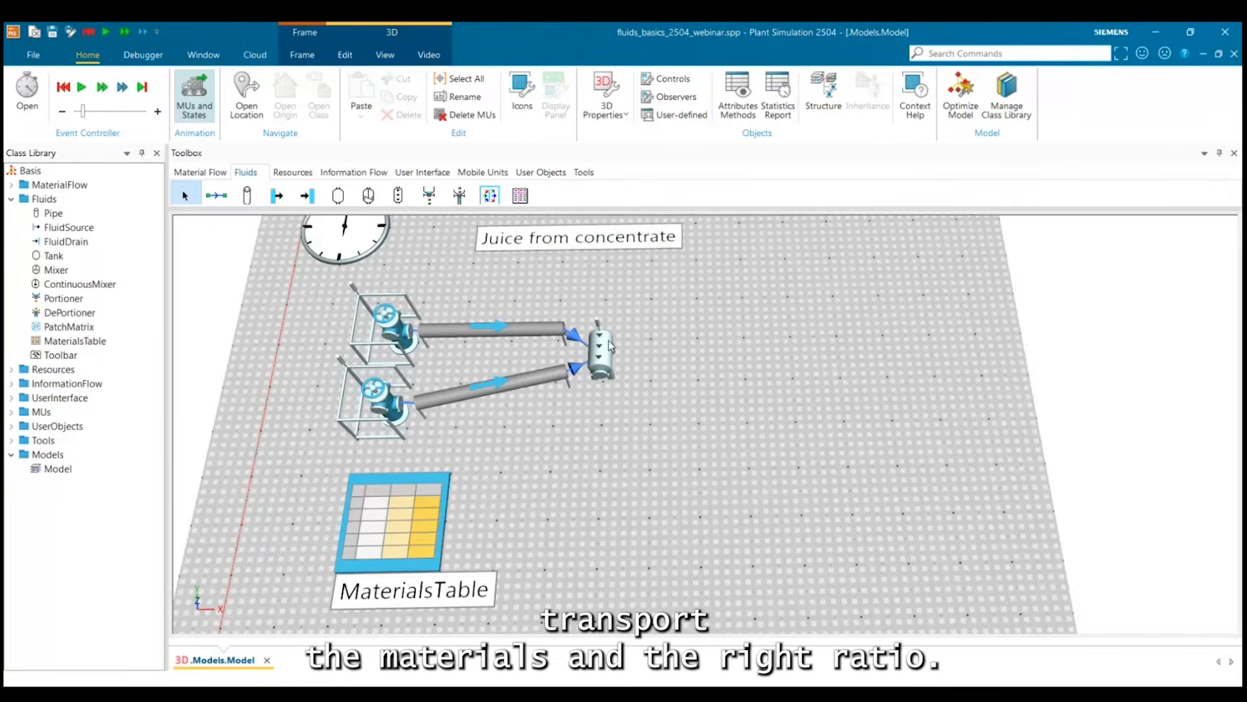
pyautogui.click(388, 333)
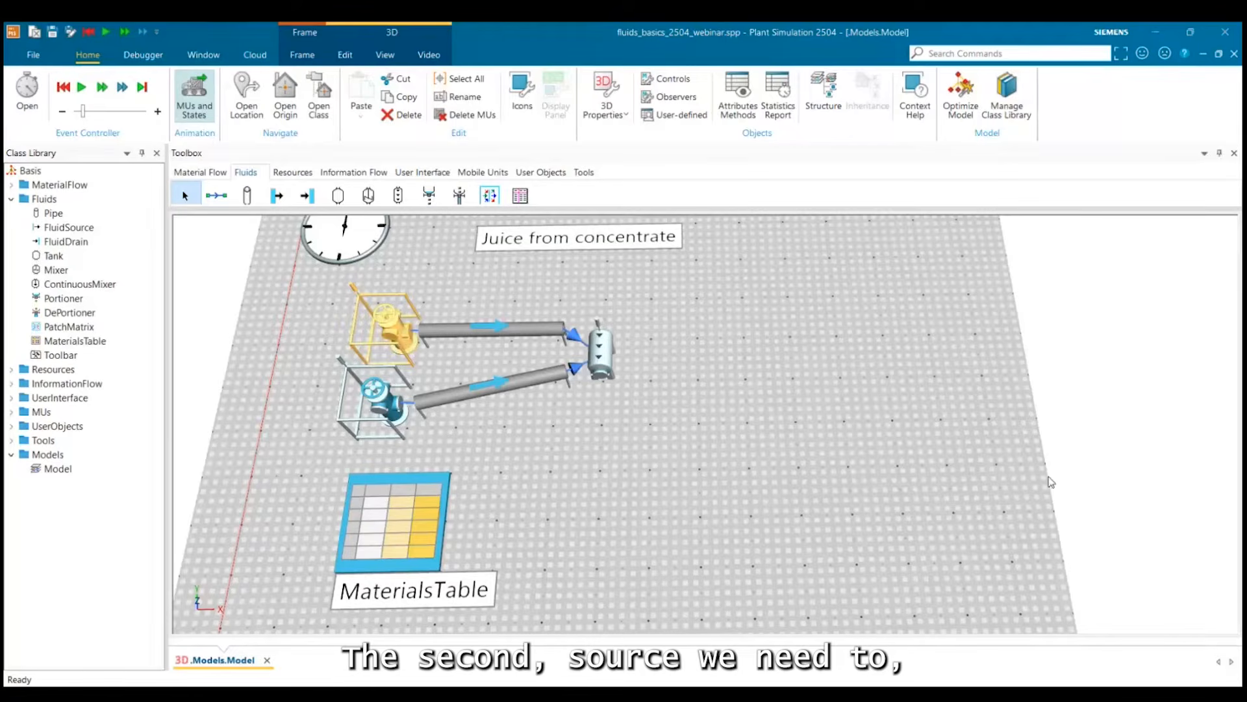
pyautogui.click(376, 401)
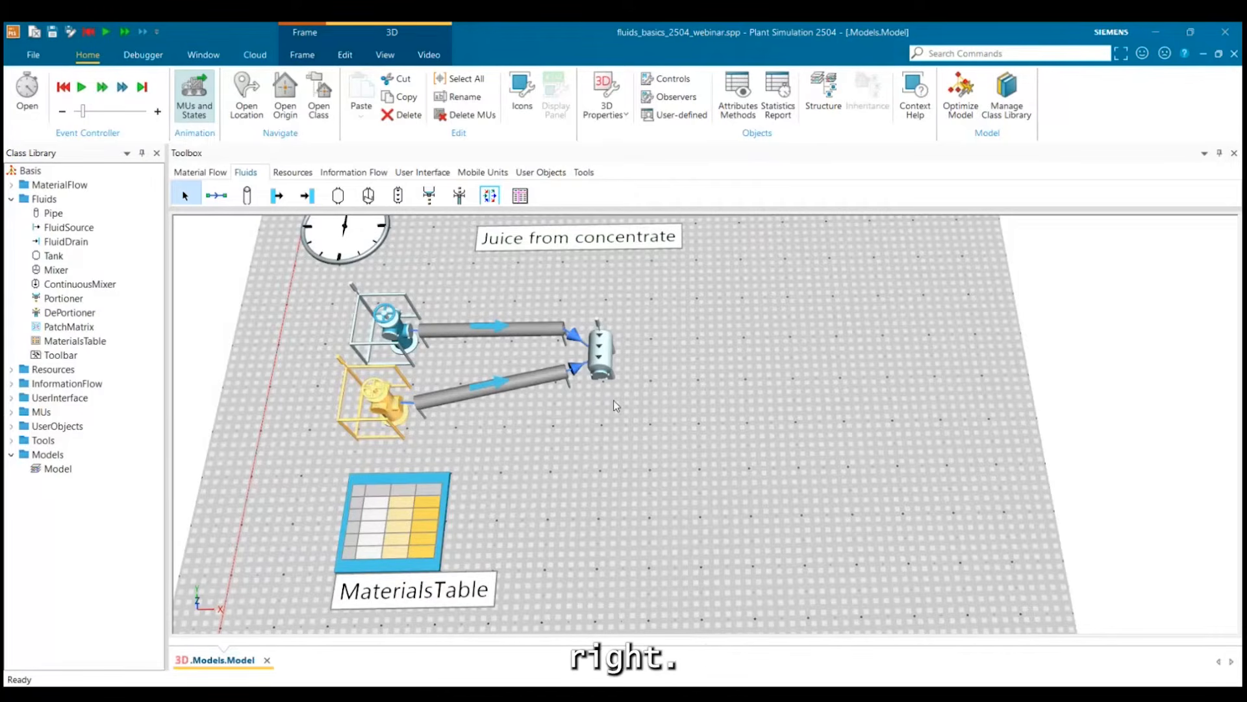
pyautogui.click(657, 498)
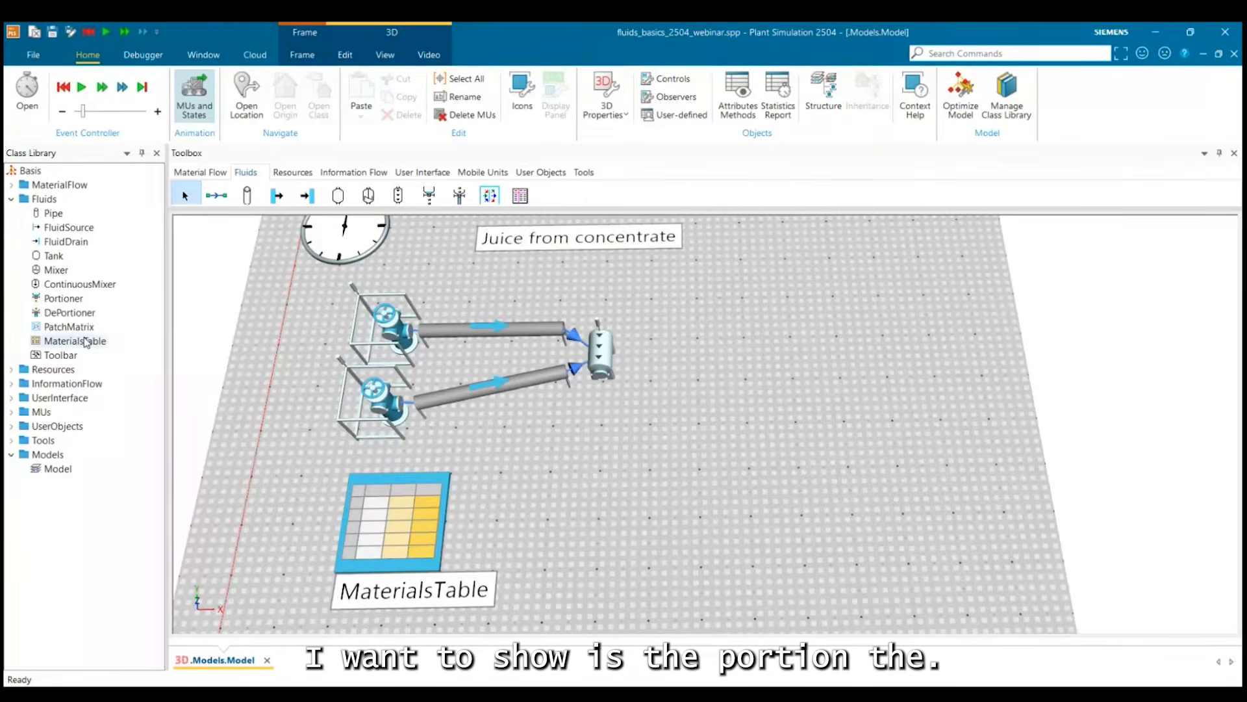
# Place a DePortioner well to the right of the continuous mixer, rotate it to face the mixer and shift it slightly further away.
pyautogui.moveTo(76, 298); pyautogui.dragTo(782, 377)
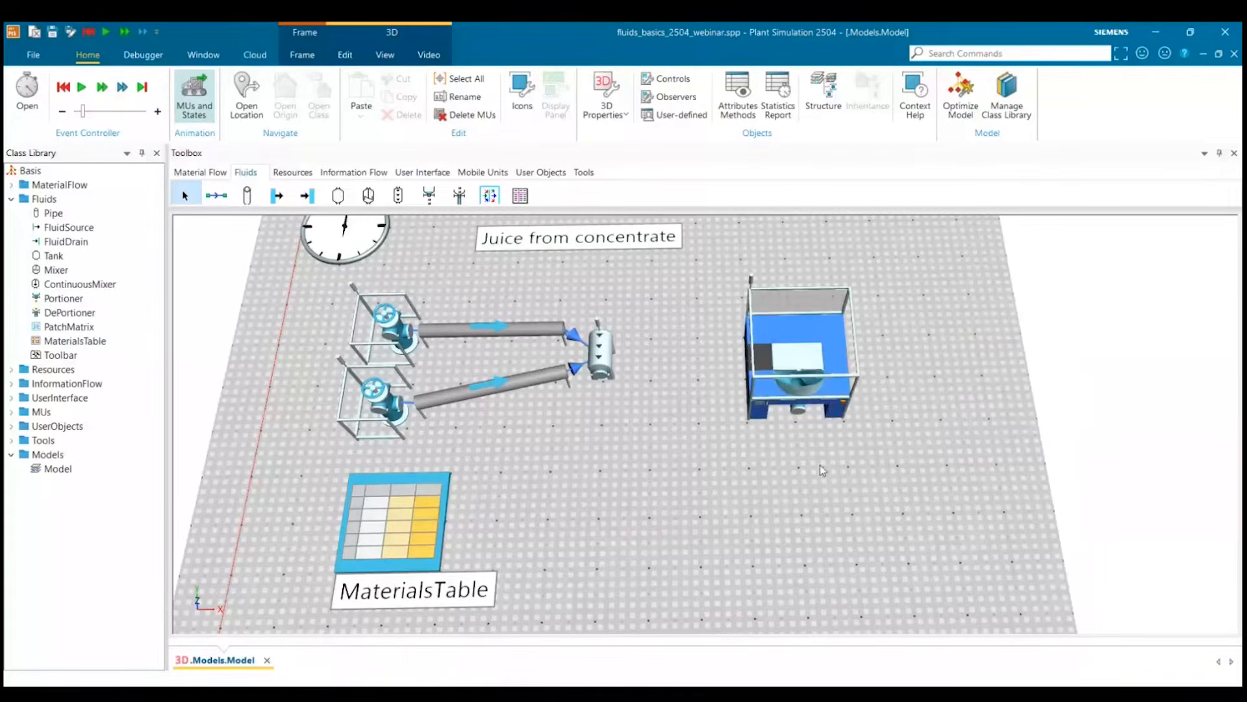
pyautogui.click(831, 390)
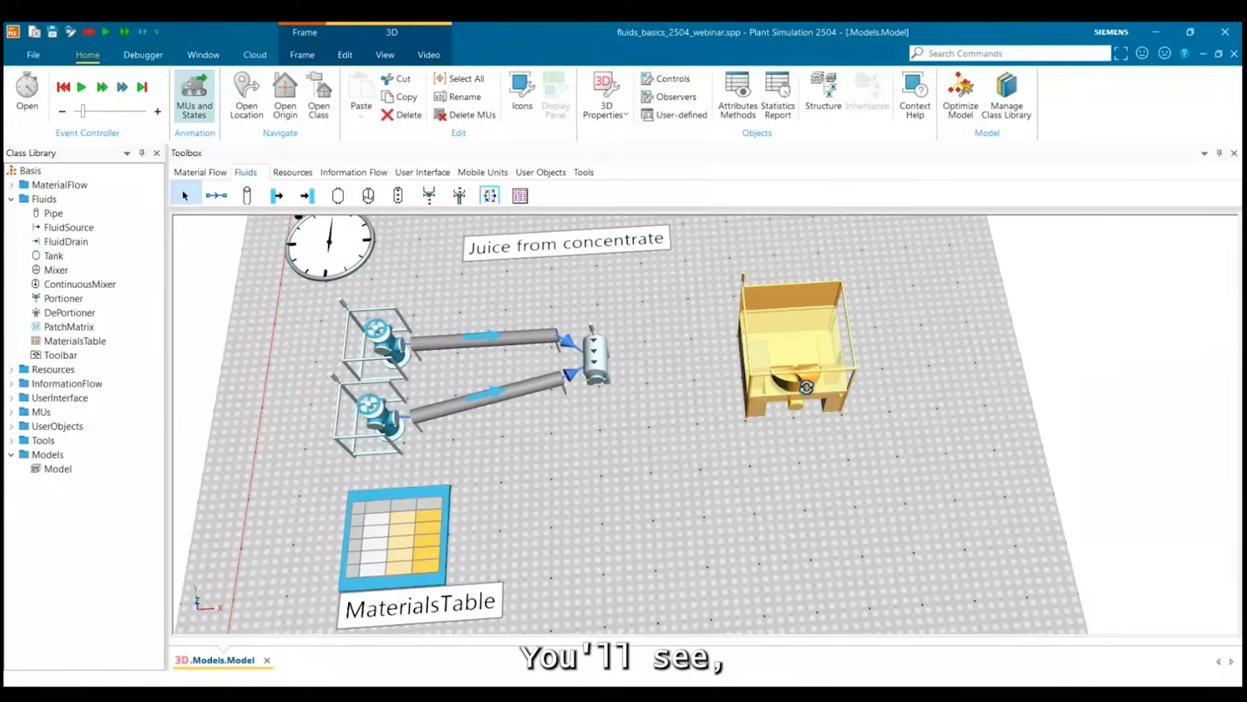
pyautogui.moveTo(799, 396)
pyautogui.mouseDown()
pyautogui.moveTo(801, 351)
pyautogui.moveTo(860, 351)
pyautogui.moveTo(803, 385)
pyautogui.mouseUp()
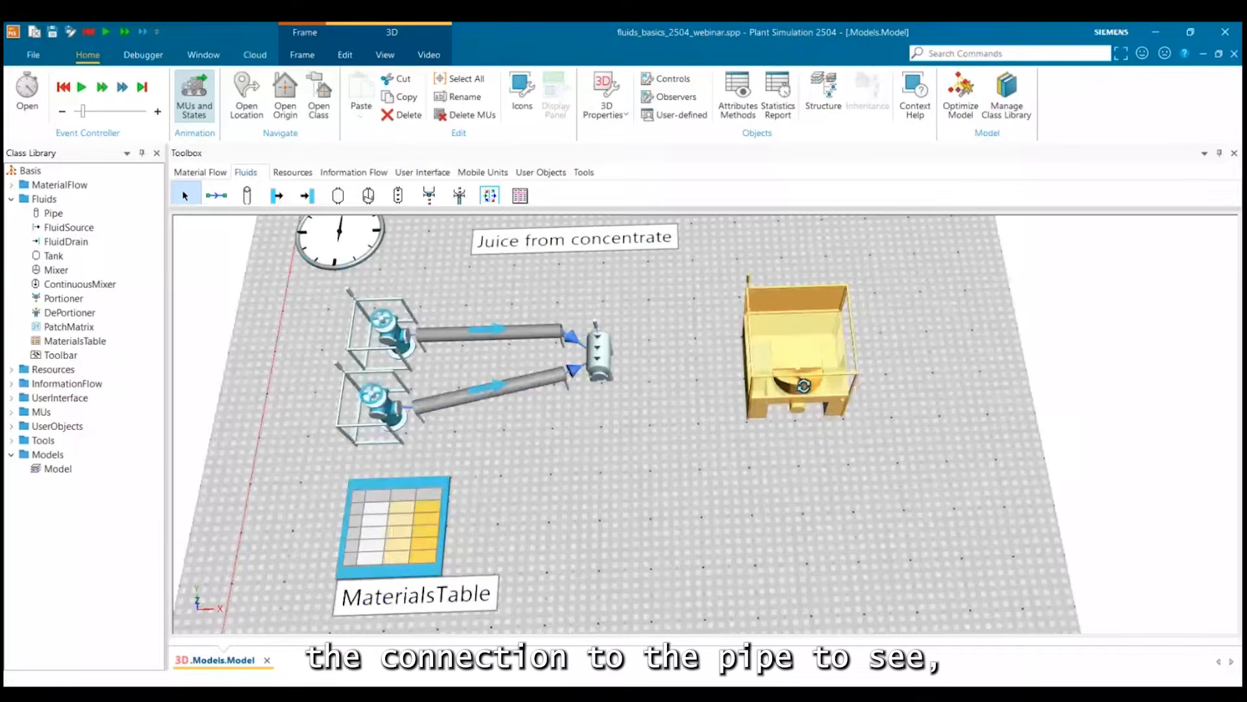
pyautogui.moveTo(803, 386); pyautogui.dragTo(799, 413)
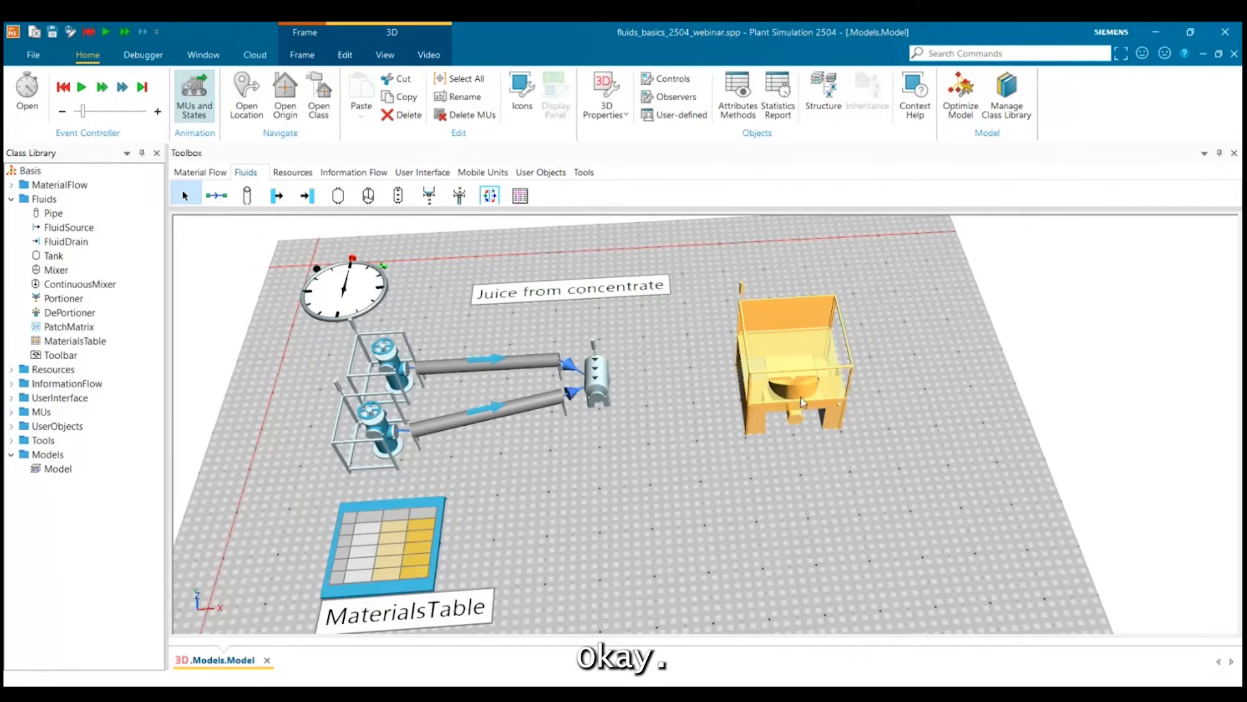
pyautogui.press('r')
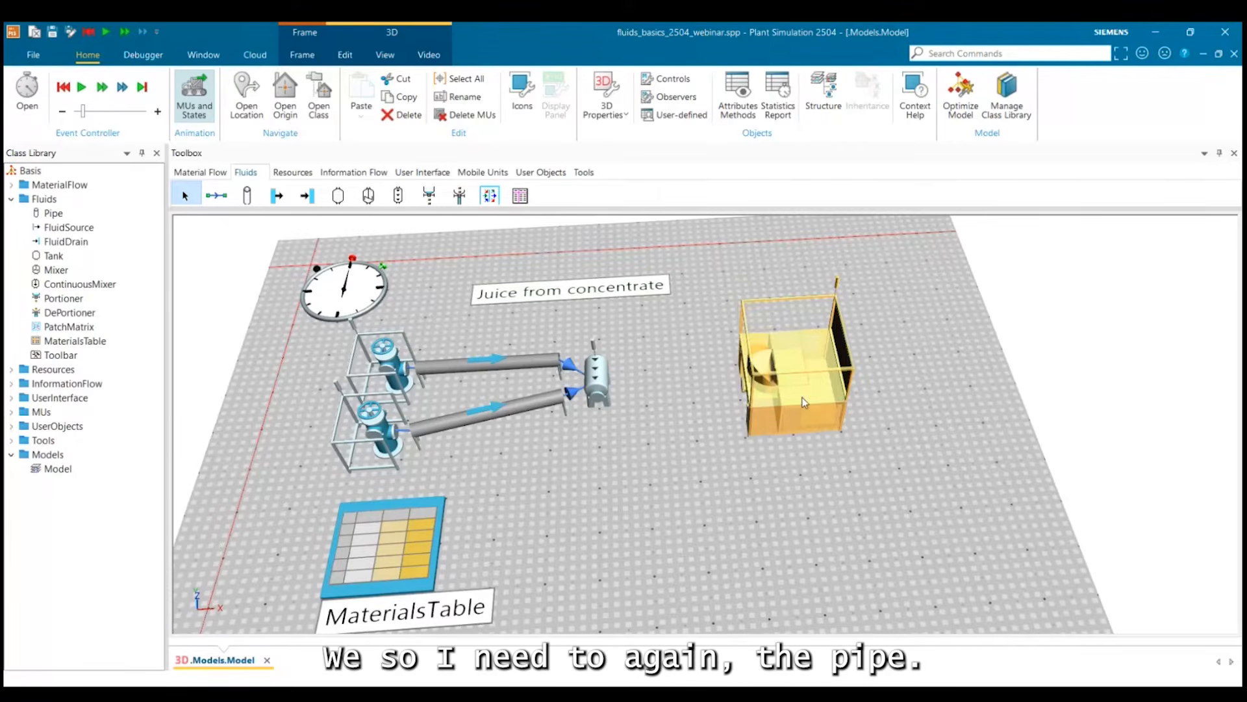
pyautogui.moveTo(804, 401); pyautogui.dragTo(832, 380)
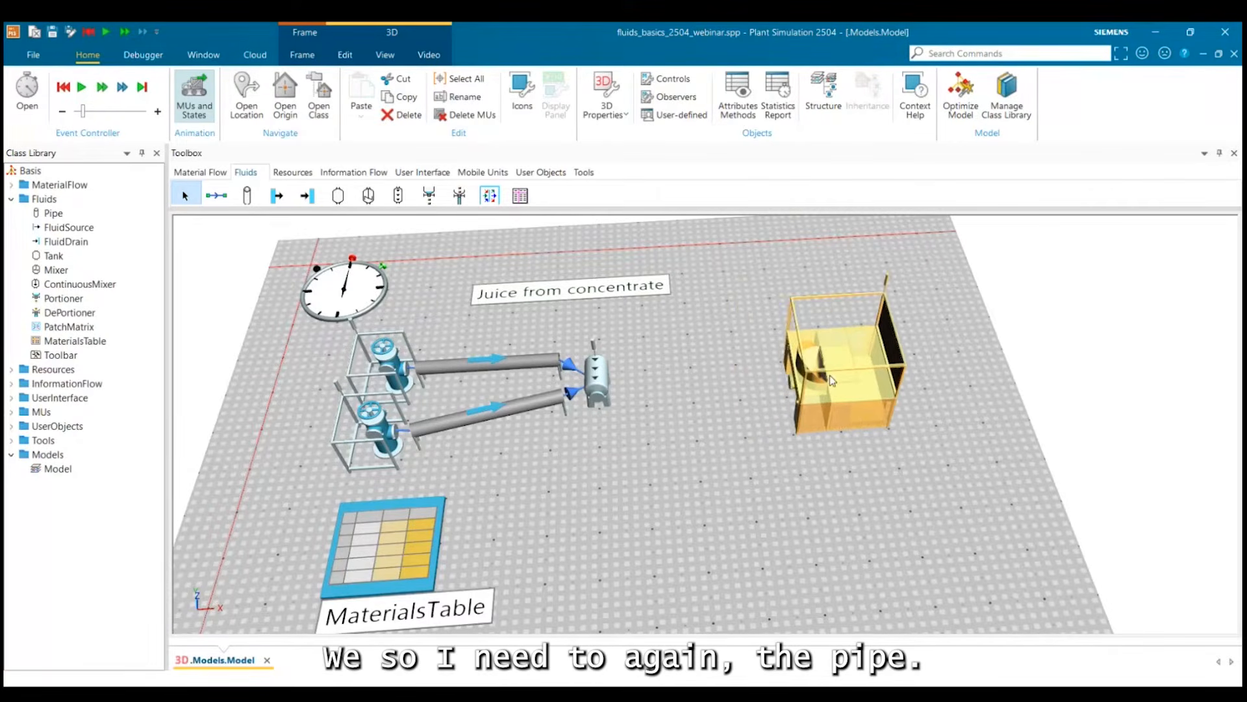
pyautogui.click(247, 195)
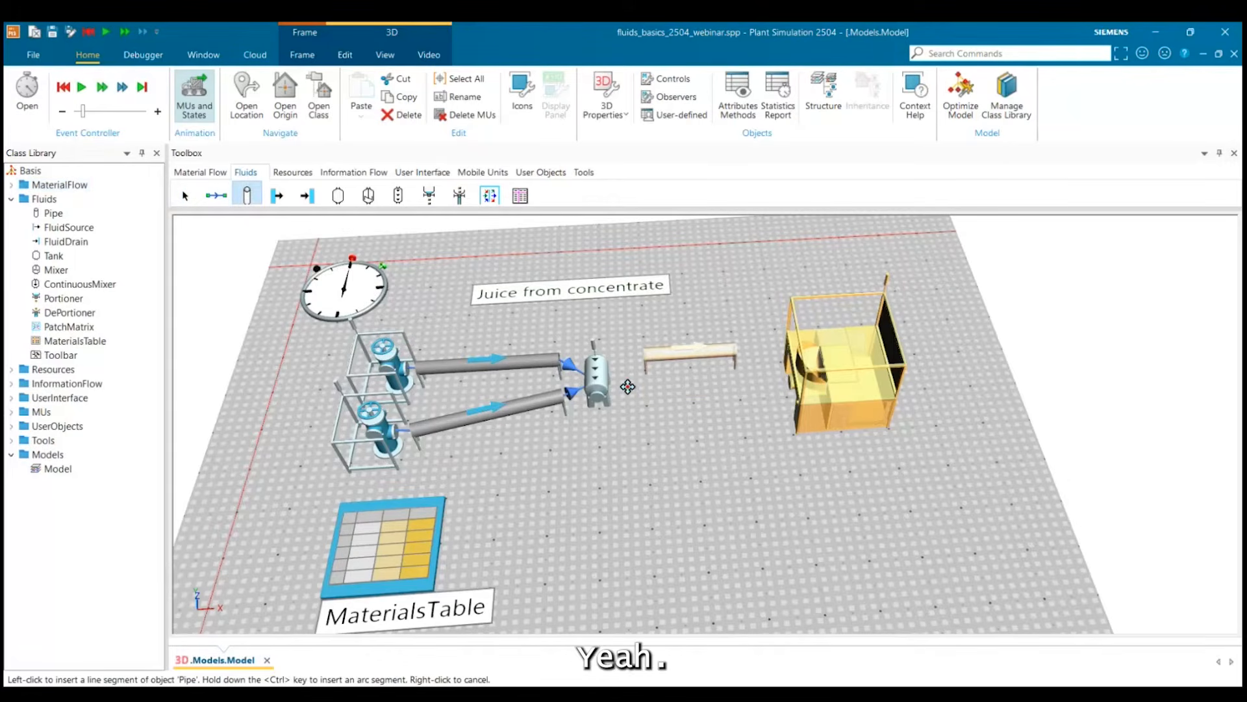
pyautogui.click(627, 389)
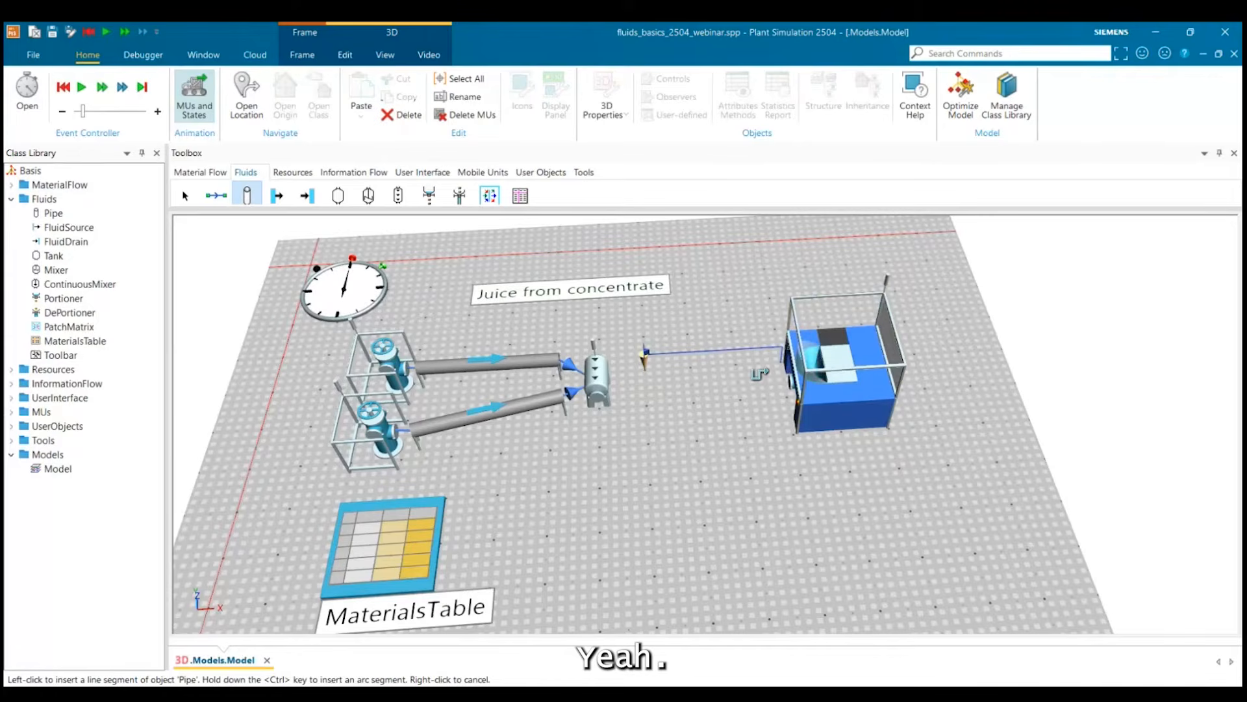
pyautogui.rightClick(754, 374)
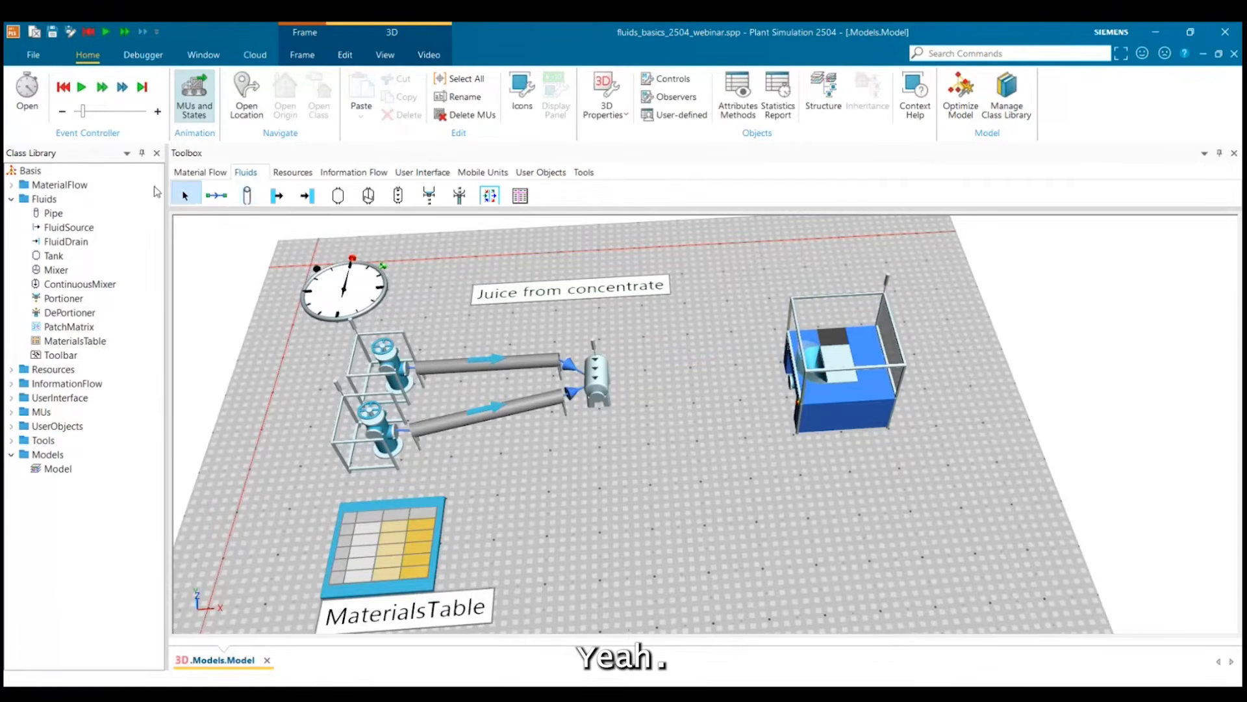
# Draw a short straight pipe between the continuous mixer and the DePortioner and shift it up against the DePortioner.
pyautogui.click(247, 197)
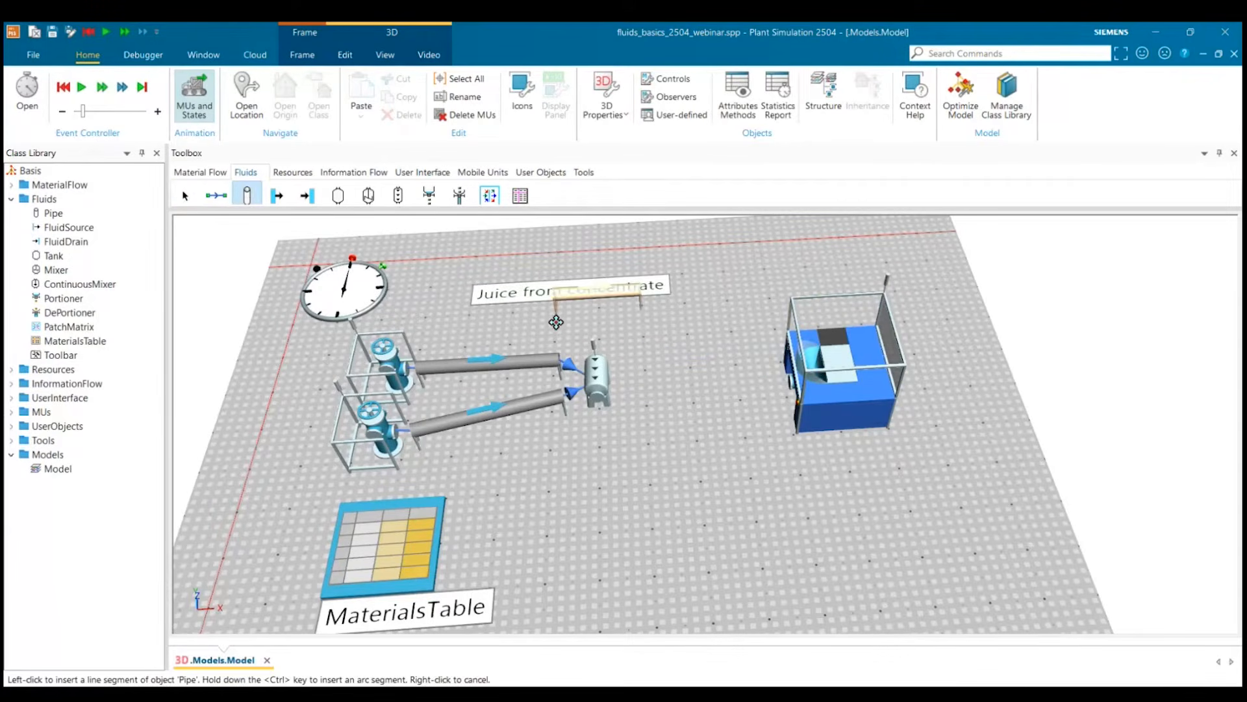
pyautogui.click(624, 388)
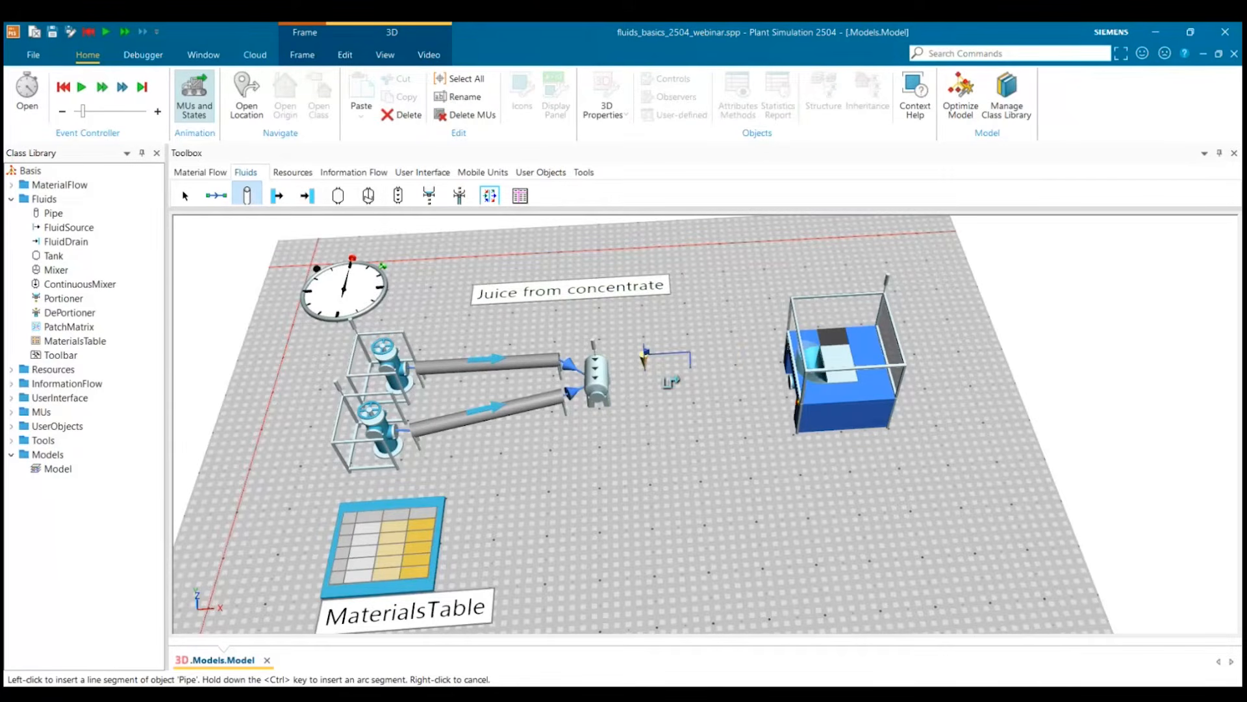
pyautogui.click(750, 364)
pyautogui.moveTo(683, 350); pyautogui.dragTo(735, 385)
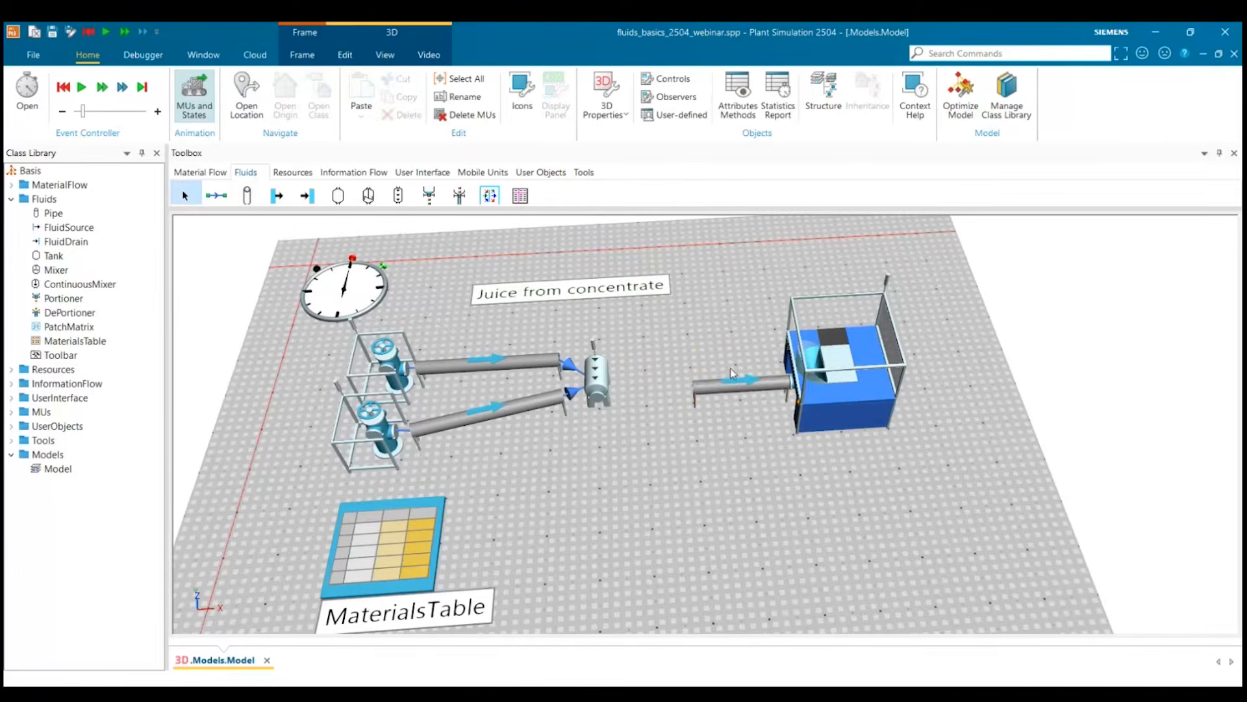
# Move the new pipe and the DePortioner together toward the continuous mixer, leaving a small gap at the mixer's outlet side.
pyautogui.keyDown('ctrl'); pyautogui.click(859, 410); pyautogui.keyUp('ctrl')
pyautogui.moveTo(641, 312); pyautogui.dragTo(858, 410)
pyautogui.moveTo(822, 402); pyautogui.dragTo(750, 389)
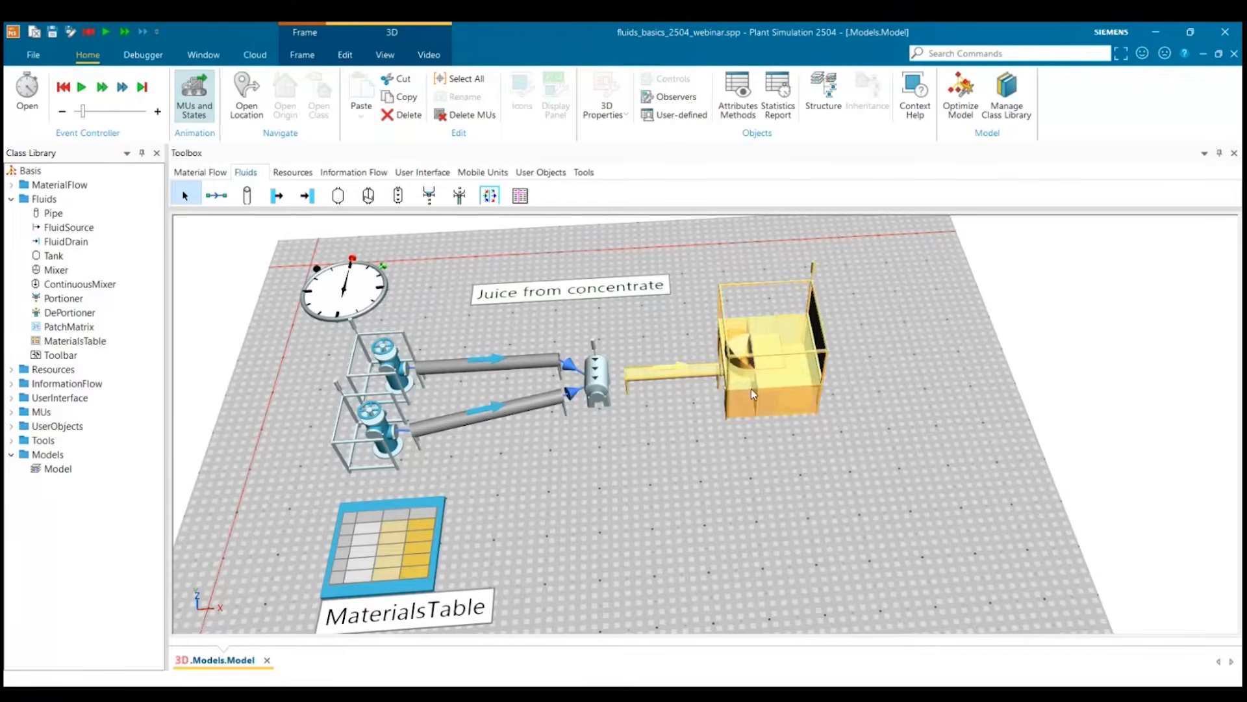
pyautogui.click(676, 423)
# Connect the continuous mixer to the start of the outlet pipe.
pyautogui.hotkey('ctrl', 'shift')
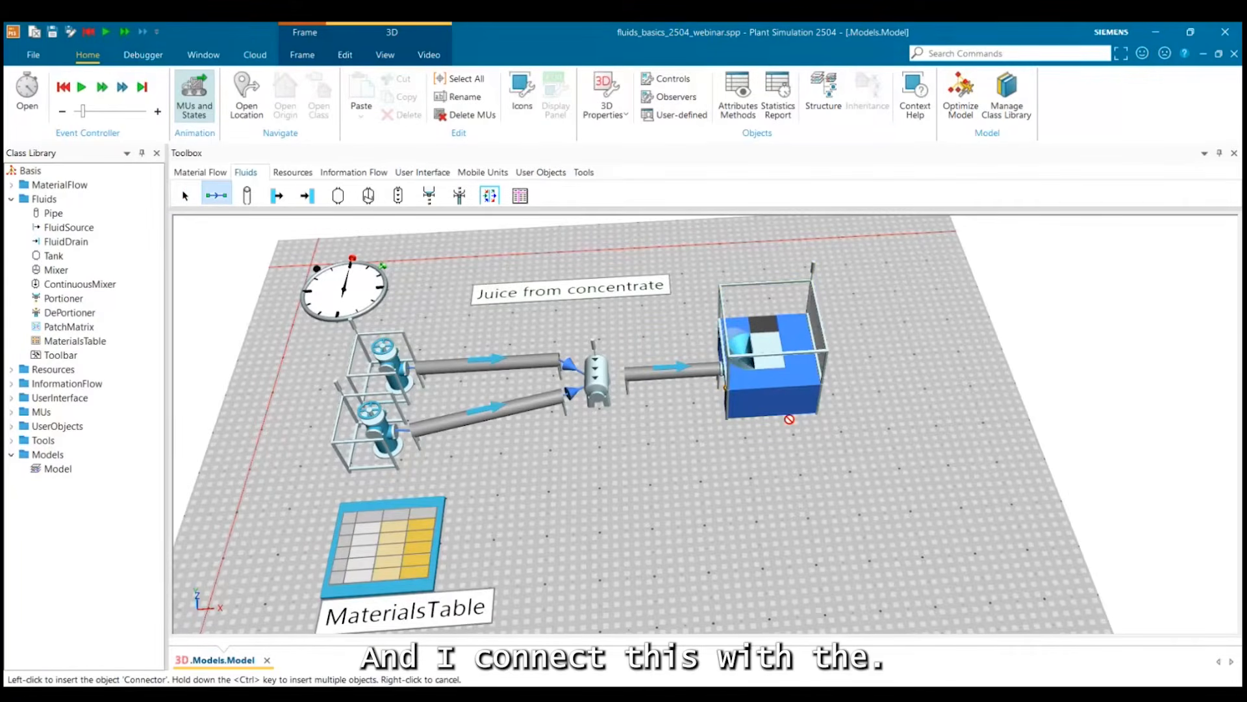
pyautogui.click(598, 382)
pyautogui.click(641, 374)
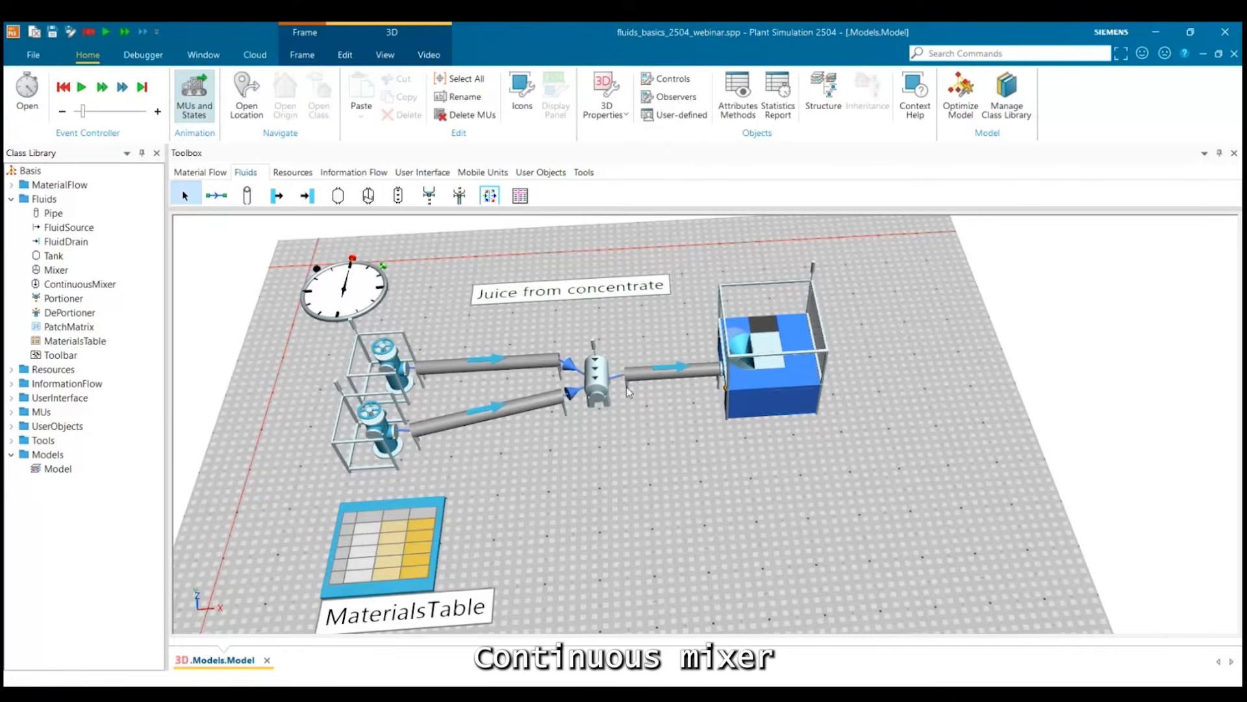
# Shift the DePortioner slightly away from the outlet pipe and try to connect the pipe's end to it.
pyautogui.click(742, 379)
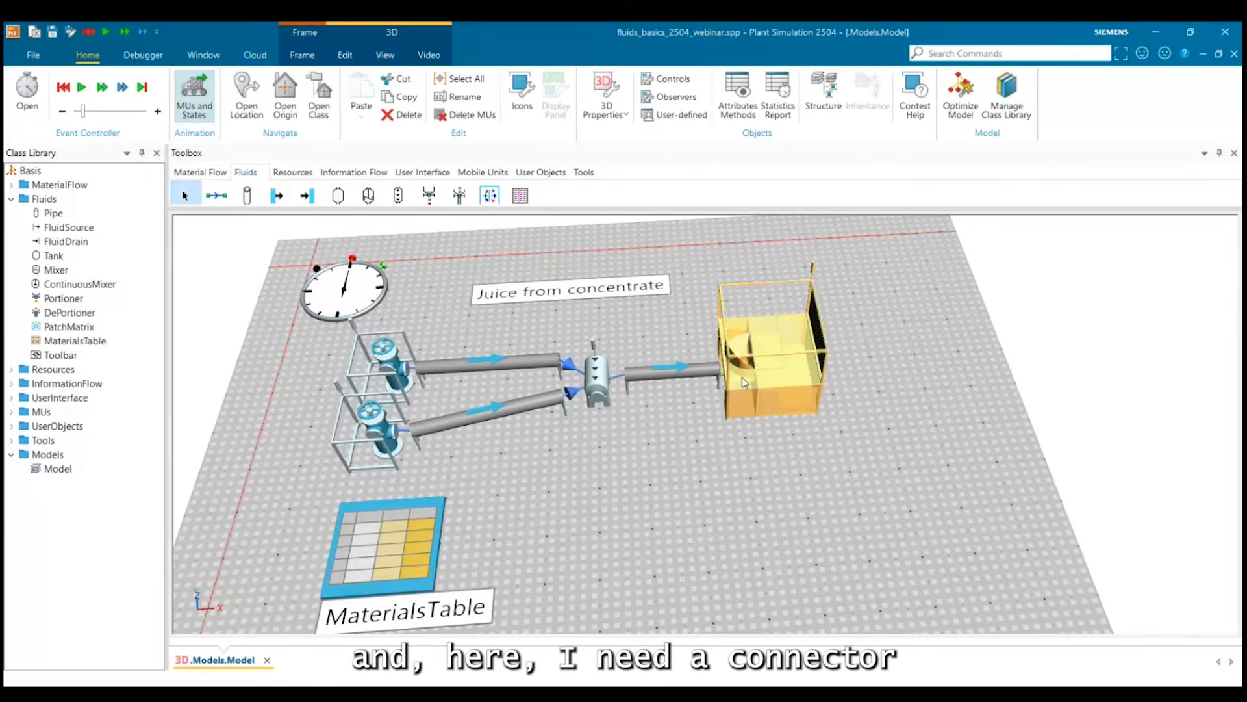
pyautogui.moveTo(742, 377); pyautogui.dragTo(758, 393)
pyautogui.click(217, 195)
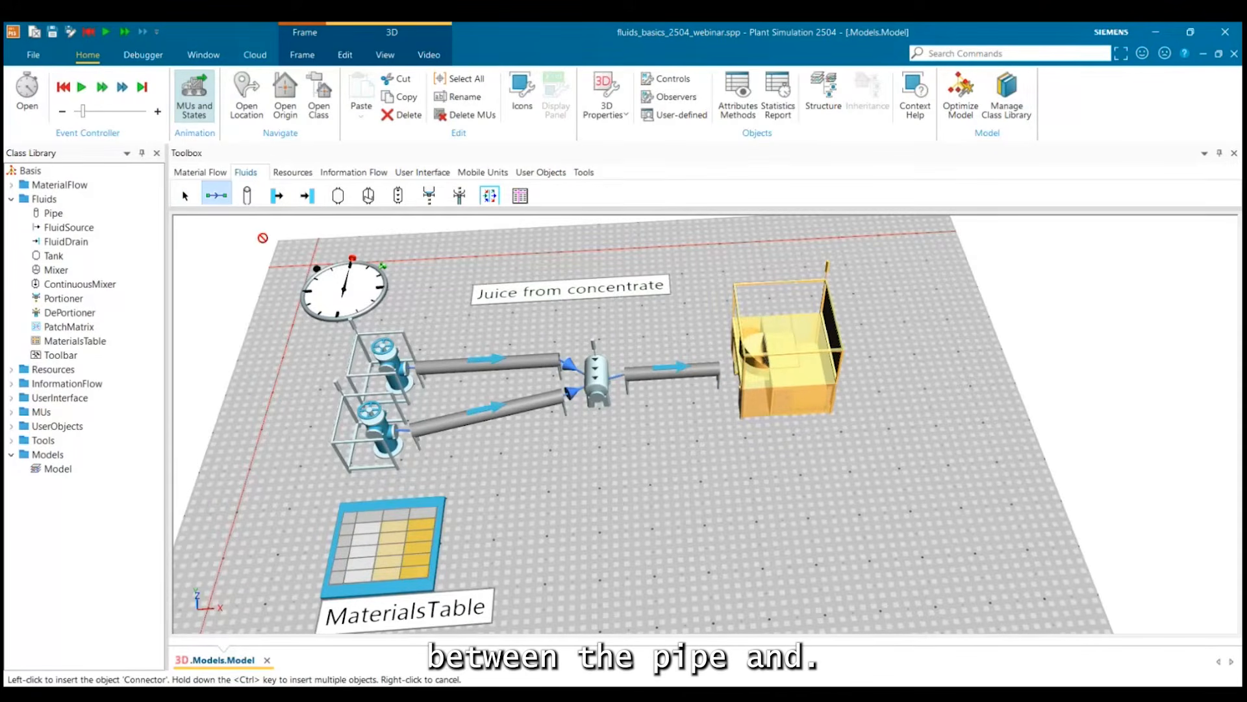
pyautogui.rightClick(785, 382)
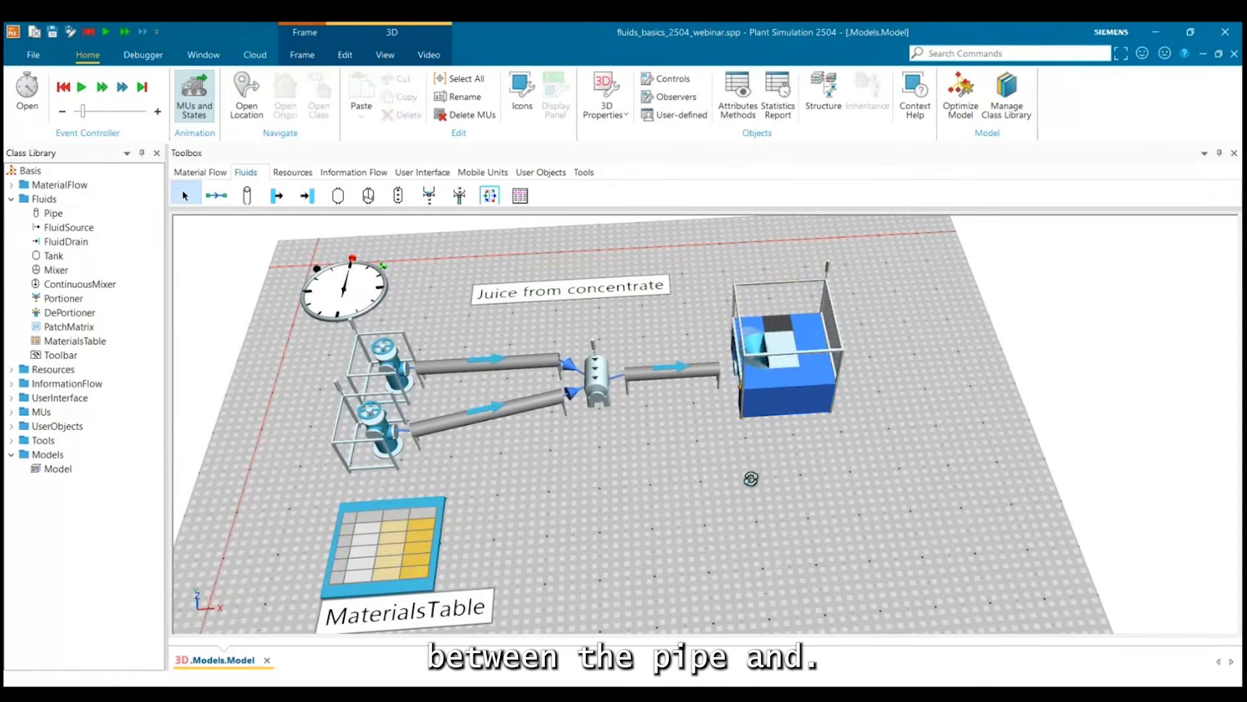
pyautogui.moveTo(751, 477); pyautogui.dragTo(758, 477)
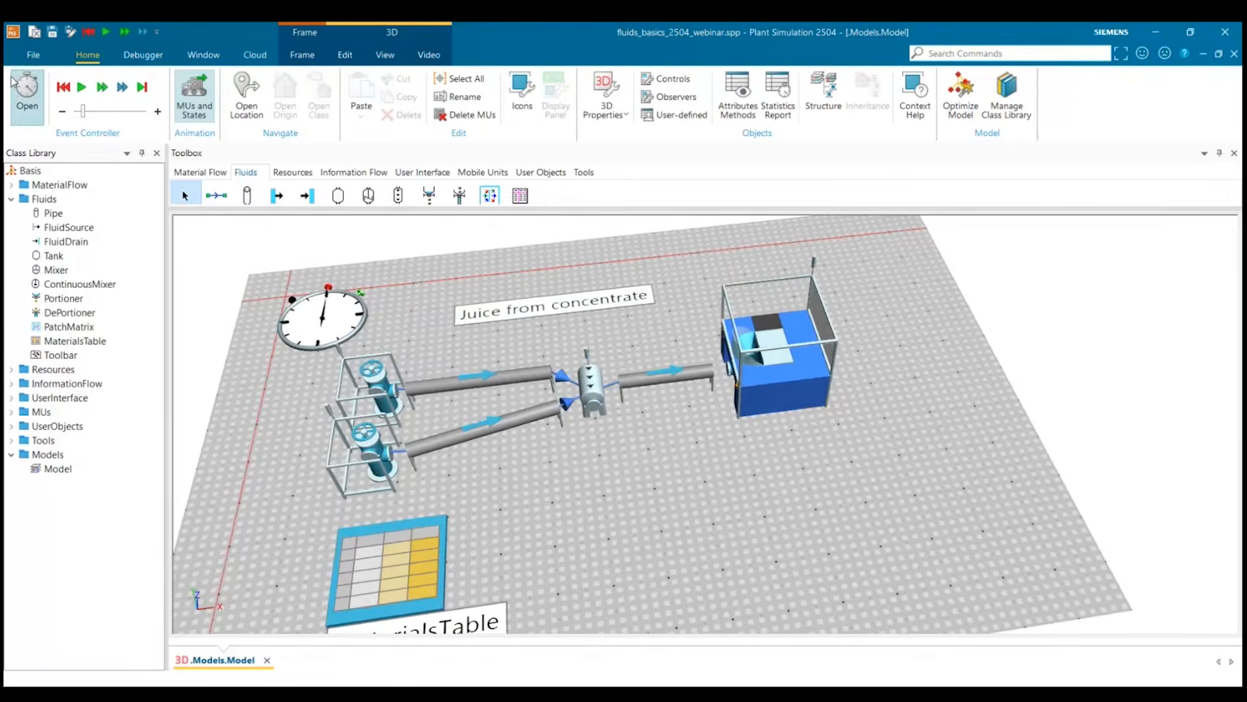
pyautogui.click(217, 200)
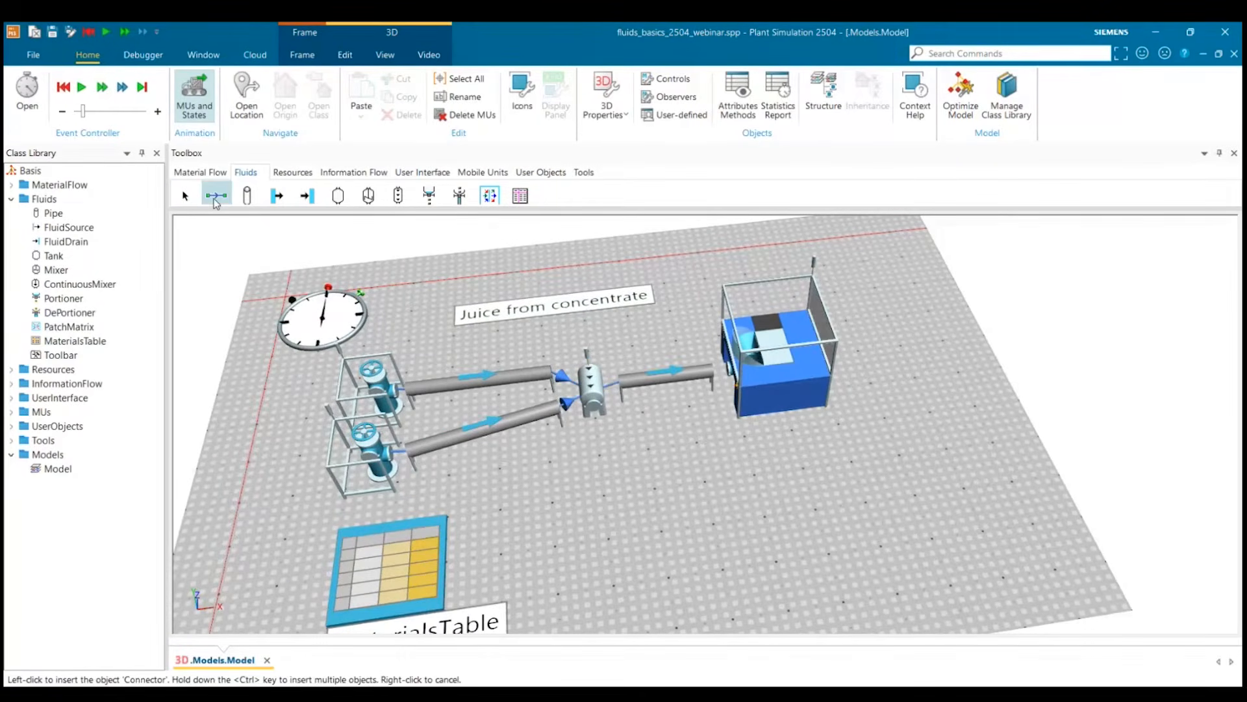
pyautogui.rightClick(746, 447)
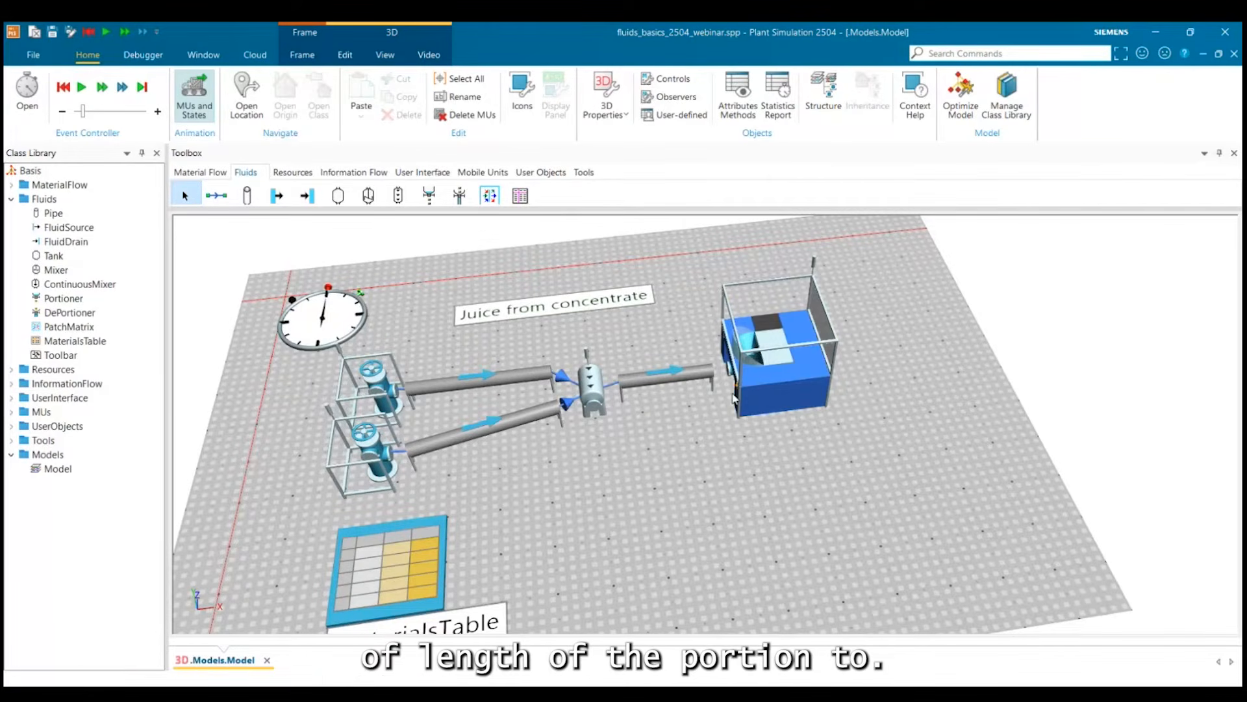
# Delete the DePortioner and place a Portioner beyond the end of the outlet pipe instead.
pyautogui.click(752, 388)
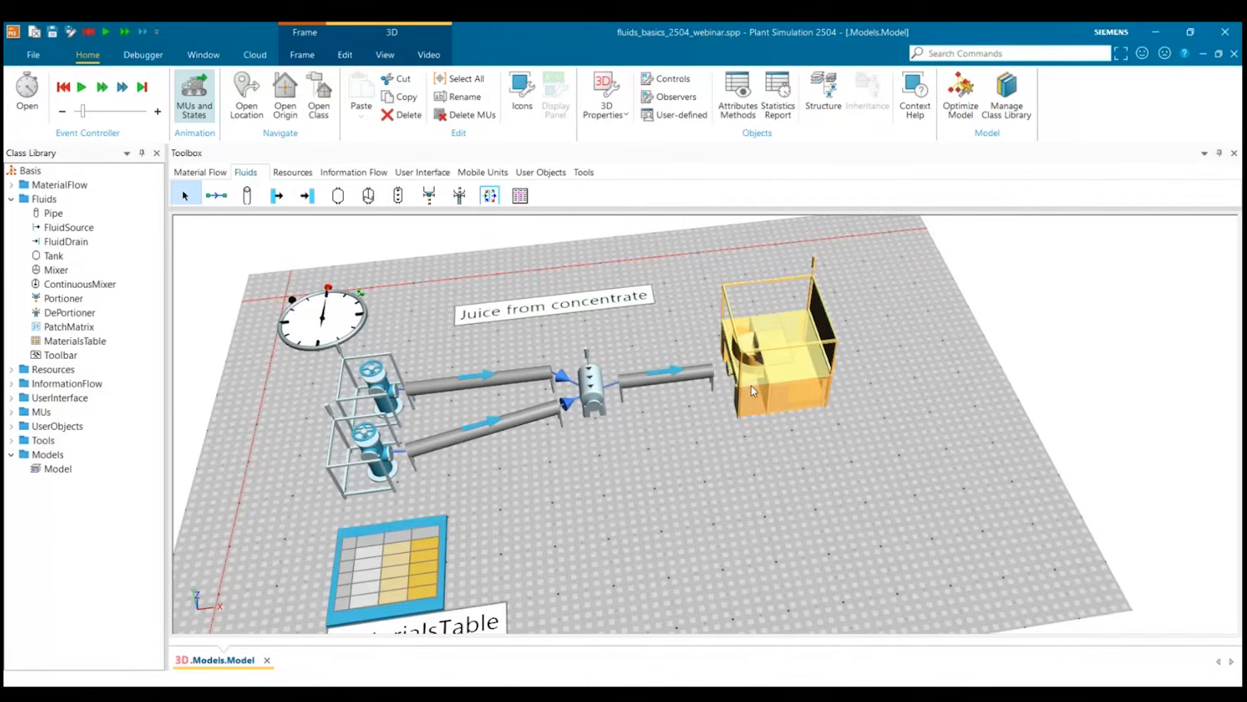
pyautogui.press('Delete')
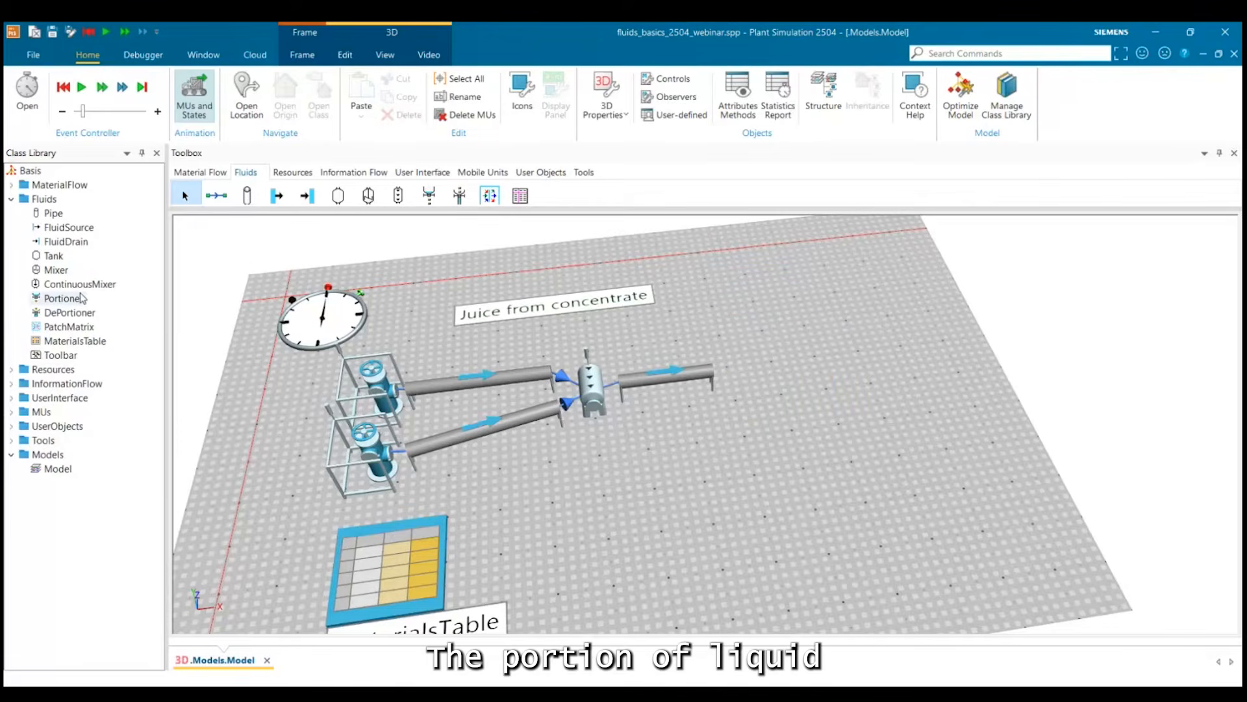
pyautogui.moveTo(82, 298); pyautogui.dragTo(799, 365)
pyautogui.click(803, 417)
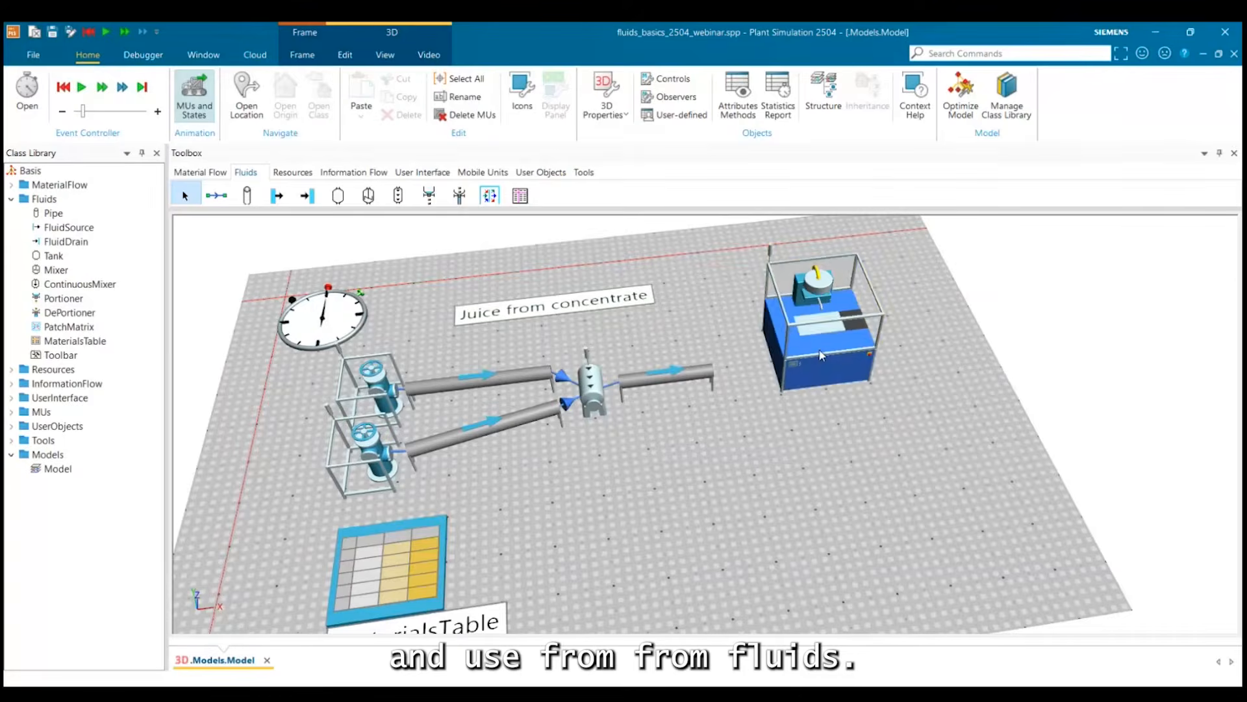
# Connect the outlet pipe's end to the Portioner and move the Portioner close to the pipe.
pyautogui.click(216, 195)
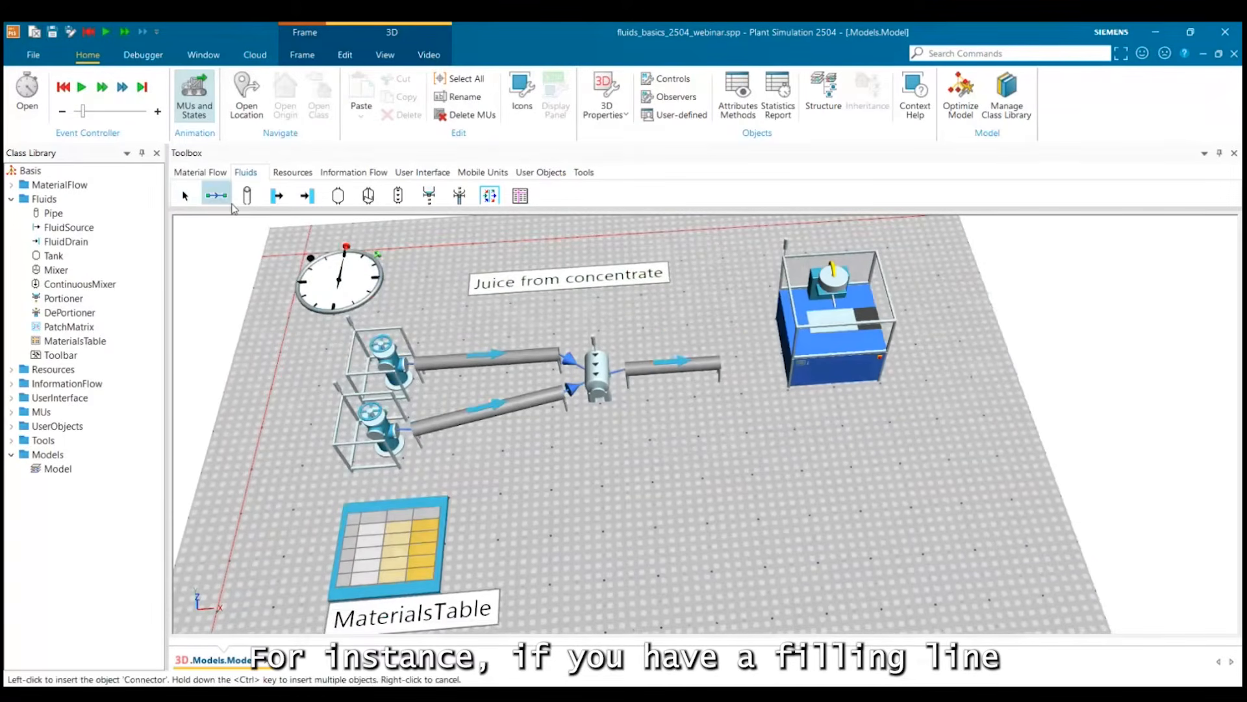
pyautogui.click(718, 367)
pyautogui.click(824, 353)
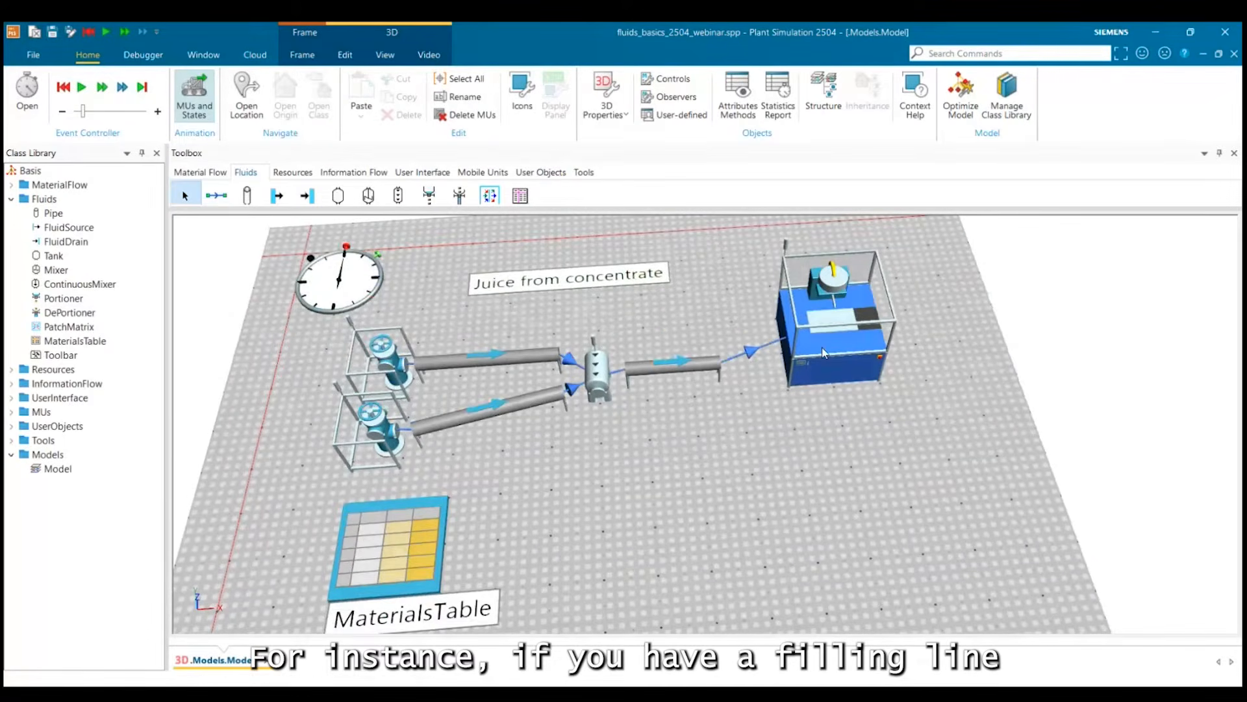
pyautogui.moveTo(824, 353); pyautogui.dragTo(759, 368)
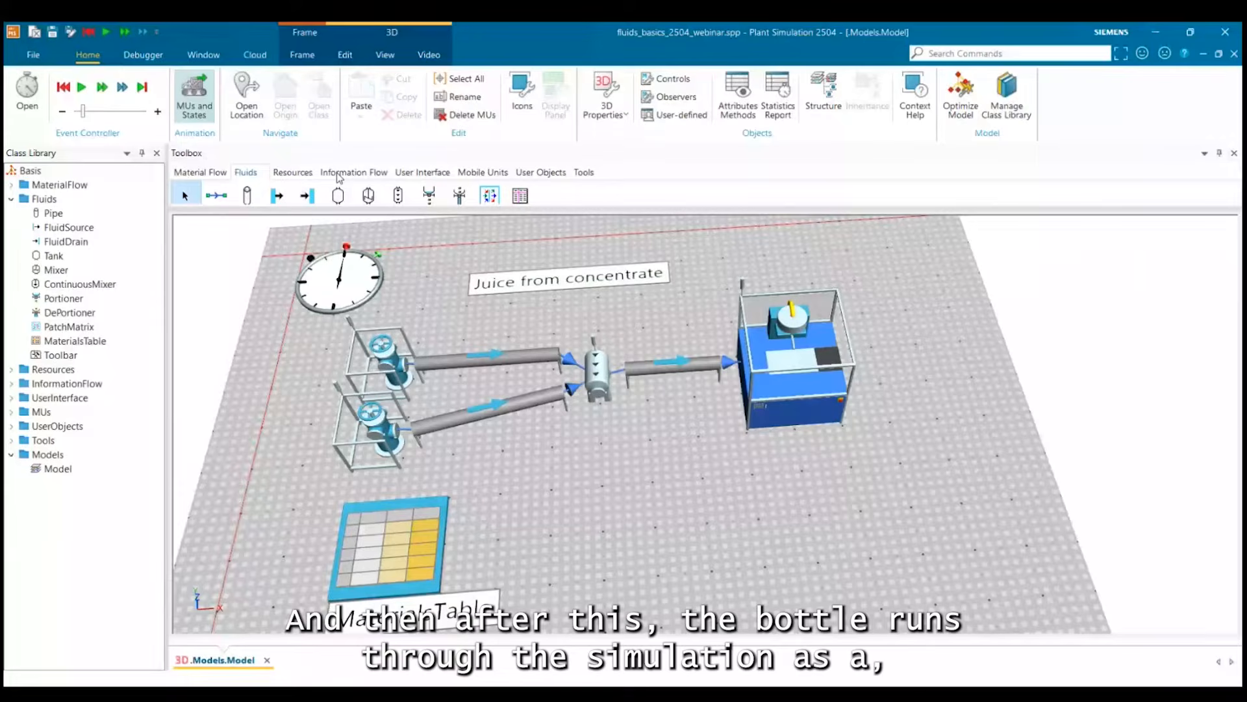
# Draw a straight conveyor leading away from the Portioner's output side.
pyautogui.click(197, 173)
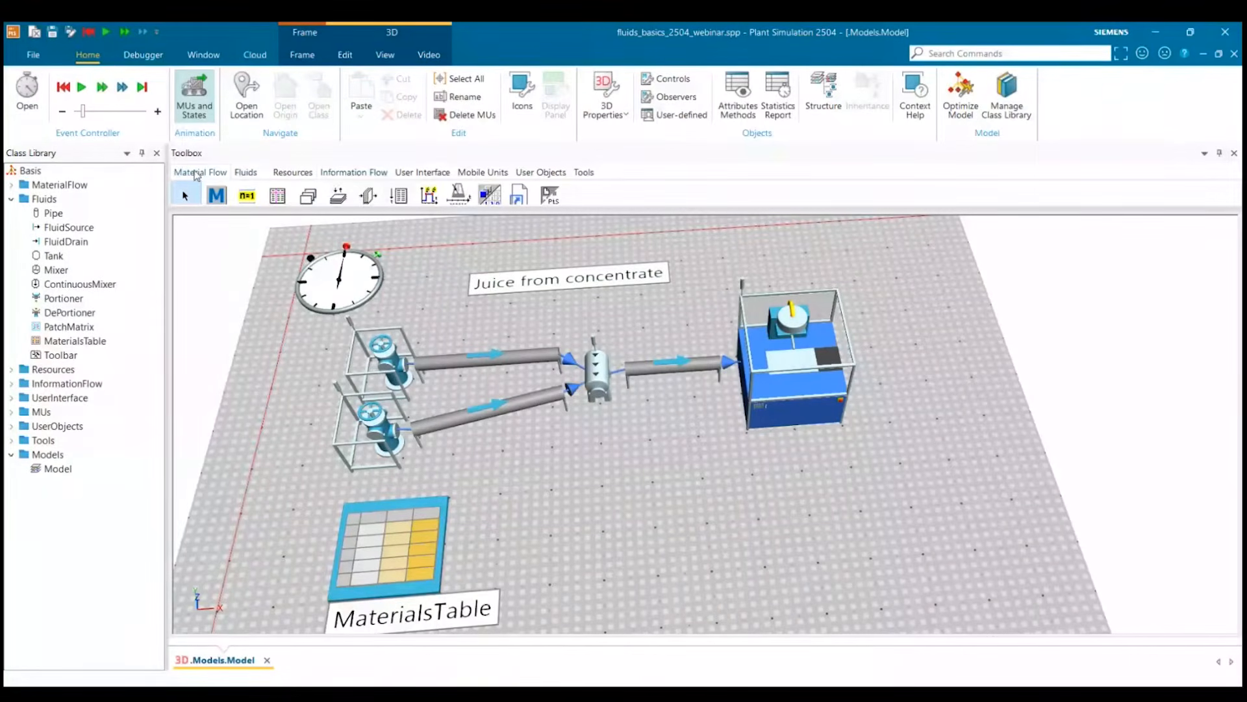
pyautogui.click(200, 173)
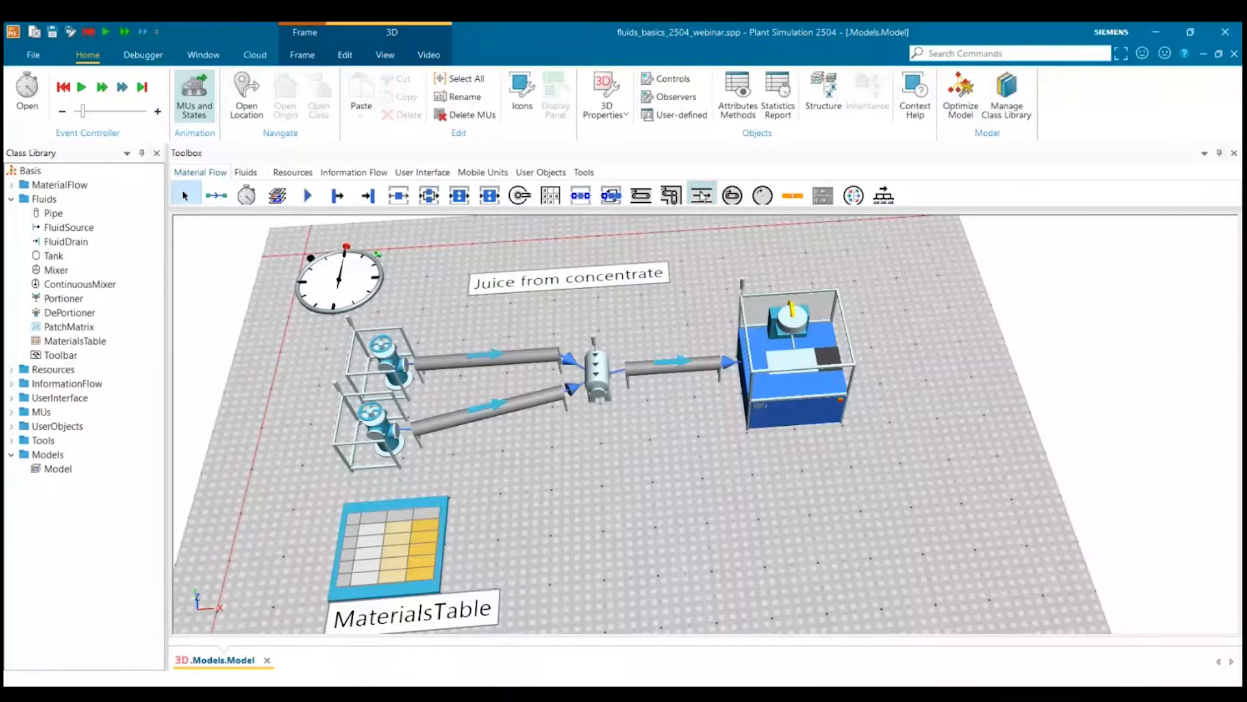
pyautogui.click(640, 195)
pyautogui.click(854, 367)
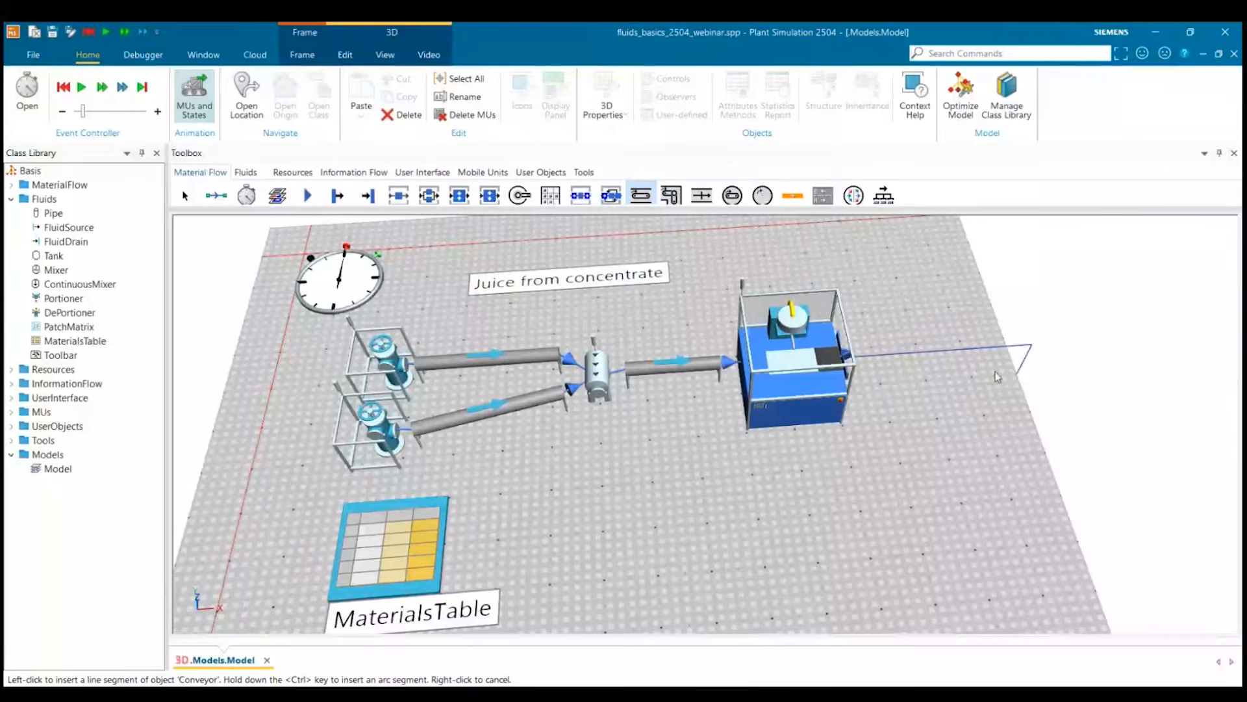
pyautogui.click(997, 377)
pyautogui.rightClick(997, 377)
# Place a Drain just beyond the conveyor's far end and connect the conveyor to it.
pyautogui.moveTo(996, 374); pyautogui.dragTo(908, 440)
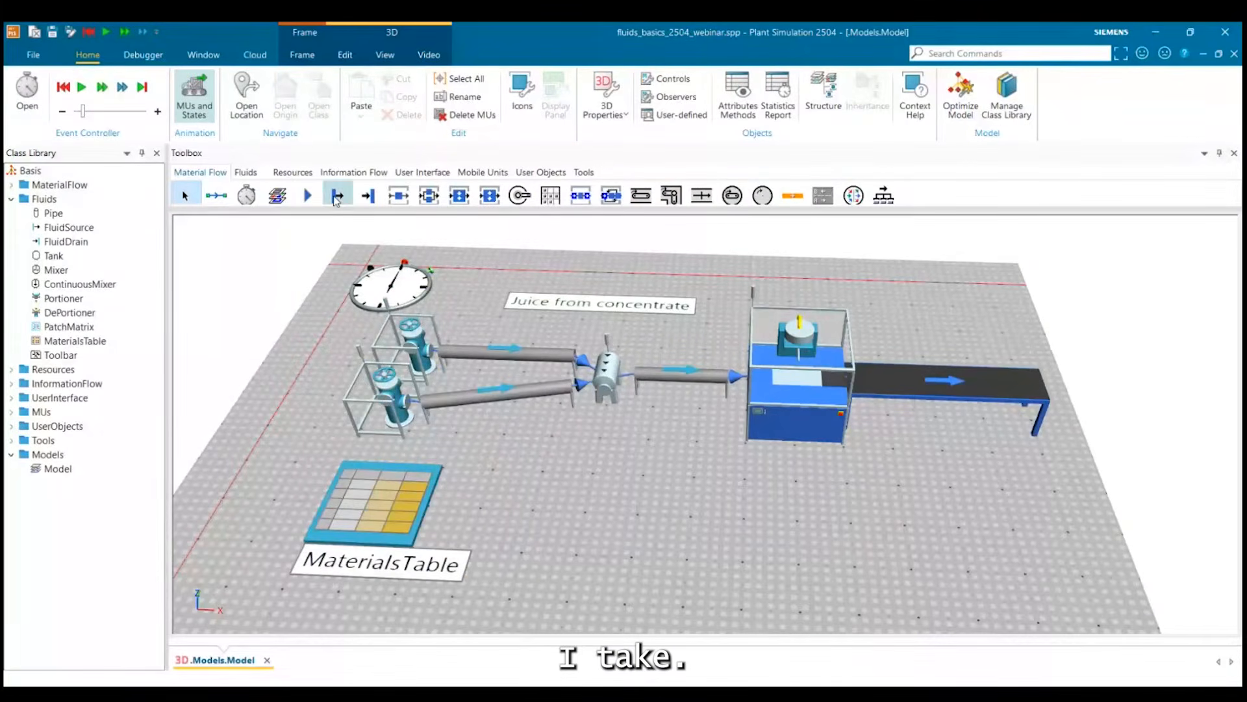
pyautogui.click(367, 195)
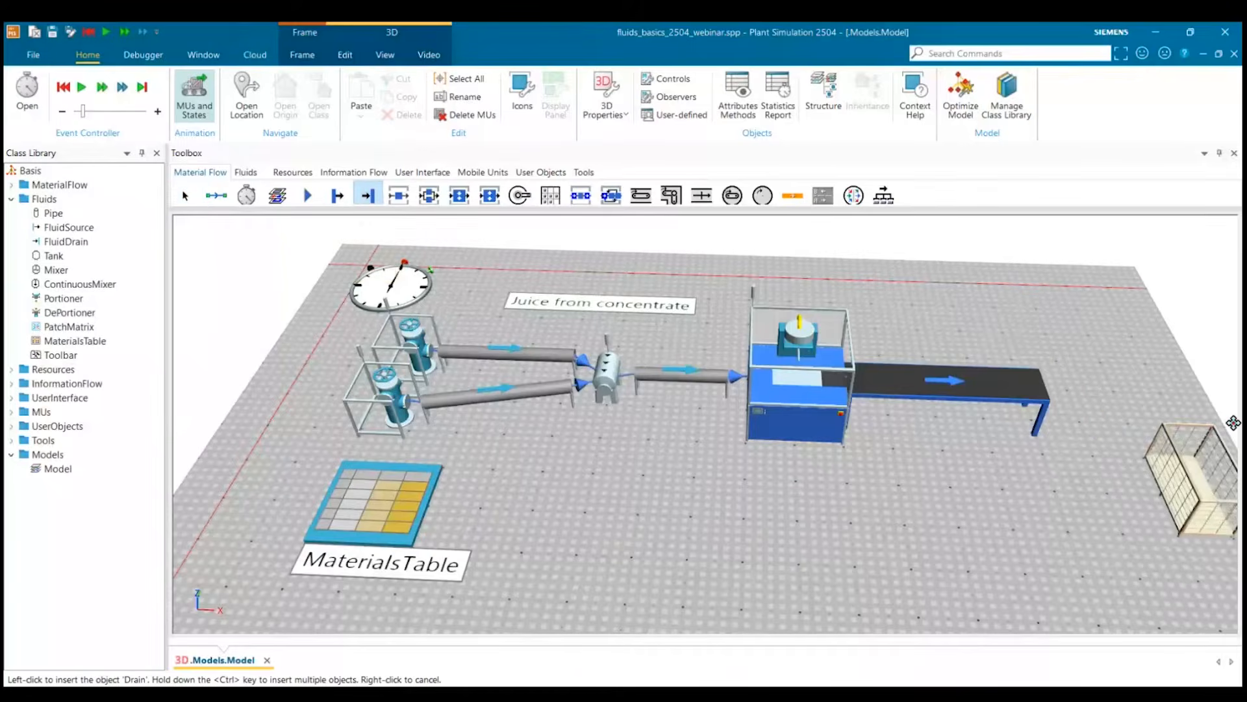
pyautogui.click(1147, 398)
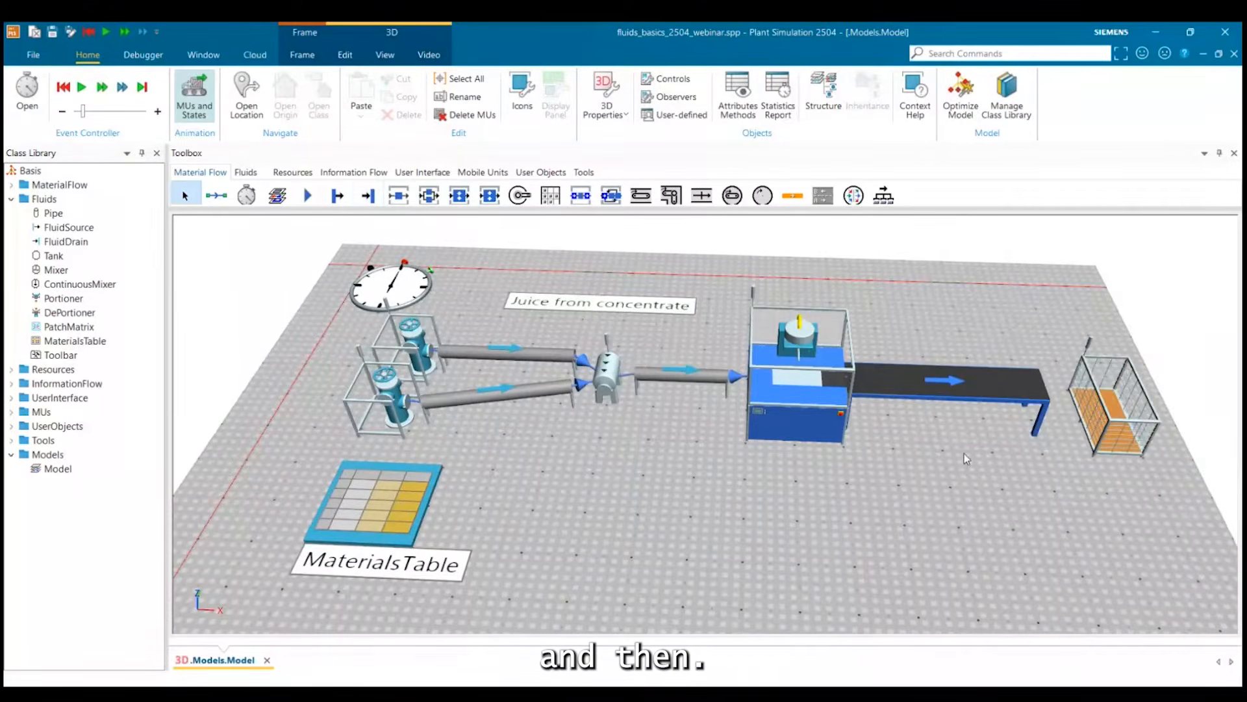
pyautogui.click(217, 195)
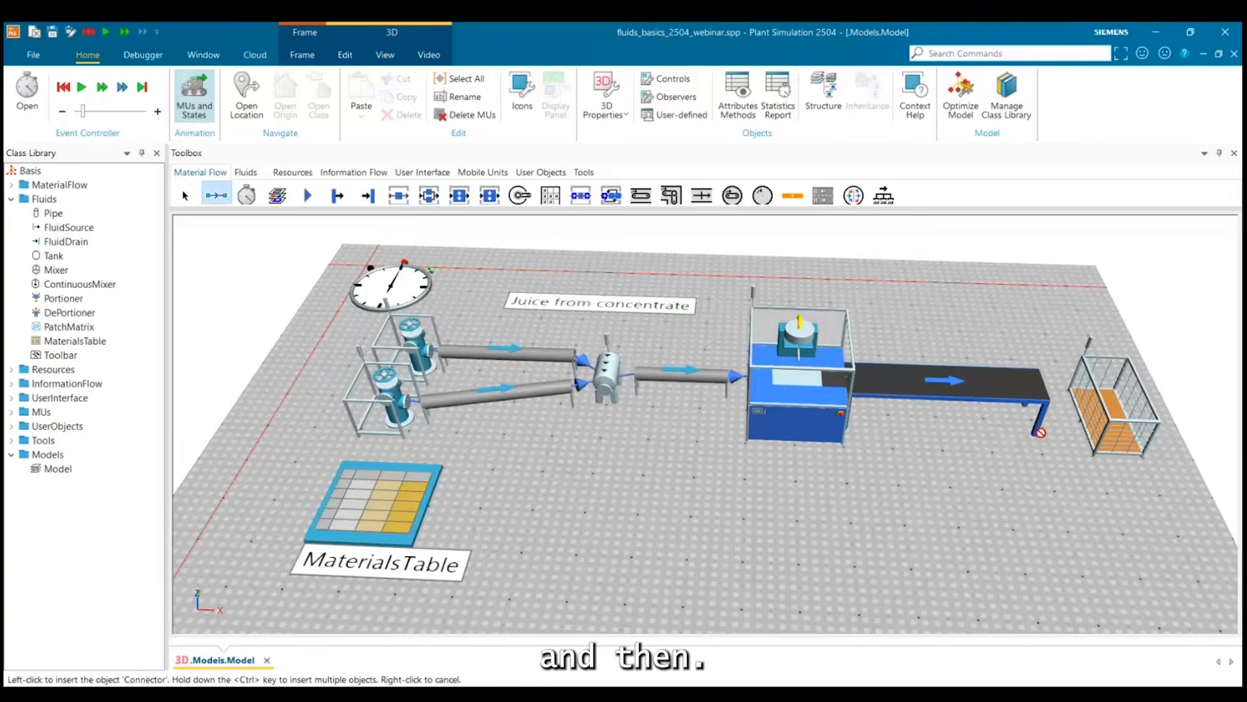
pyautogui.click(1044, 410)
pyautogui.click(1096, 426)
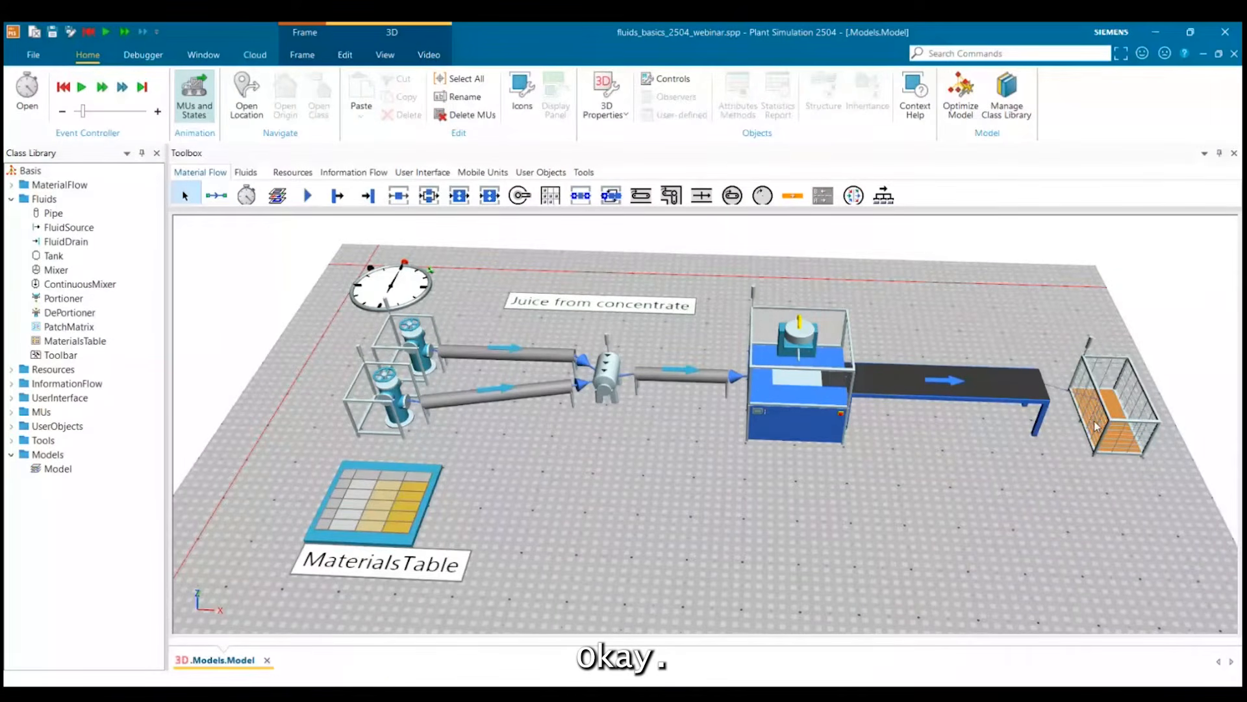
# Examine the continuous mixer between the two inlet pipes and the outlet pipe.
pyautogui.moveTo(1097, 425); pyautogui.dragTo(908, 504)
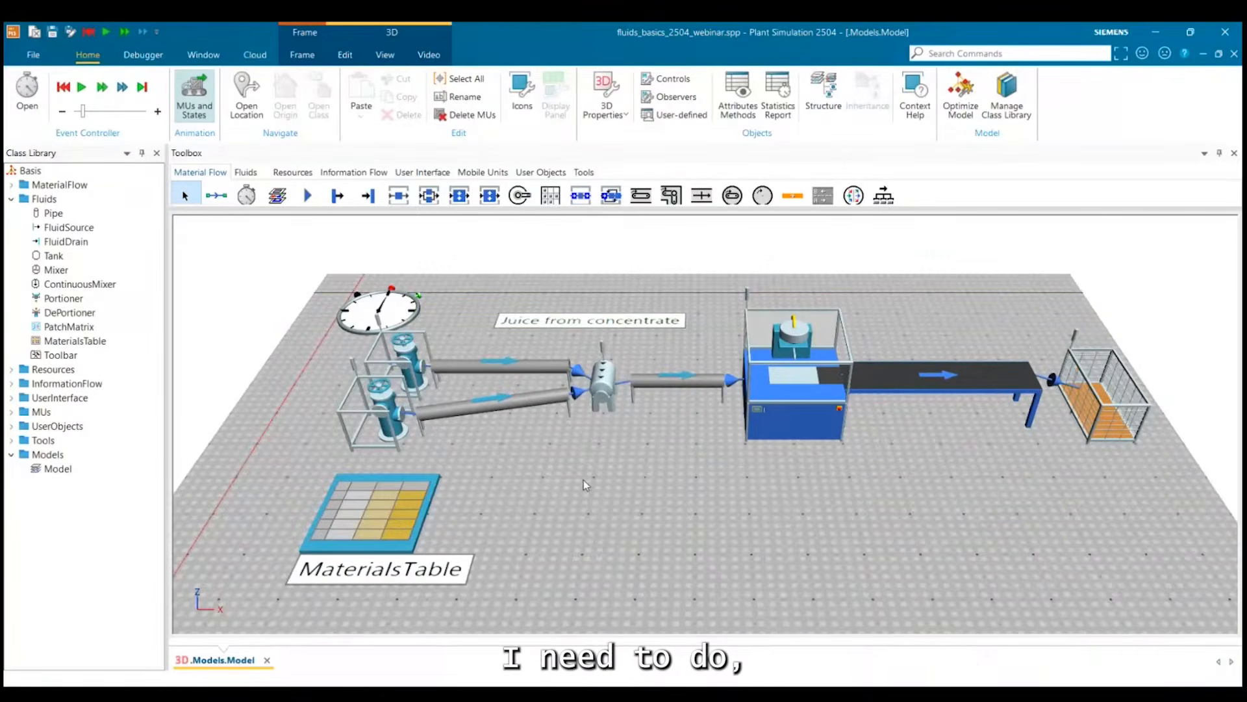
pyautogui.moveTo(584, 479); pyautogui.dragTo(616, 353)
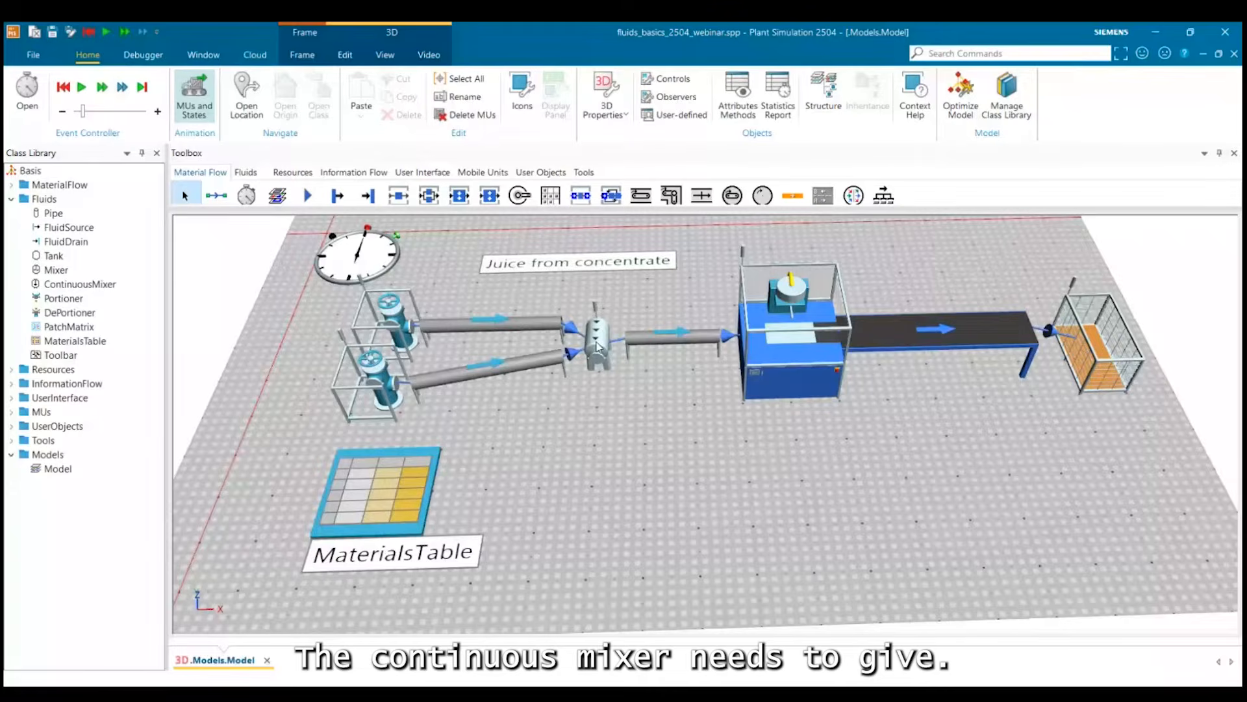
pyautogui.click(597, 345)
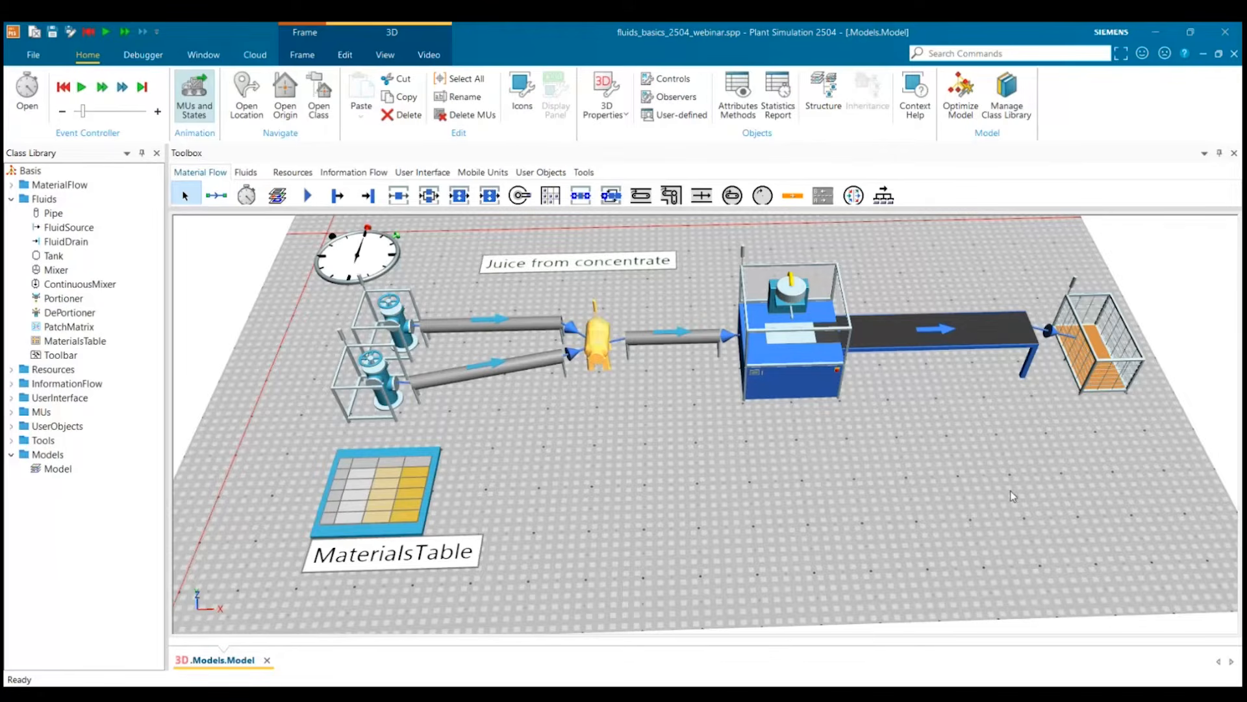
pyautogui.click(914, 513)
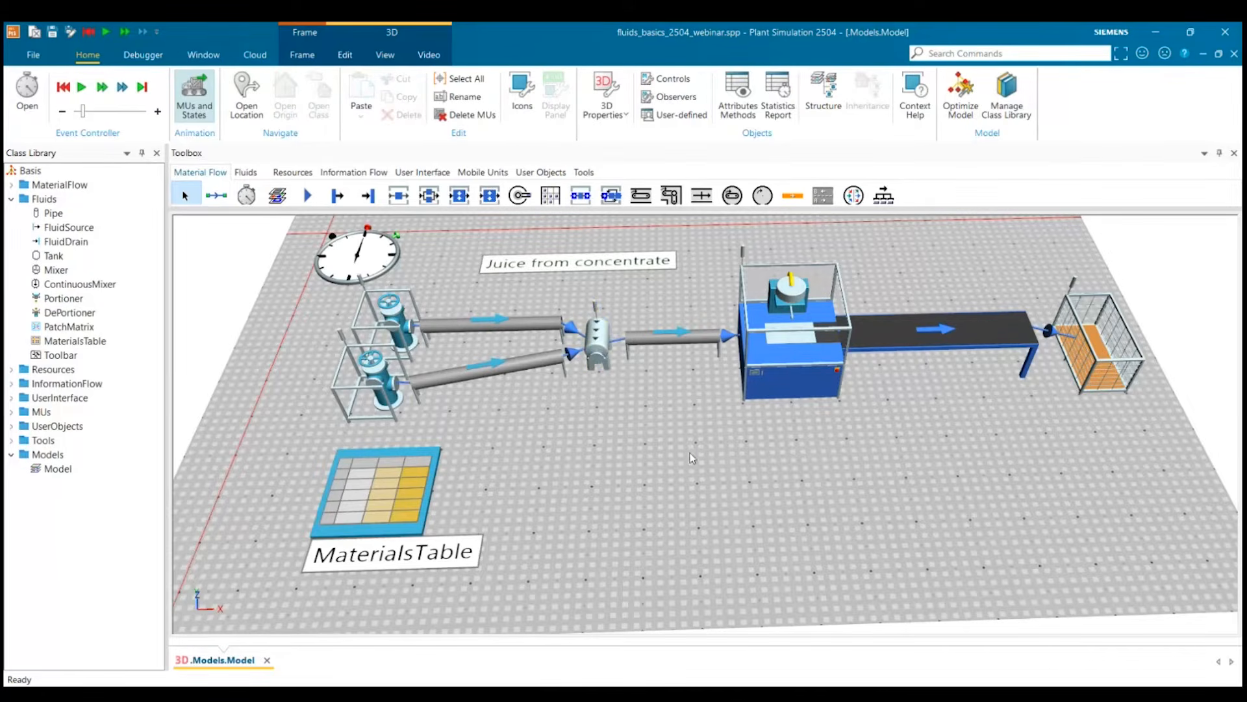
# Duplicate the Part class from MUs into the UserObjects folder and rename the copy Bottle.
pyautogui.moveTo(688, 453); pyautogui.dragTo(686, 448)
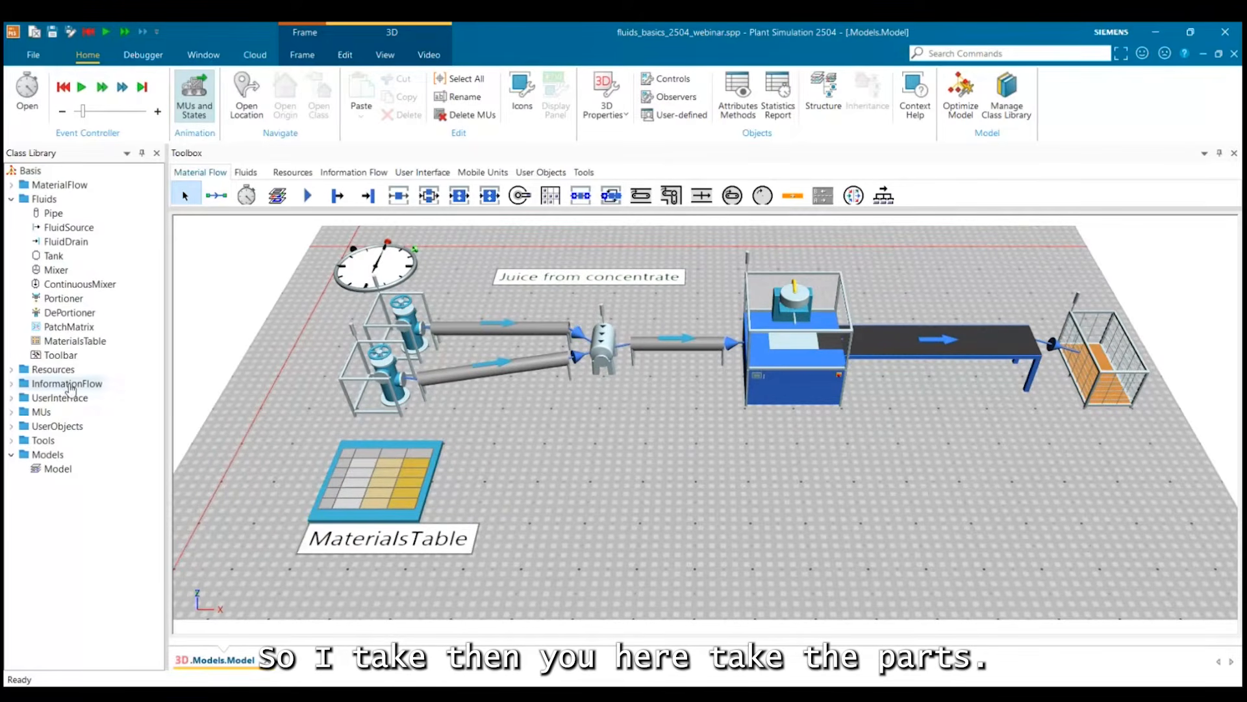
pyautogui.click(12, 412)
pyautogui.click(46, 429)
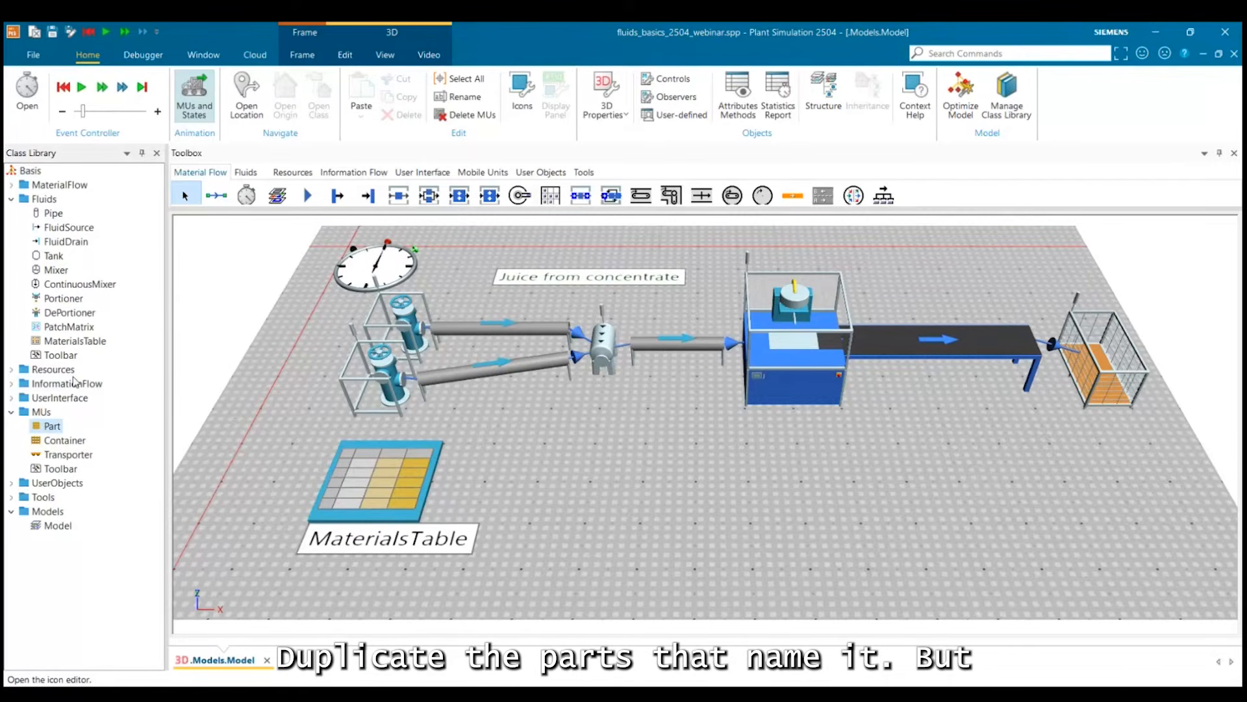
pyautogui.click(109, 194)
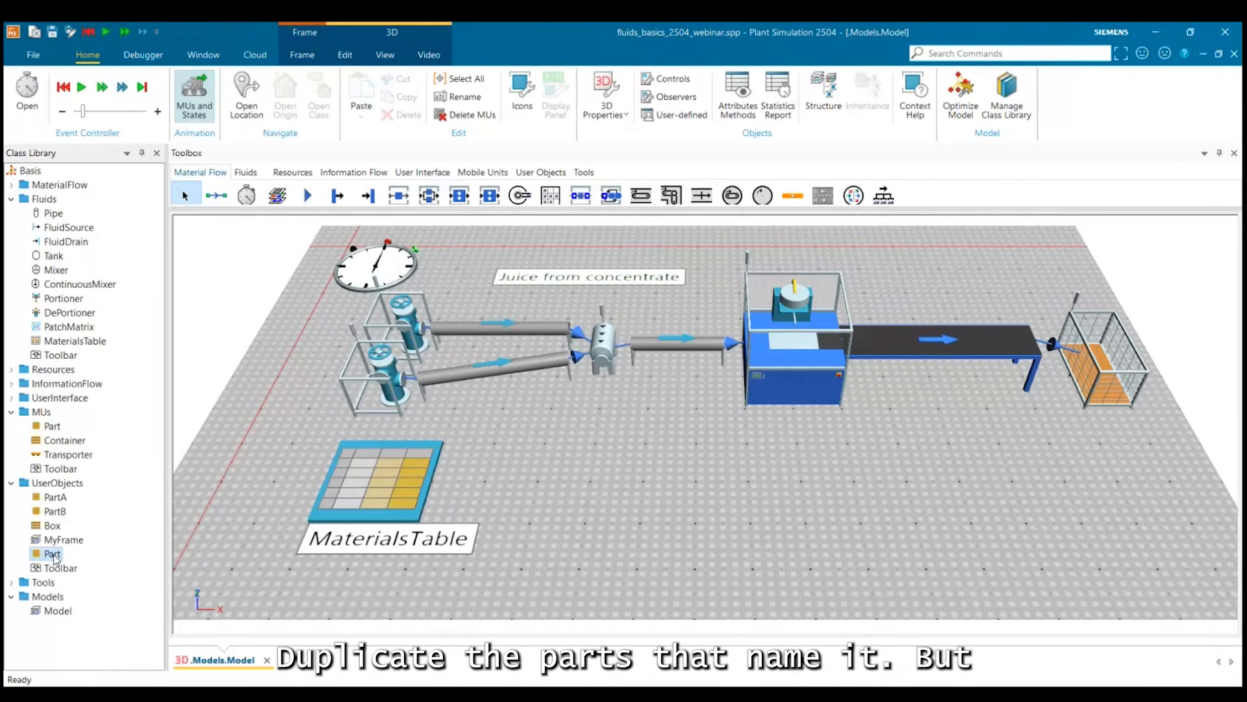
pyautogui.click(53, 554)
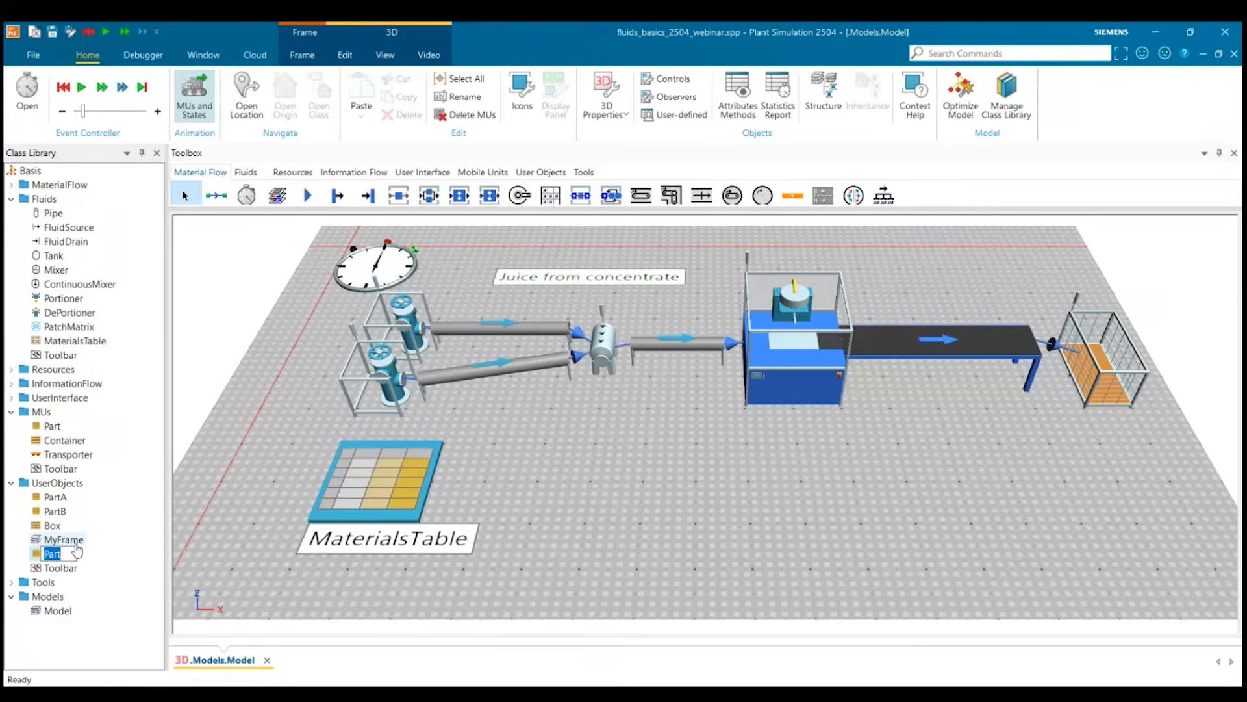
pyautogui.write('Bottle')
pyautogui.press('Return')
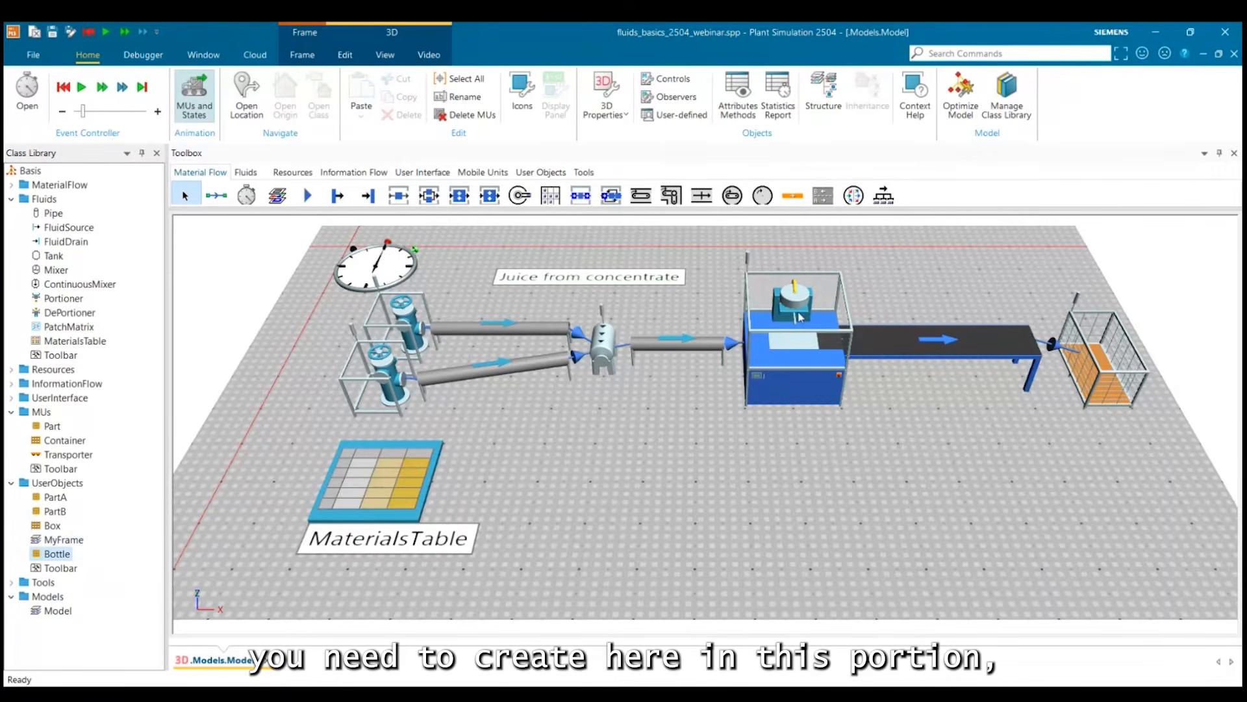
# Assign the Bottle class to the Portioner as the MU it creates.
pyautogui.click(781, 343)
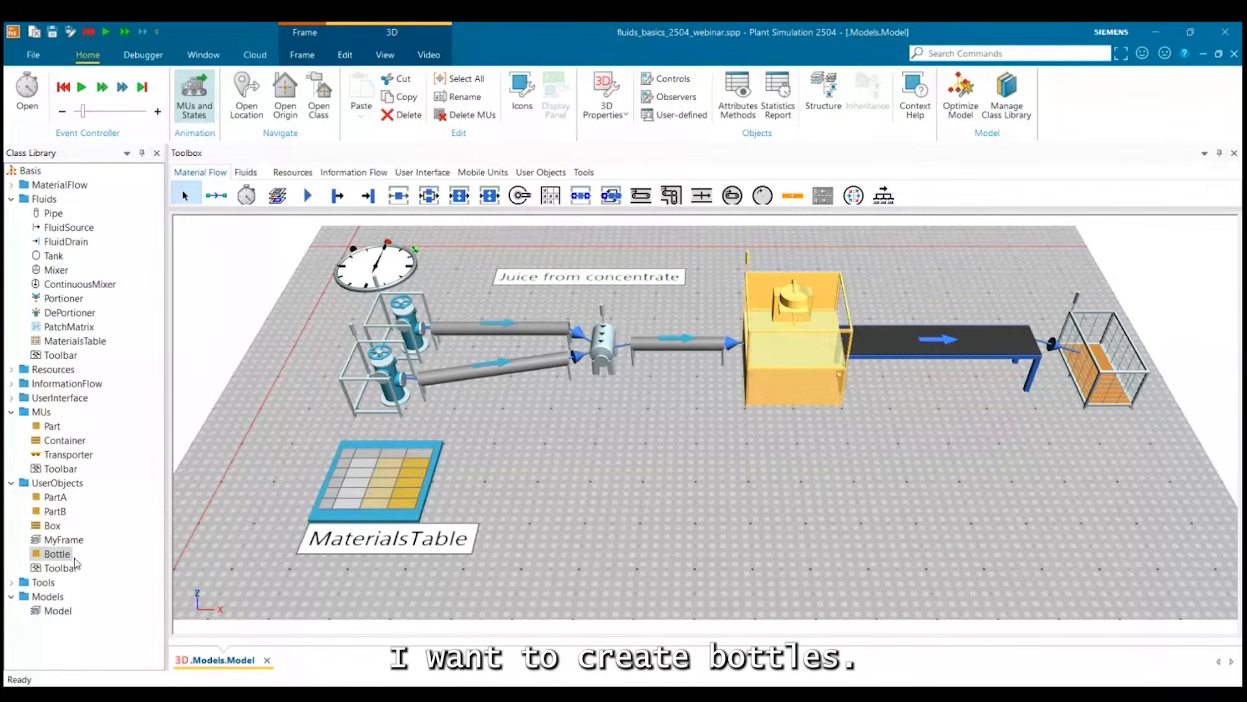
pyautogui.moveTo(75, 558); pyautogui.dragTo(604, 338)
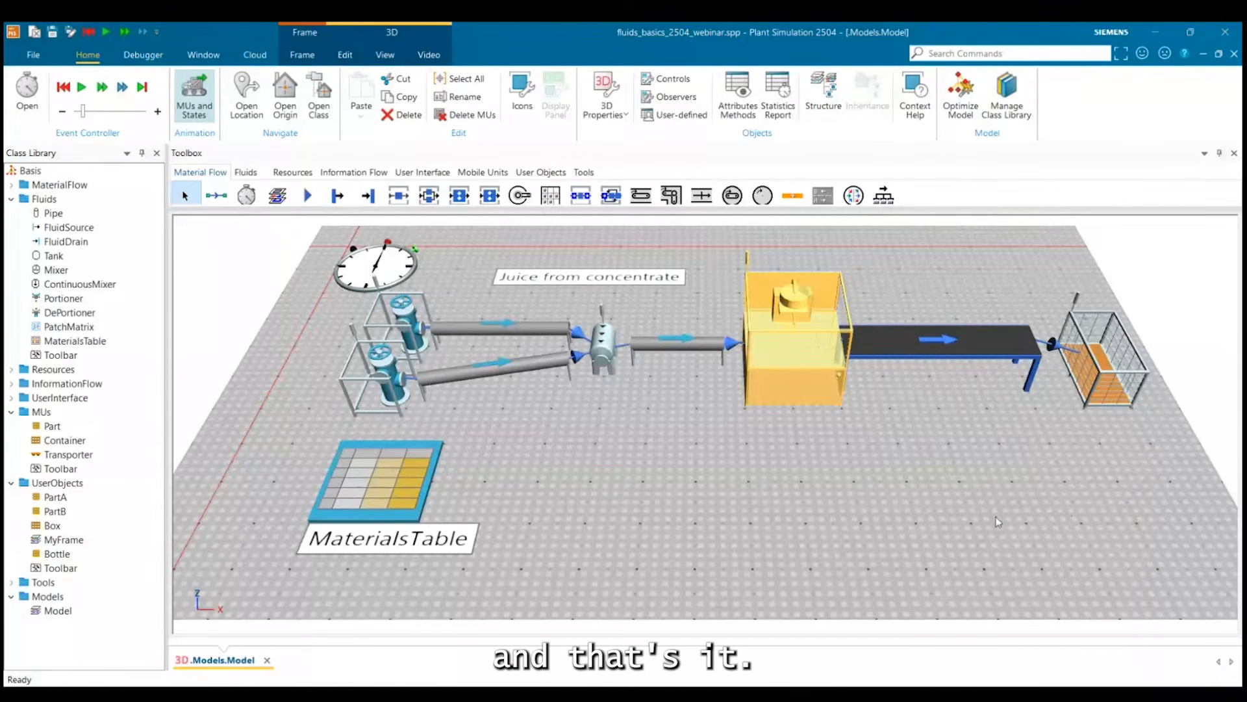
pyautogui.click(291, 240)
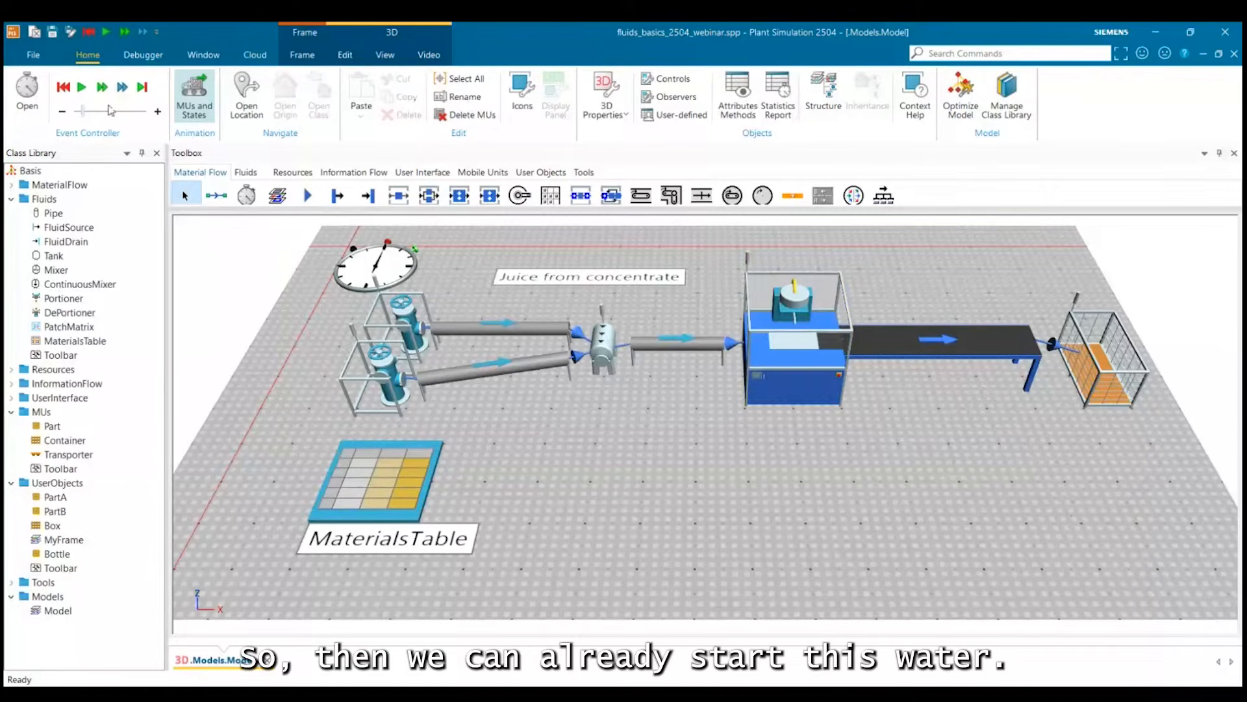
# Adjust the simulation speed and run the juice model, watching the pipes fill and the bottles move along the conveyor.
pyautogui.click(78, 112)
pyautogui.click(86, 112)
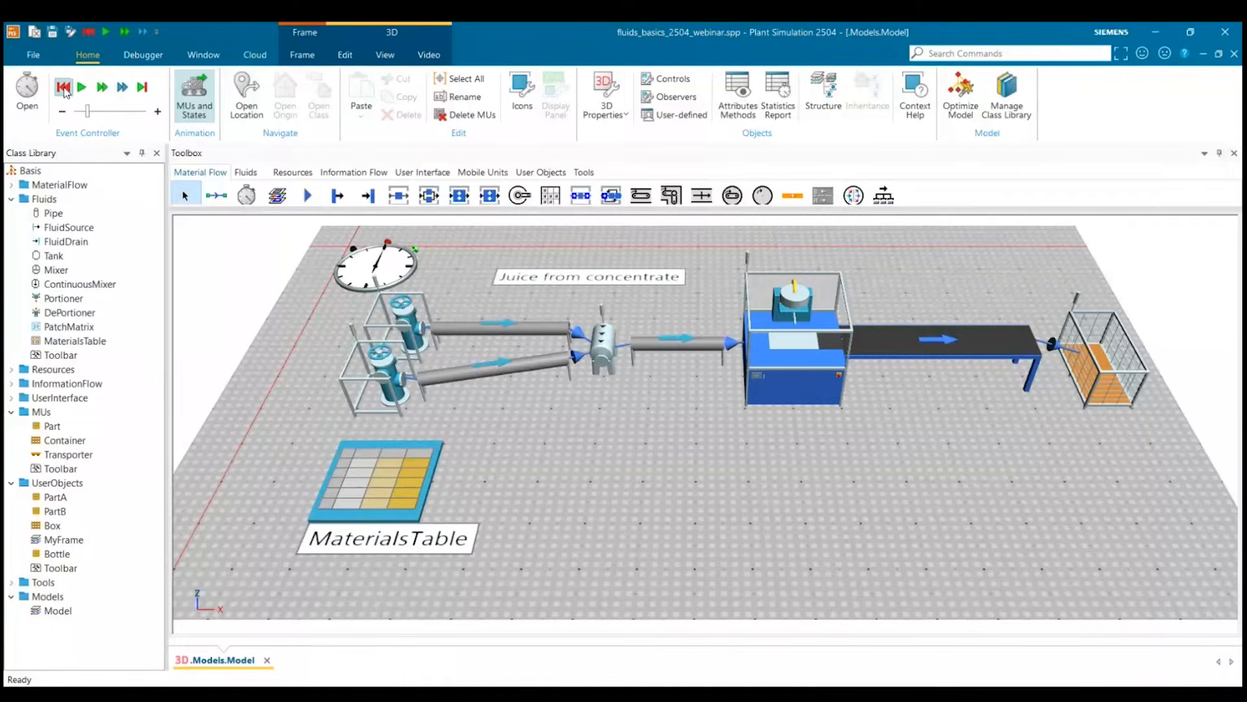
pyautogui.click(82, 87)
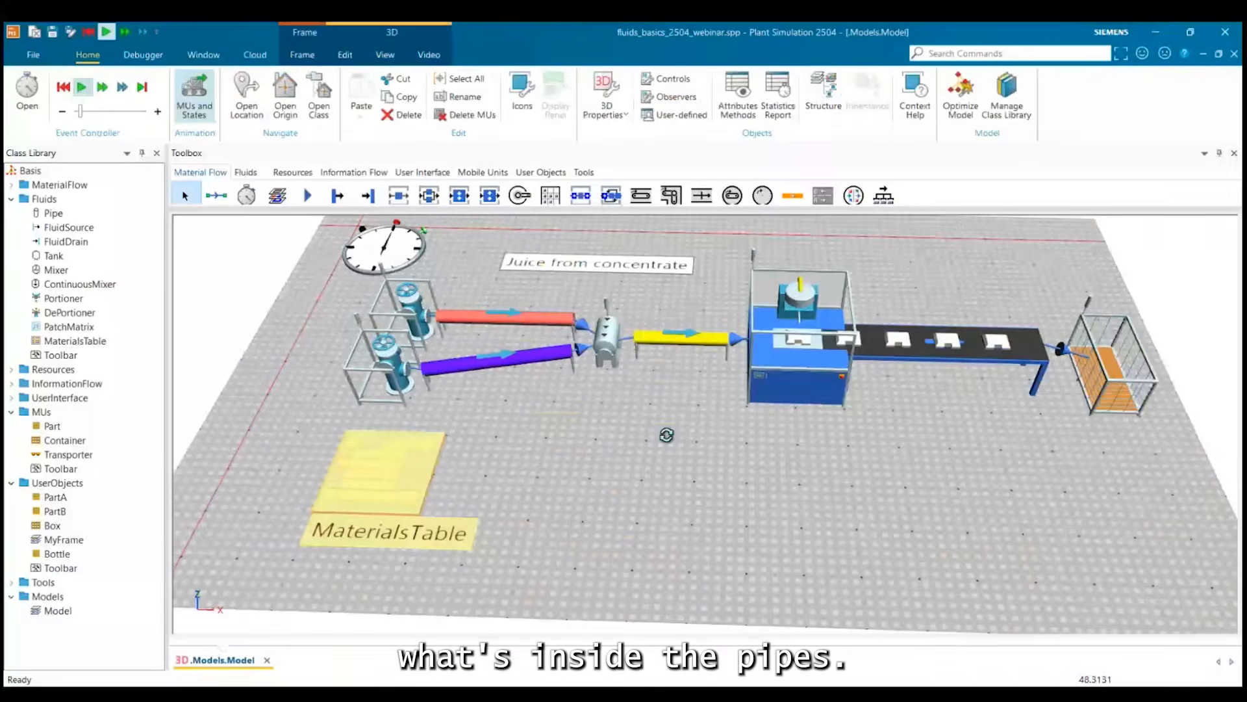
pyautogui.moveTo(666, 435); pyautogui.dragTo(667, 440)
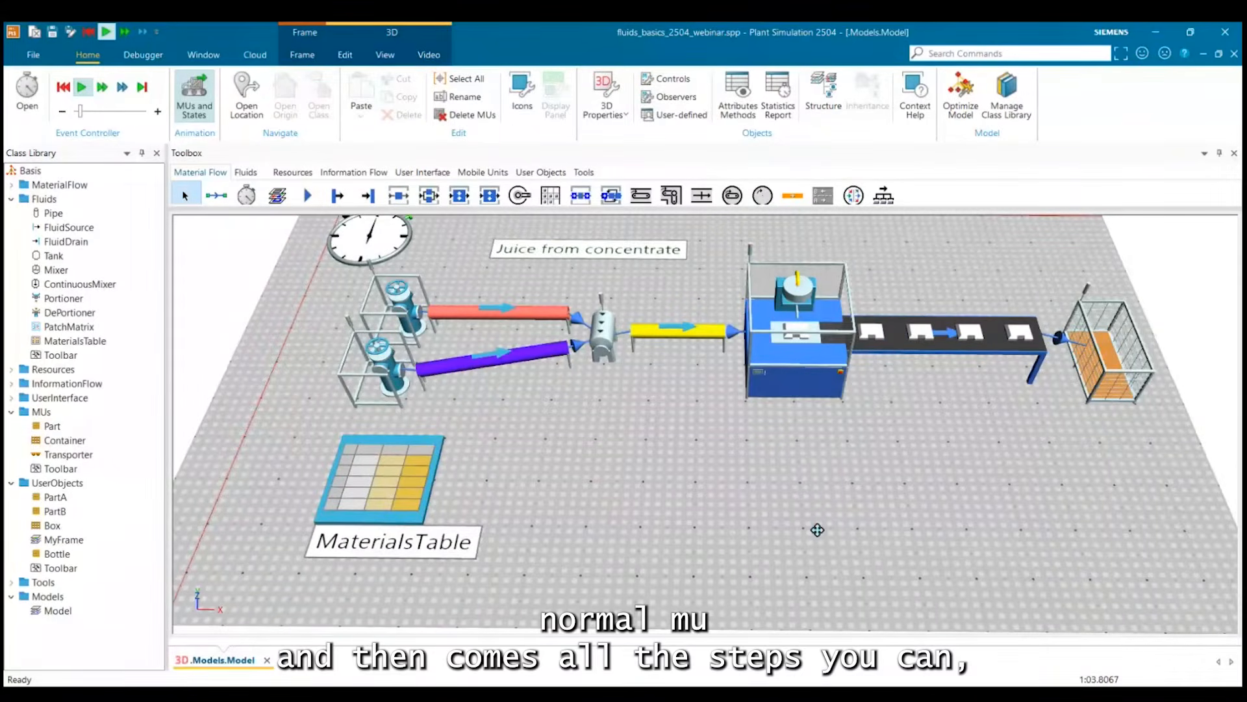
pyautogui.moveTo(817, 530); pyautogui.dragTo(773, 504)
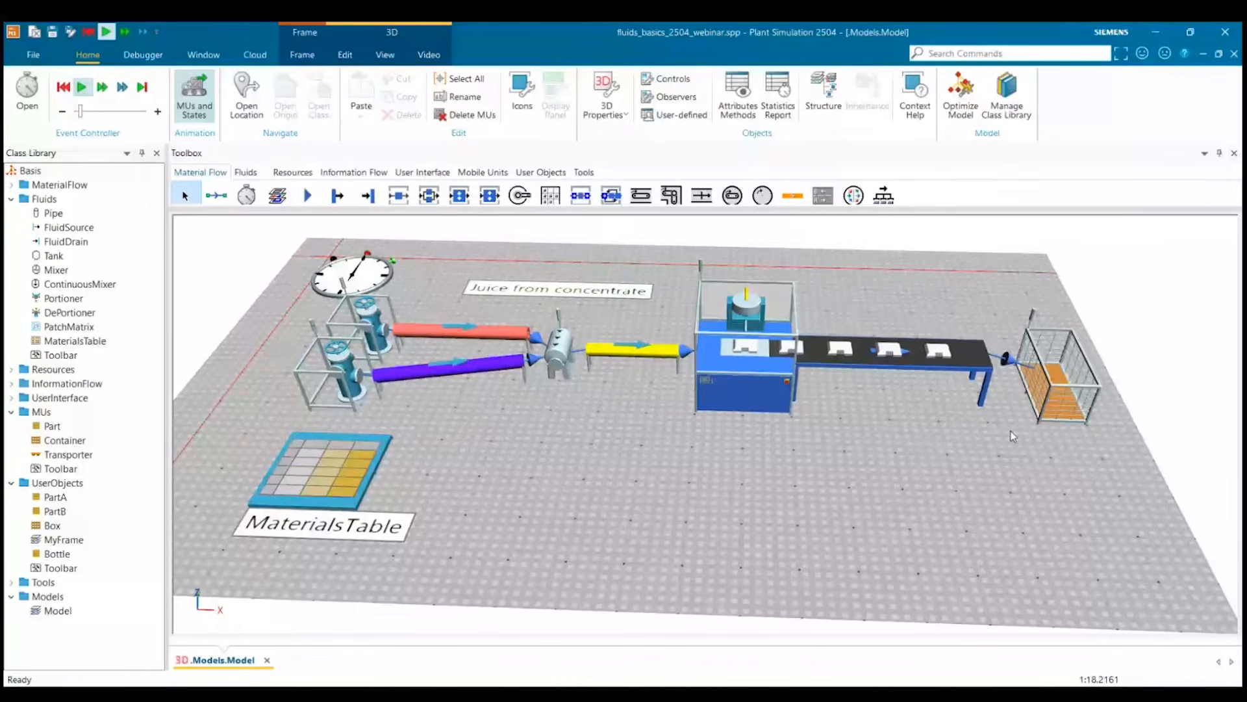
pyautogui.moveTo(1011, 430); pyautogui.dragTo(926, 499)
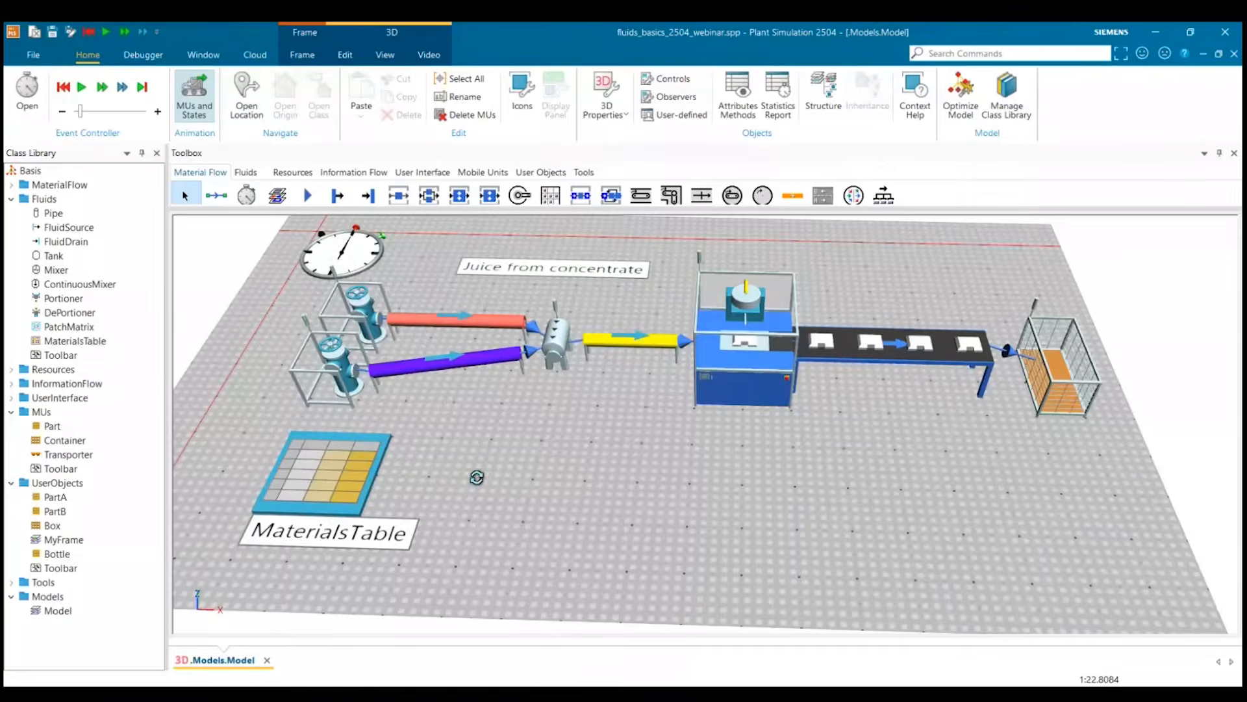
# Create a new model in the Models folder and rename it Injection_Molding.
pyautogui.moveTo(398, 467); pyautogui.dragTo(555, 463)
pyautogui.rightClick(48, 596)
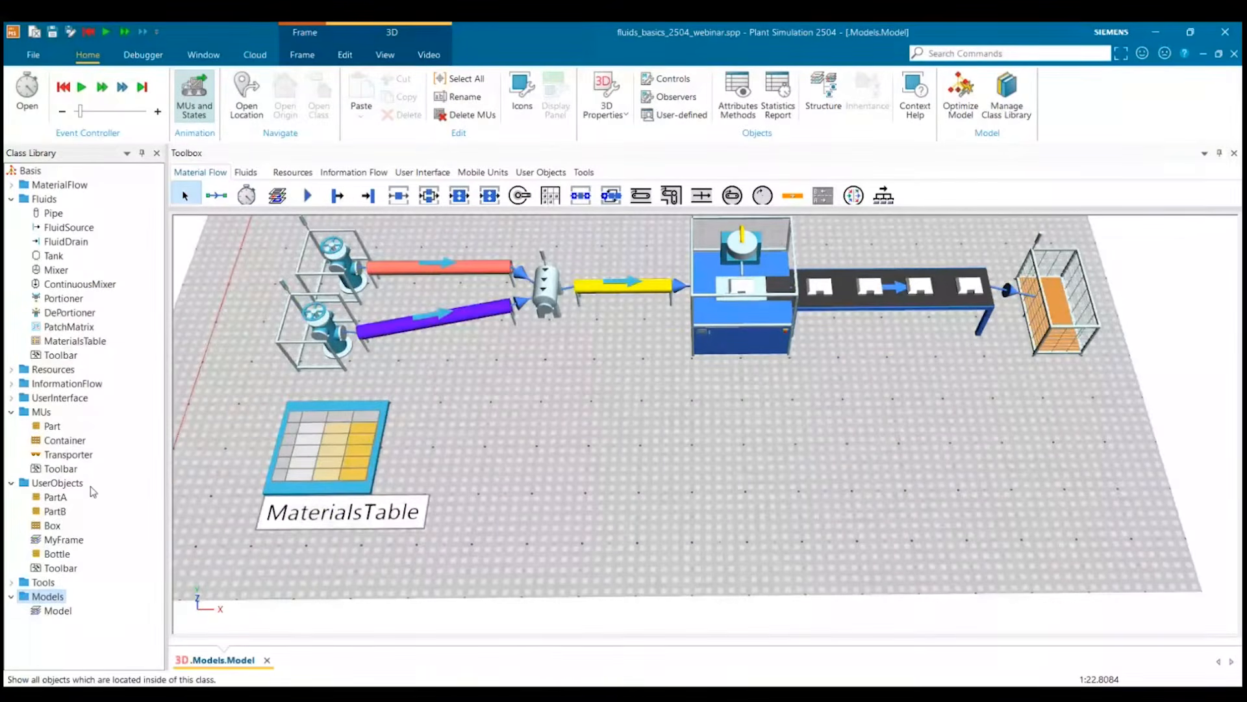
pyautogui.click(271, 405)
pyautogui.moveTo(79, 627); pyautogui.dragTo(63, 630)
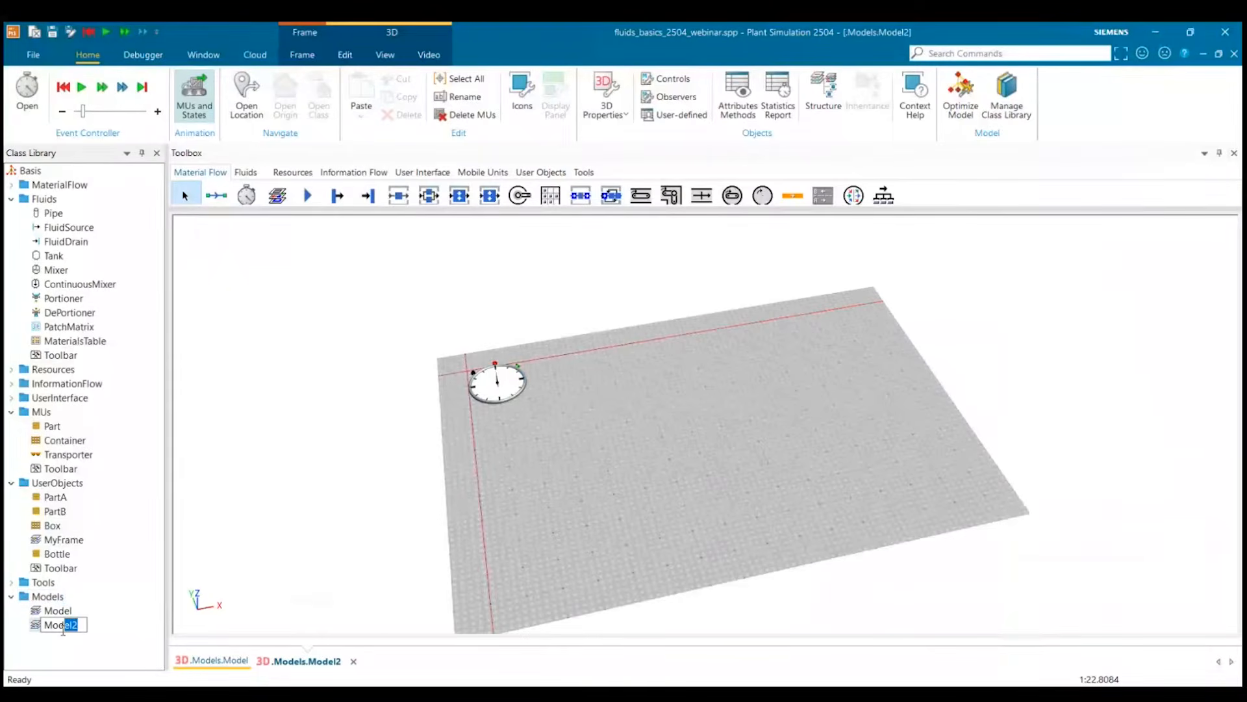
pyautogui.moveTo(63, 630); pyautogui.dragTo(36, 637)
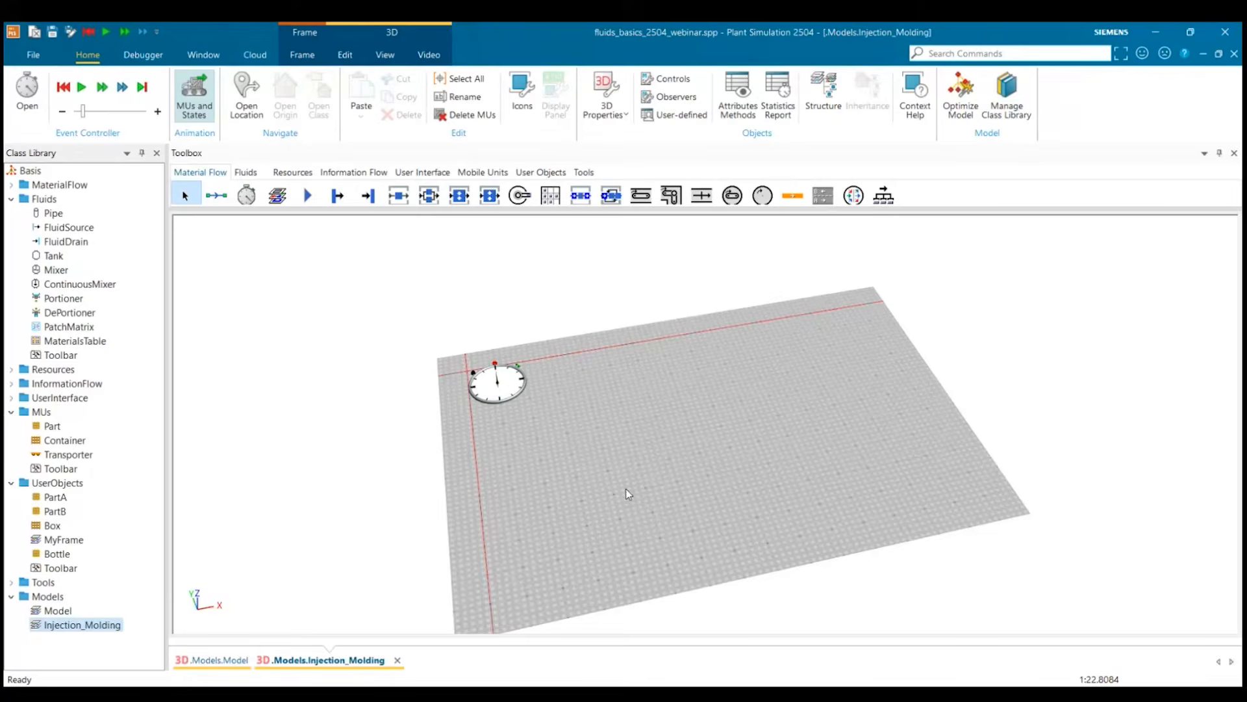
# Place a DePortioner, a tank and a second DePortioner in a row on the Injection_Molding model's floor.
pyautogui.moveTo(627, 493); pyautogui.dragTo(451, 478)
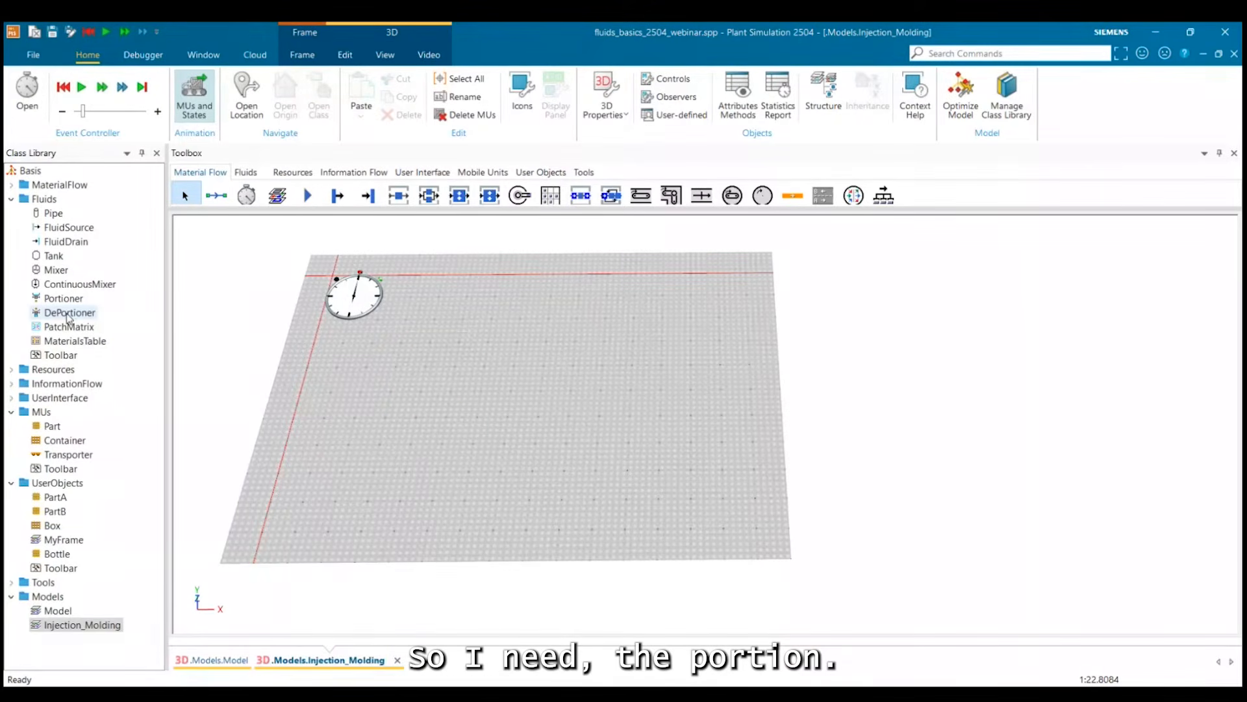
pyautogui.moveTo(68, 316); pyautogui.dragTo(510, 440)
pyautogui.click(481, 388)
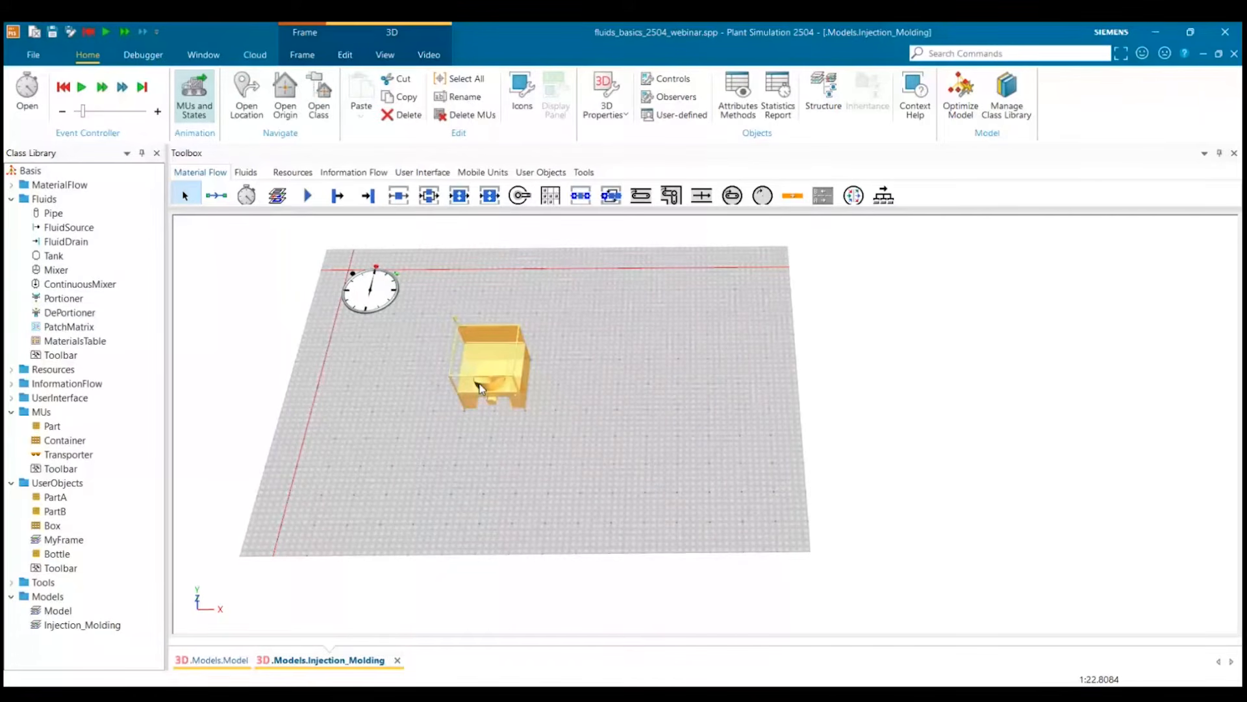
pyautogui.click(575, 435)
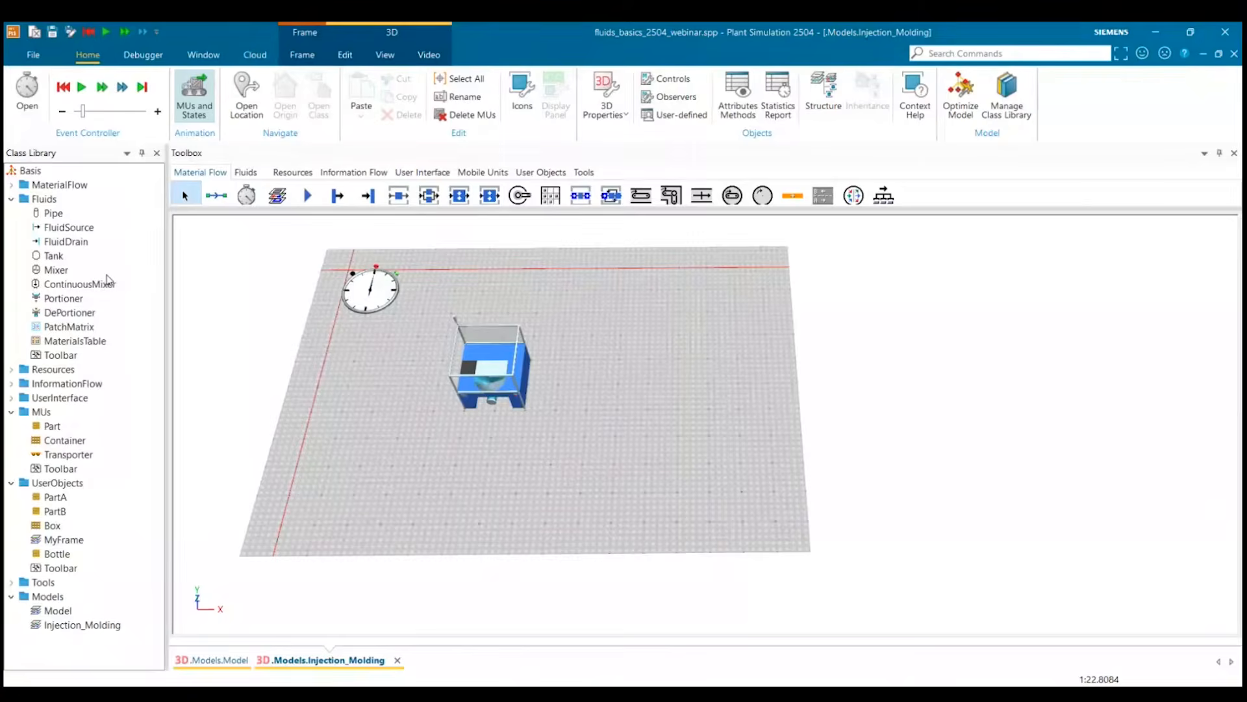
pyautogui.moveTo(53, 260); pyautogui.dragTo(584, 379)
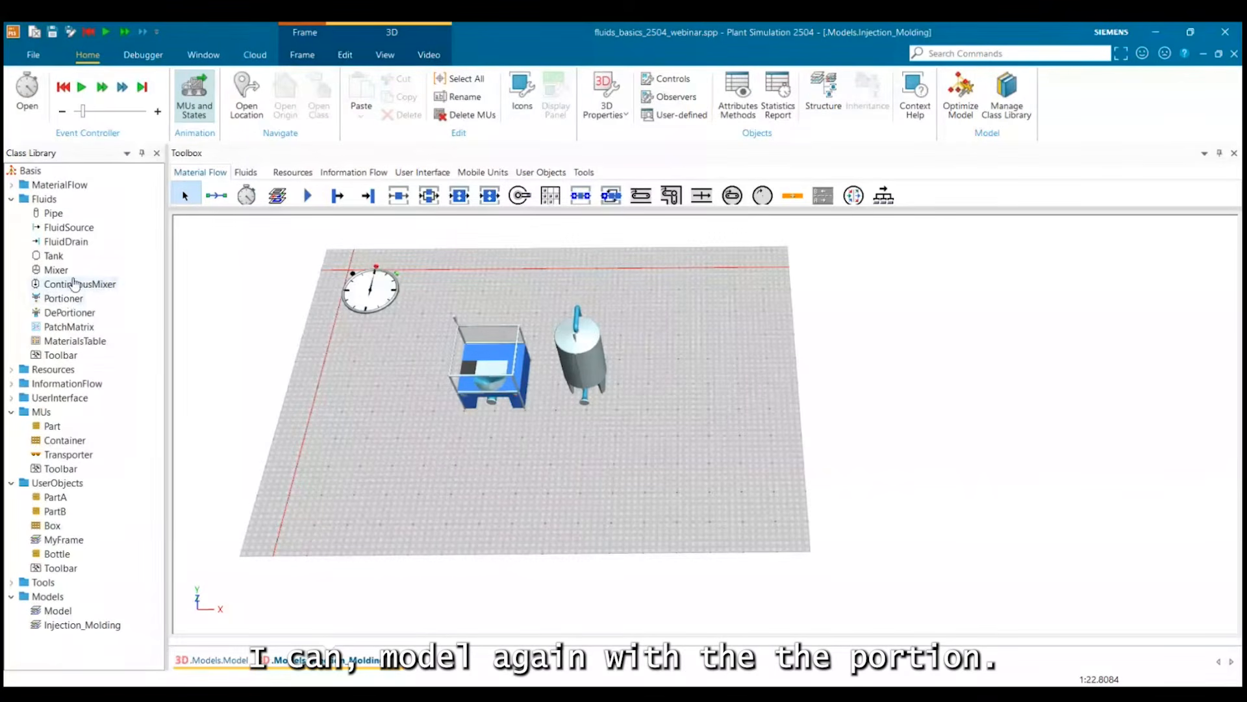
pyautogui.moveTo(71, 326); pyautogui.dragTo(726, 403)
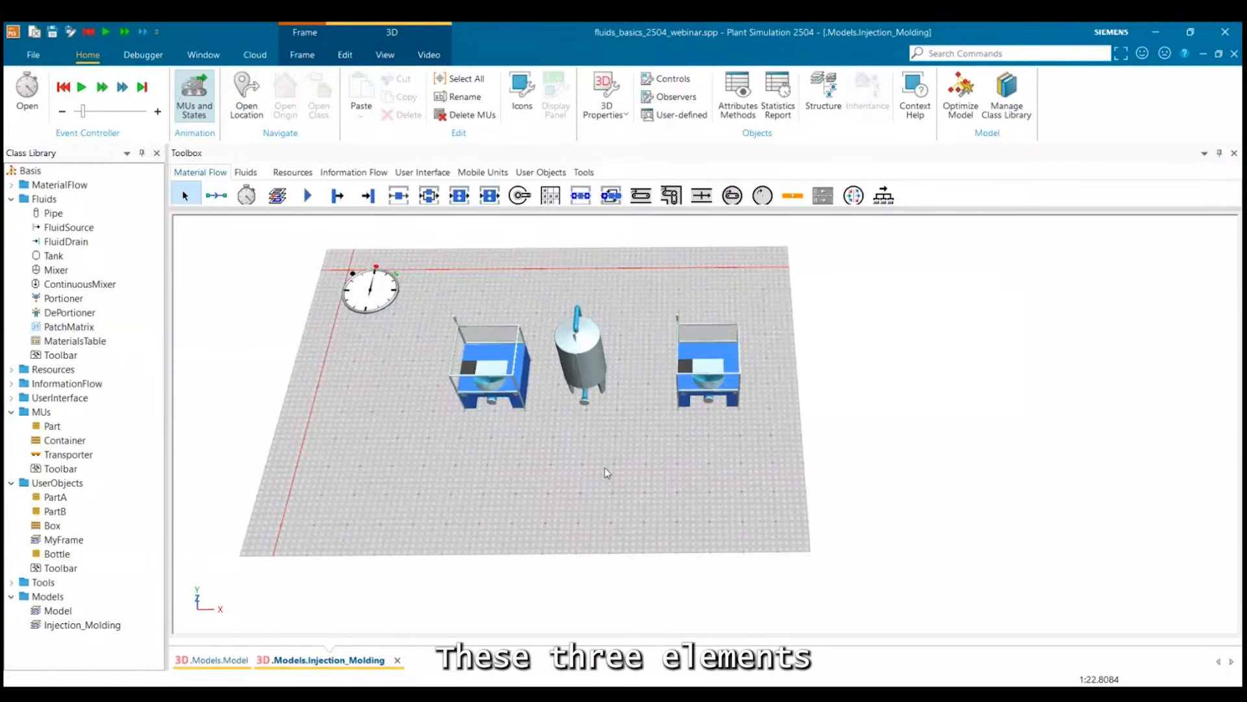
# Rotate the first DePortioner and the tank by 90 degrees so they line up along the flow direction.
pyautogui.click(496, 400)
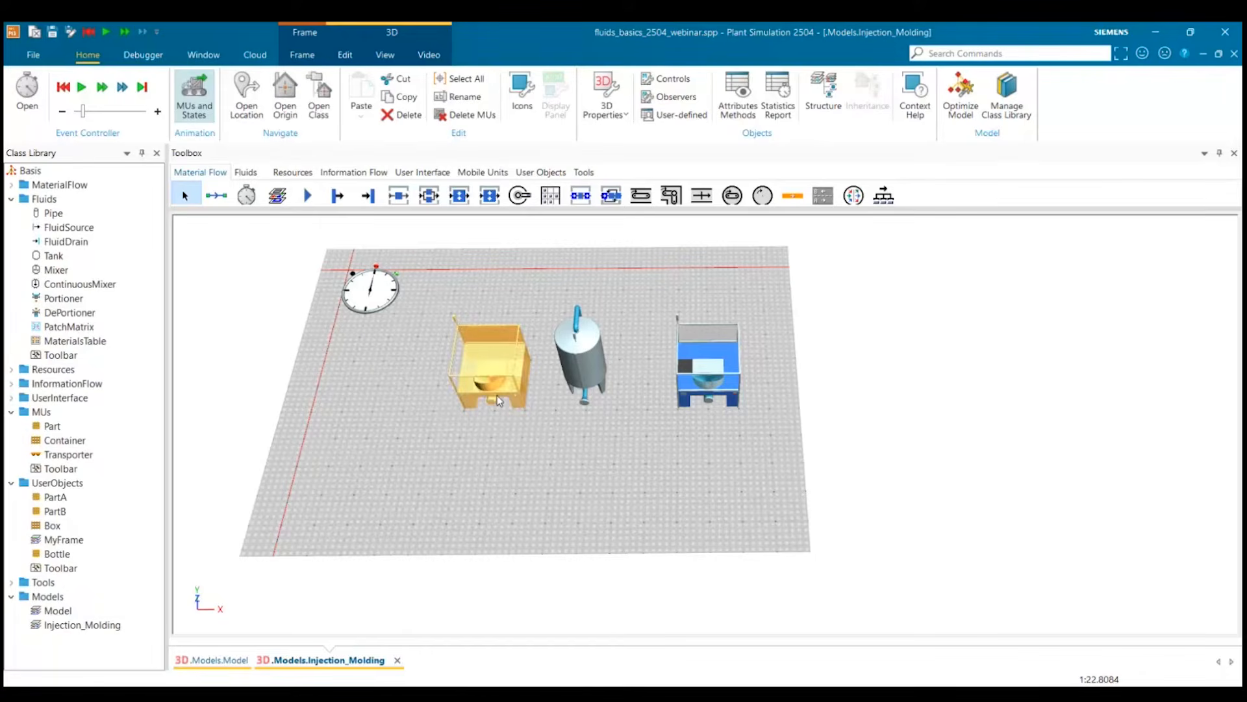
pyautogui.click(592, 363)
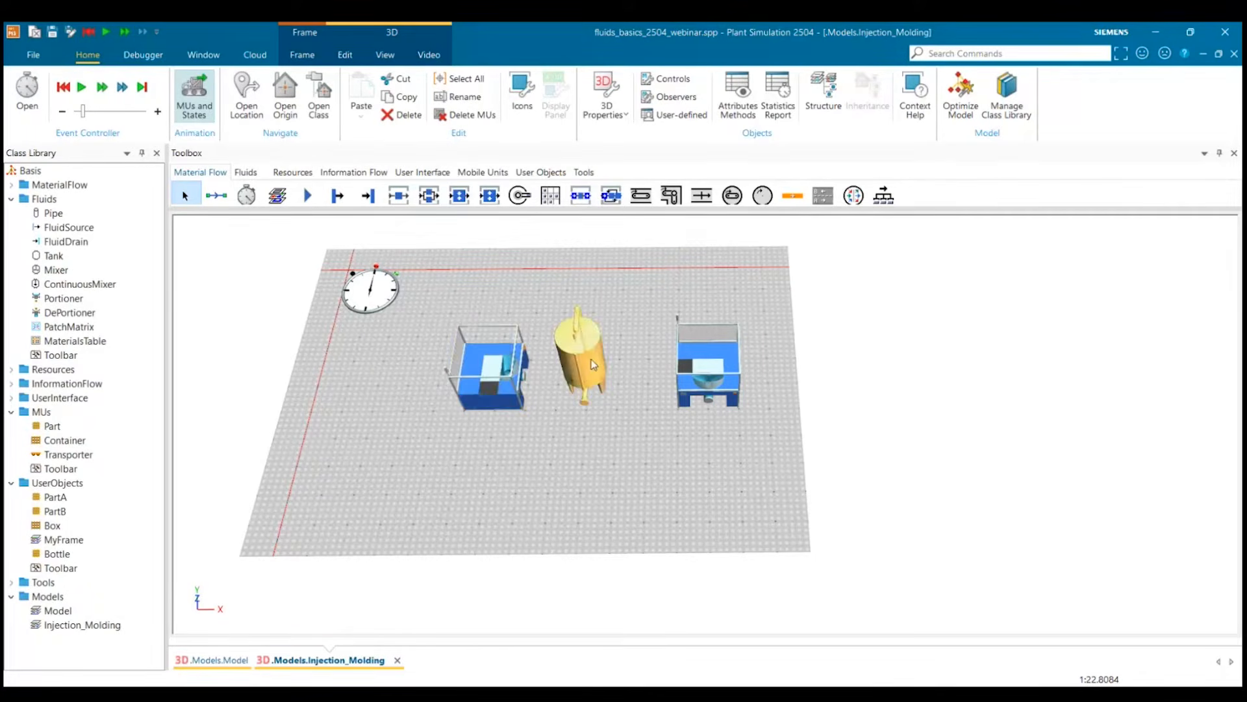
pyautogui.press('r')
pyautogui.click(656, 444)
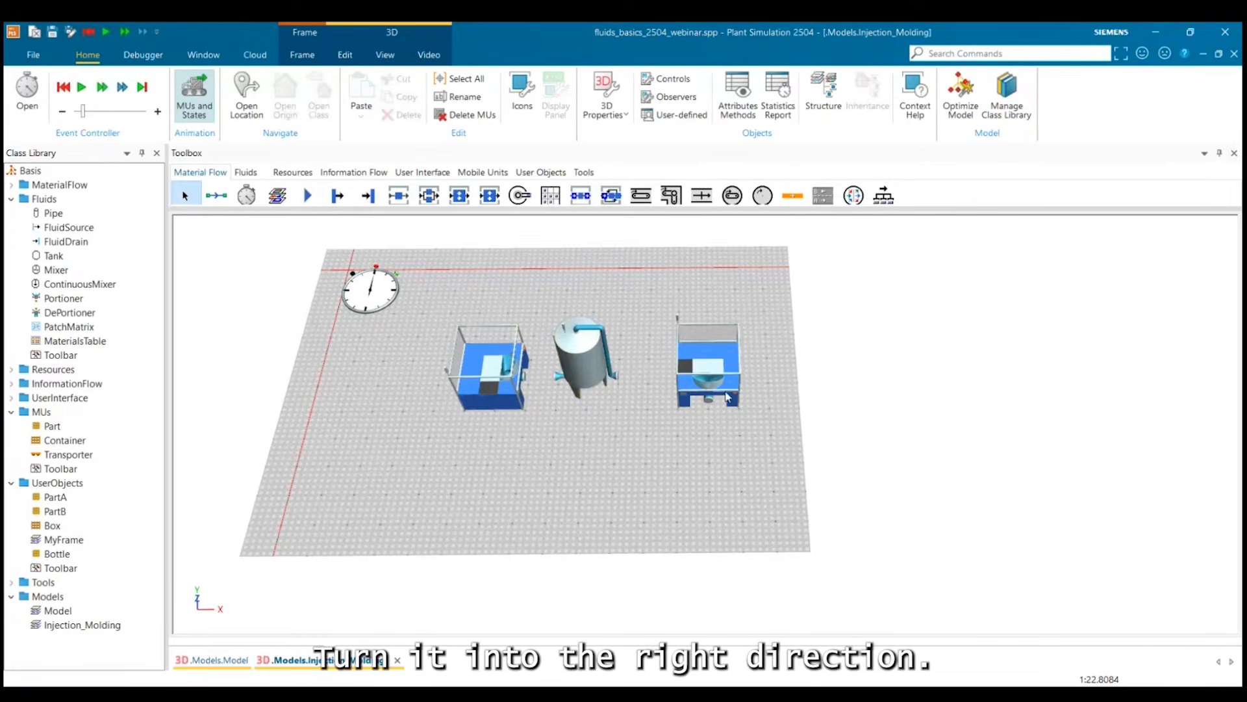
# Rotate the second DePortioner to face the tank, and move the first DePortioner farther away from the tank.
pyautogui.click(723, 380)
pyautogui.press('r')
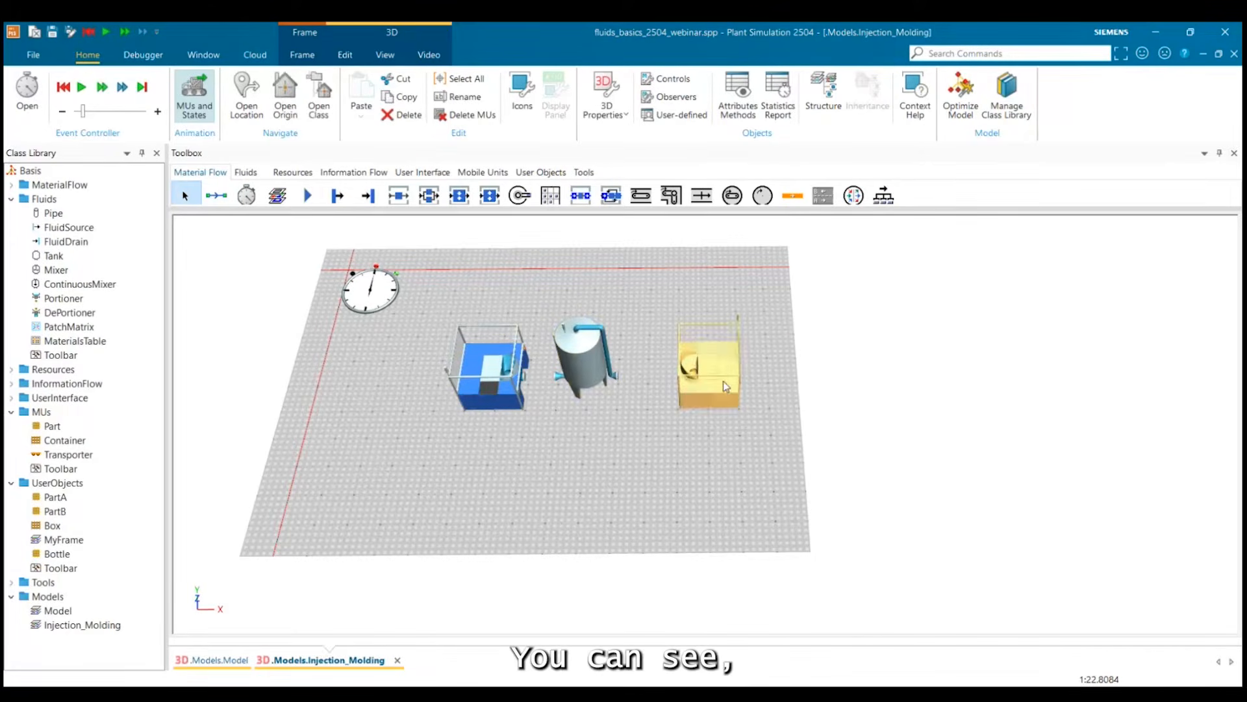
pyautogui.click(620, 440)
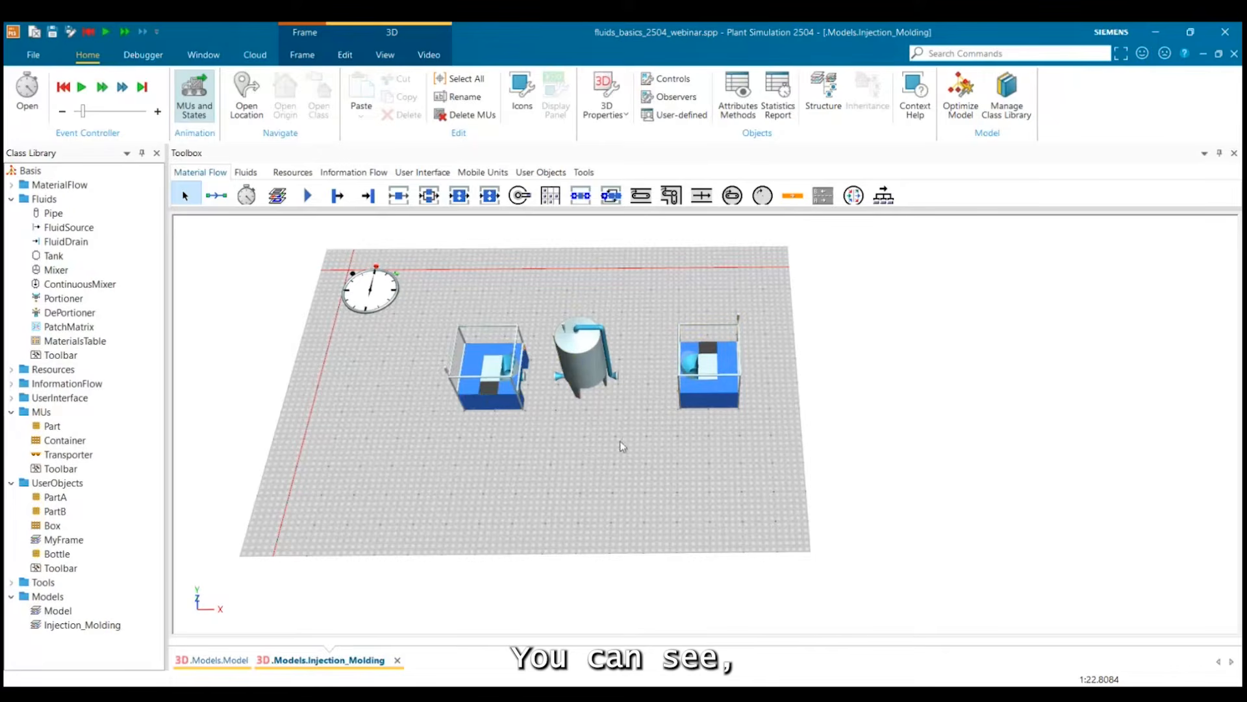
pyautogui.click(489, 390)
pyautogui.moveTo(474, 391); pyautogui.dragTo(443, 391)
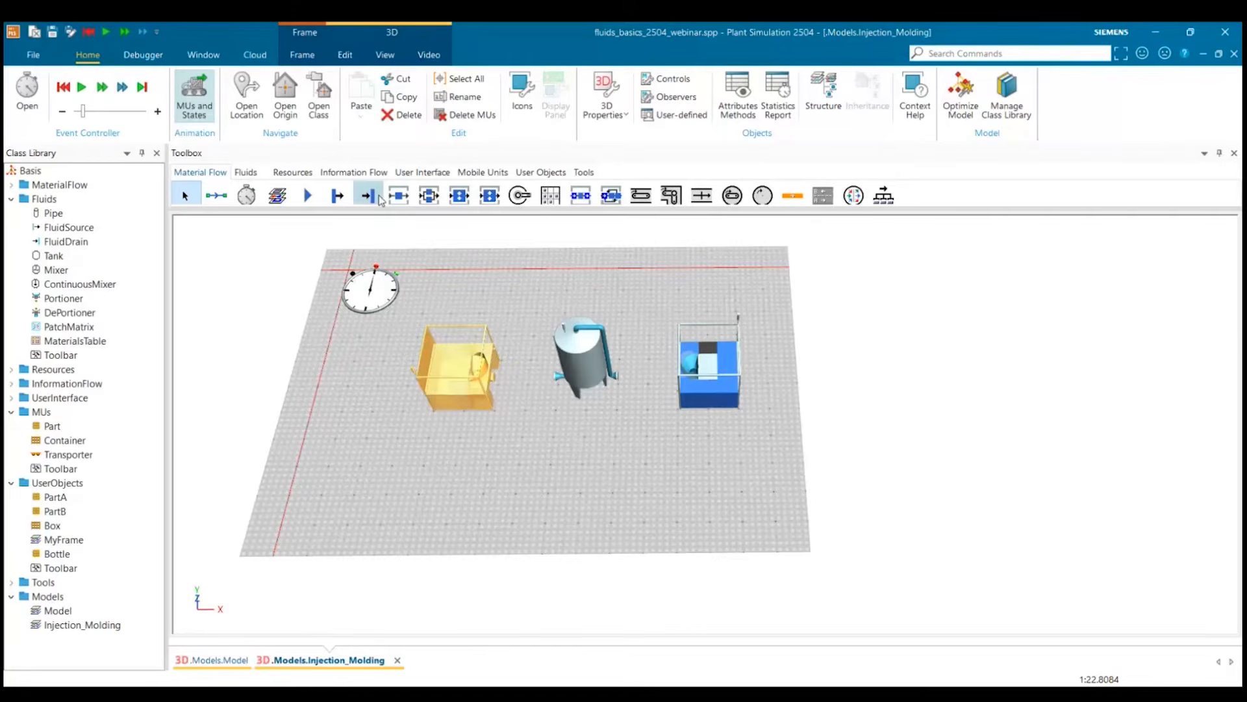
# Draw a straight pipe from the first DePortioner's outlet to the tank.
pyautogui.click(245, 172)
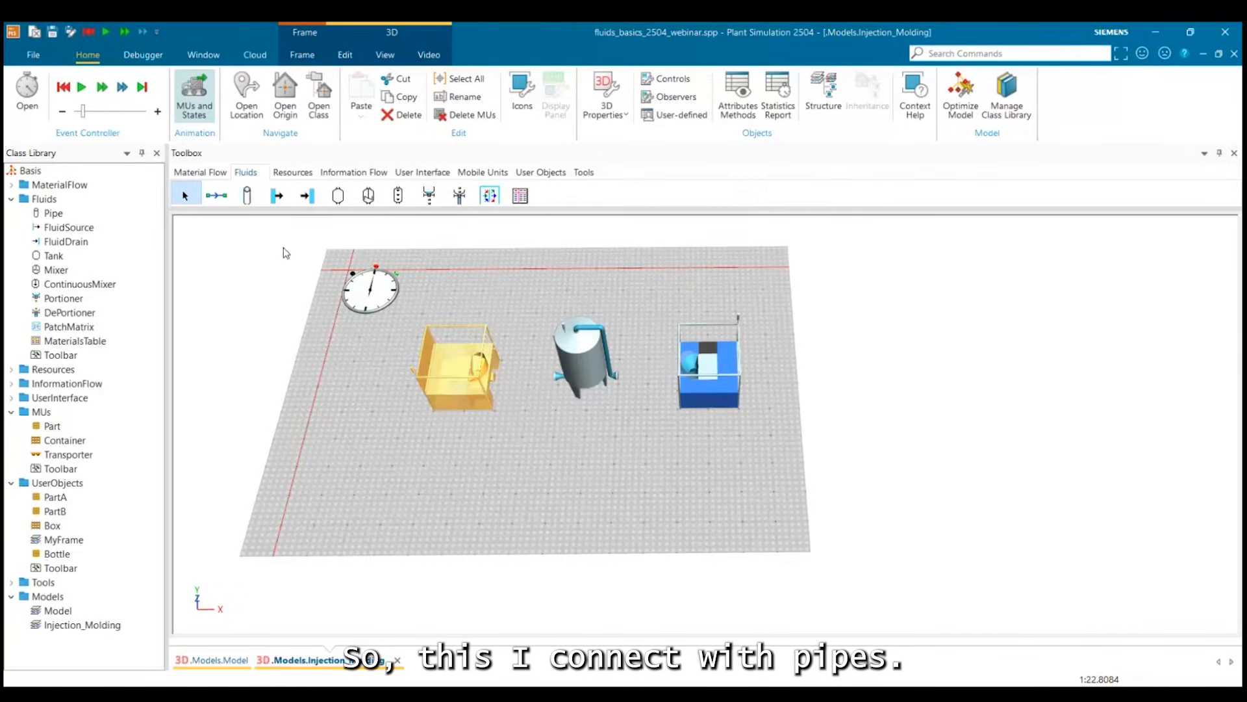
pyautogui.click(247, 196)
pyautogui.click(481, 367)
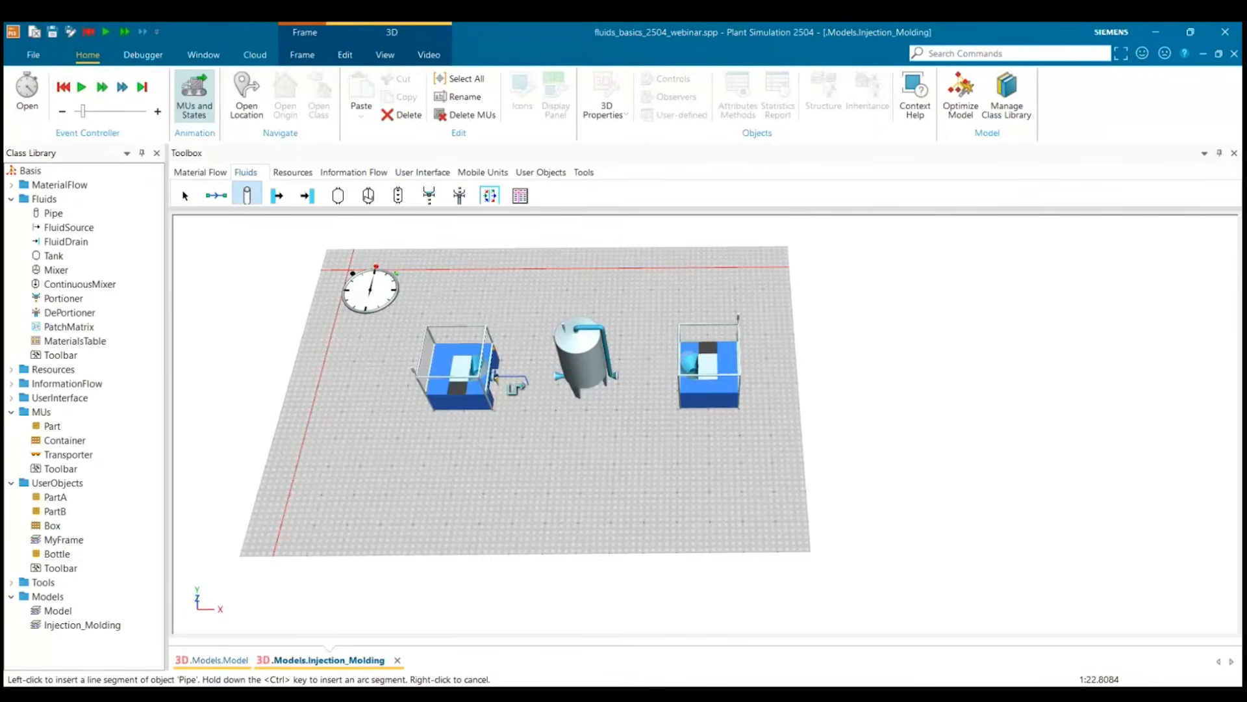
pyautogui.click(556, 376)
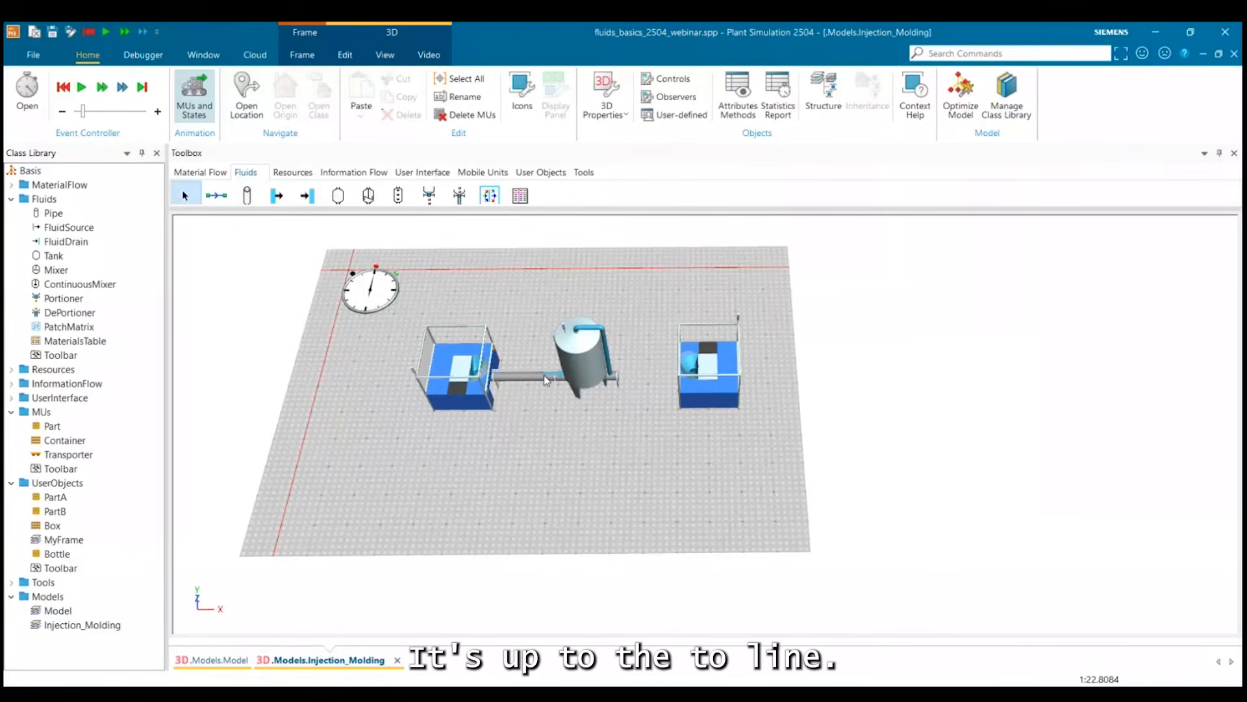
pyautogui.click(530, 376)
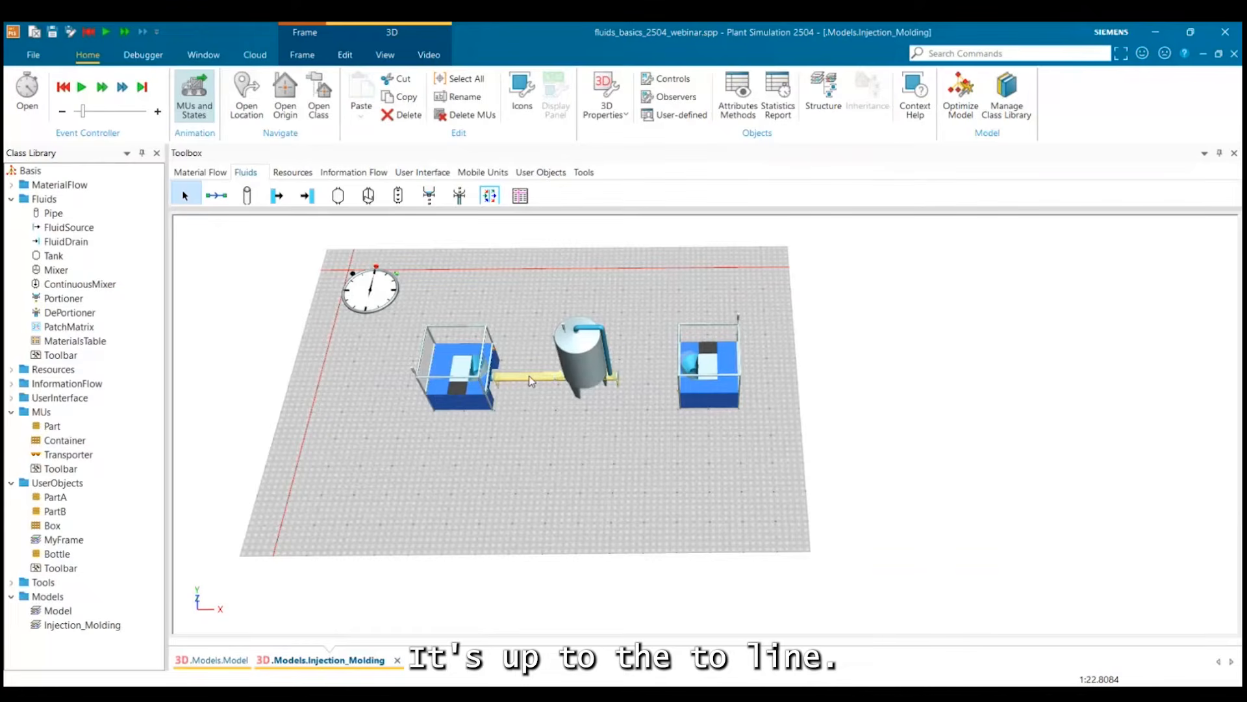
# Shorten the first pipe at its end anchor point and place the tank so its inlet meets the pipe's end.
pyautogui.moveTo(582, 354); pyautogui.dragTo(585, 328)
pyautogui.click(562, 378)
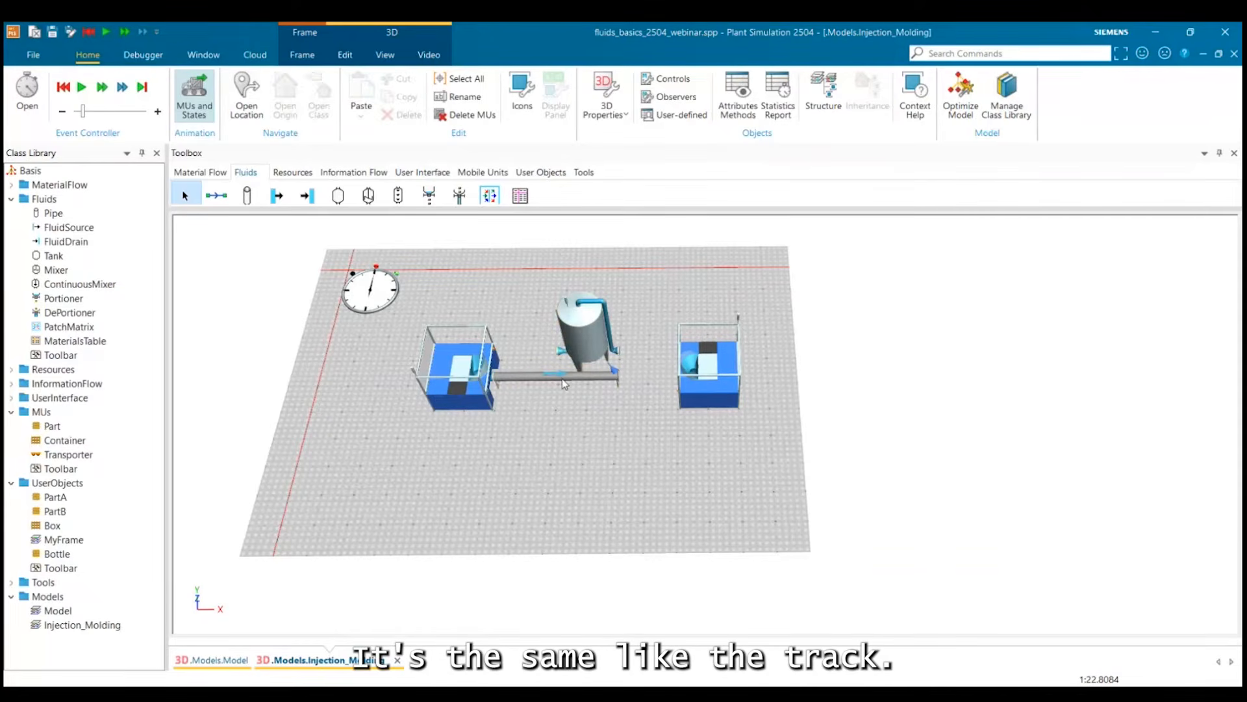
pyautogui.click(561, 378)
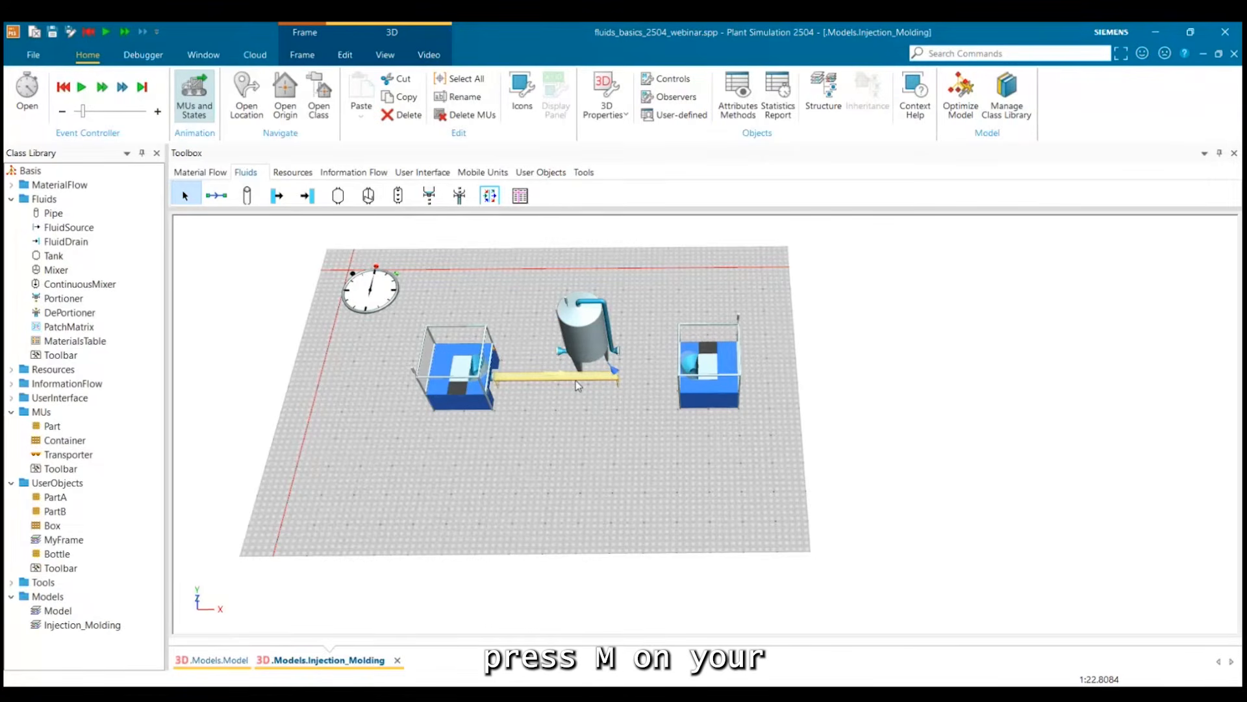
pyautogui.scroll(1, 575, 380)
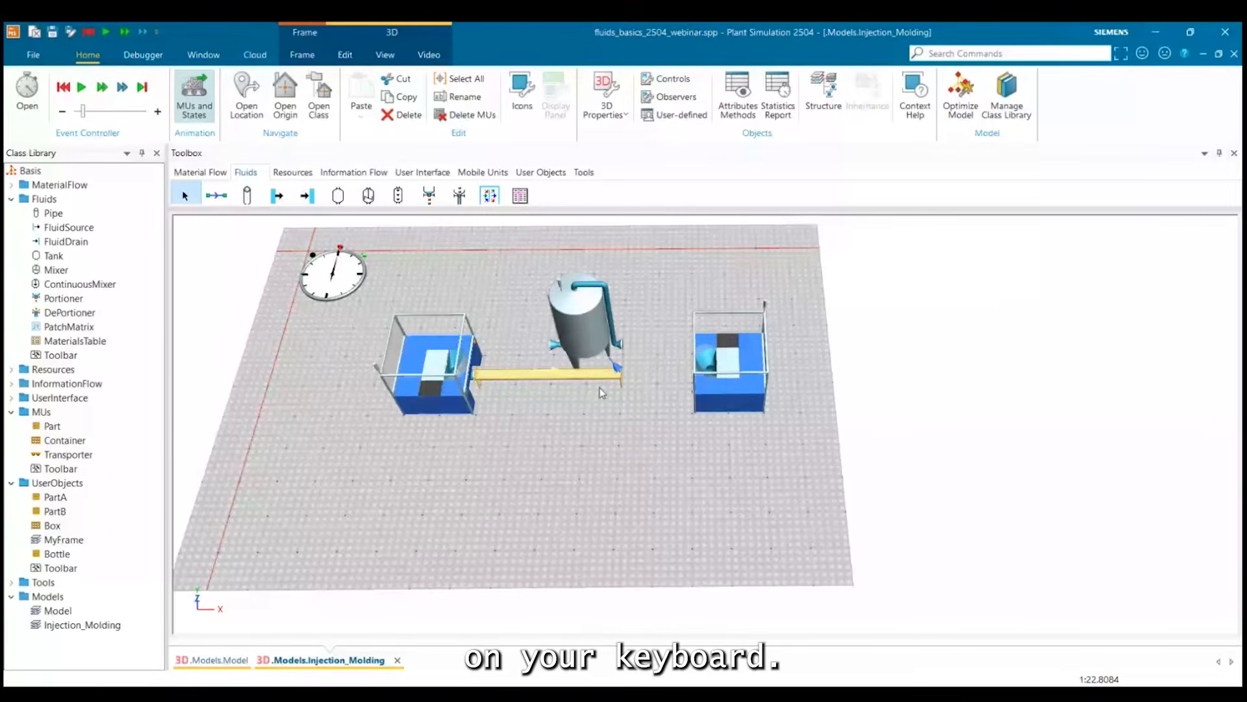
pyautogui.click(601, 393)
pyautogui.scroll(3, 599, 392)
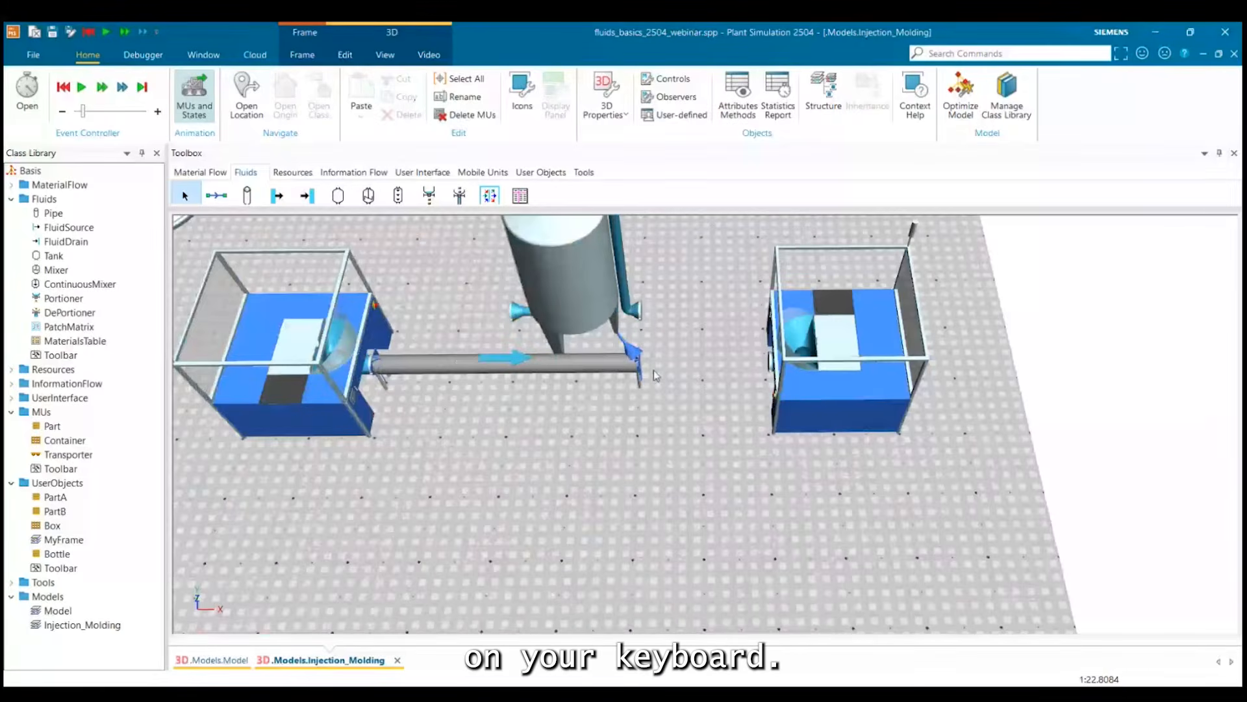
pyautogui.click(612, 370)
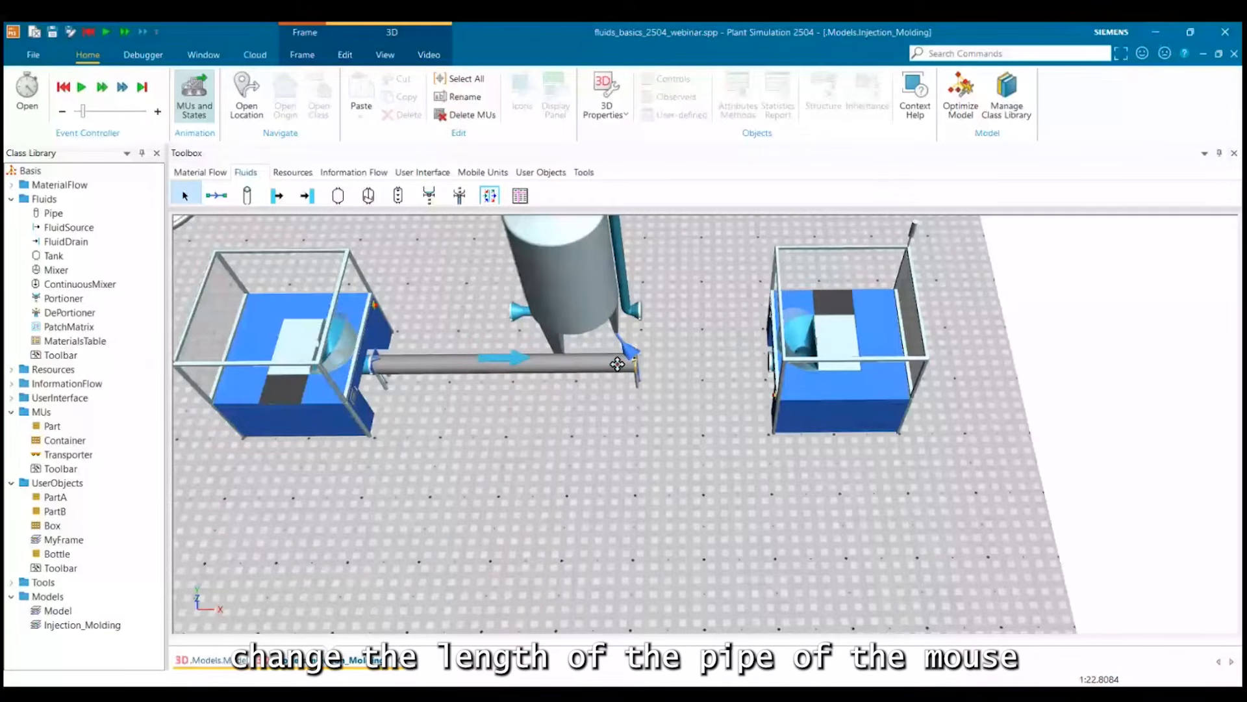
pyautogui.moveTo(618, 363); pyautogui.dragTo(497, 361)
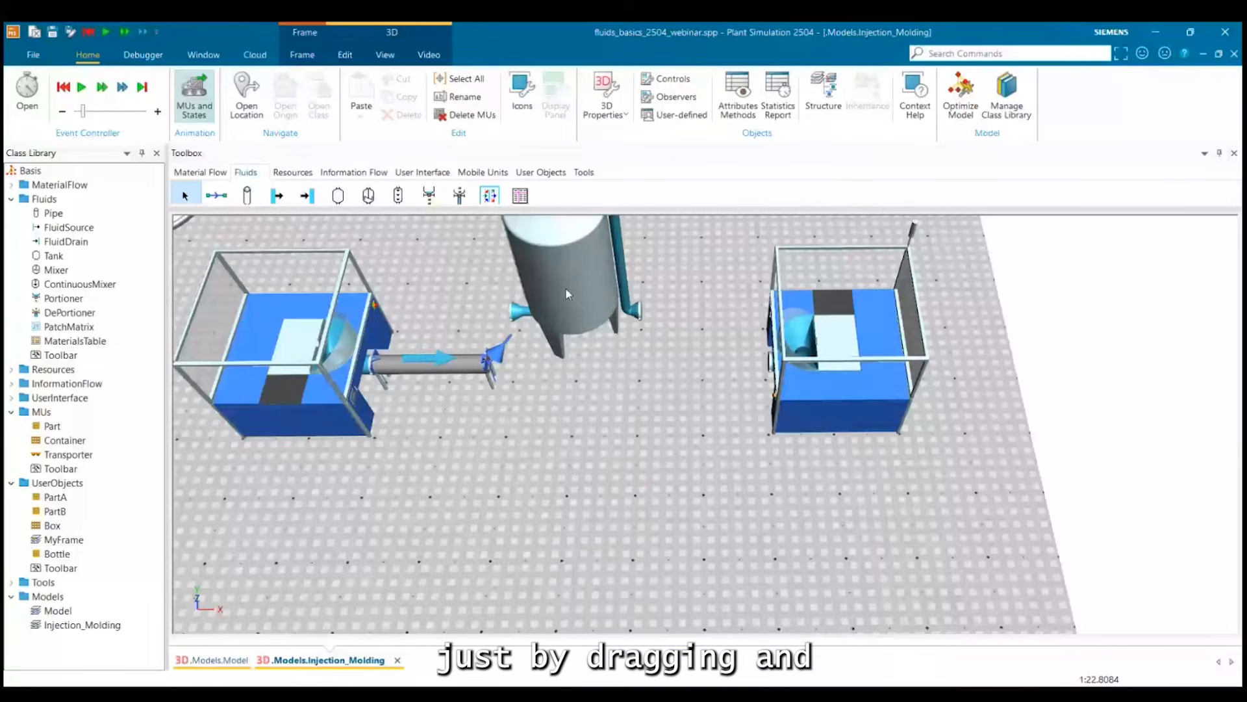
pyautogui.moveTo(565, 293); pyautogui.dragTo(555, 353)
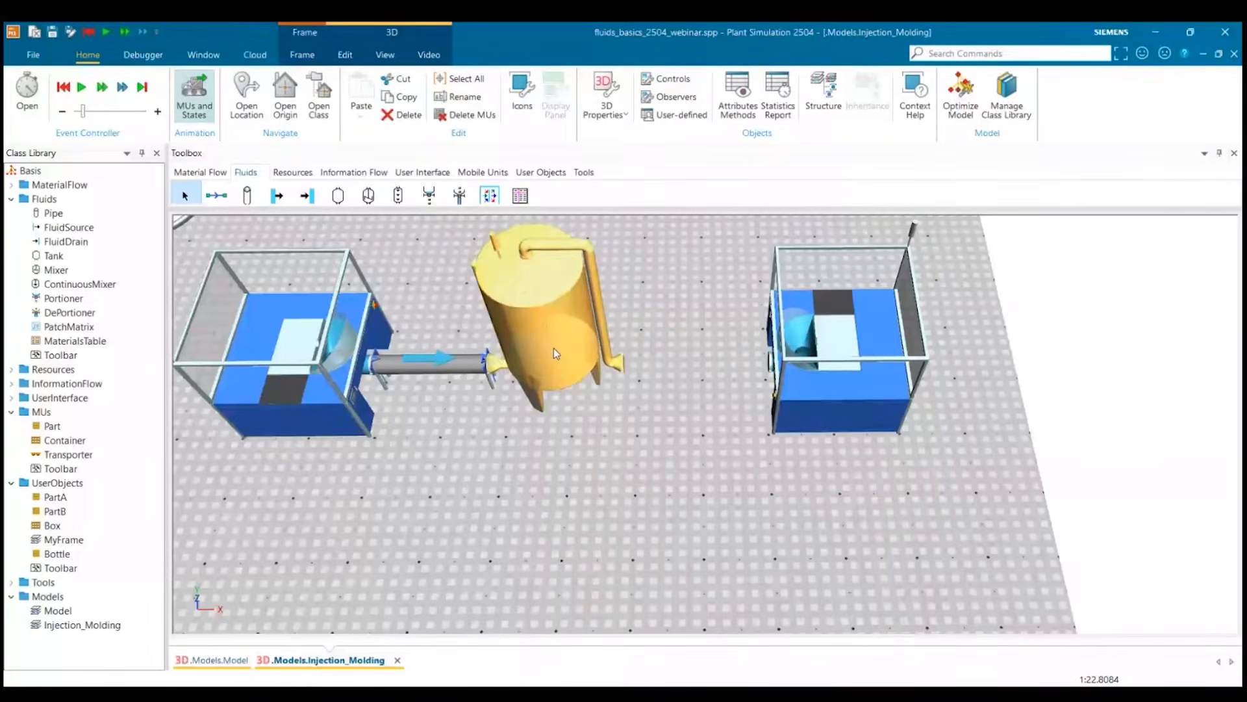
pyautogui.click(635, 428)
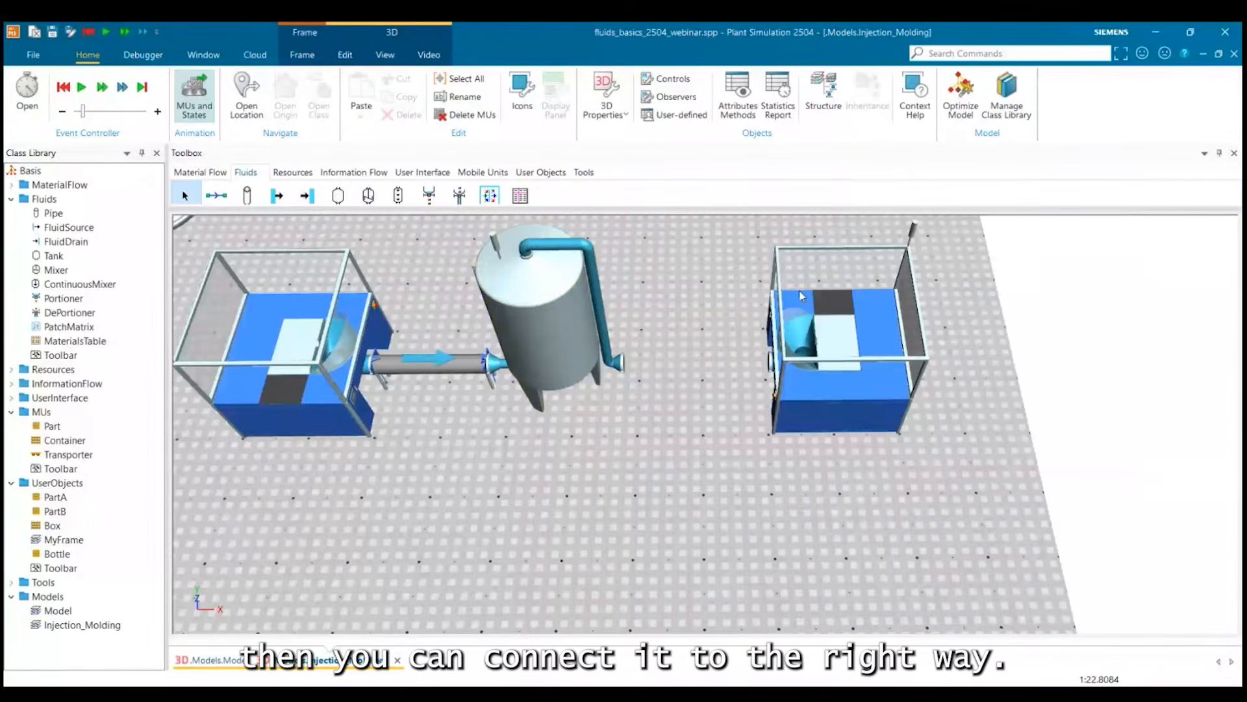
# Draw a second pipe between the tank and the second DePortioner, and shift it against the tank's outlet.
pyautogui.click(249, 196)
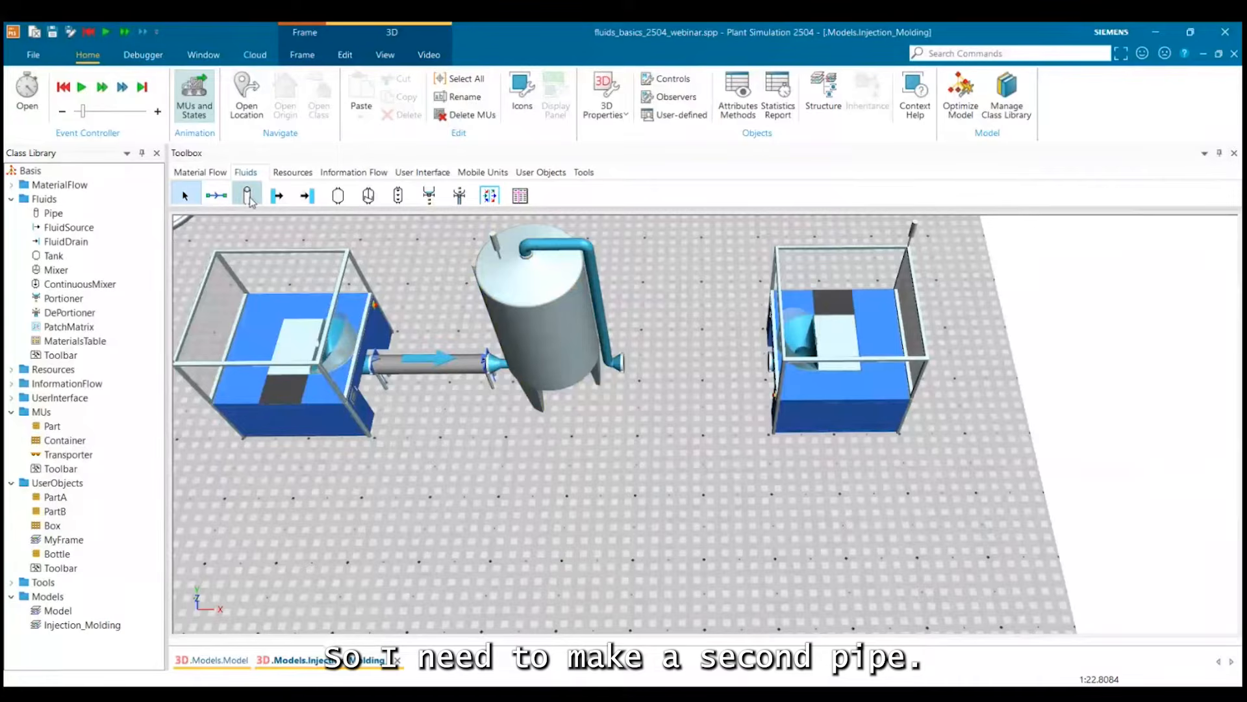
pyautogui.click(638, 363)
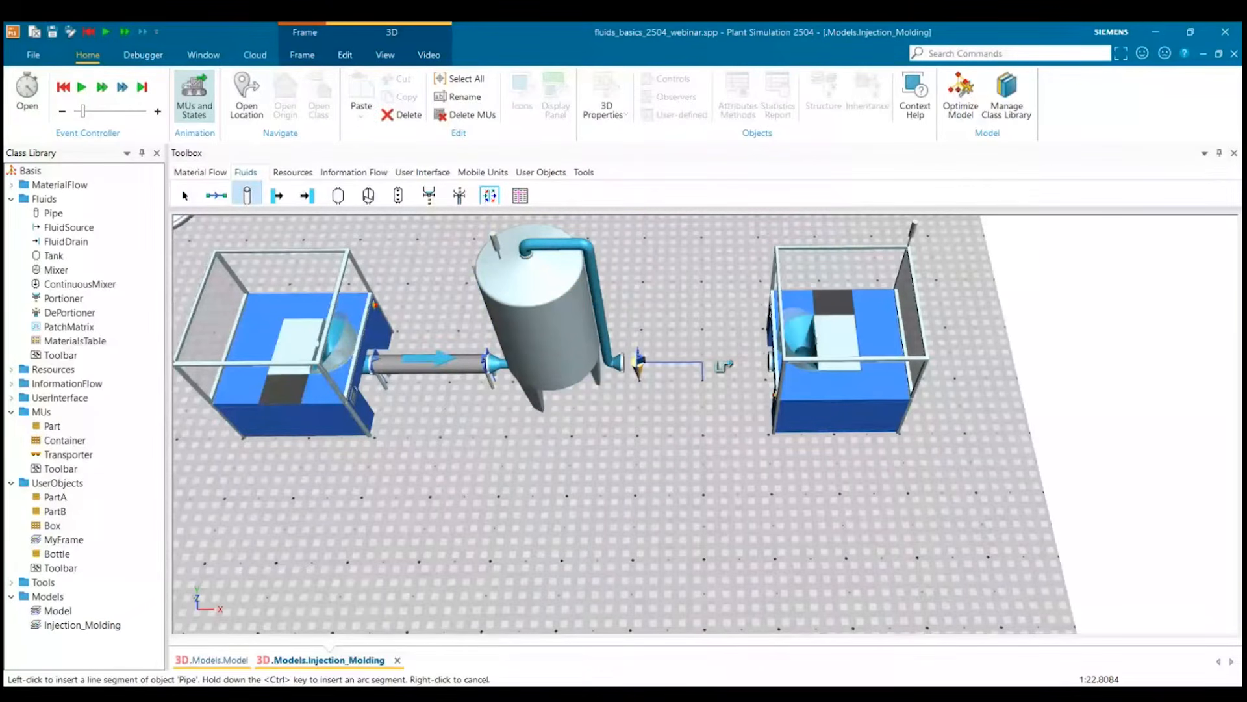
pyautogui.click(770, 361)
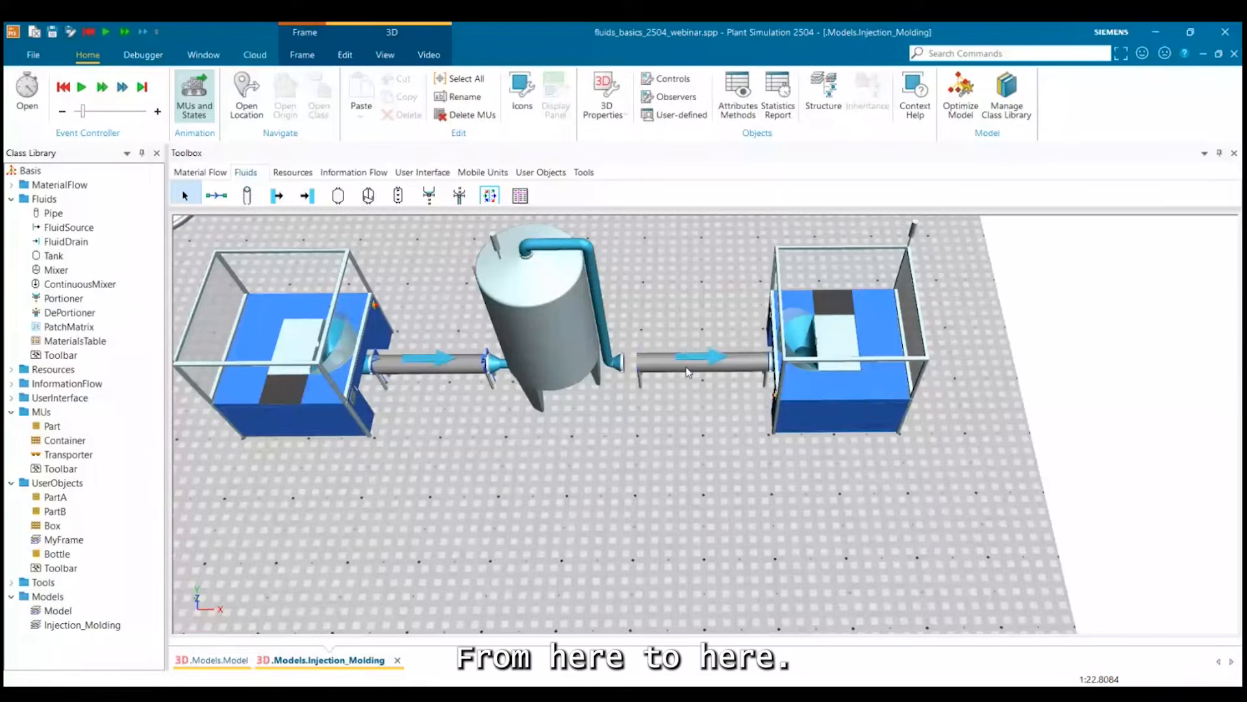
pyautogui.moveTo(680, 365); pyautogui.dragTo(666, 364)
pyautogui.click(689, 423)
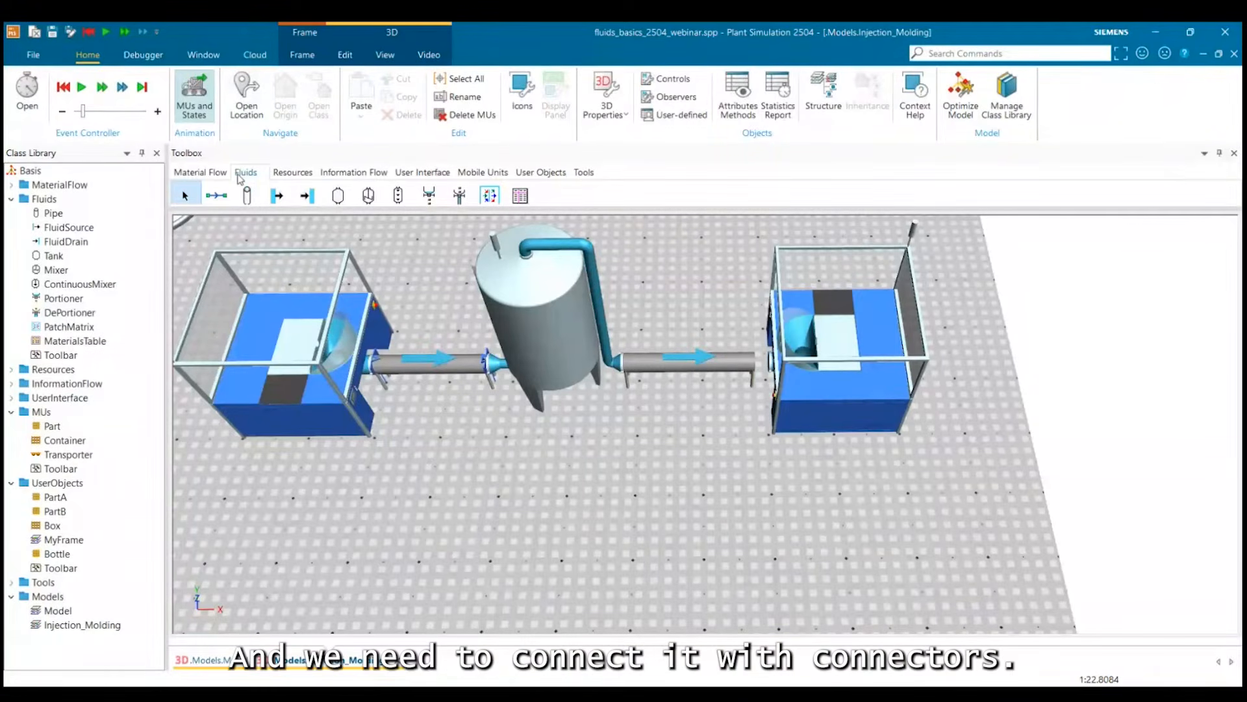
# Try to link the tank, the second pipe and the second DePortioner with connectors.
pyautogui.click(217, 195)
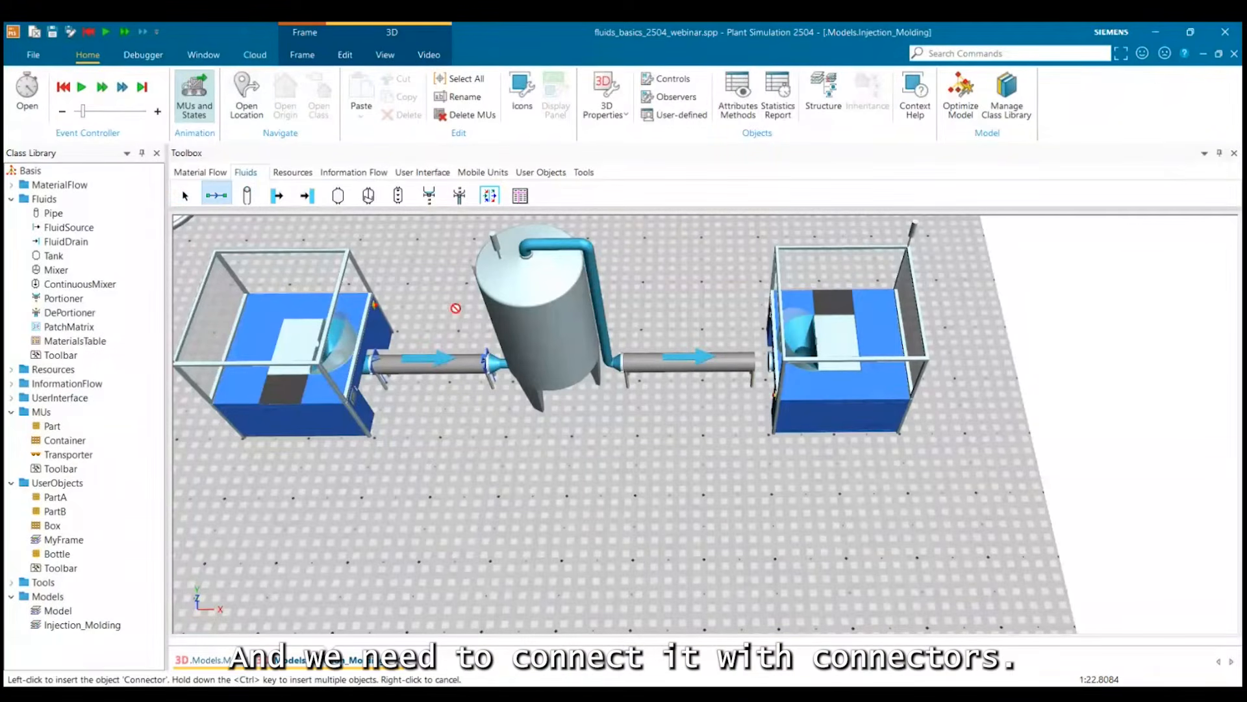
pyautogui.rightClick(675, 369)
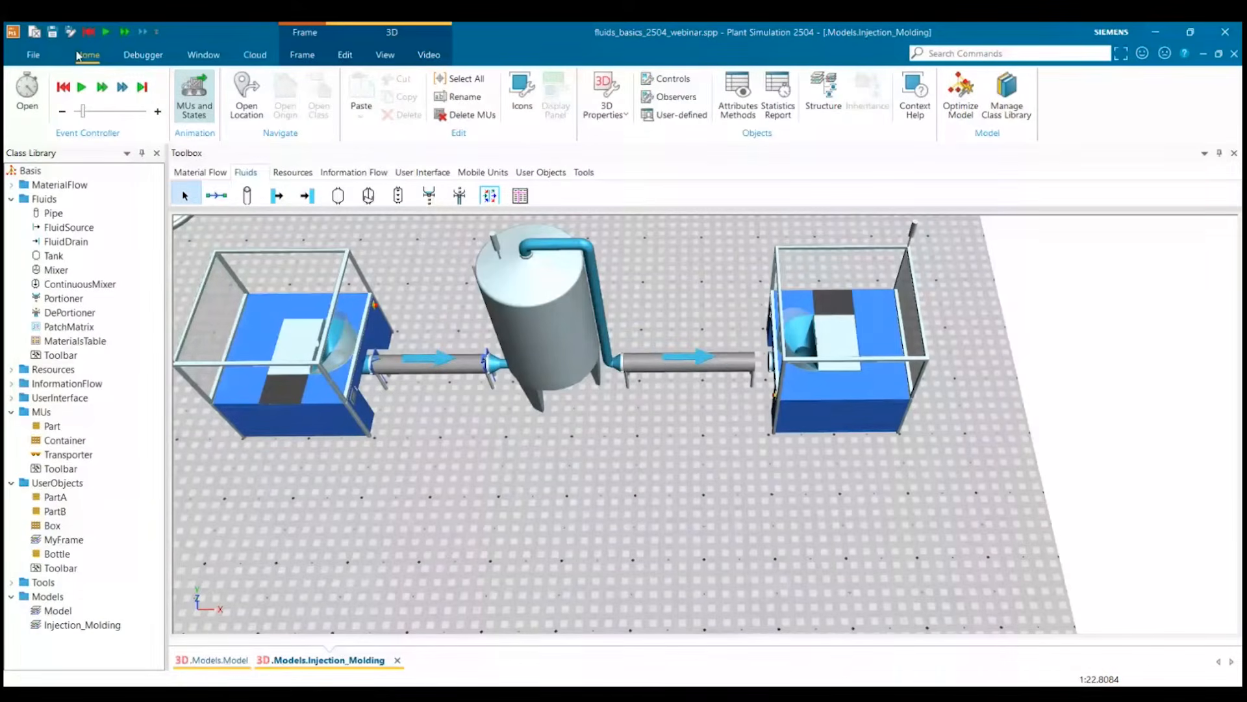
pyautogui.click(216, 195)
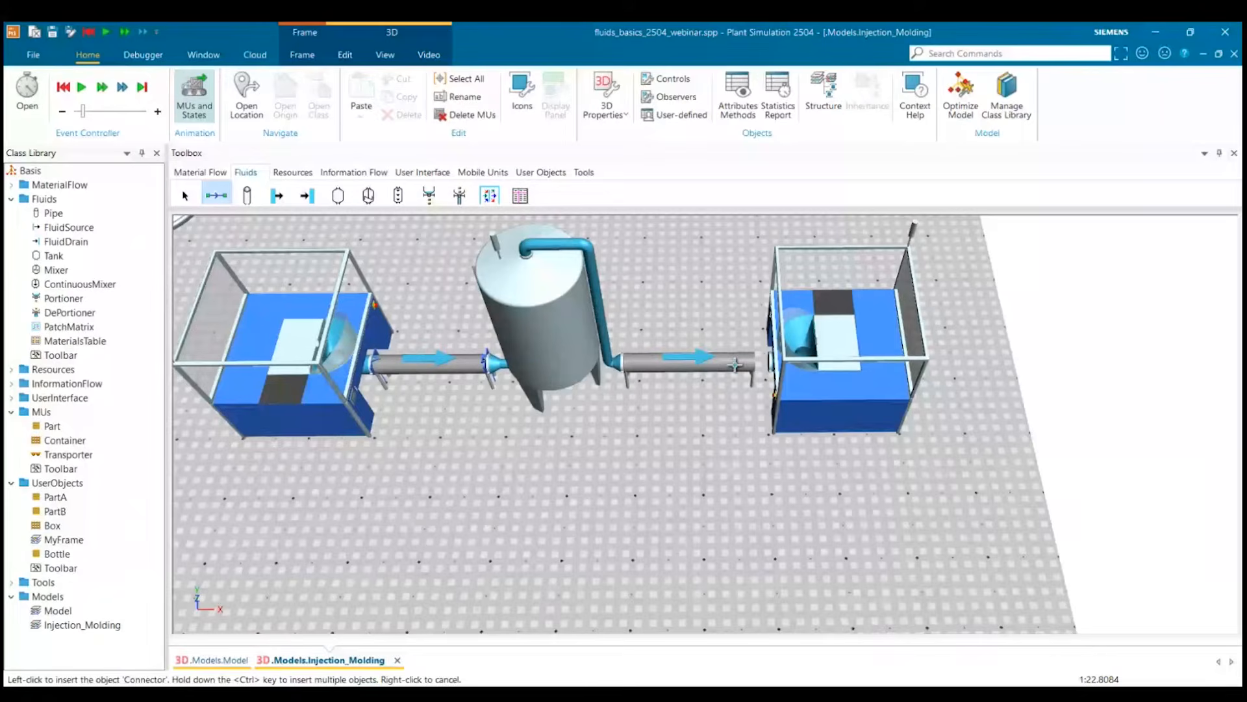
pyautogui.click(841, 356)
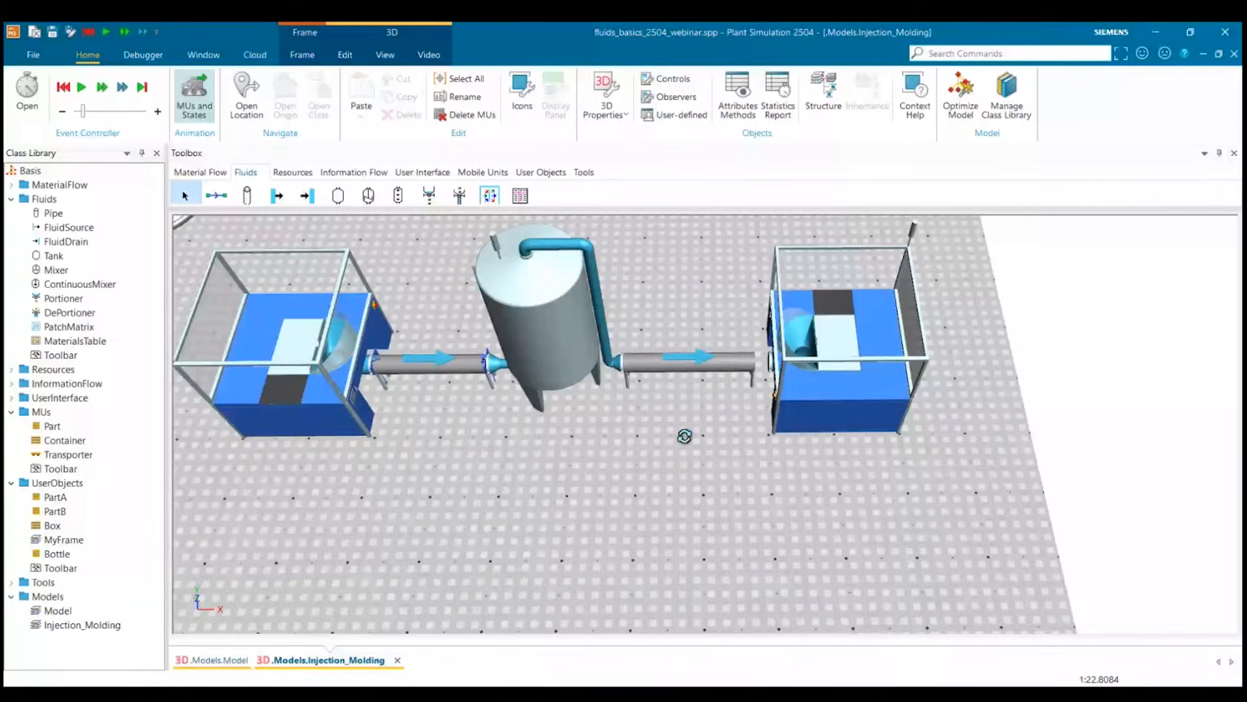
# Connect the tank to the second pipe with a connector.
pyautogui.moveTo(684, 436); pyautogui.dragTo(673, 400)
pyautogui.click(673, 400)
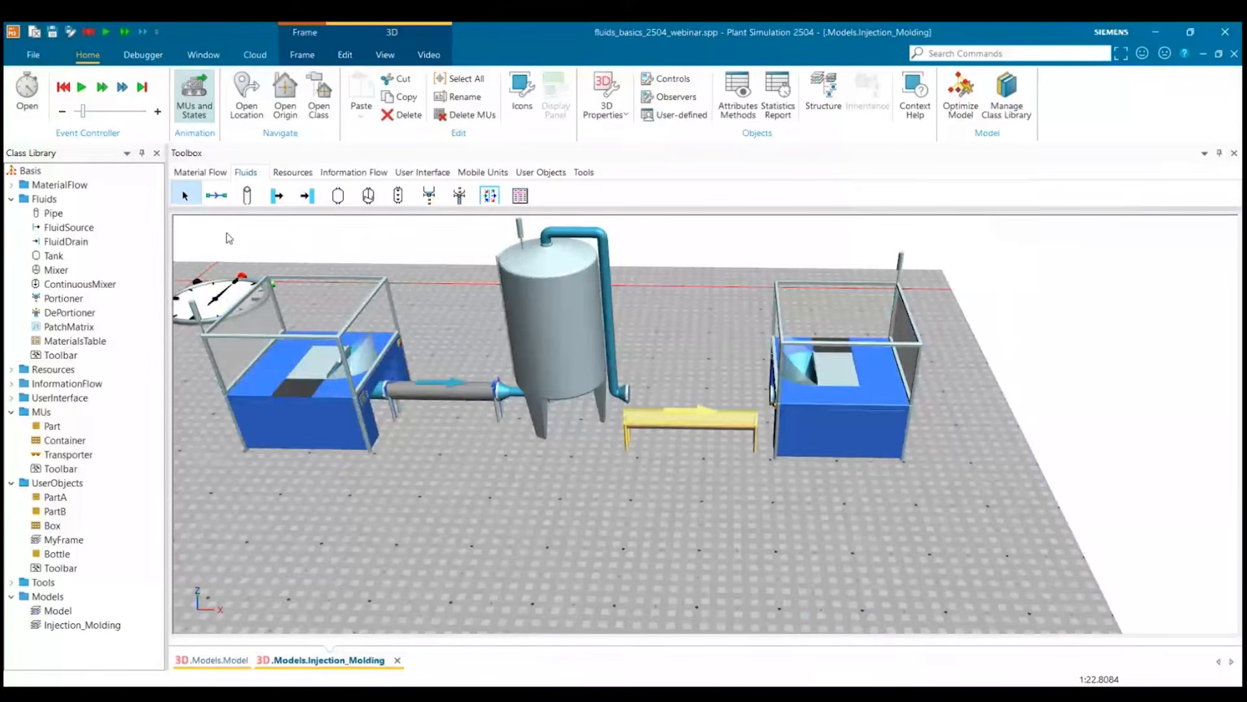
pyautogui.click(217, 194)
pyautogui.click(524, 288)
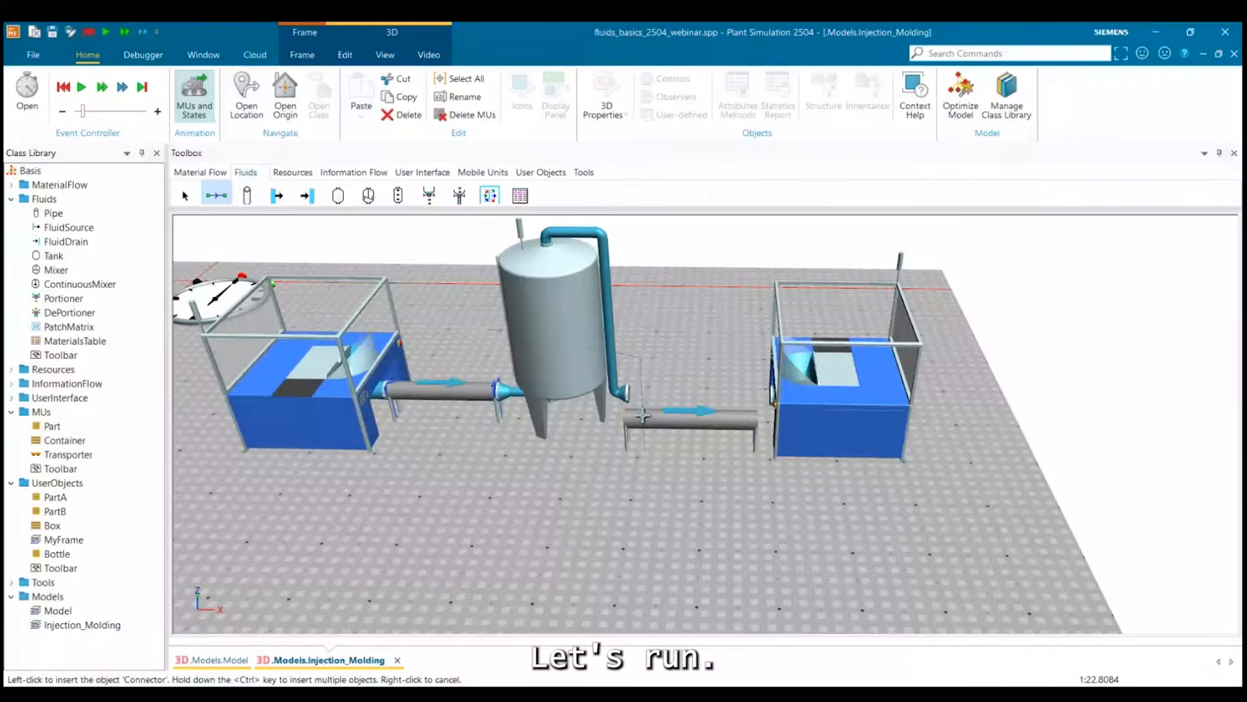
pyautogui.click(651, 425)
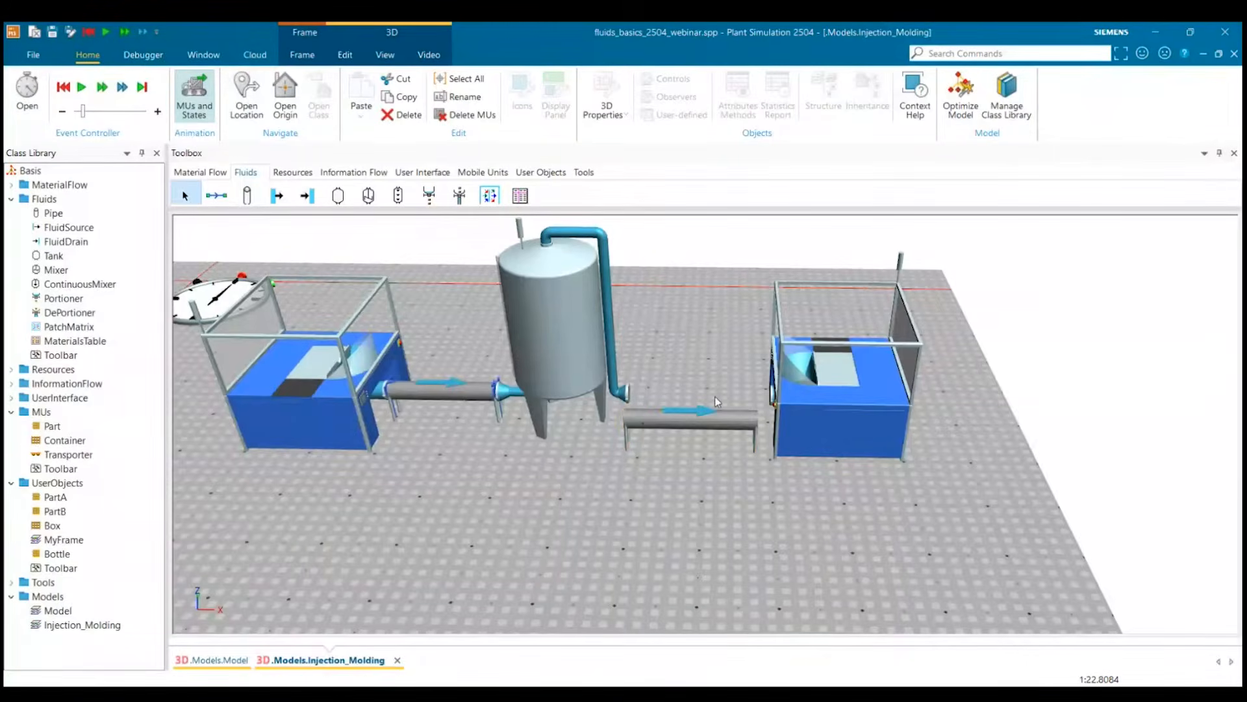
pyautogui.click(656, 451)
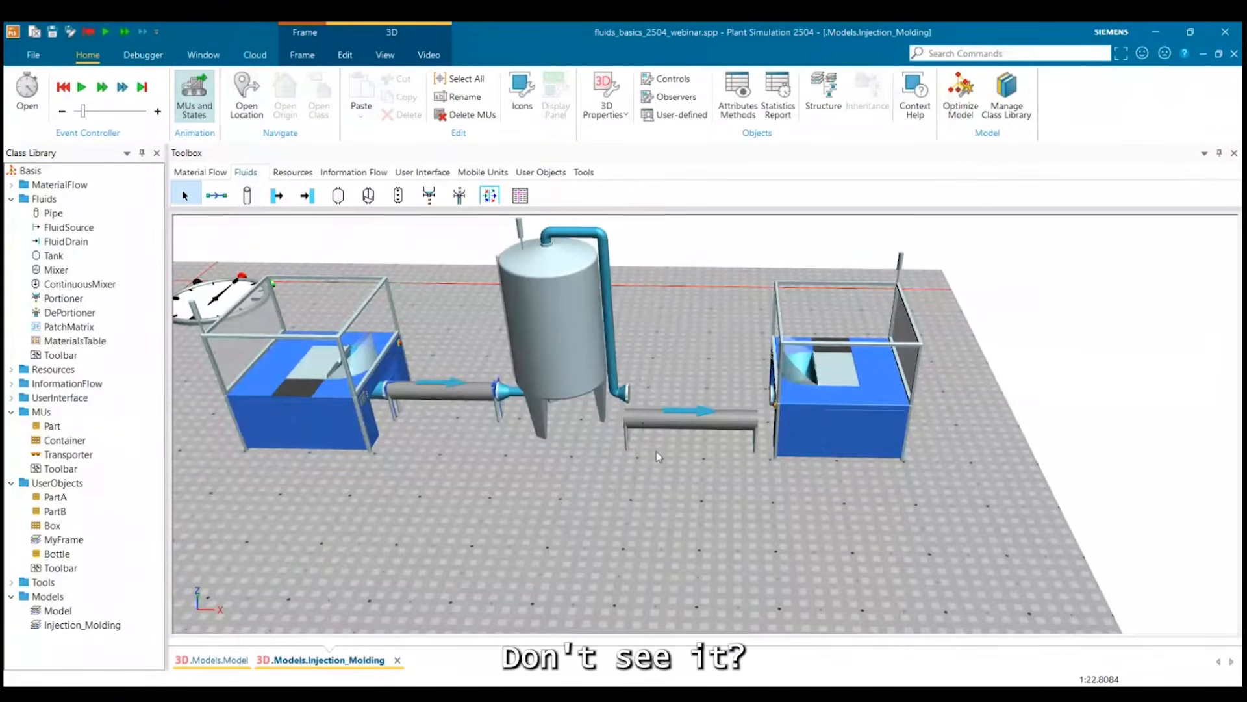
# Try to connect the second pipe to the second DePortioner.
pyautogui.moveTo(656, 451); pyautogui.dragTo(673, 513)
pyautogui.moveTo(652, 408); pyautogui.dragTo(659, 358)
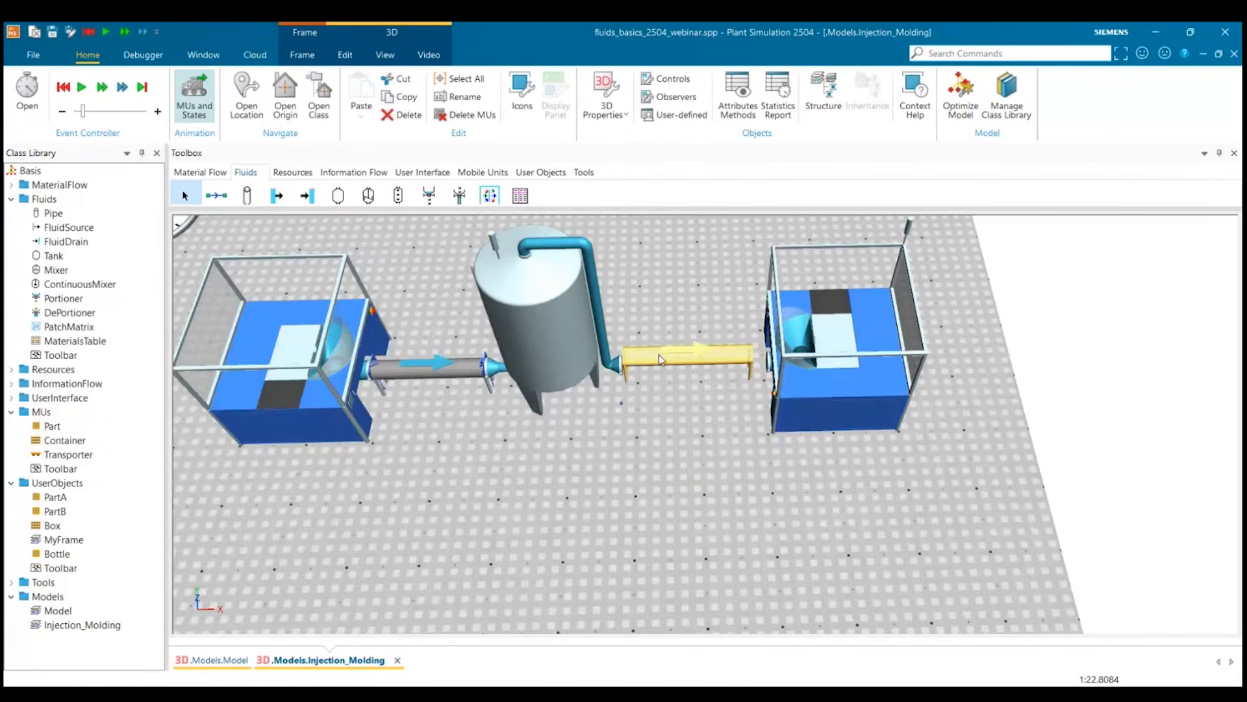
pyautogui.click(217, 196)
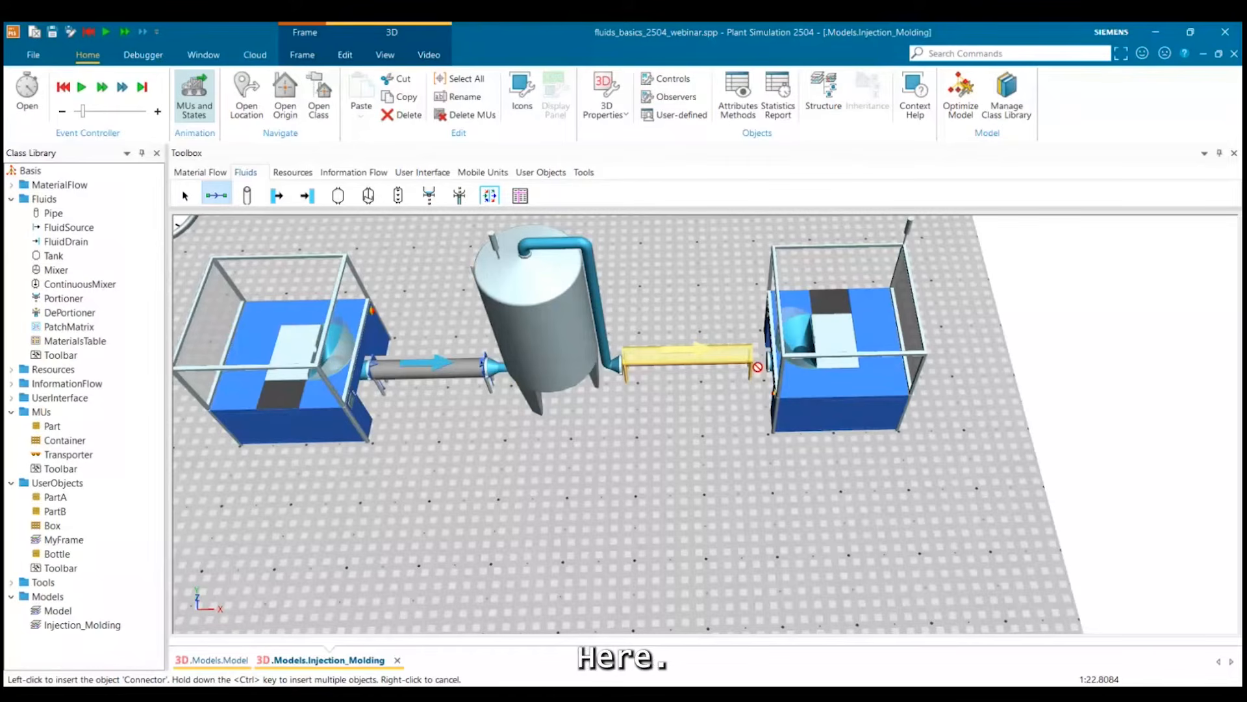
pyautogui.click(839, 377)
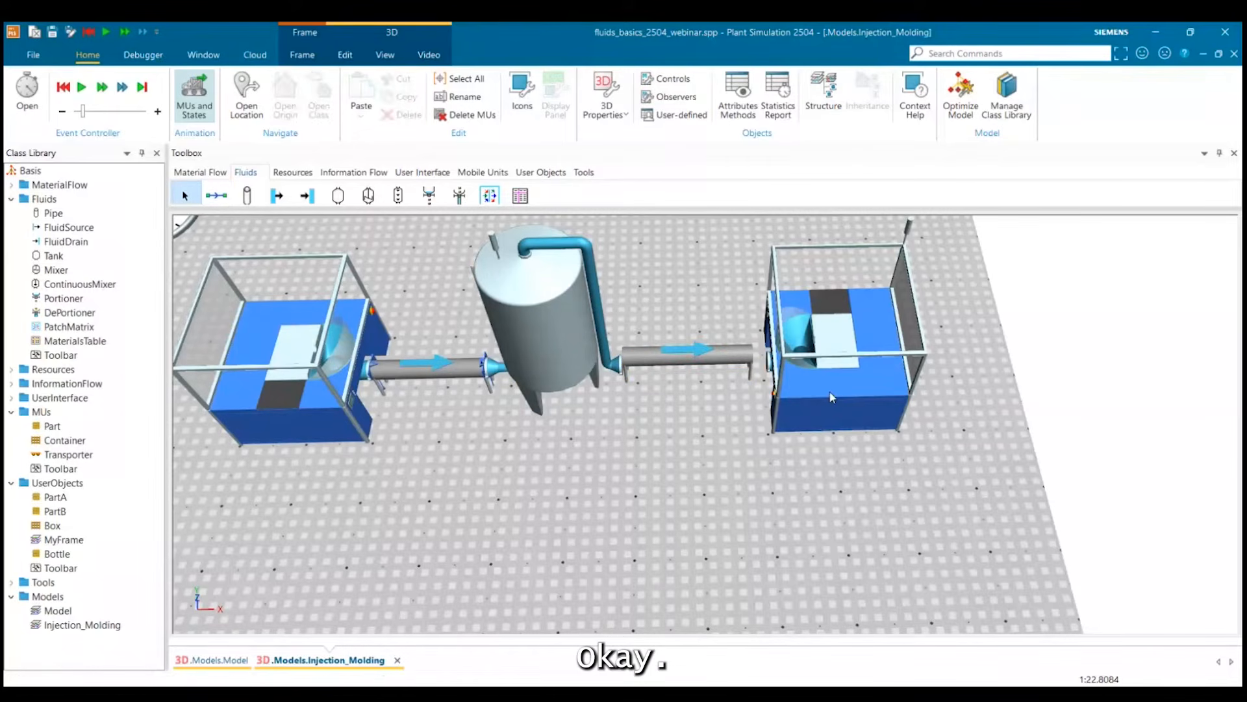
# Move the second DePortioner and the first pipe away from their neighbours, and realign the tank's inlet with the first pipe's end.
pyautogui.click(829, 391)
pyautogui.moveTo(818, 399); pyautogui.dragTo(840, 388)
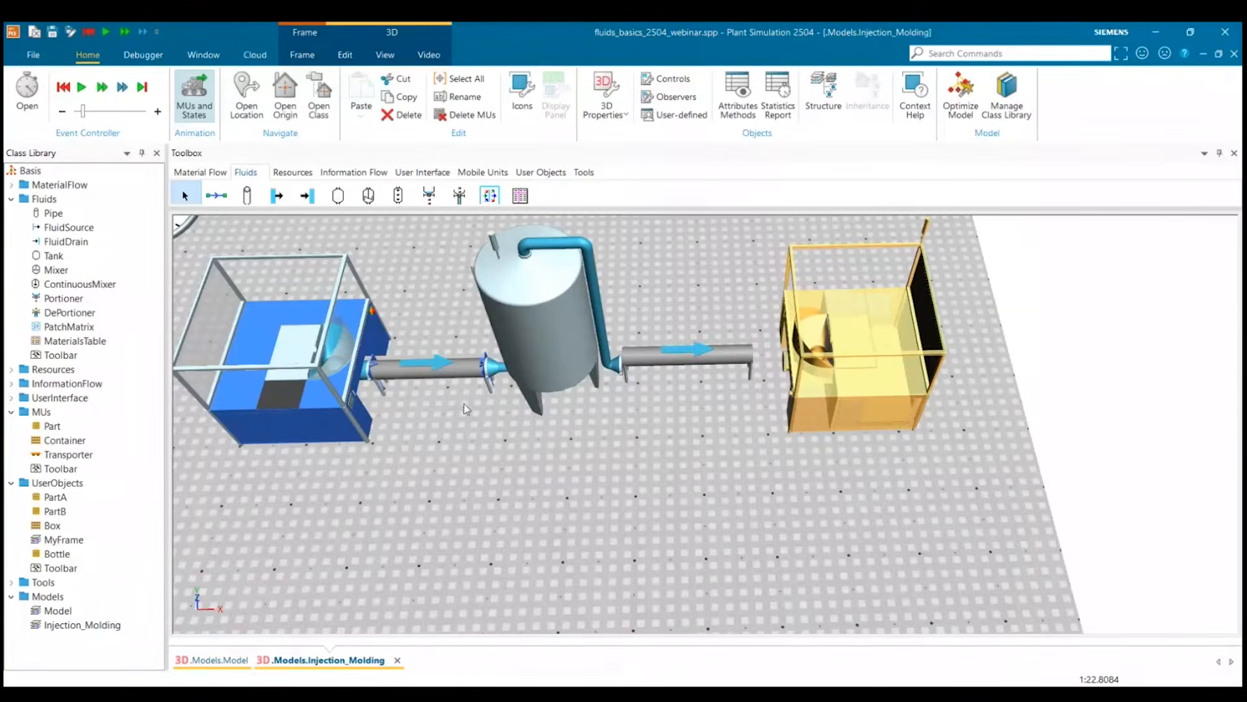
pyautogui.moveTo(501, 501); pyautogui.dragTo(688, 454)
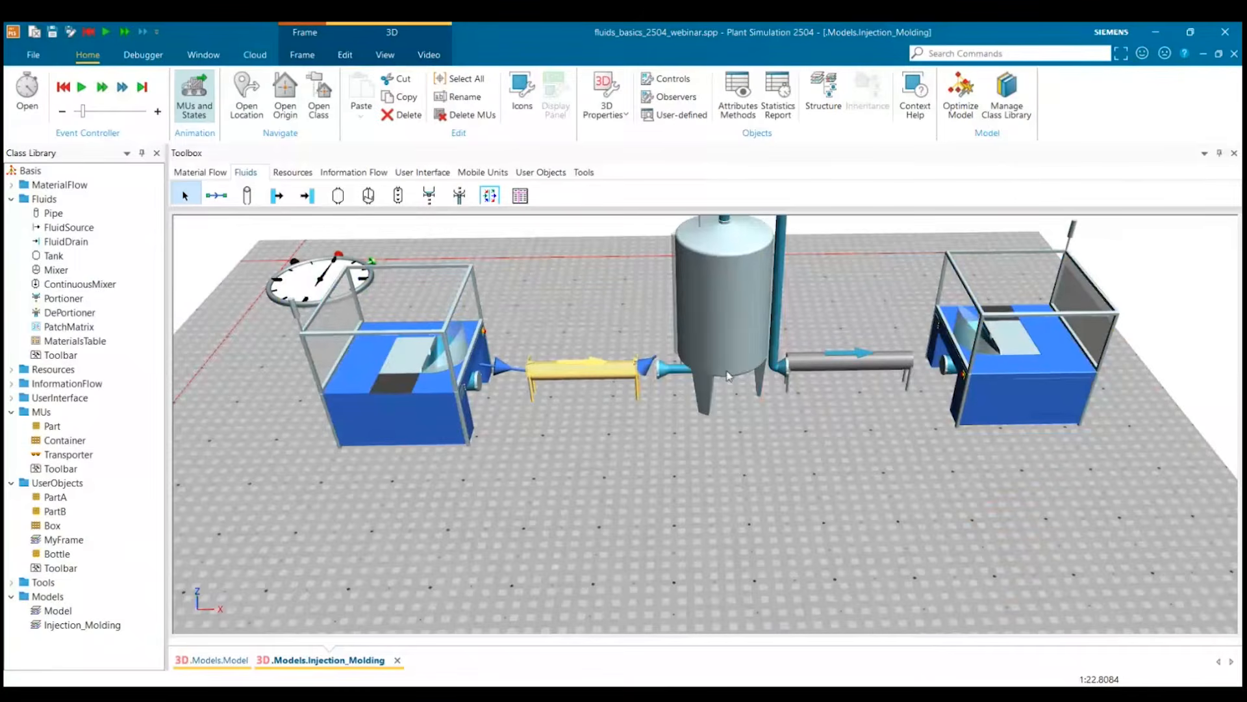
pyautogui.moveTo(730, 377); pyautogui.dragTo(722, 354)
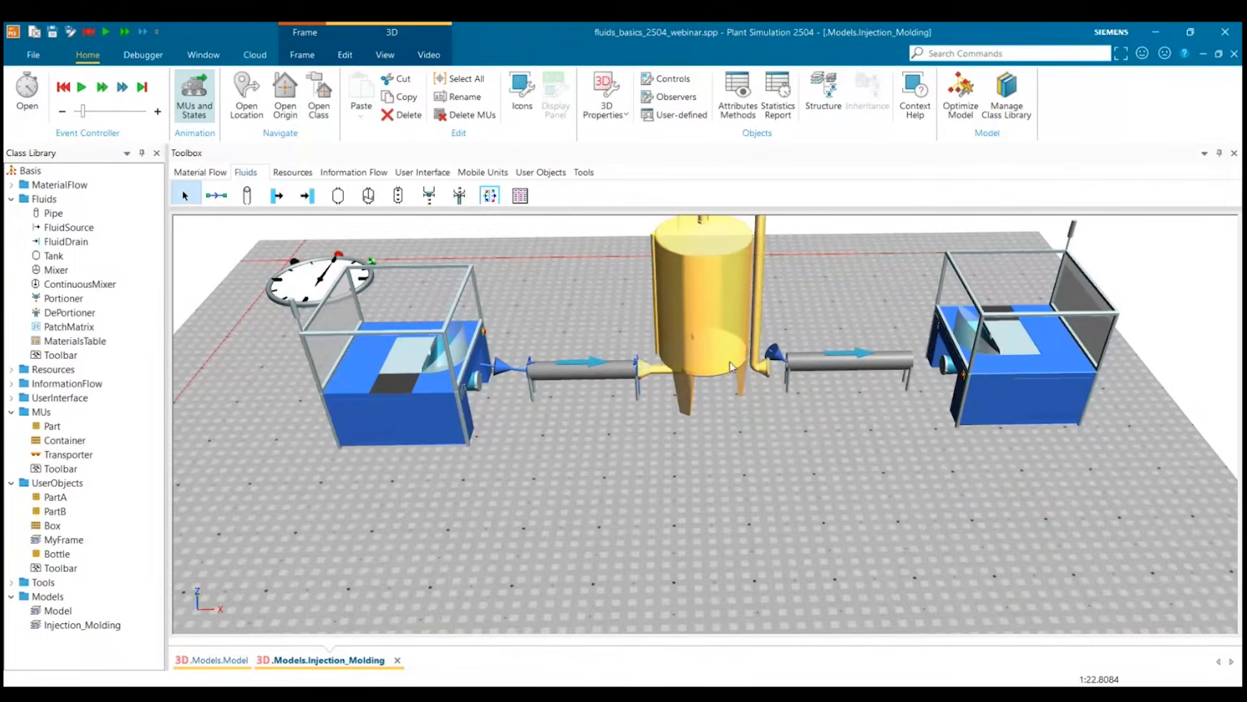
# Delete the second DePortioner beyond the end of the second pipe.
pyautogui.click(980, 370)
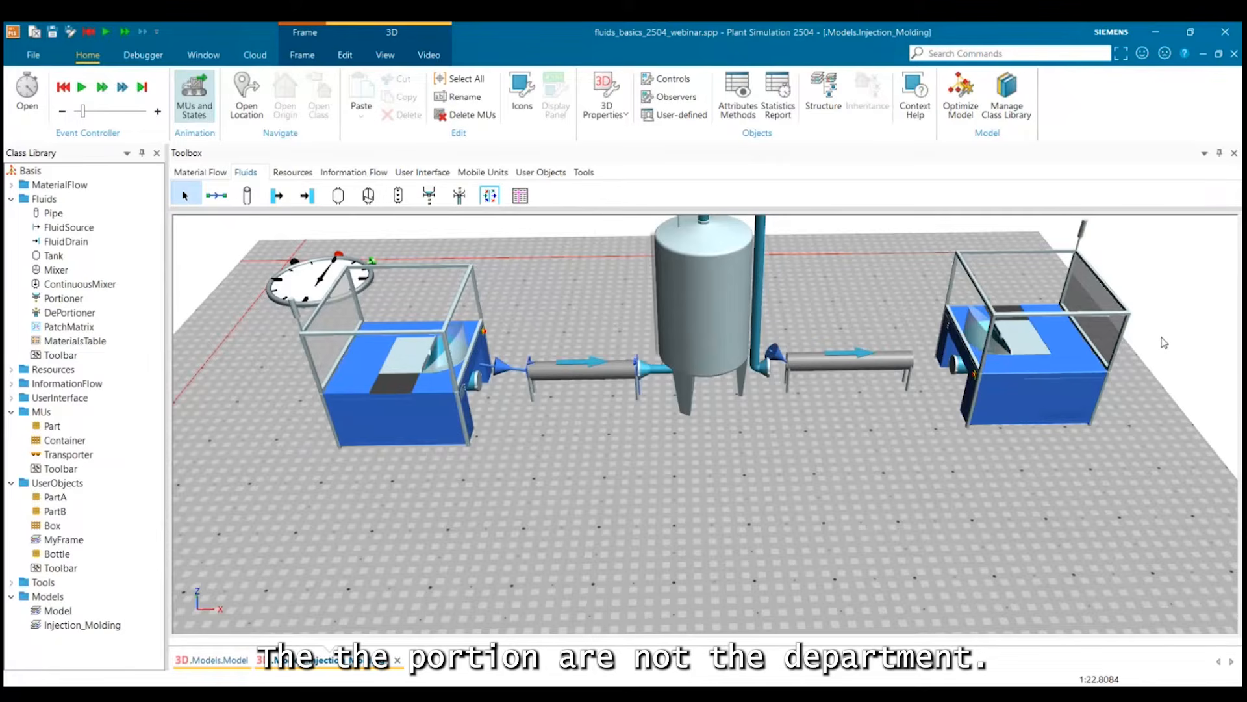
pyautogui.click(1066, 389)
pyautogui.click(1066, 387)
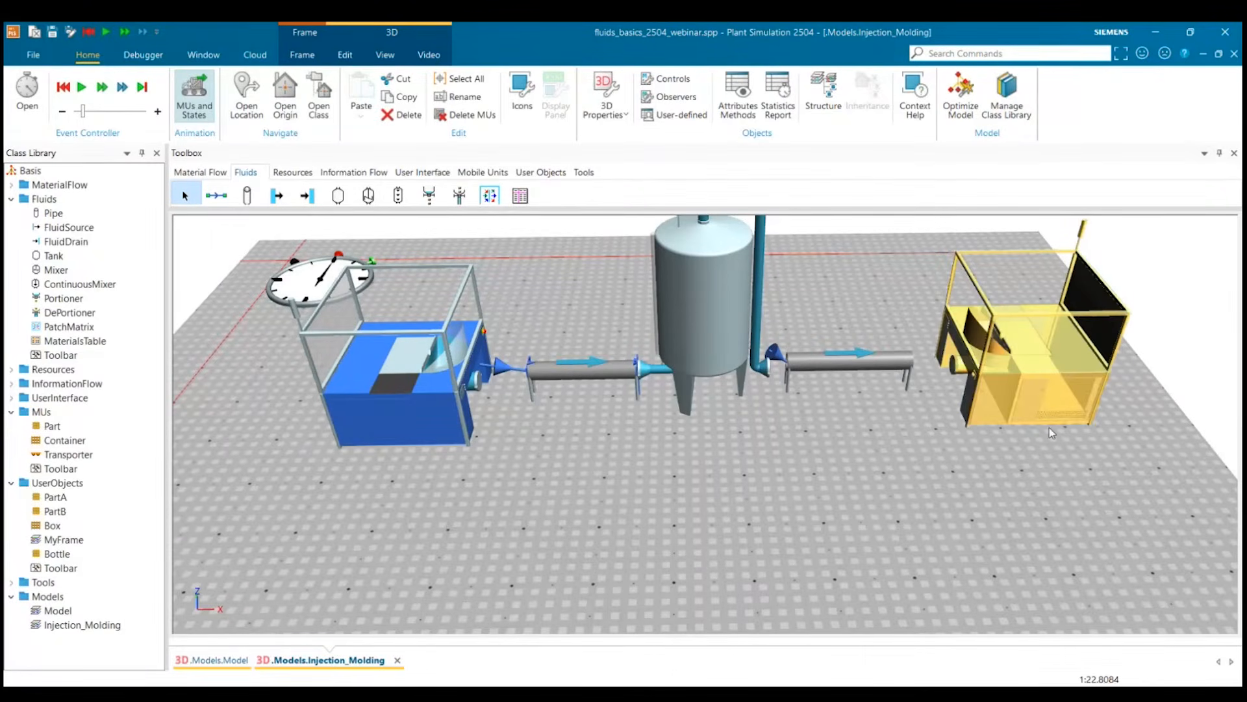
pyautogui.click(1050, 428)
pyautogui.click(1037, 373)
pyautogui.press('Delete')
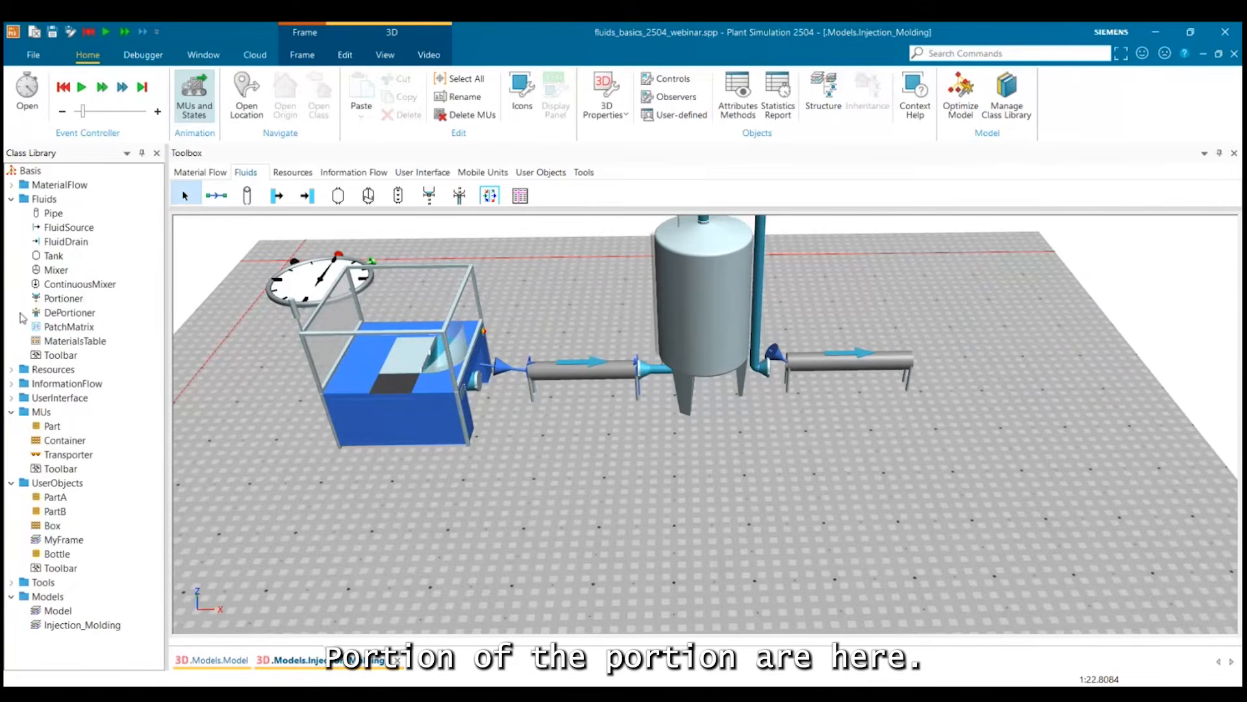
# Place a Portioner beyond the end of the second pipe, where the deleted DePortioner stood.
pyautogui.moveTo(57, 303); pyautogui.dragTo(1025, 394)
pyautogui.click(1026, 395)
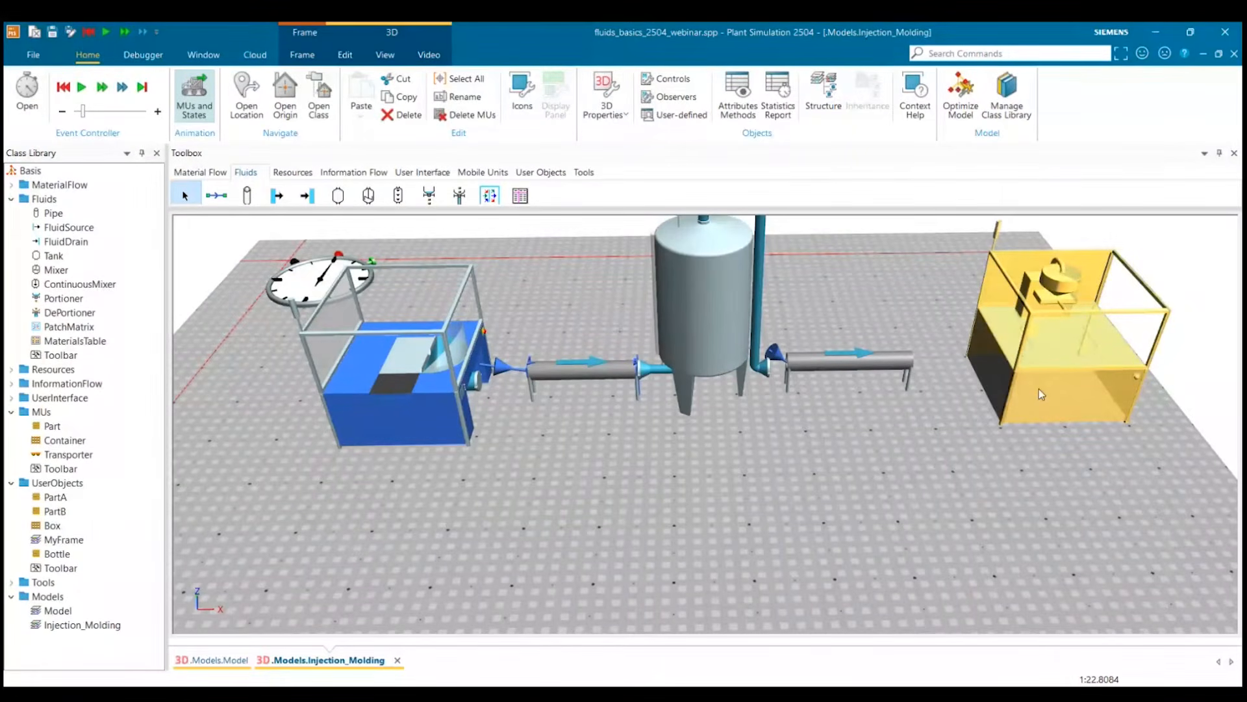
pyautogui.hotkey('ctrl', 'r')
pyautogui.press('Escape')
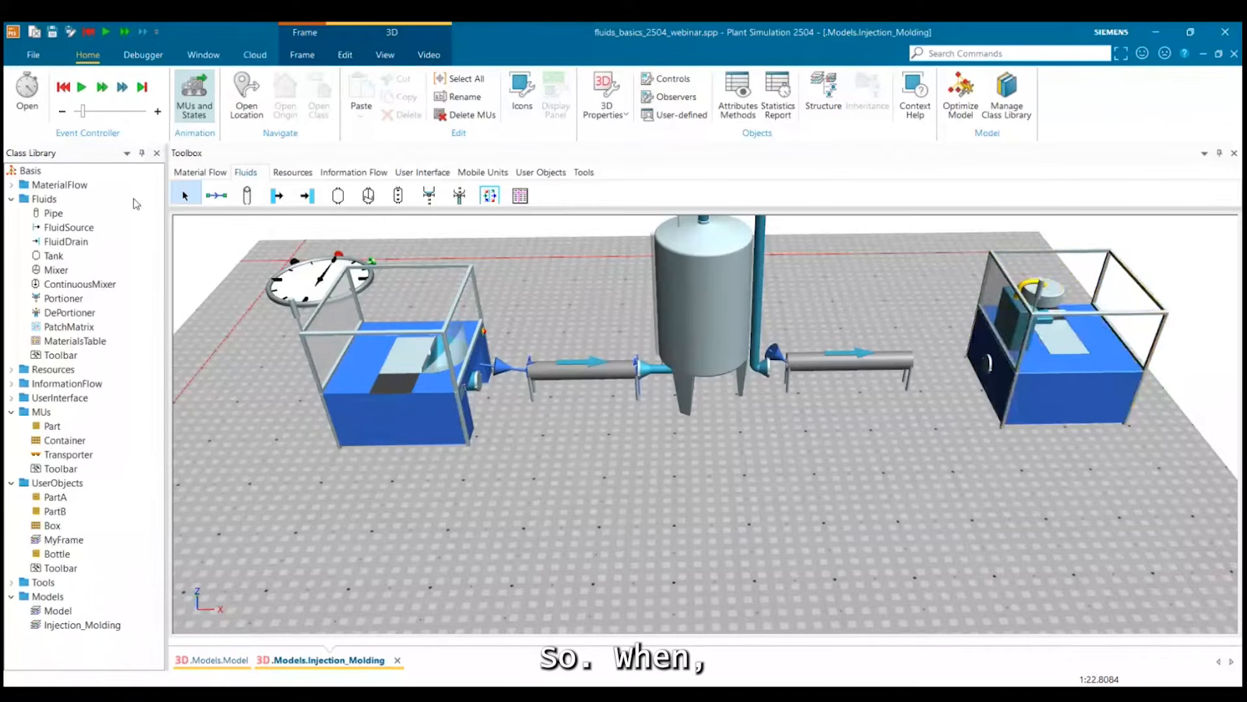
# Connect the second pipe to the Portioner with a connector.
pyautogui.click(217, 195)
pyautogui.click(910, 361)
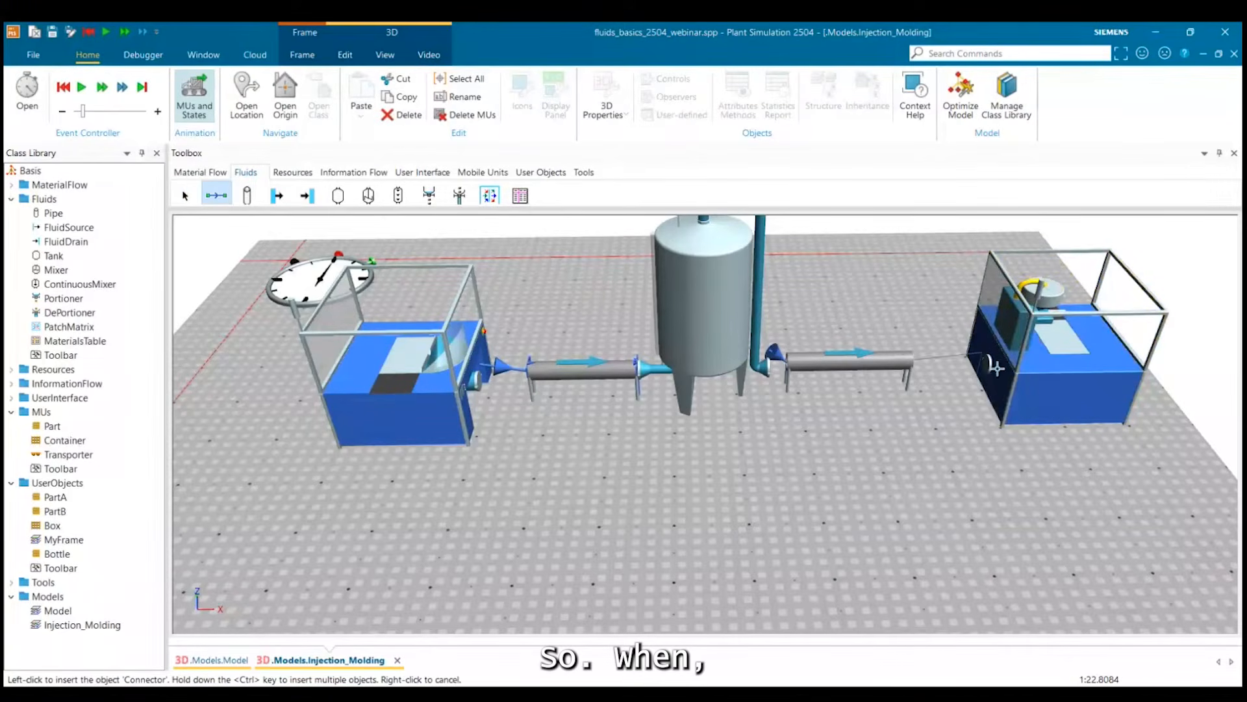
pyautogui.click(1039, 351)
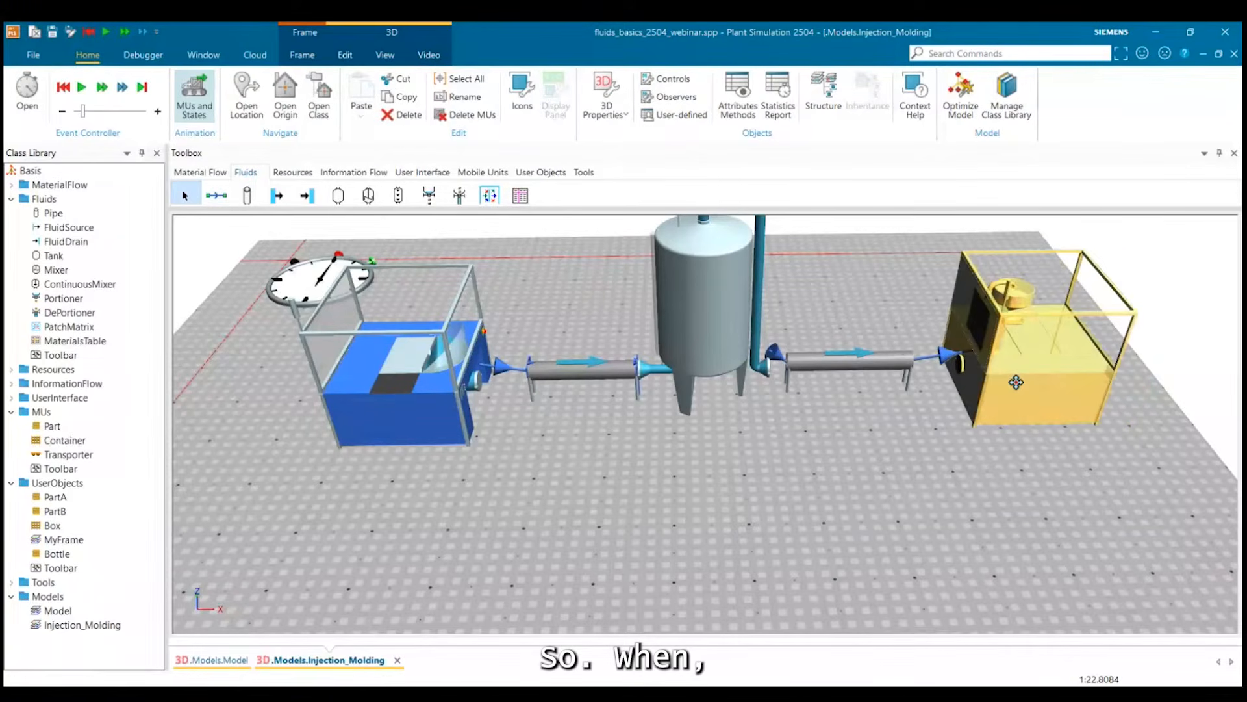
# Move the second pipe up against the tank's outlet and the Portioner up against that pipe's end.
pyautogui.hotkey('ctrl', 'r')
pyautogui.click(934, 439)
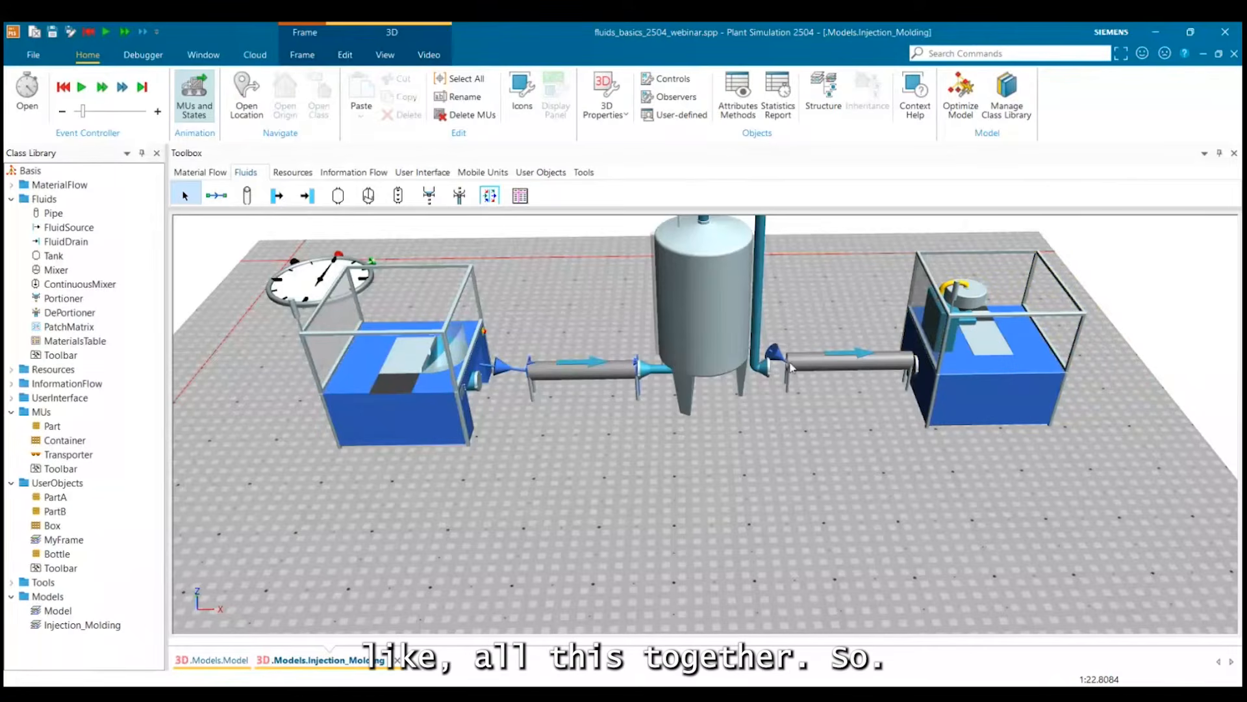
pyautogui.moveTo(791, 368); pyautogui.dragTo(773, 371)
pyautogui.moveTo(1039, 381); pyautogui.dragTo(1013, 382)
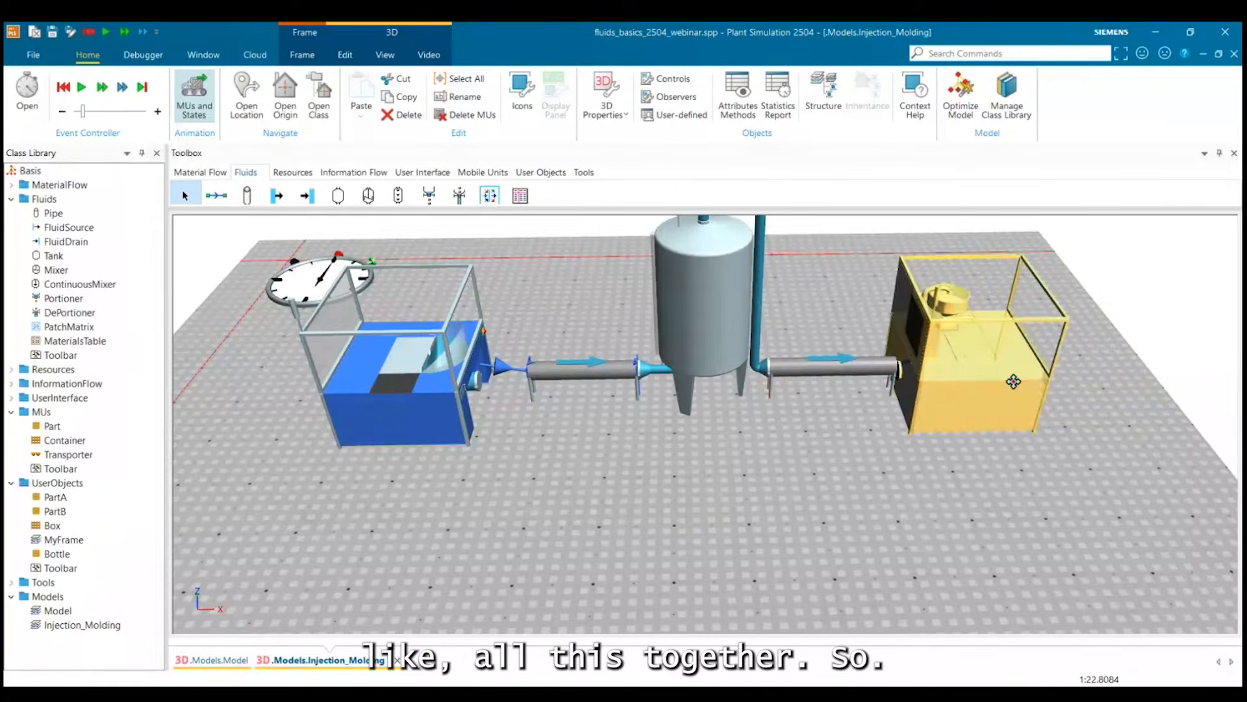
pyautogui.click(283, 569)
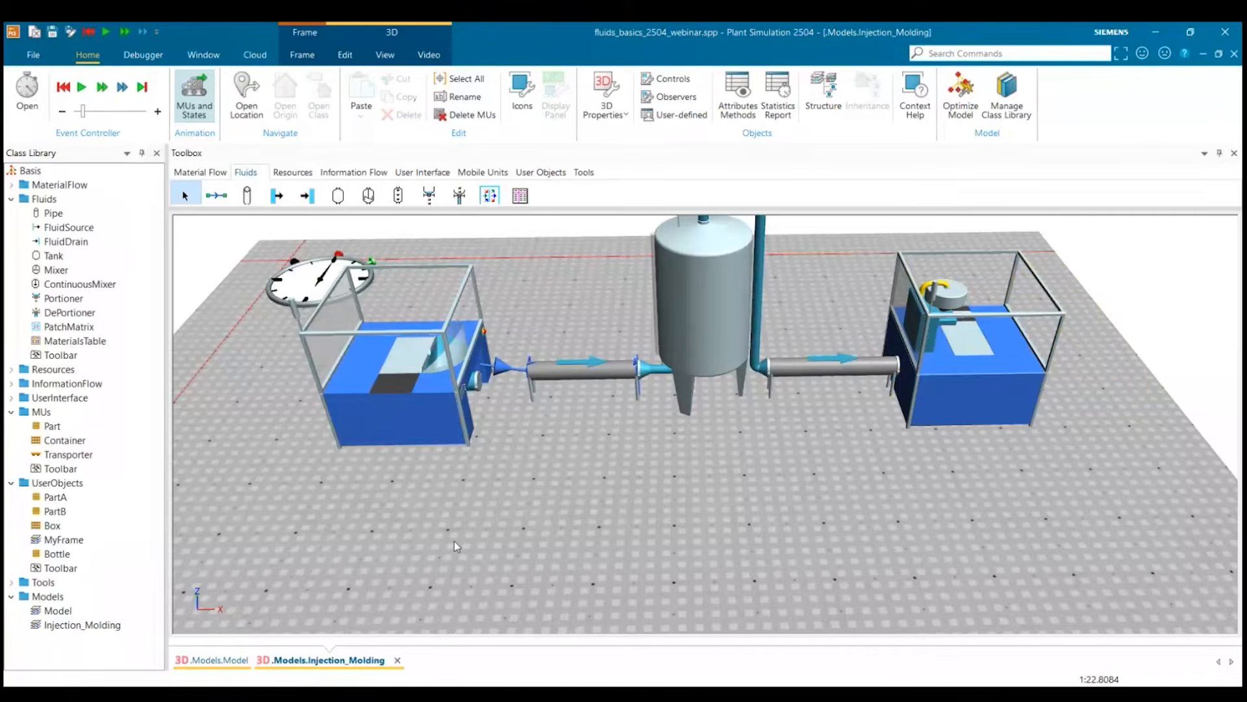
# Move the DePortioner up against the start of the first pipe.
pyautogui.moveTo(454, 541); pyautogui.dragTo(632, 520)
pyautogui.moveTo(590, 411); pyautogui.dragTo(639, 405)
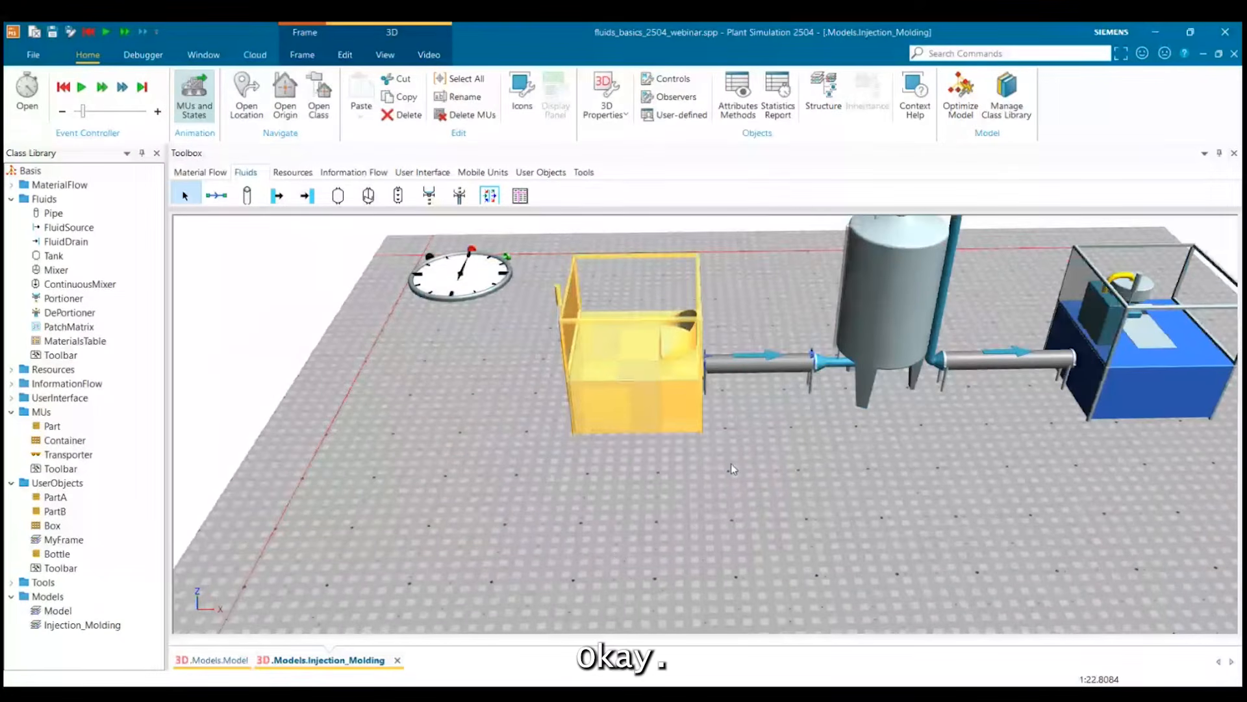
pyautogui.moveTo(731, 463); pyautogui.dragTo(839, 499)
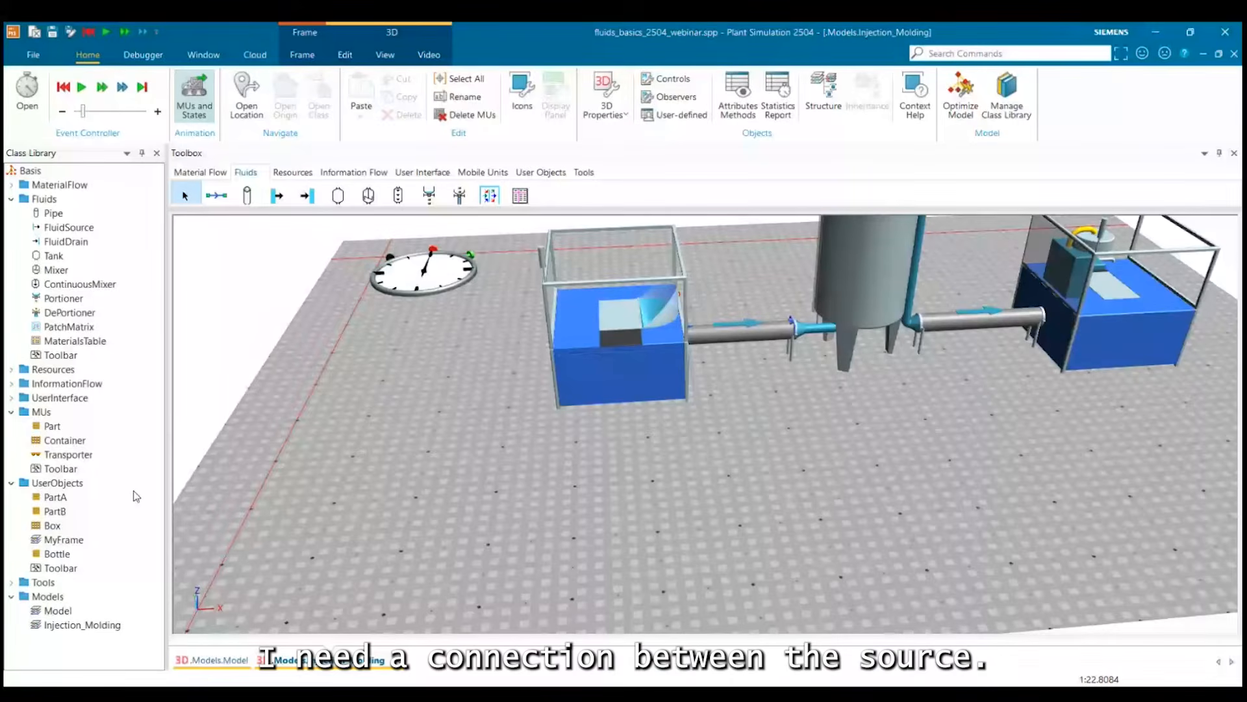
# Insert a Source from the material flow objects, upstream of the DePortioner and near the red axis line.
pyautogui.scroll(2, 548, 519)
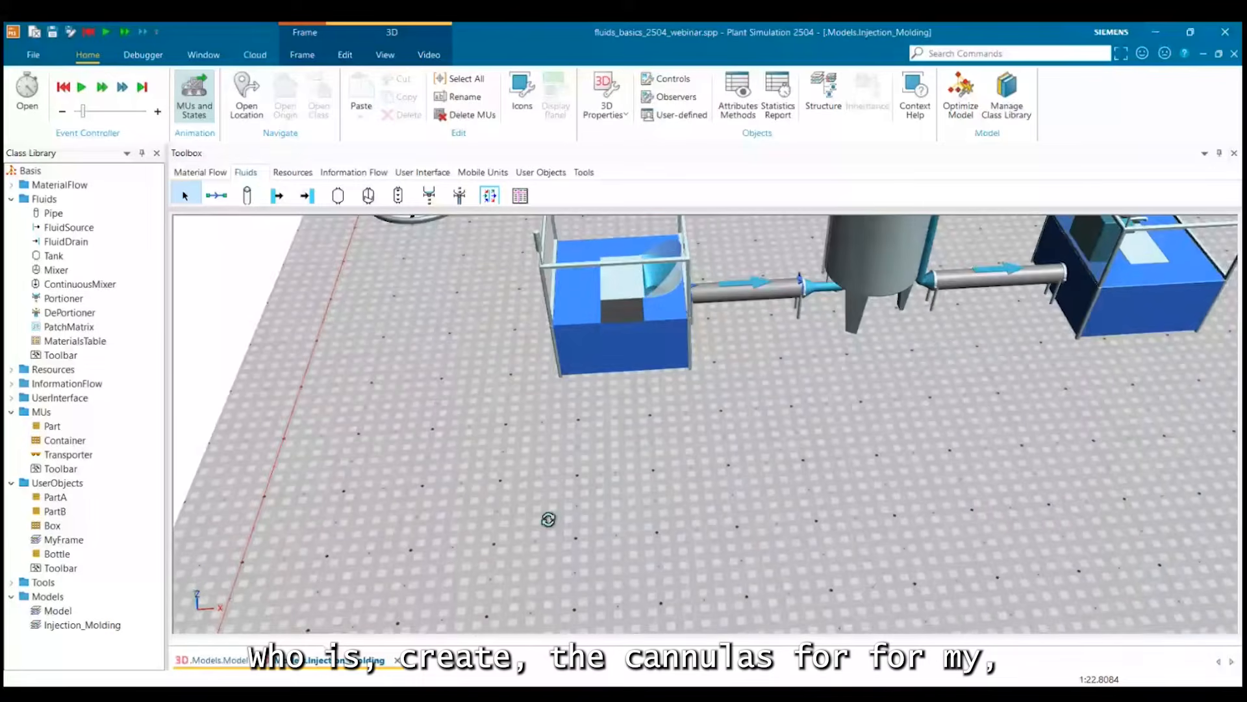
pyautogui.moveTo(548, 519); pyautogui.dragTo(520, 473)
pyautogui.moveTo(445, 351); pyautogui.dragTo(393, 416)
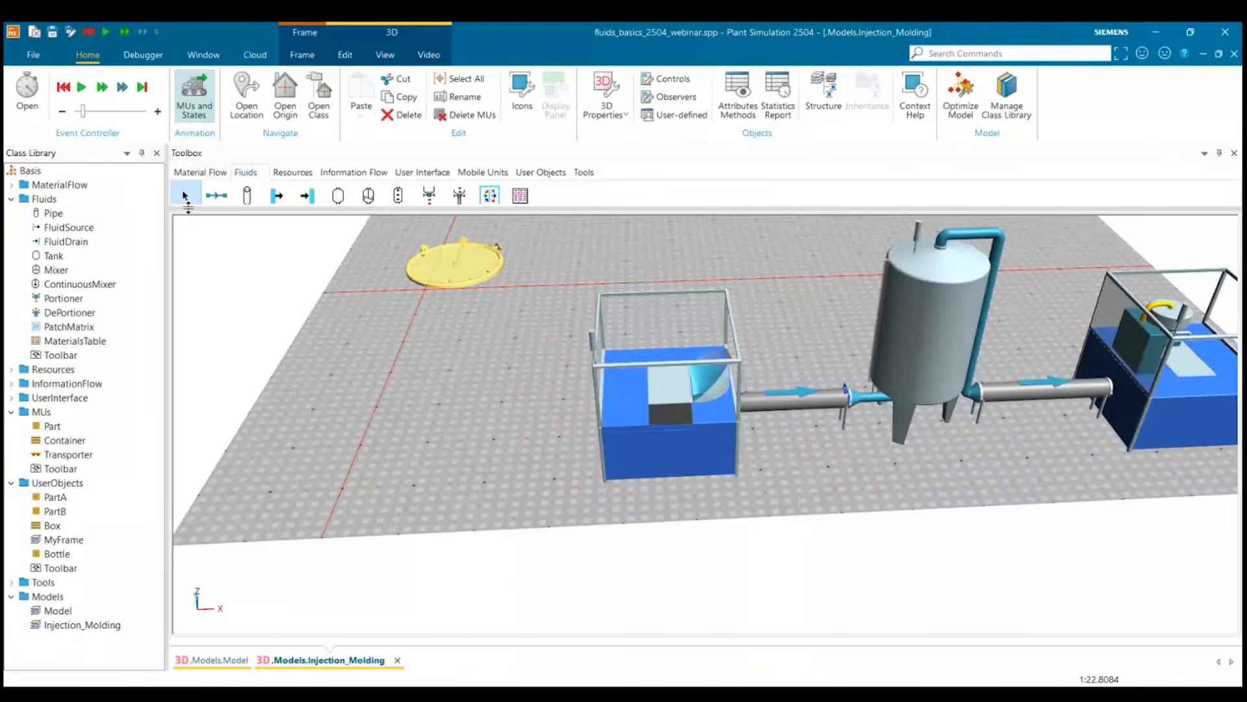
pyautogui.click(200, 173)
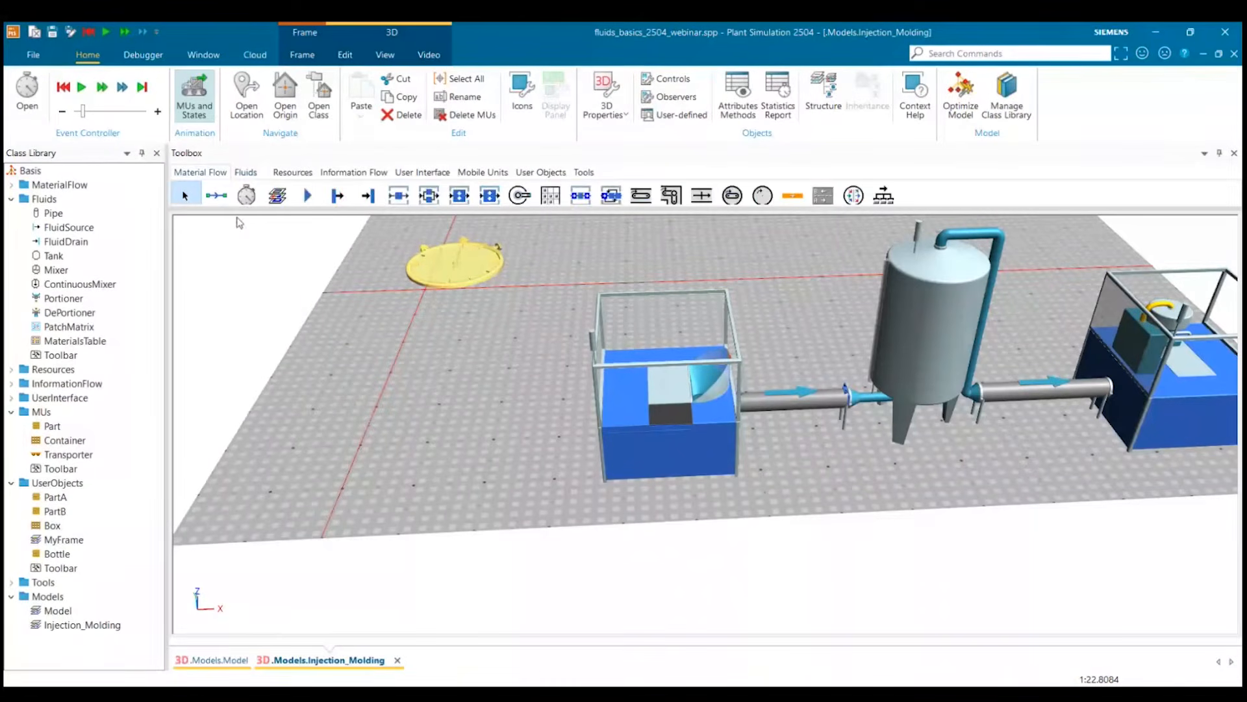
pyautogui.moveTo(334, 203); pyautogui.dragTo(337, 393)
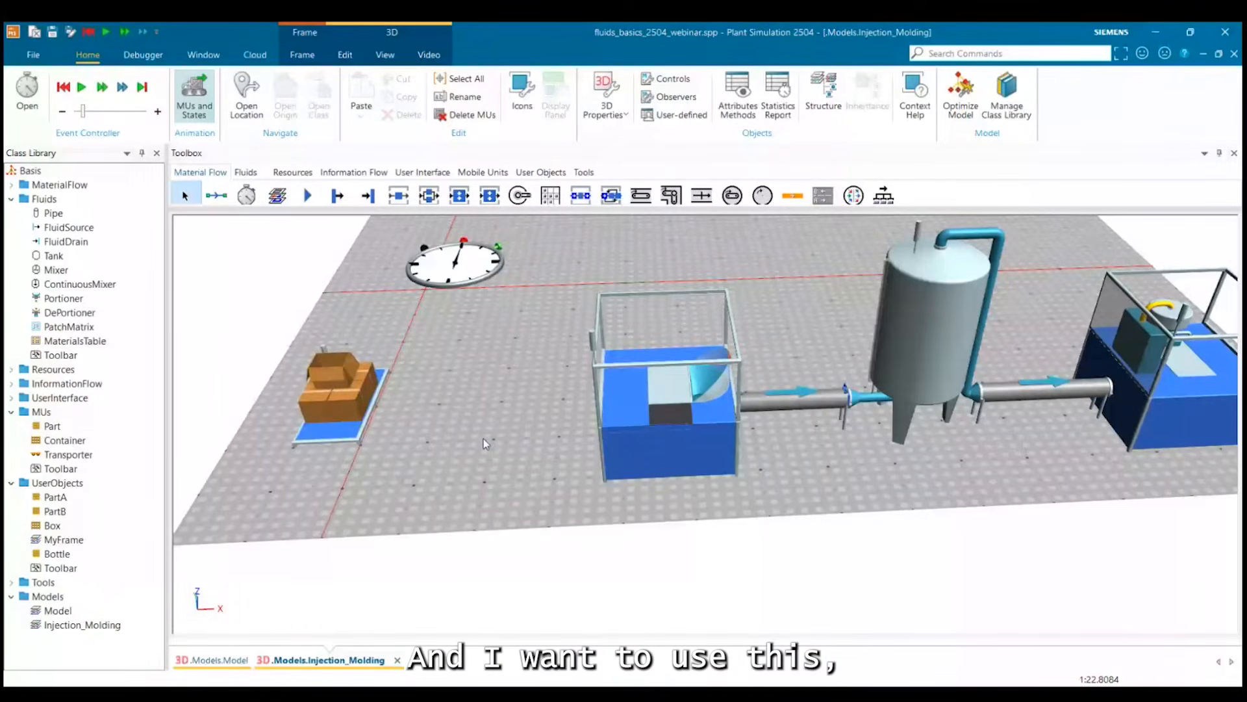
# Place one Workplace beside the Source and another beside the DePortioner, on the sides facing each other.
pyautogui.moveTo(484, 439); pyautogui.dragTo(484, 408)
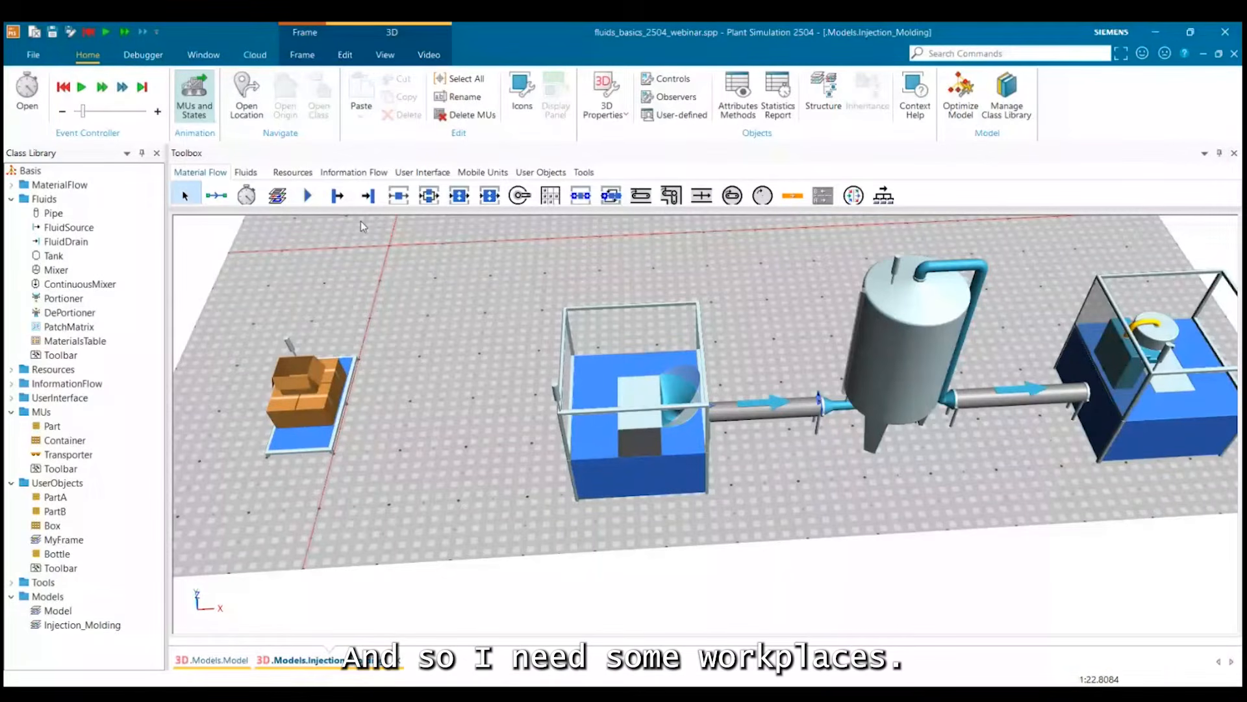
pyautogui.click(293, 173)
pyautogui.click(245, 196)
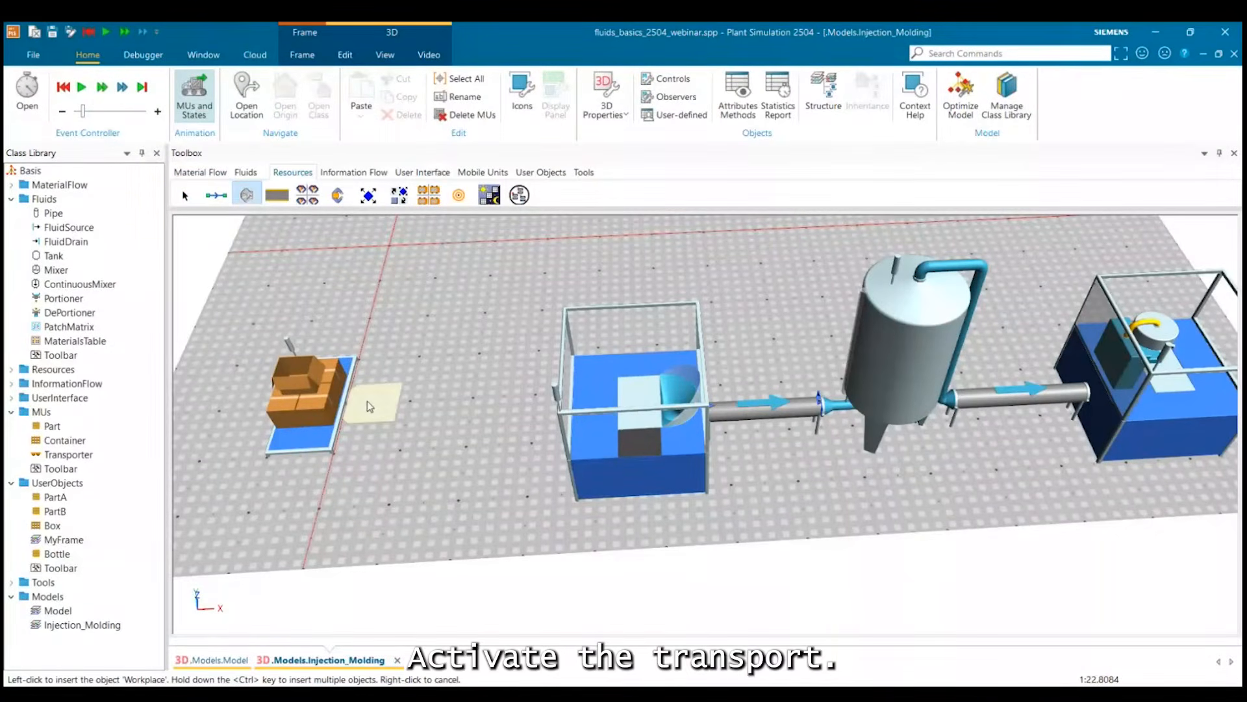
pyautogui.click(368, 400)
pyautogui.click(450, 437)
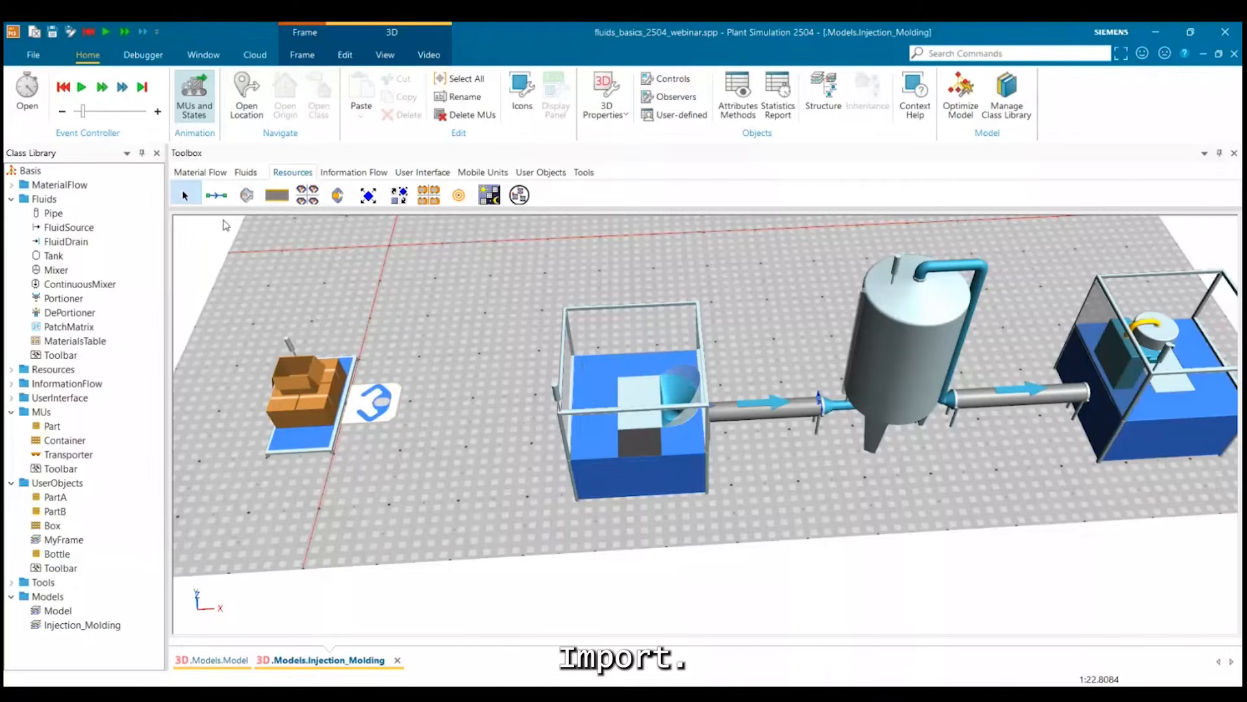
pyautogui.click(246, 197)
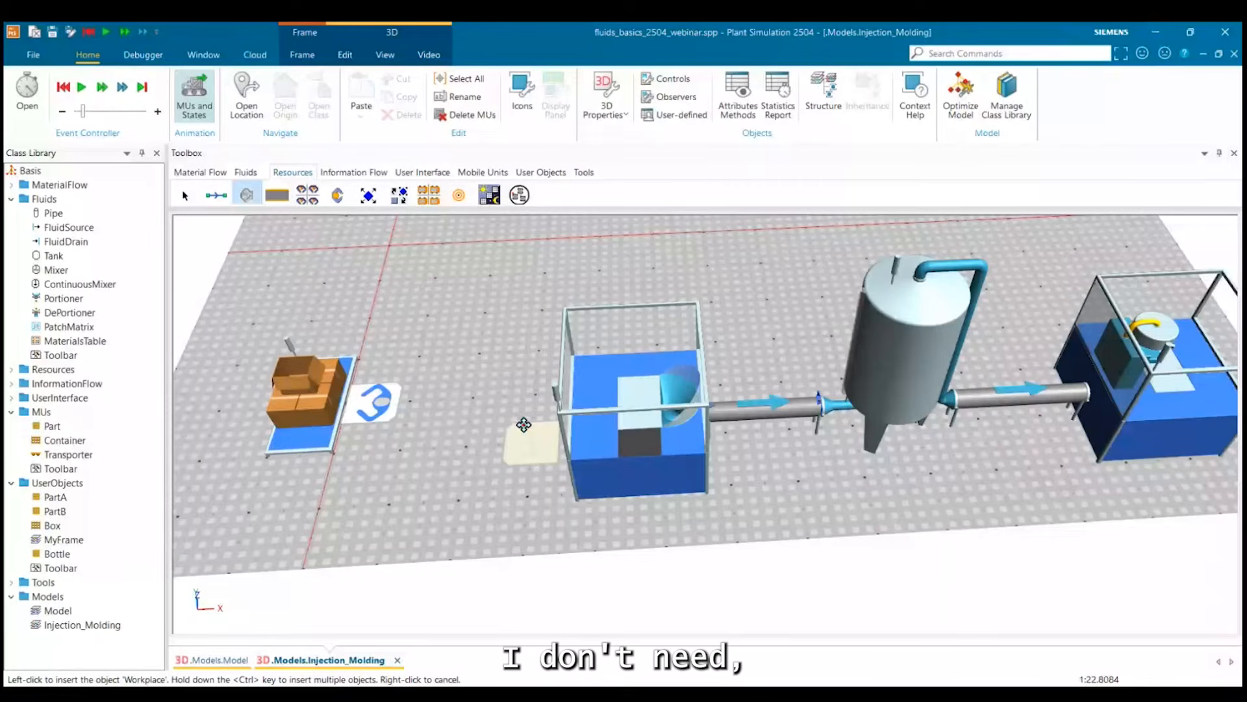
pyautogui.click(523, 424)
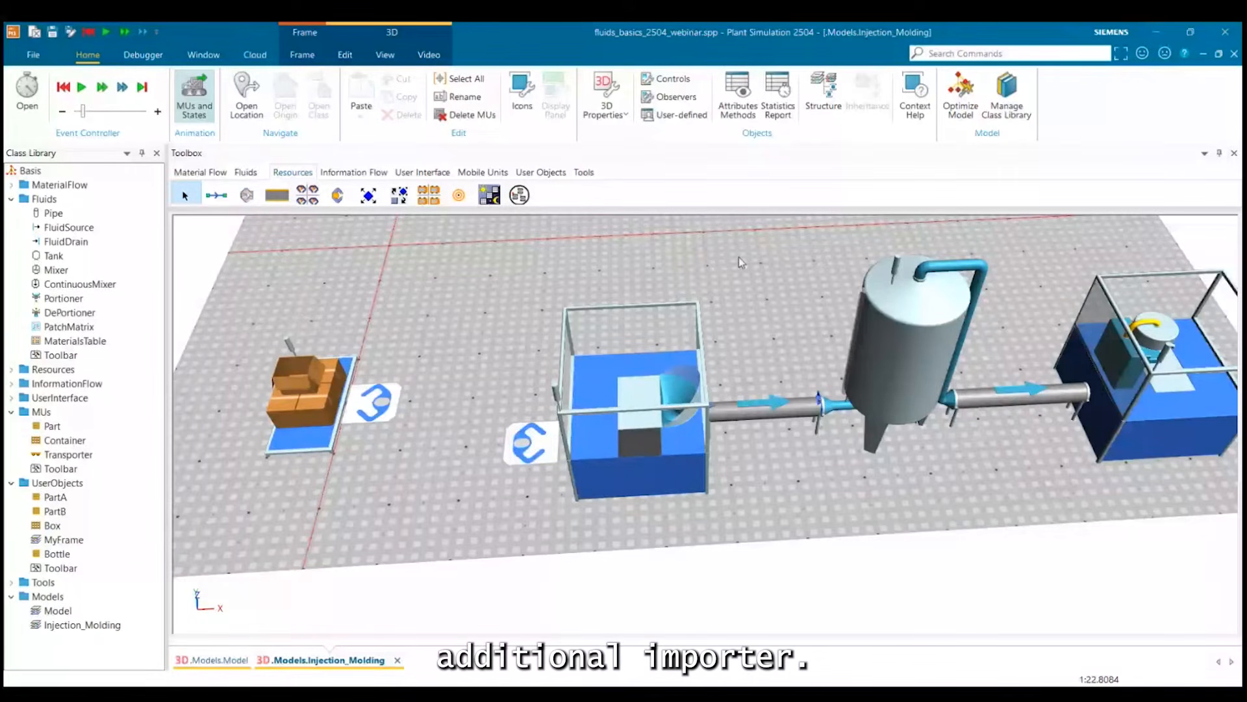
pyautogui.click(530, 444)
# Copy the Part class into the UserObjects folder and rename the copy Granules.
pyautogui.moveTo(435, 498); pyautogui.dragTo(412, 462)
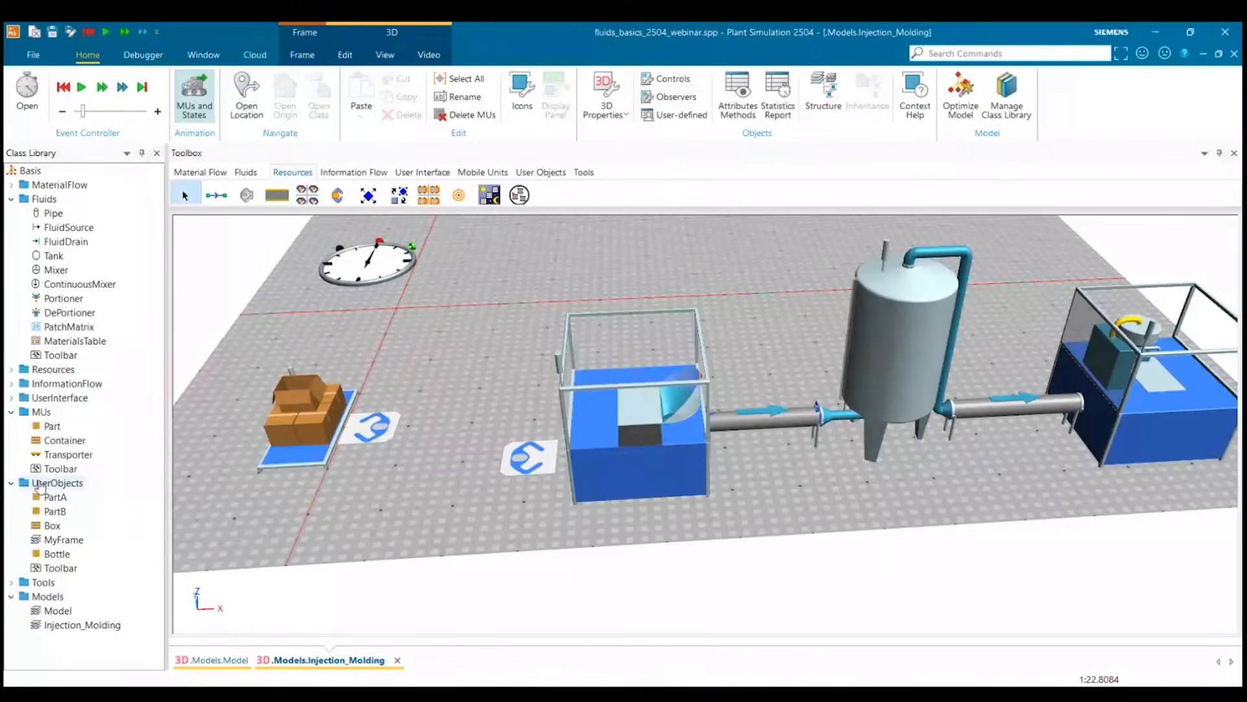
pyautogui.click(105, 189)
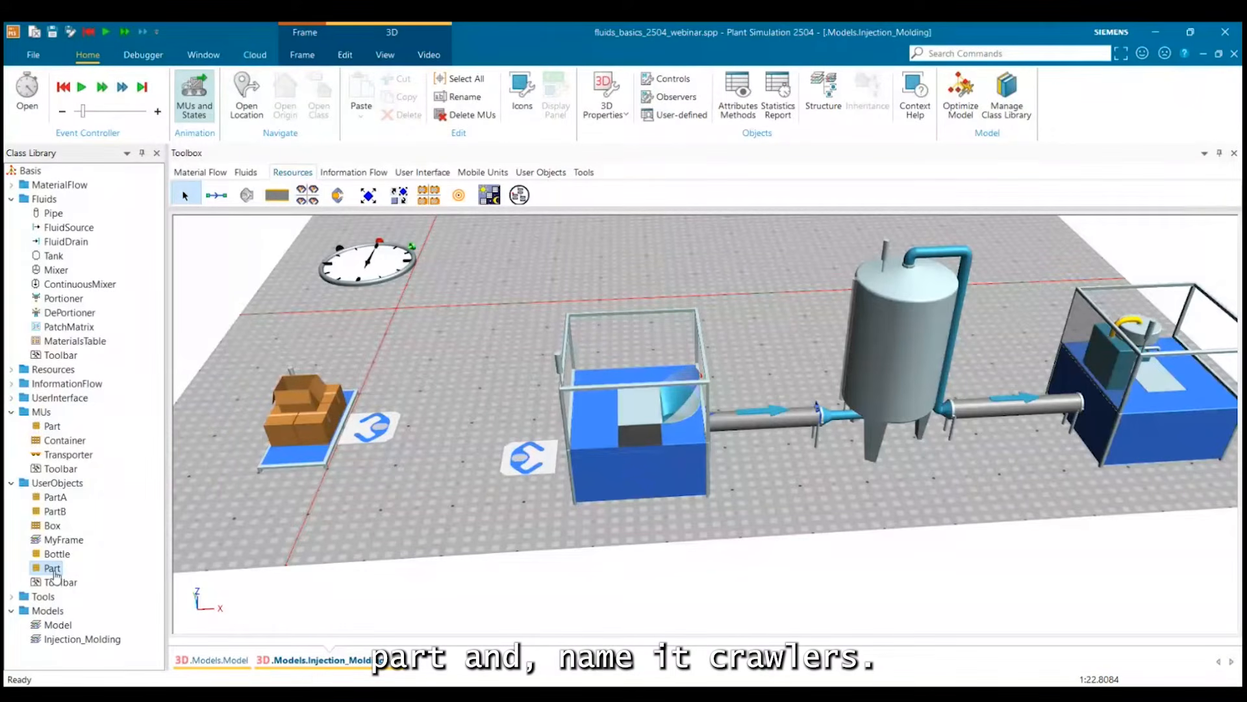
pyautogui.click(53, 569)
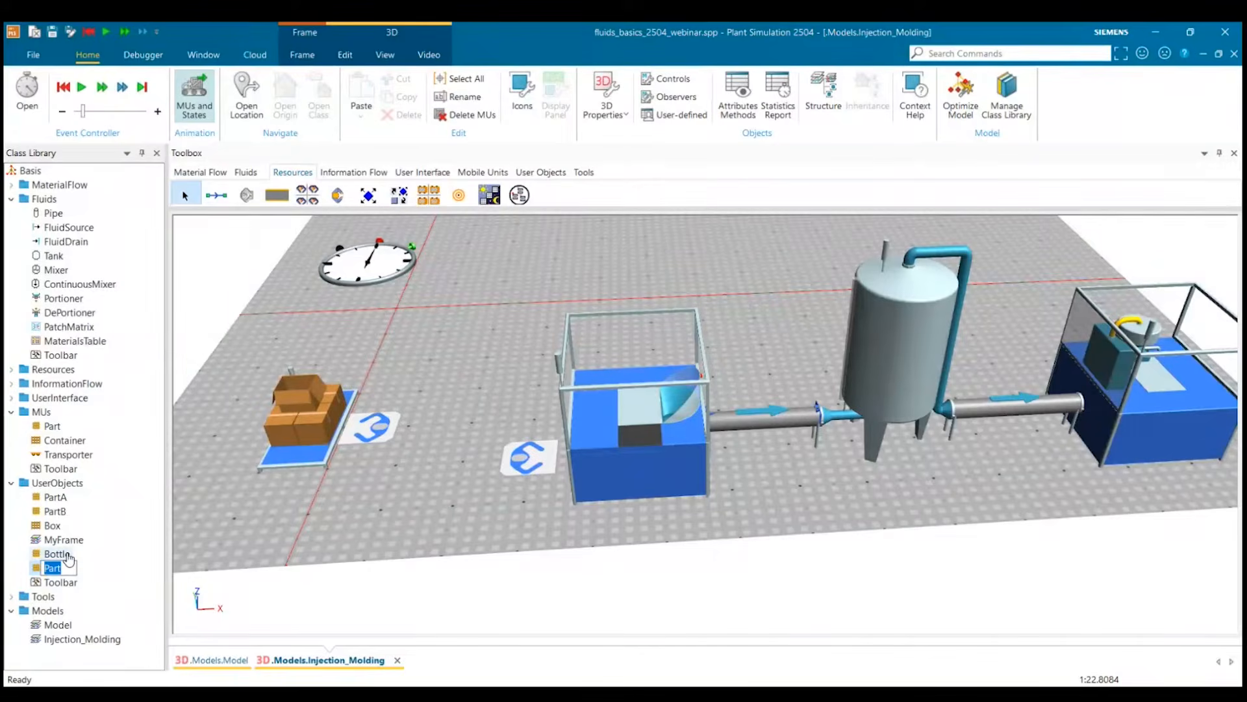
pyautogui.write('Granules')
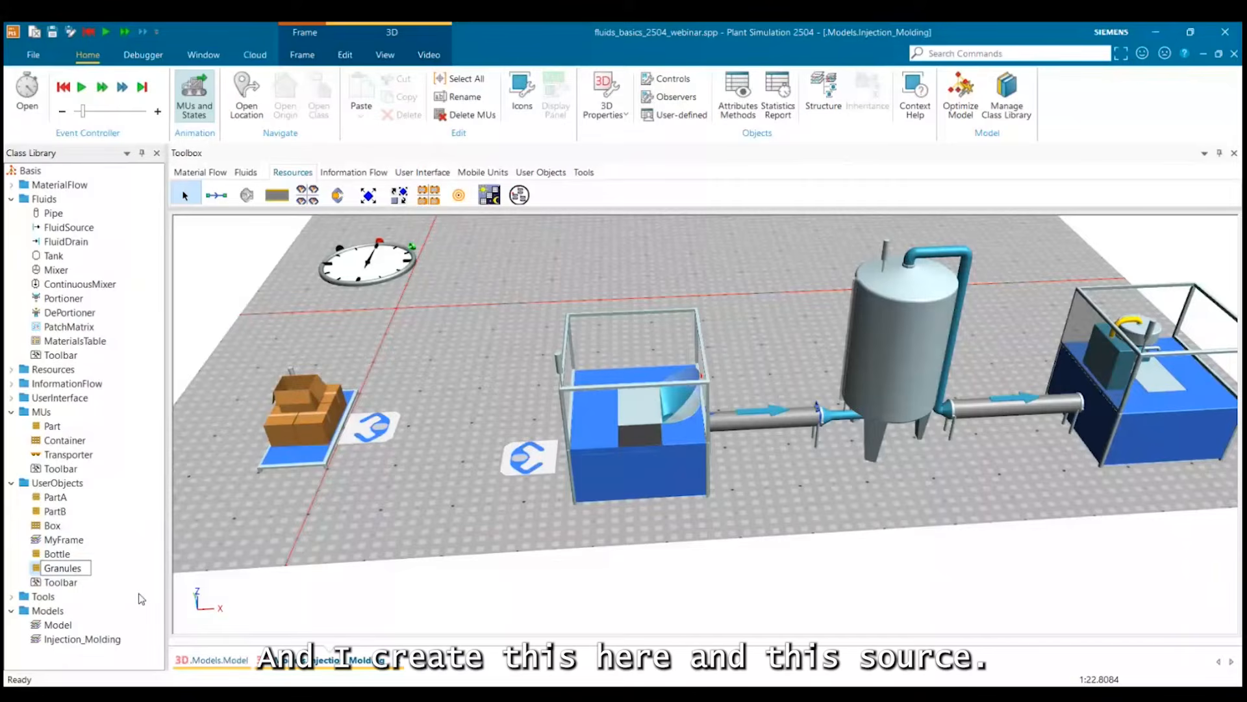
# Assign the Granules part to the Source as the MU it creates.
pyautogui.moveTo(65, 568); pyautogui.dragTo(300, 404)
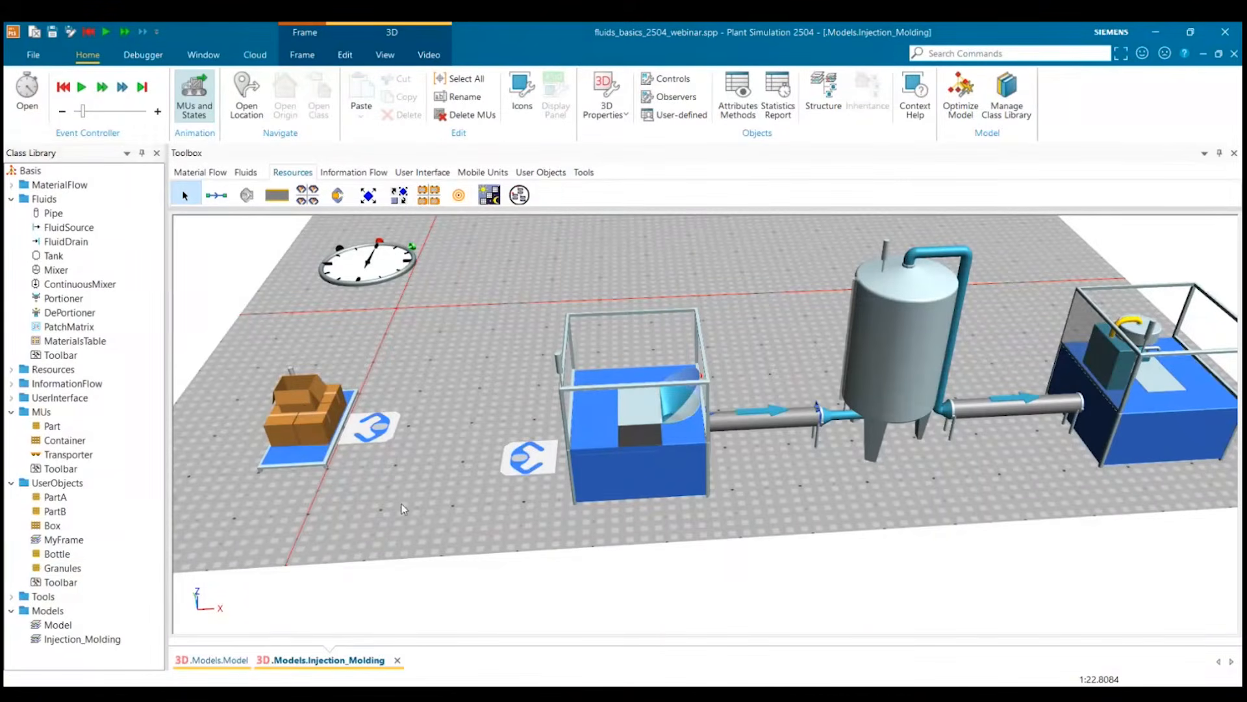
pyautogui.moveTo(402, 505); pyautogui.dragTo(396, 486)
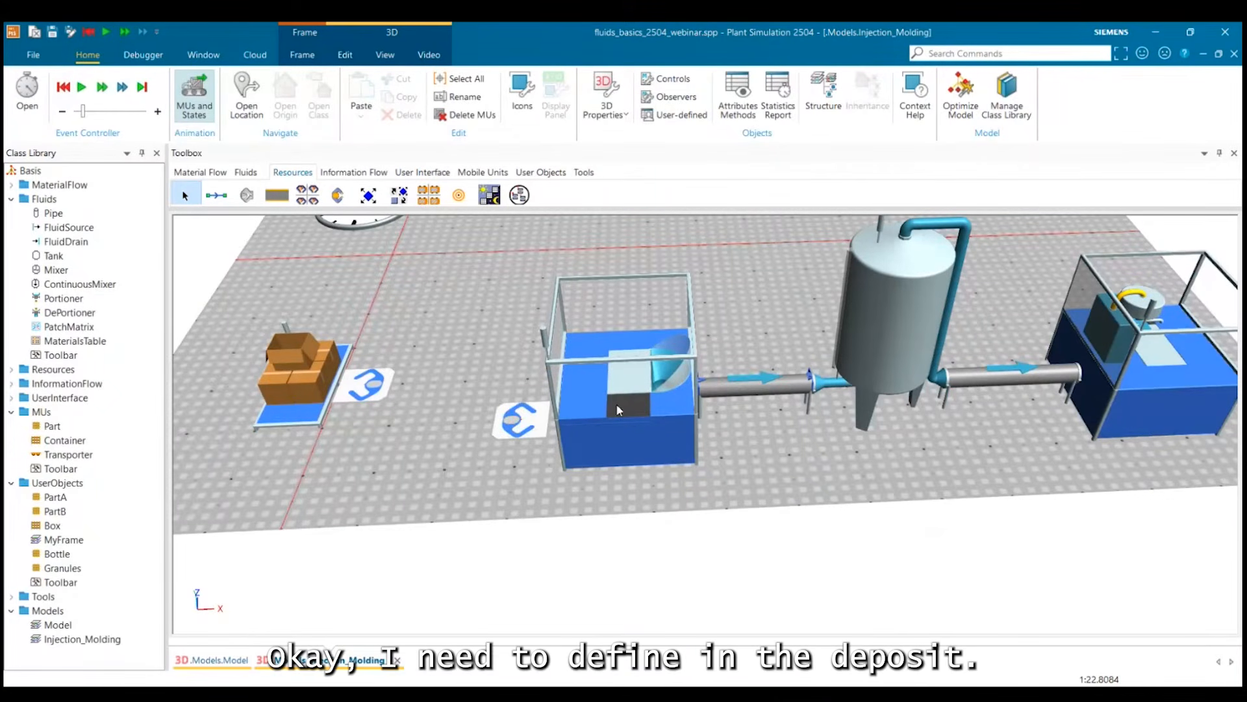
pyautogui.moveTo(712, 497); pyautogui.dragTo(694, 481)
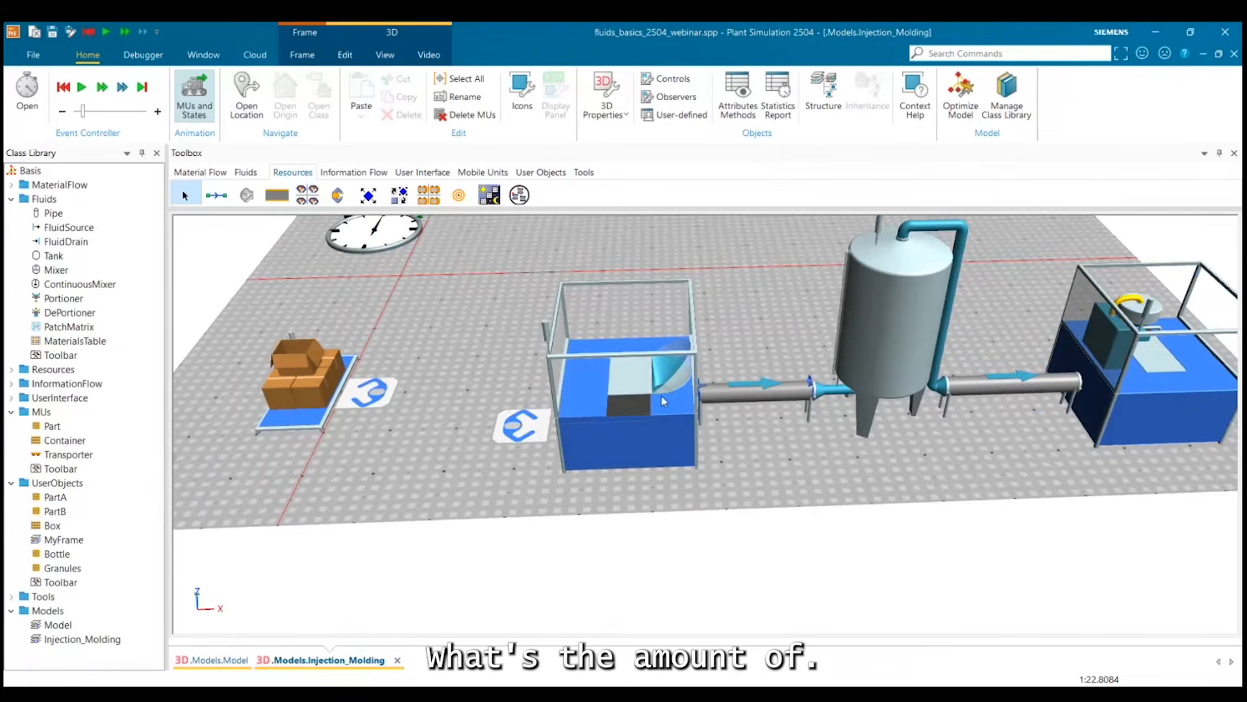
# Insert a MaterialsTable on the free floor in front of the Source.
pyautogui.click(627, 422)
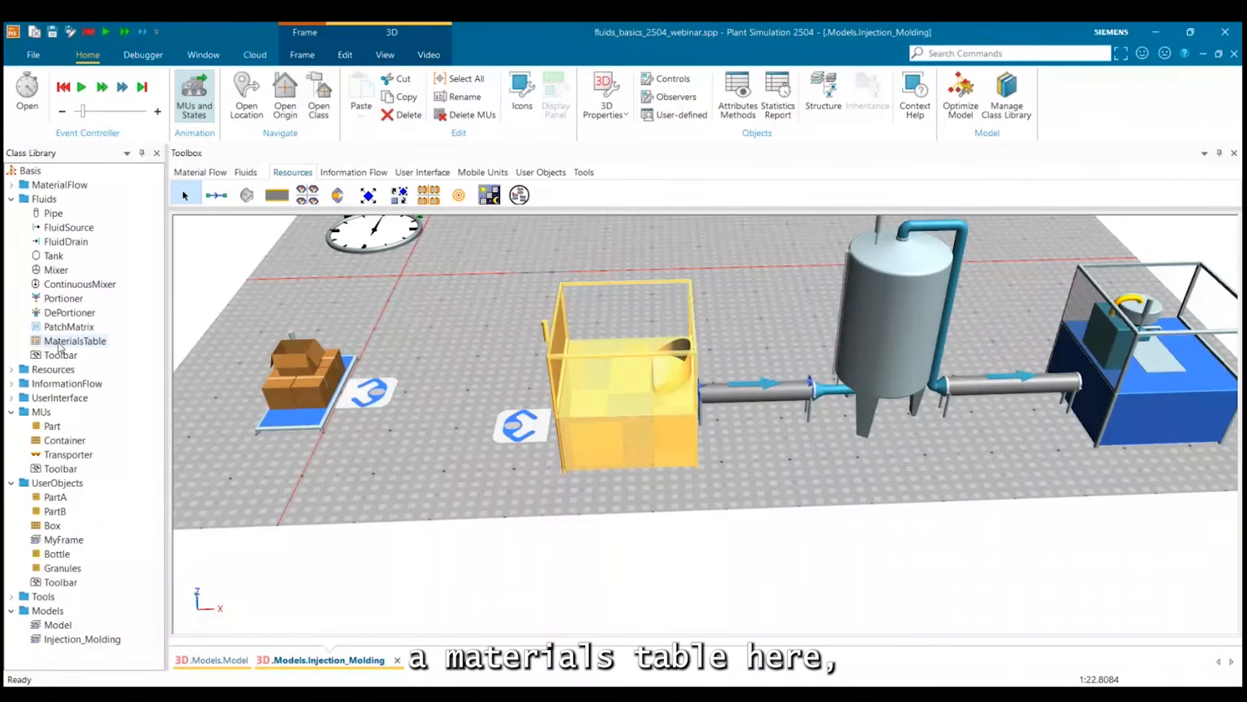
pyautogui.moveTo(60, 347); pyautogui.dragTo(495, 335)
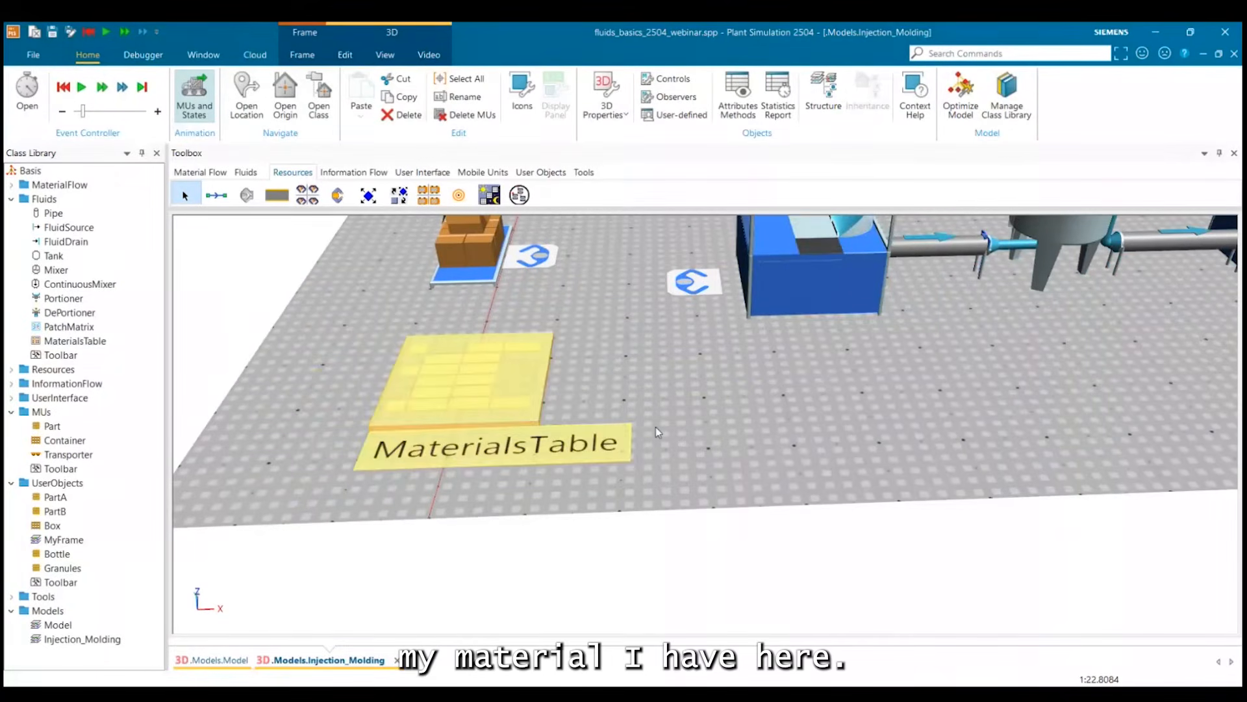
pyautogui.click(656, 426)
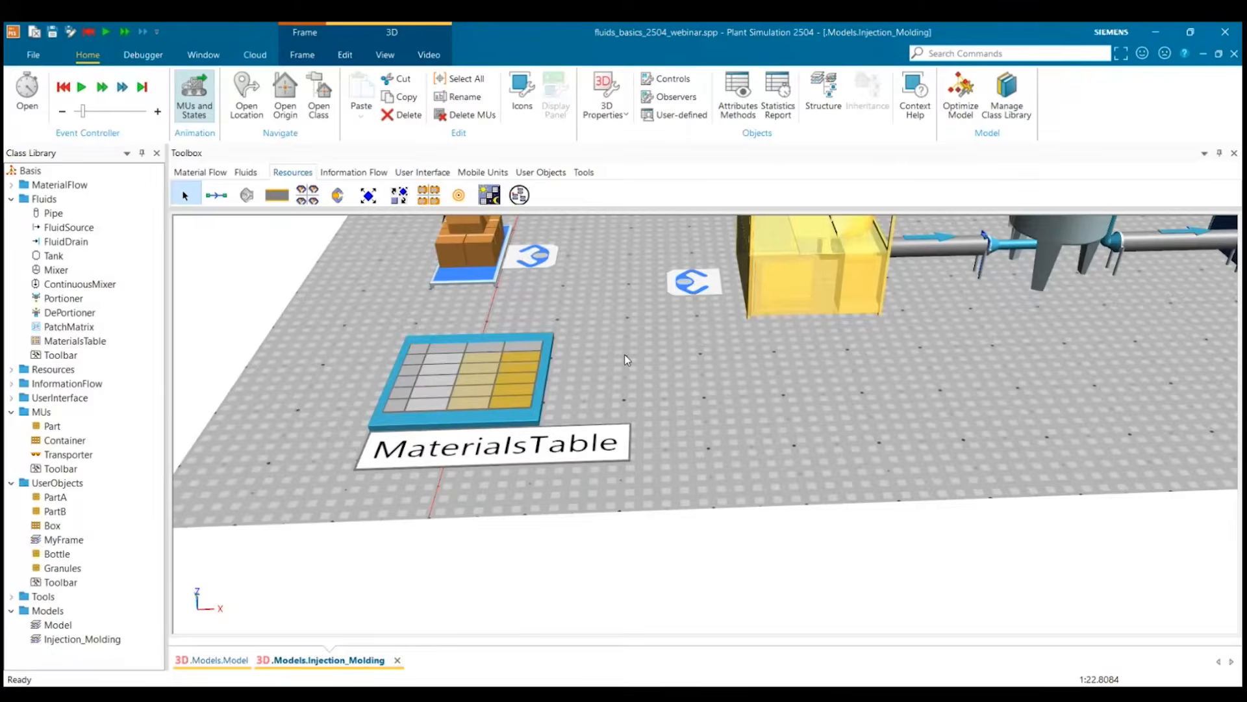
# Turn off content inheritance in the MaterialsTable and rename the material in row 1 to Granules.
pyautogui.doubleClick(518, 353)
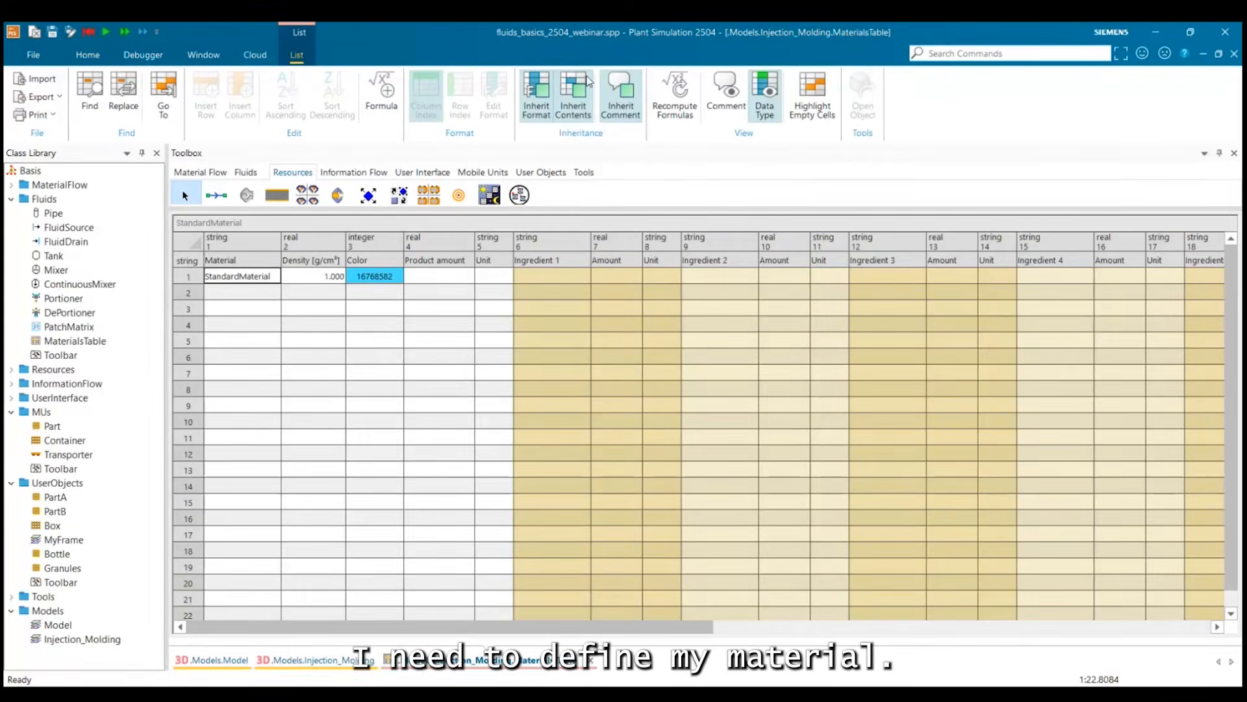
pyautogui.click(589, 81)
pyautogui.moveTo(276, 276); pyautogui.dragTo(185, 276)
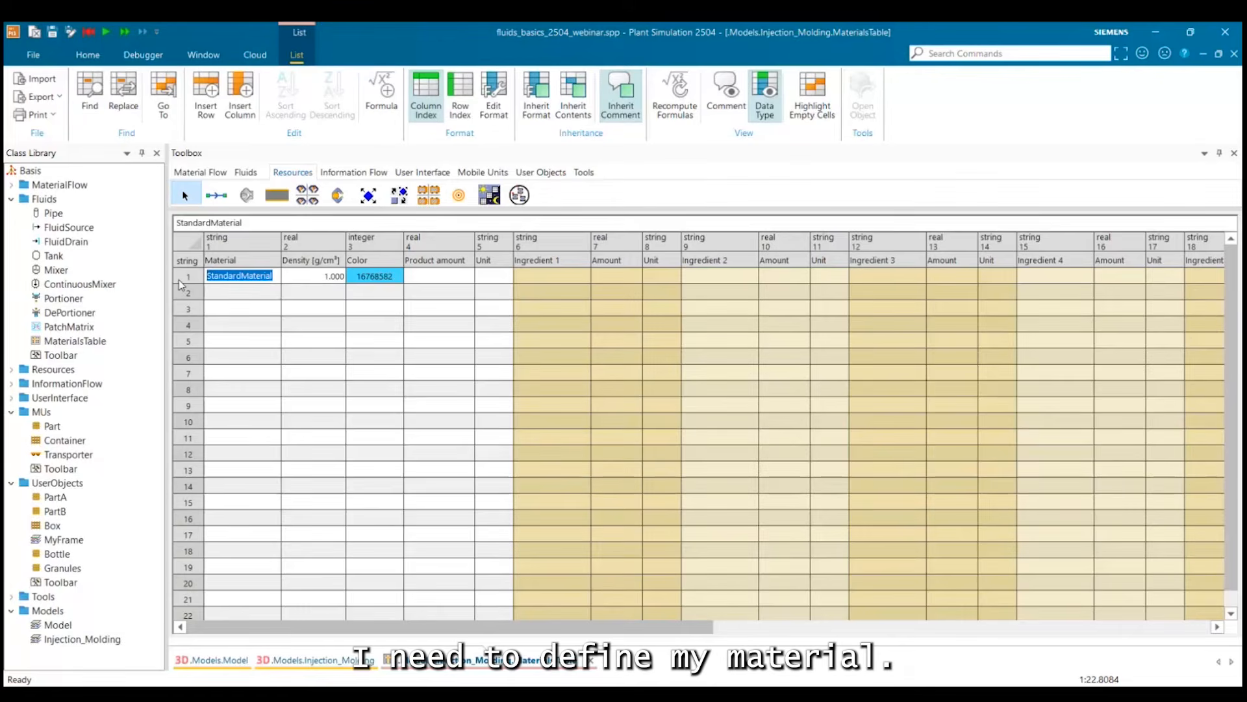
pyautogui.write('Granules')
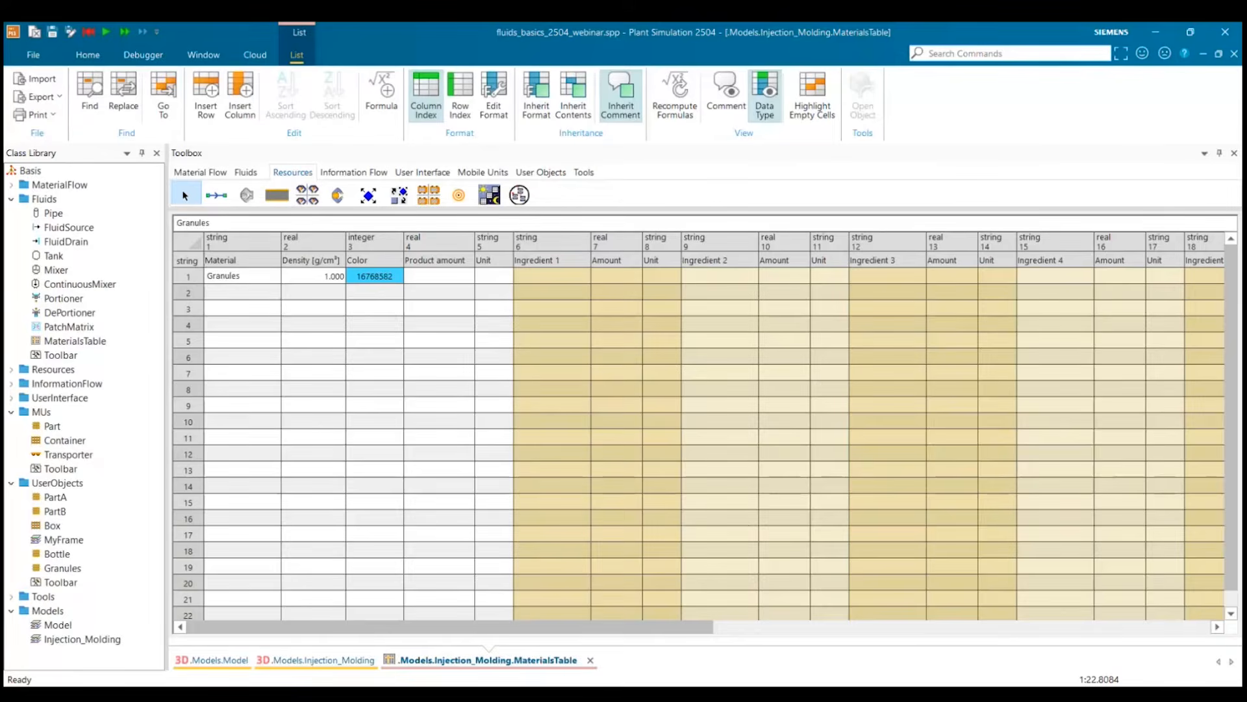
pyautogui.click(275, 340)
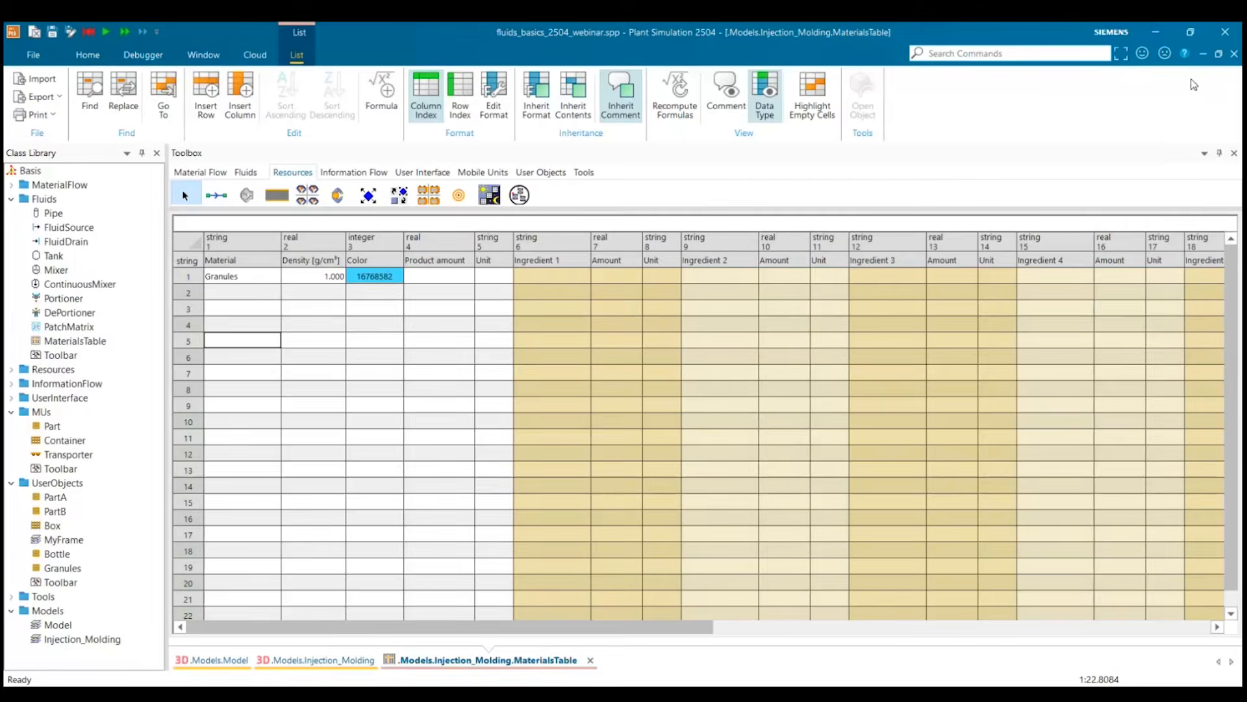
# Recheck the Granules entry in the MaterialsTable, close the table and select the tank in the Injection_Molding model.
pyautogui.click(1234, 54)
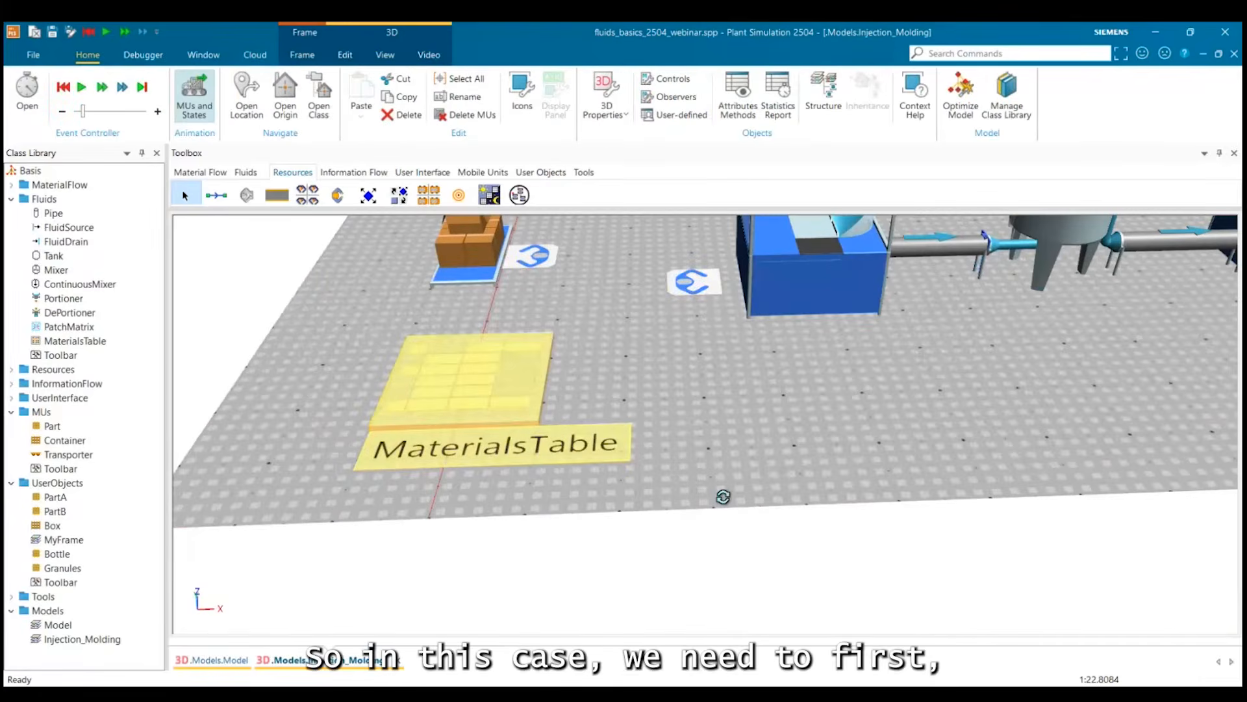
pyautogui.moveTo(723, 496); pyautogui.dragTo(695, 526)
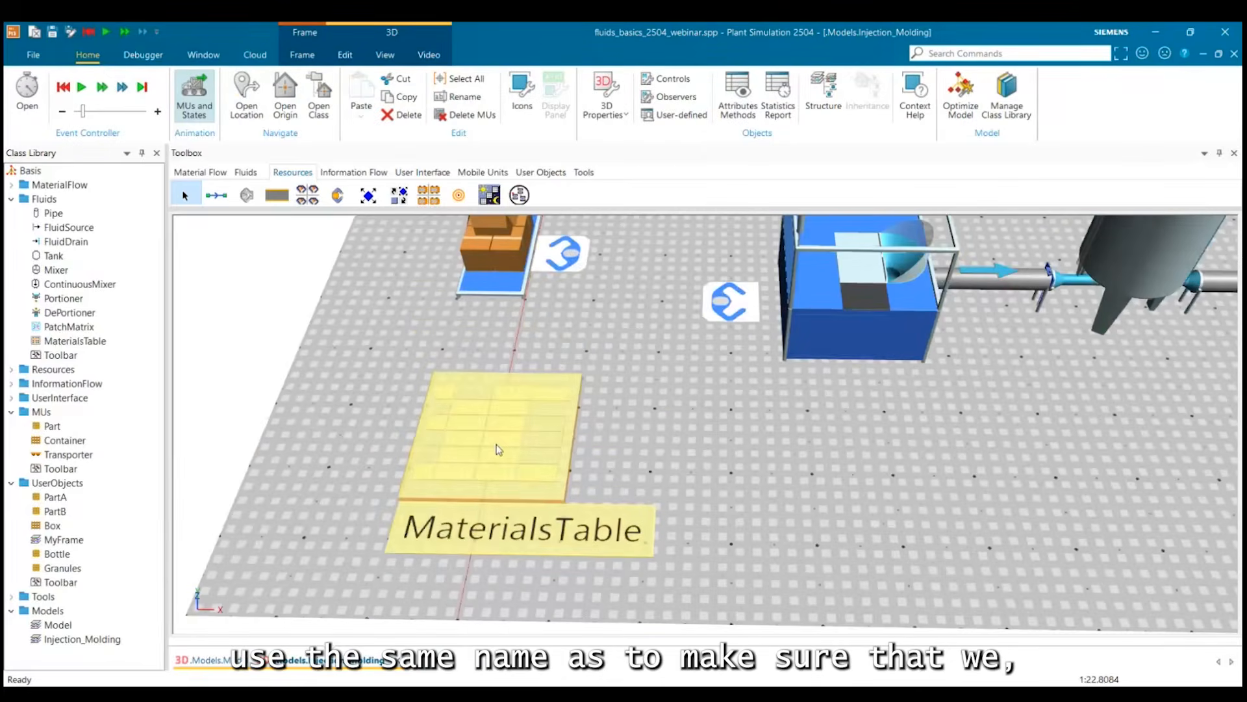
pyautogui.doubleClick(498, 449)
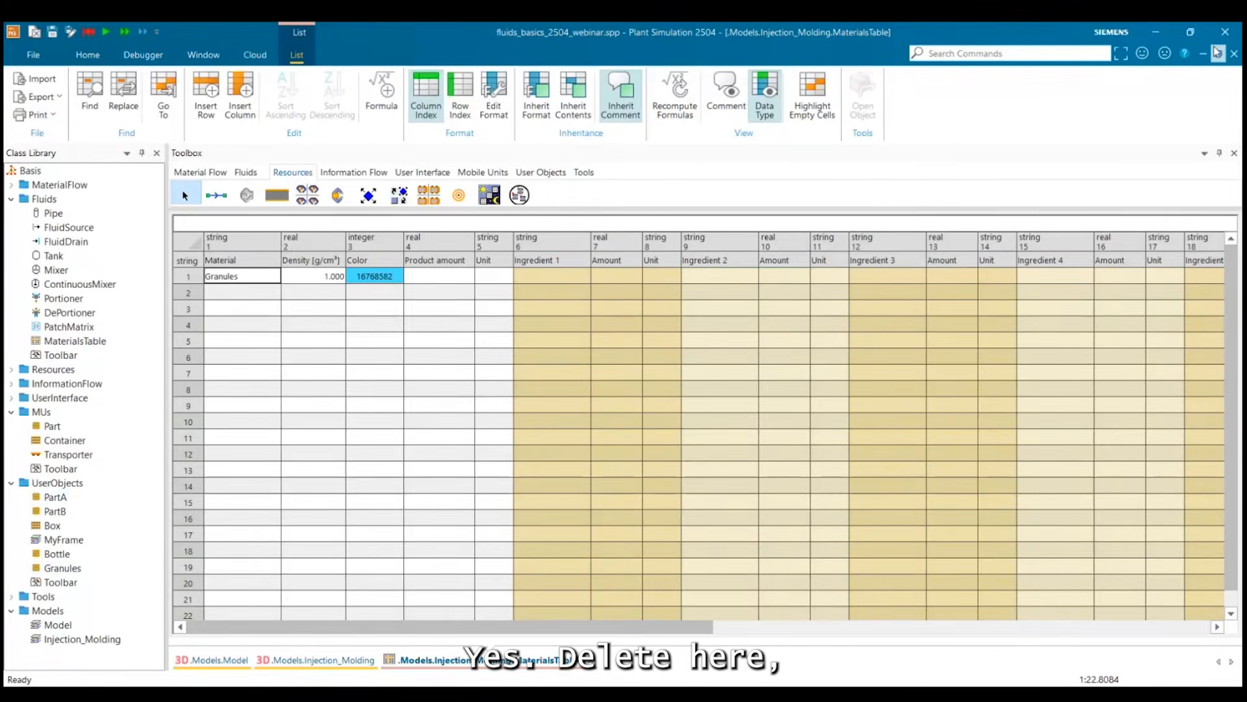
pyautogui.click(1235, 54)
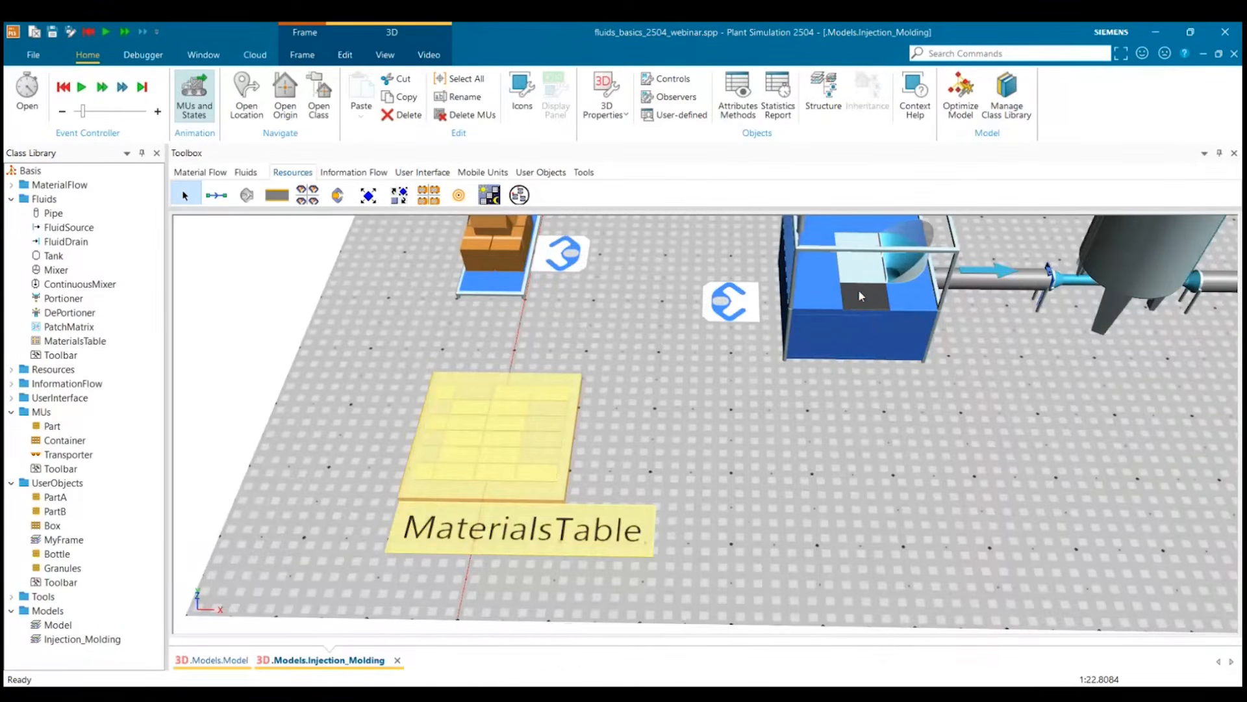
pyautogui.moveTo(847, 421); pyautogui.dragTo(796, 446)
pyautogui.moveTo(1021, 393); pyautogui.dragTo(803, 419)
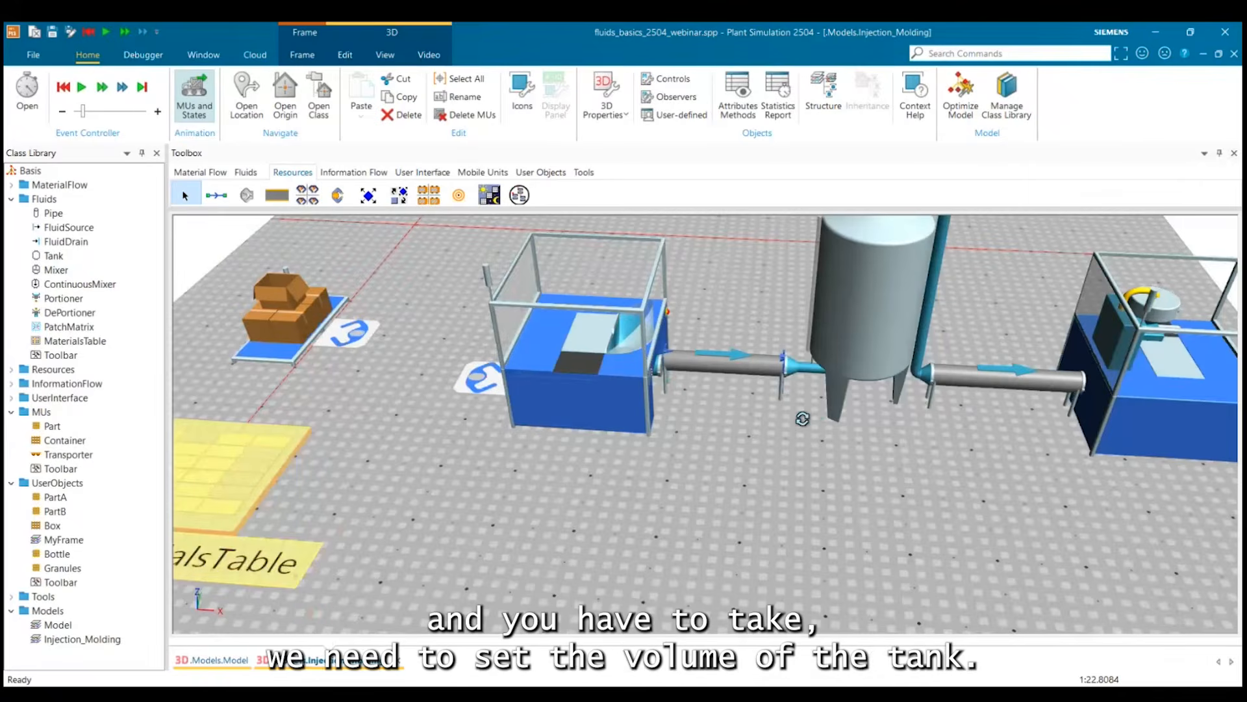
pyautogui.click(844, 286)
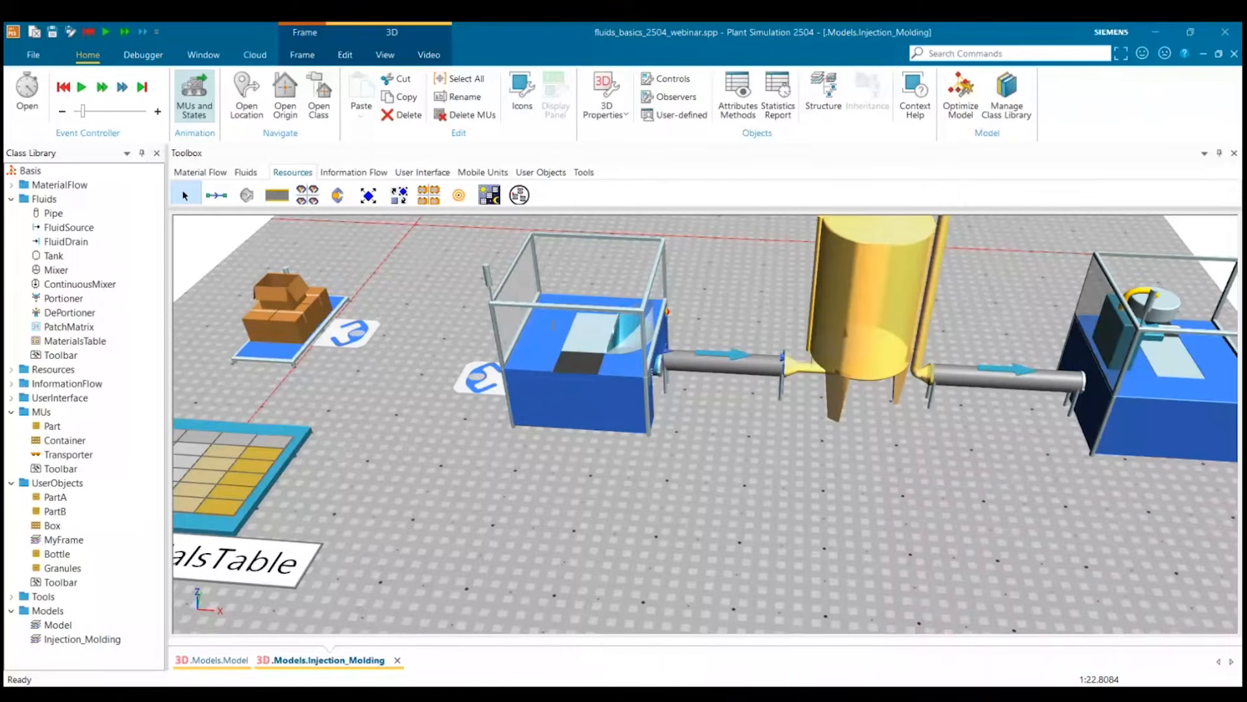
# Insert a straight Conveyor segment on the outlet side of the Portioner and connect the Portioner to it.
pyautogui.moveTo(832, 453); pyautogui.dragTo(740, 474)
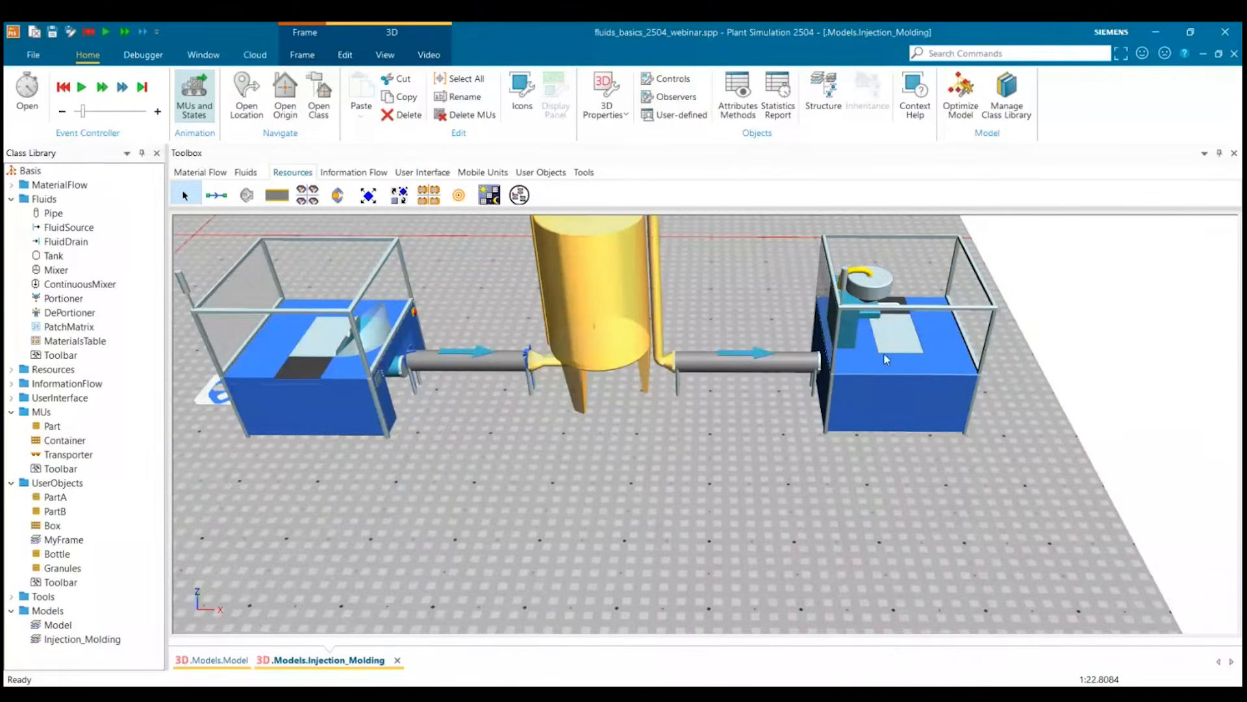
pyautogui.moveTo(886, 359); pyautogui.dragTo(766, 368)
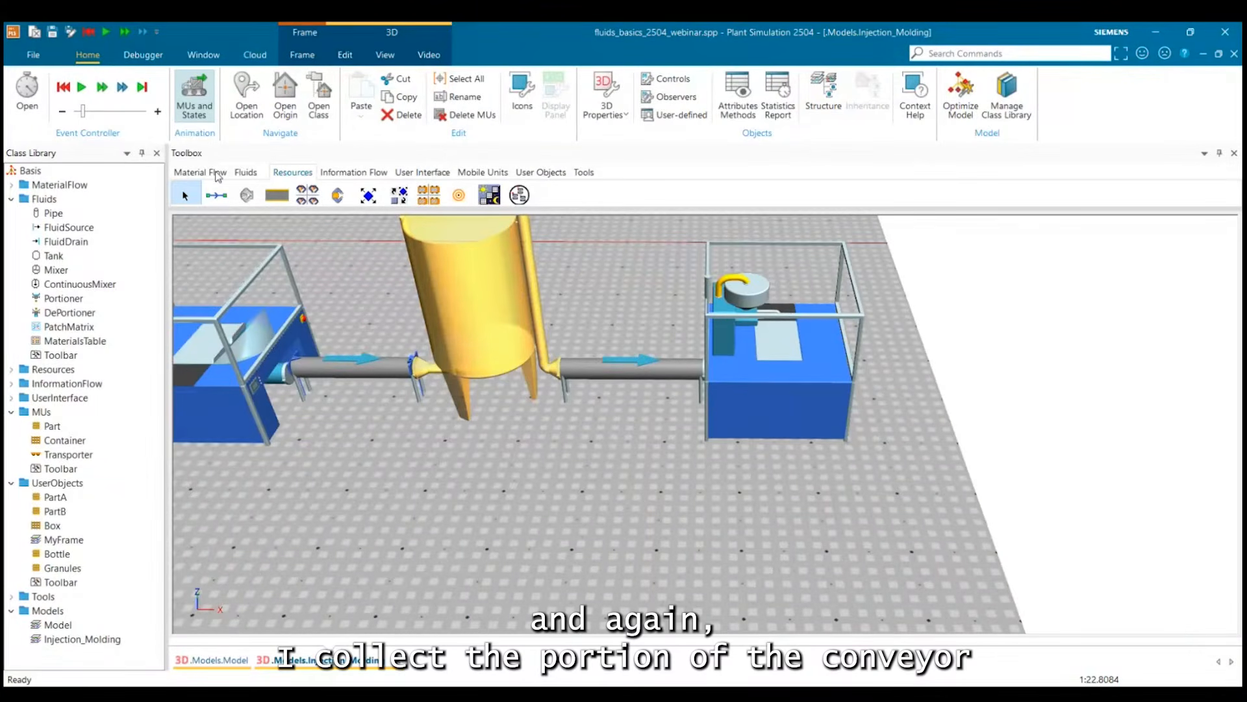
pyautogui.click(183, 173)
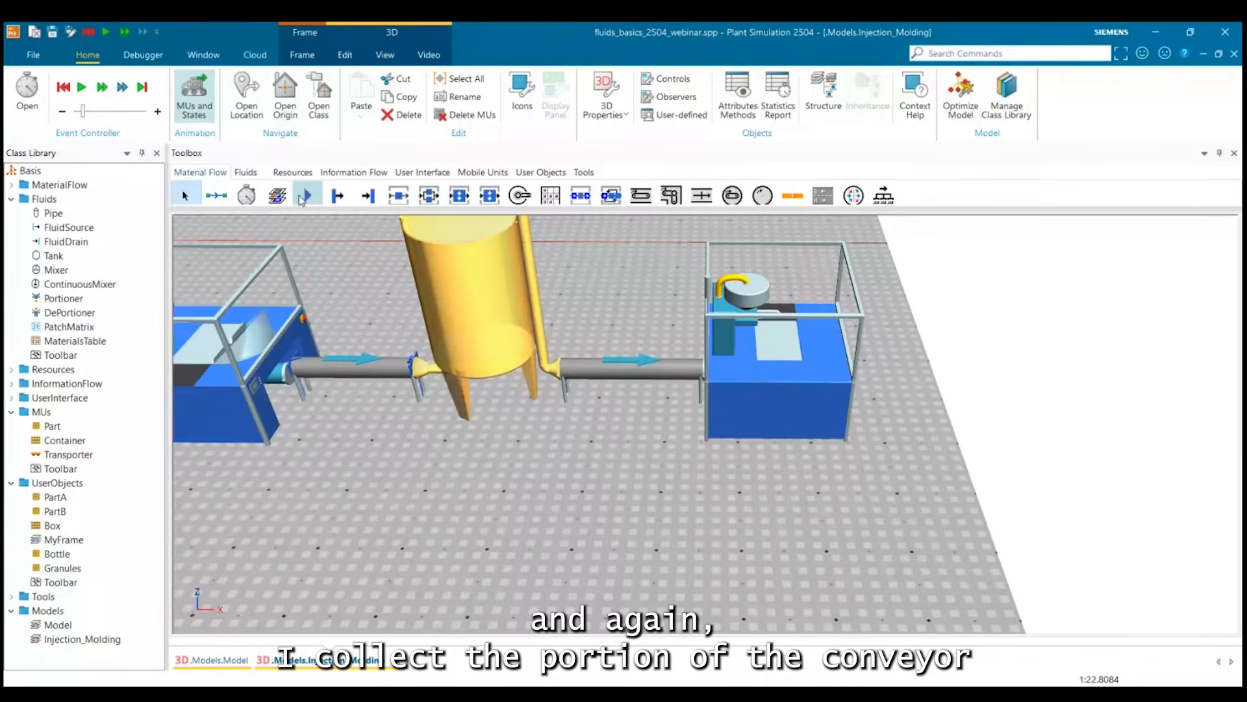
pyautogui.click(641, 195)
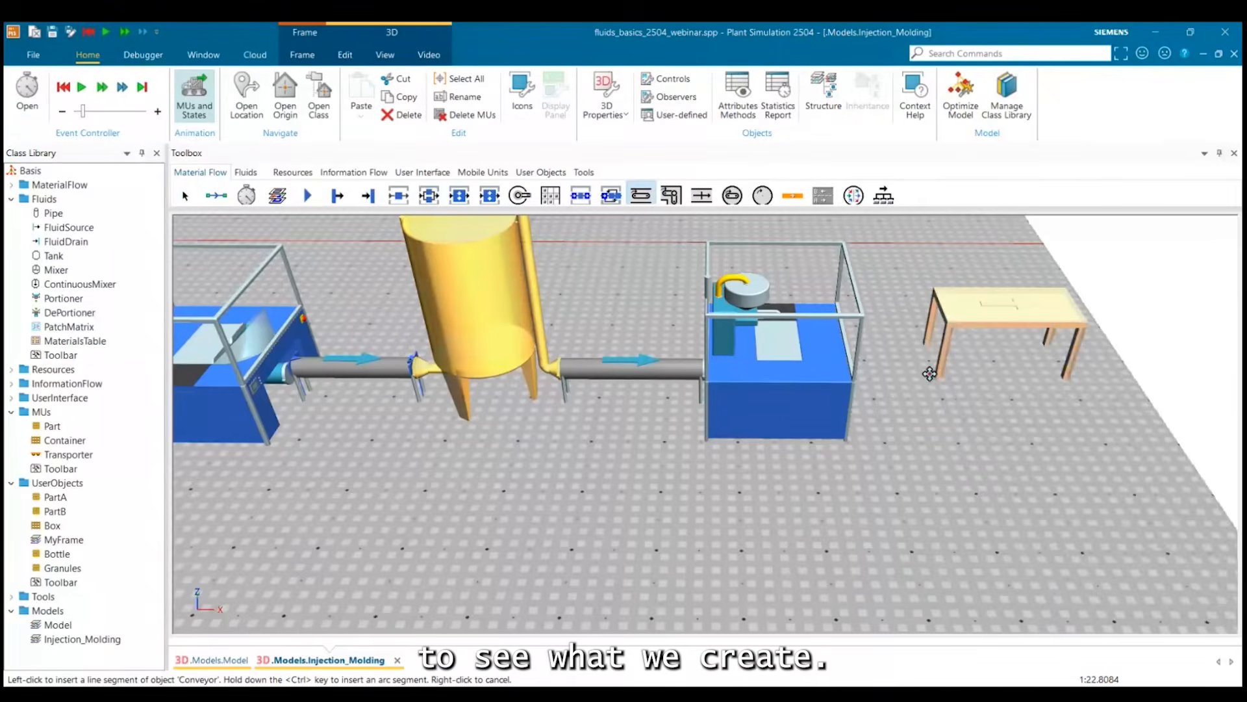
pyautogui.click(901, 383)
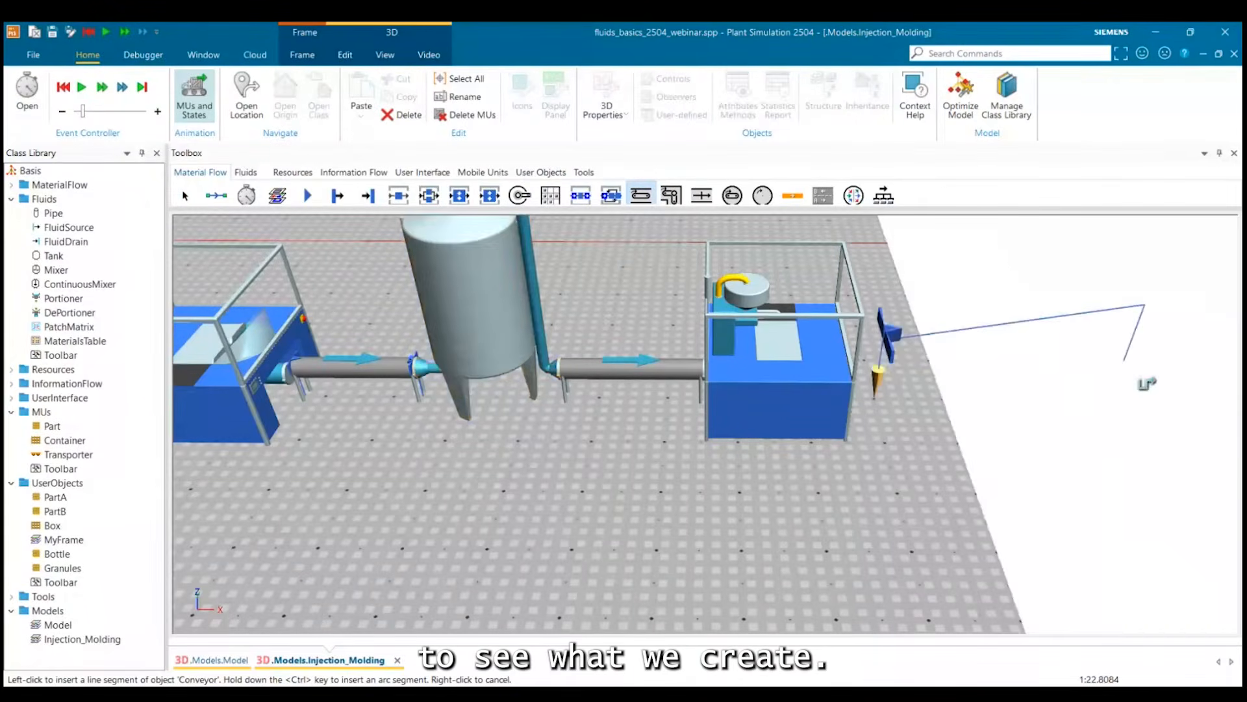
pyautogui.rightClick(1154, 394)
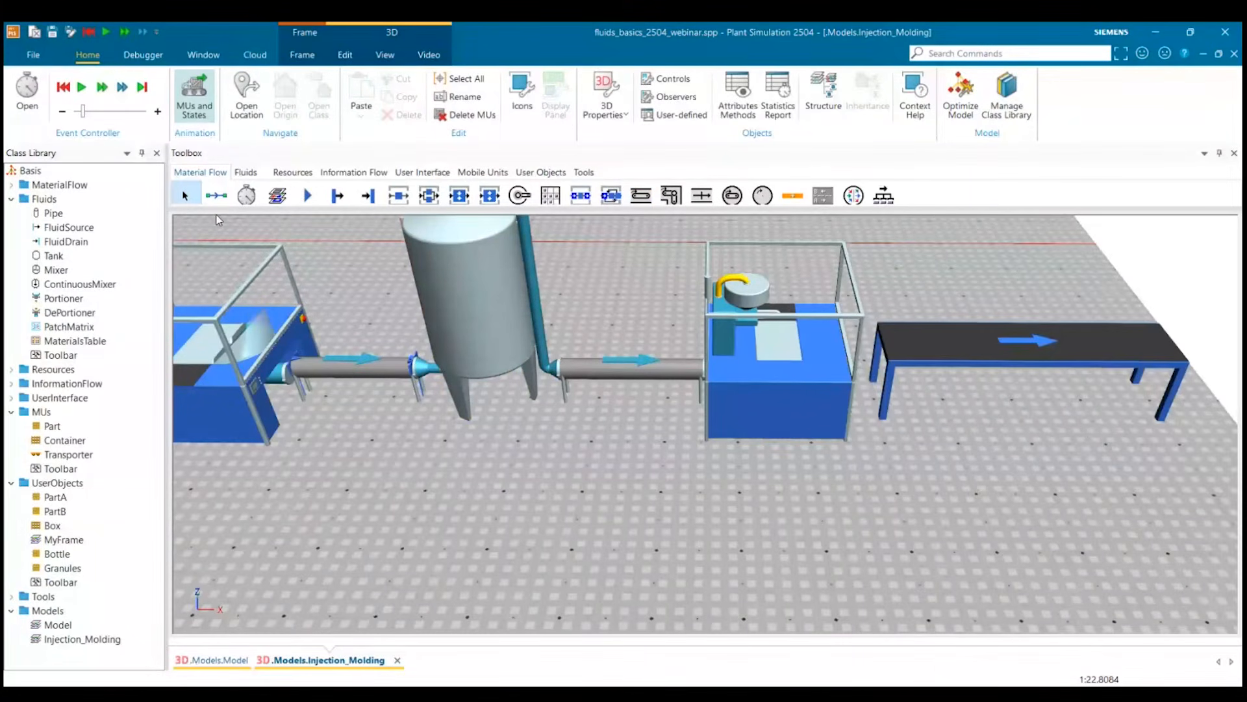
pyautogui.moveTo(996, 356); pyautogui.dragTo(863, 443)
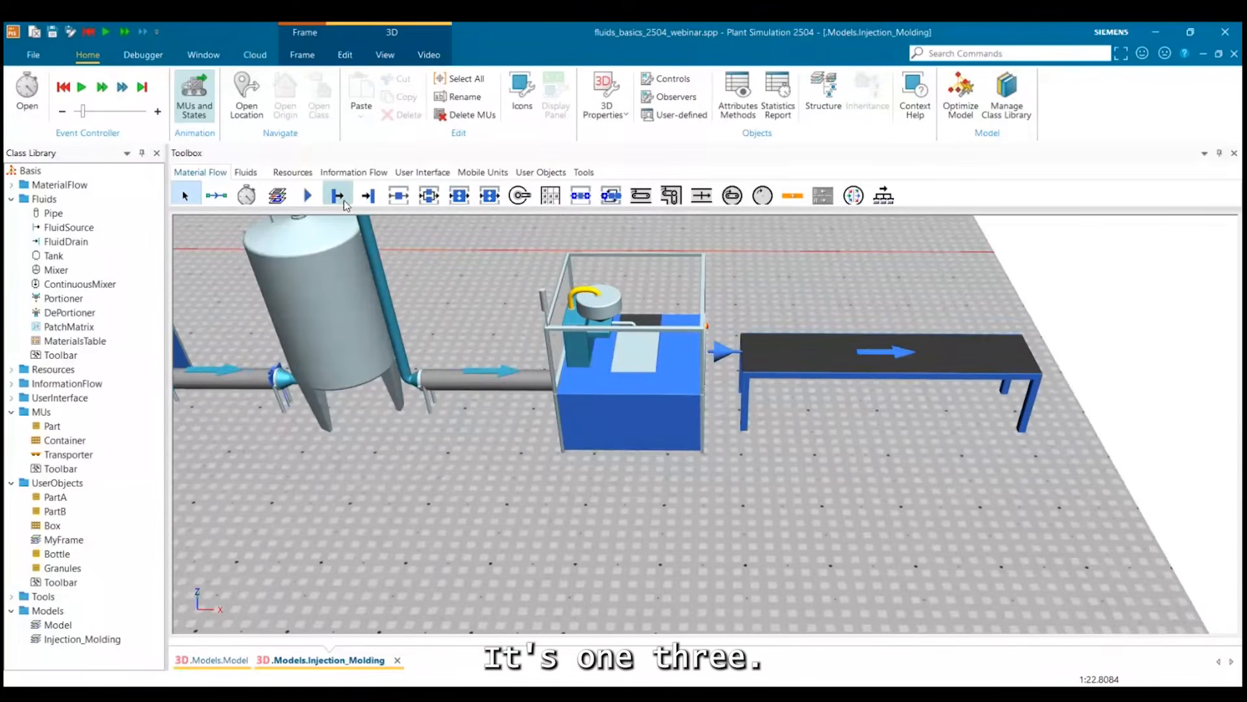
# Place a Drain beyond the far end of the Conveyor and connect the Conveyor to it.
pyautogui.click(368, 195)
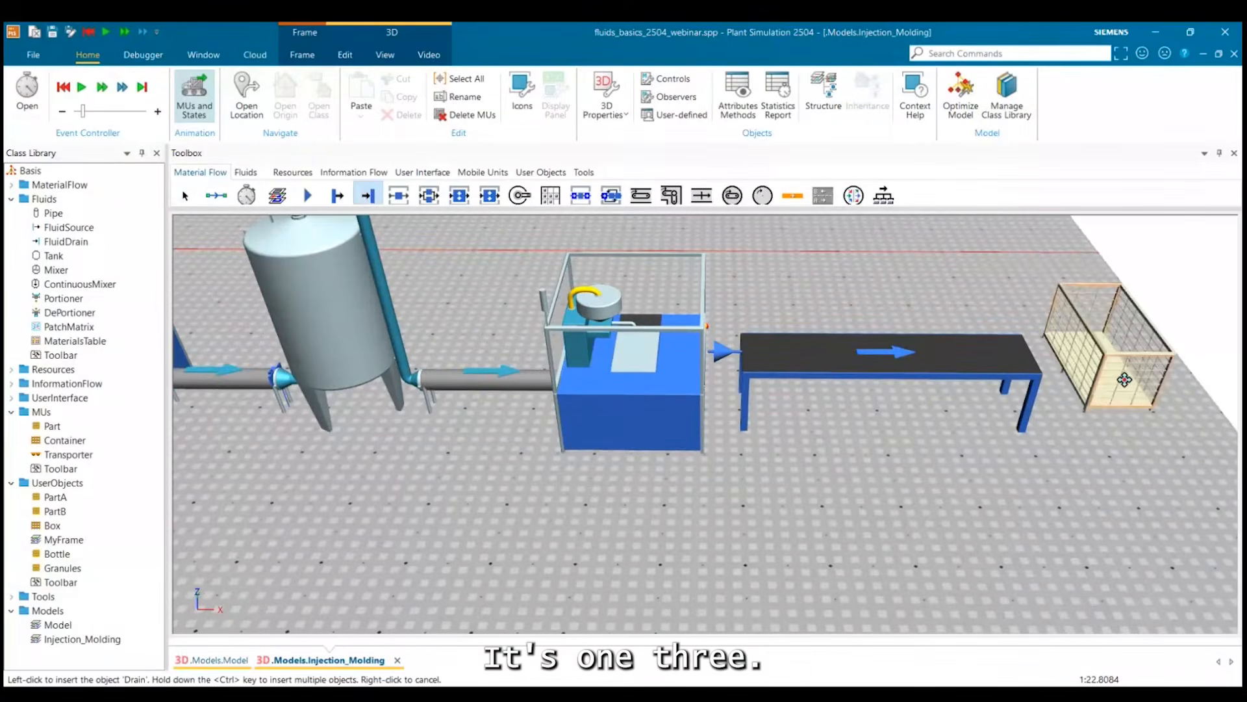
pyautogui.click(1124, 379)
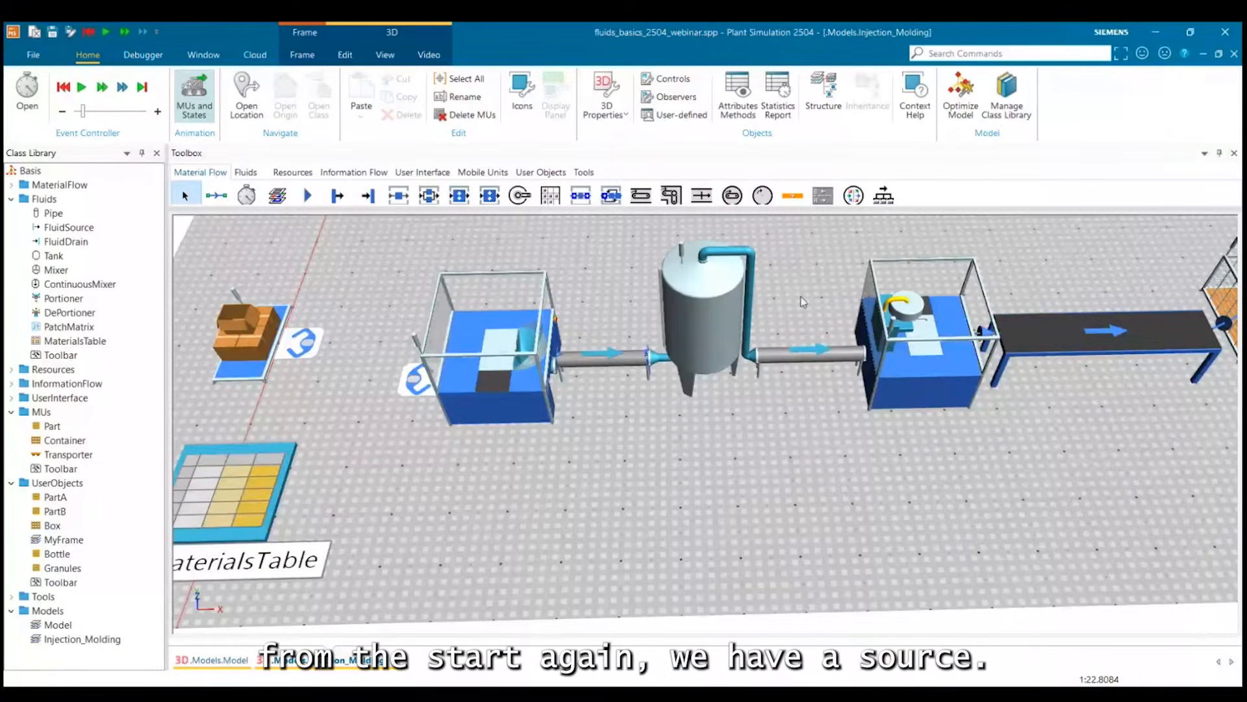
# Review the model in flow order: the Source, the DePortioner, the MaterialsTable contents, the tank and the Portioner.
pyautogui.click(252, 337)
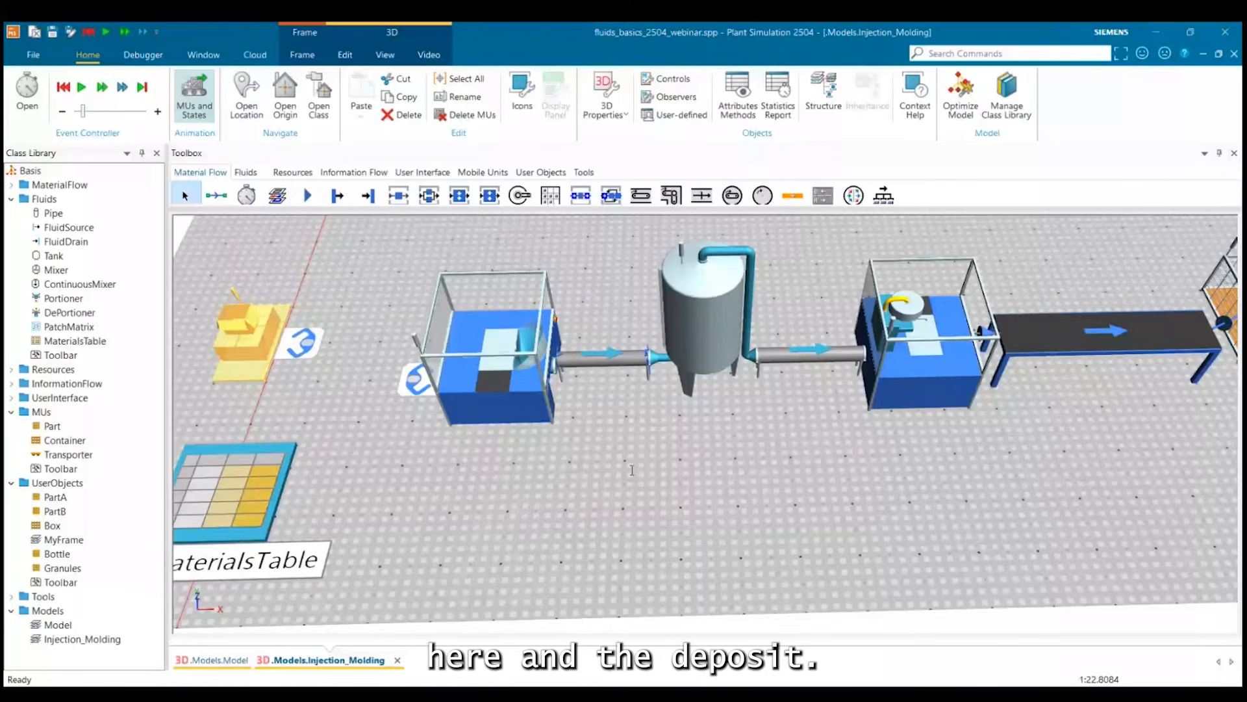
pyautogui.click(491, 376)
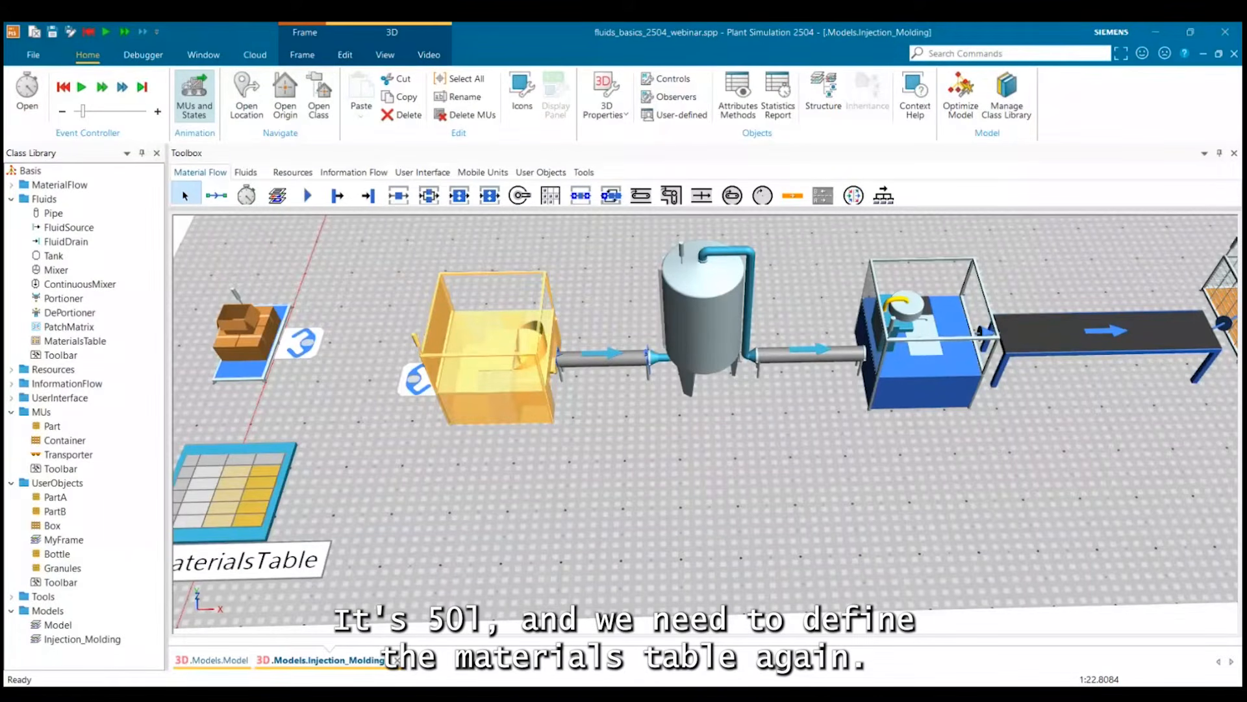
pyautogui.doubleClick(271, 491)
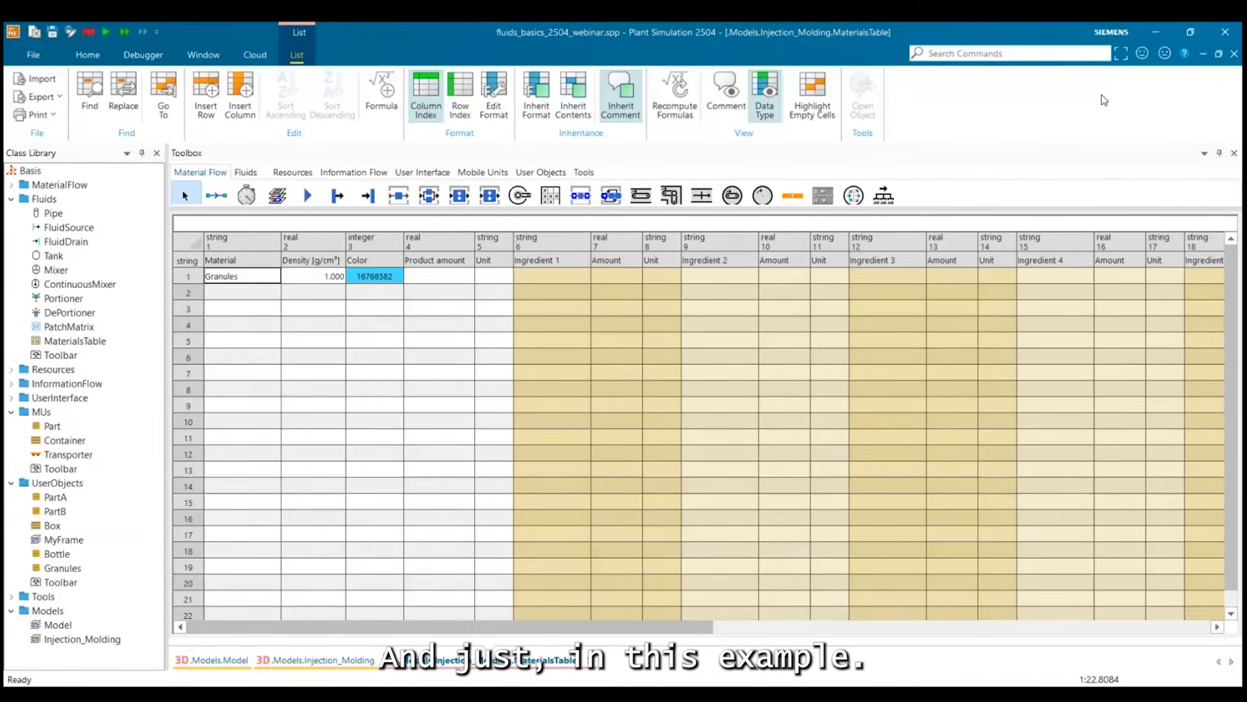
pyautogui.click(1234, 54)
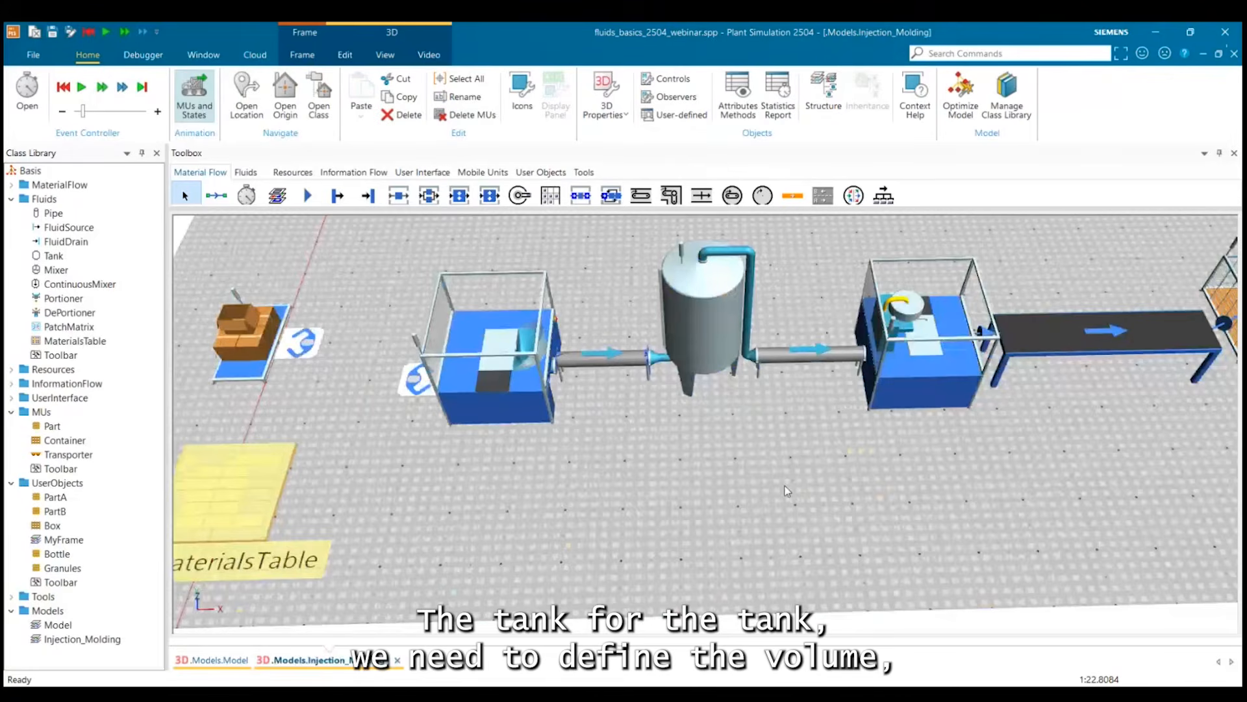
pyautogui.click(688, 344)
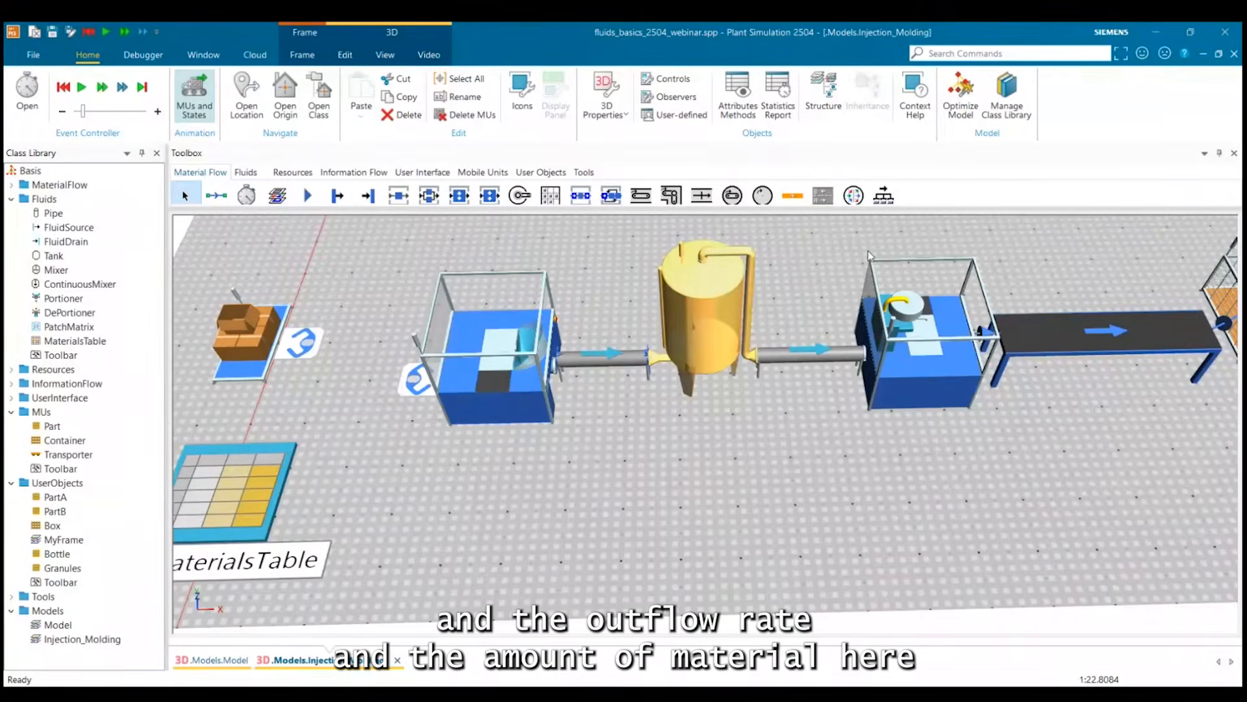
pyautogui.click(917, 371)
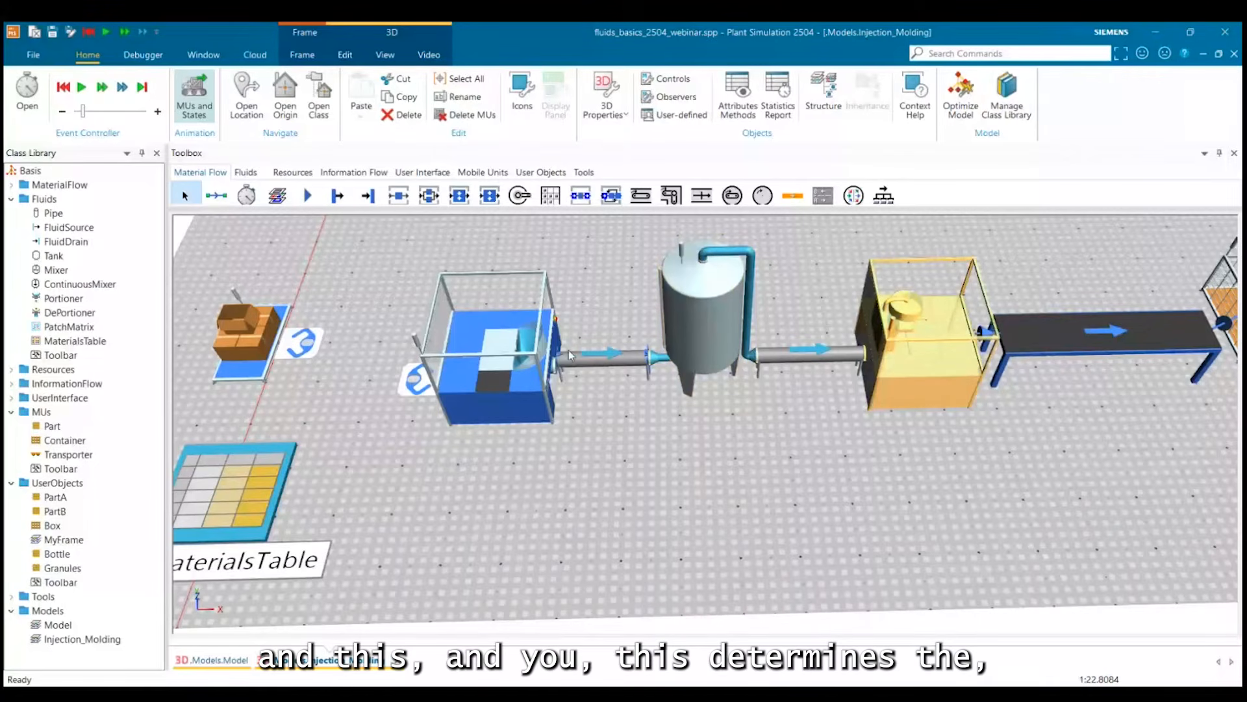
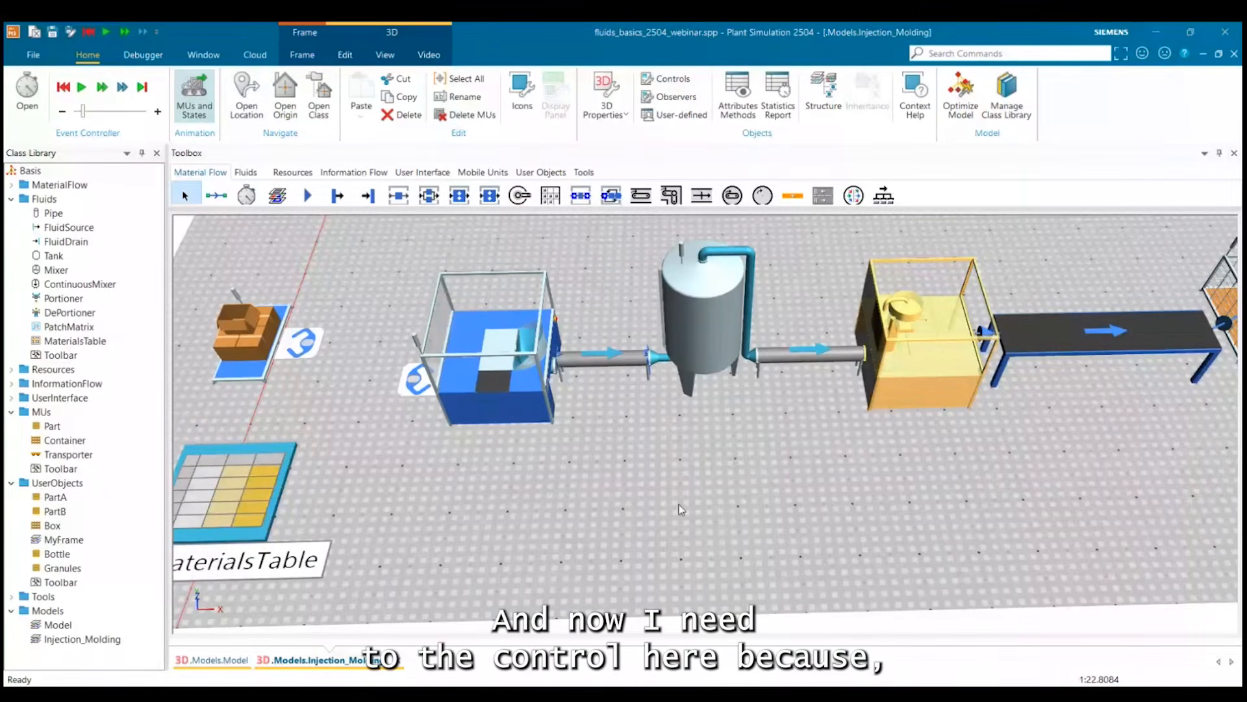
# Insert a WorkerPool and a Broker side by side next to the EventController, behind the production line.
pyautogui.scroll(-2, 692, 509)
pyautogui.moveTo(693, 509); pyautogui.dragTo(761, 481)
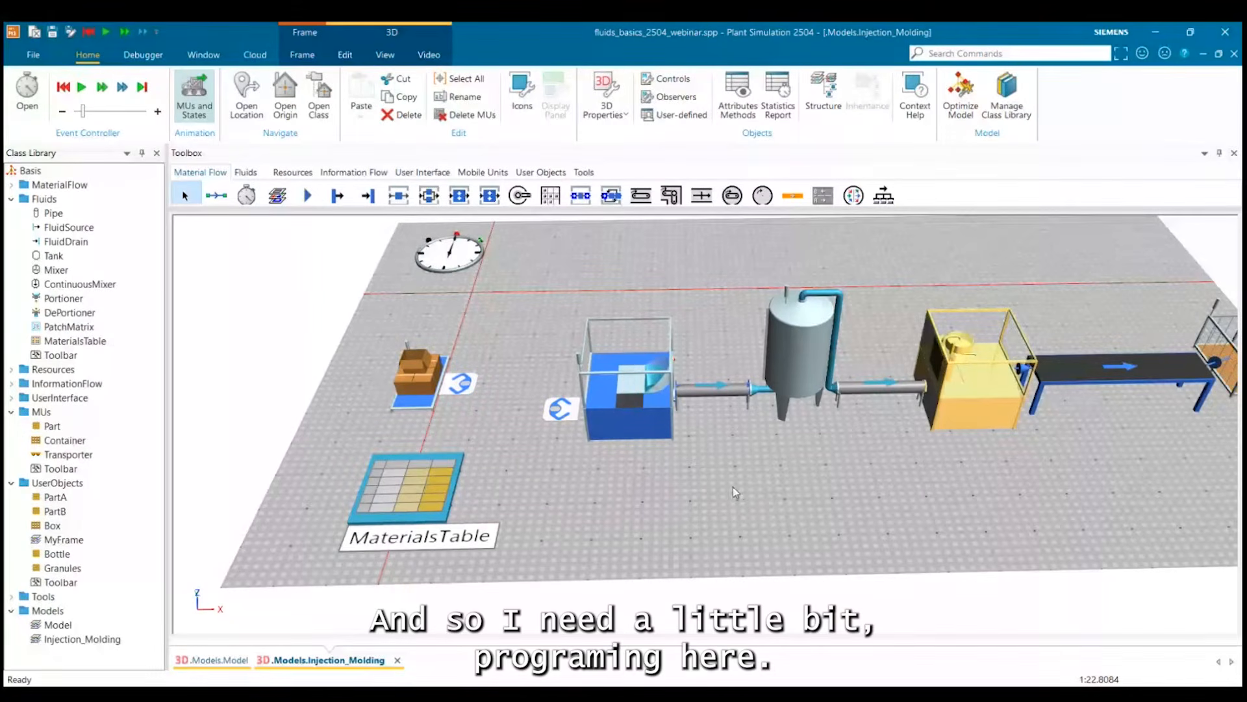
pyautogui.moveTo(739, 489); pyautogui.dragTo(710, 533)
pyautogui.scroll(-1, 710, 533)
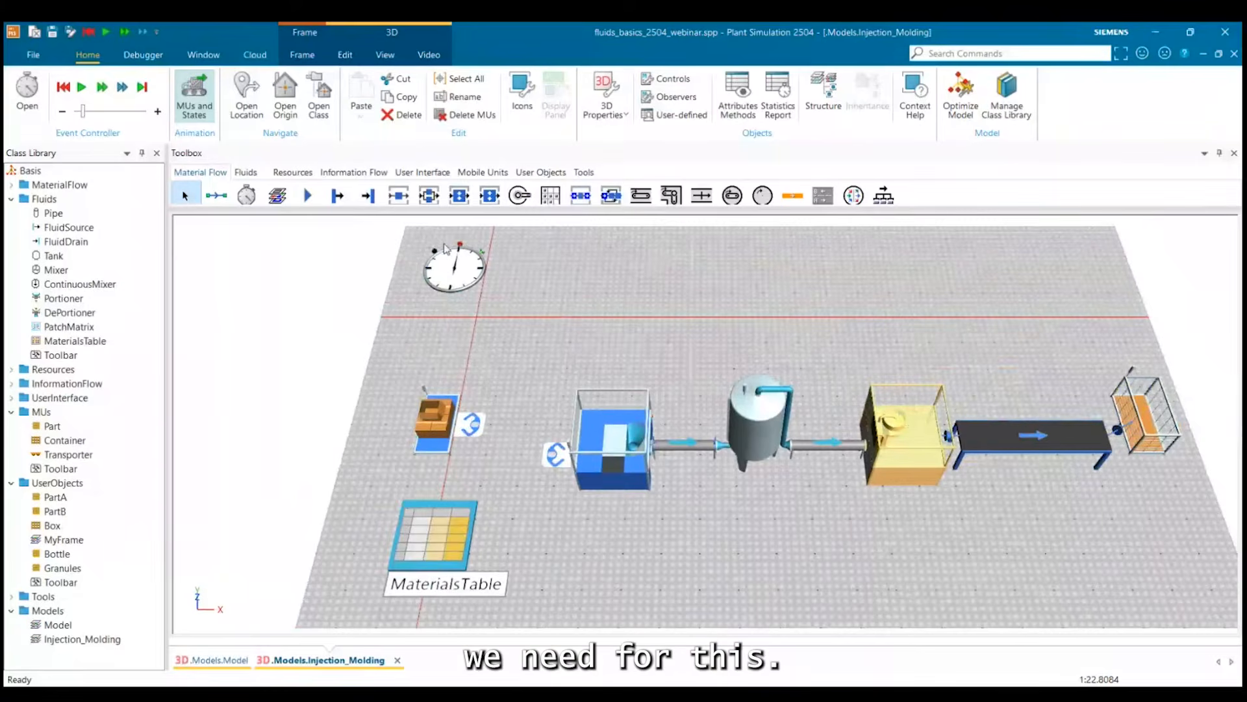
pyautogui.click(293, 171)
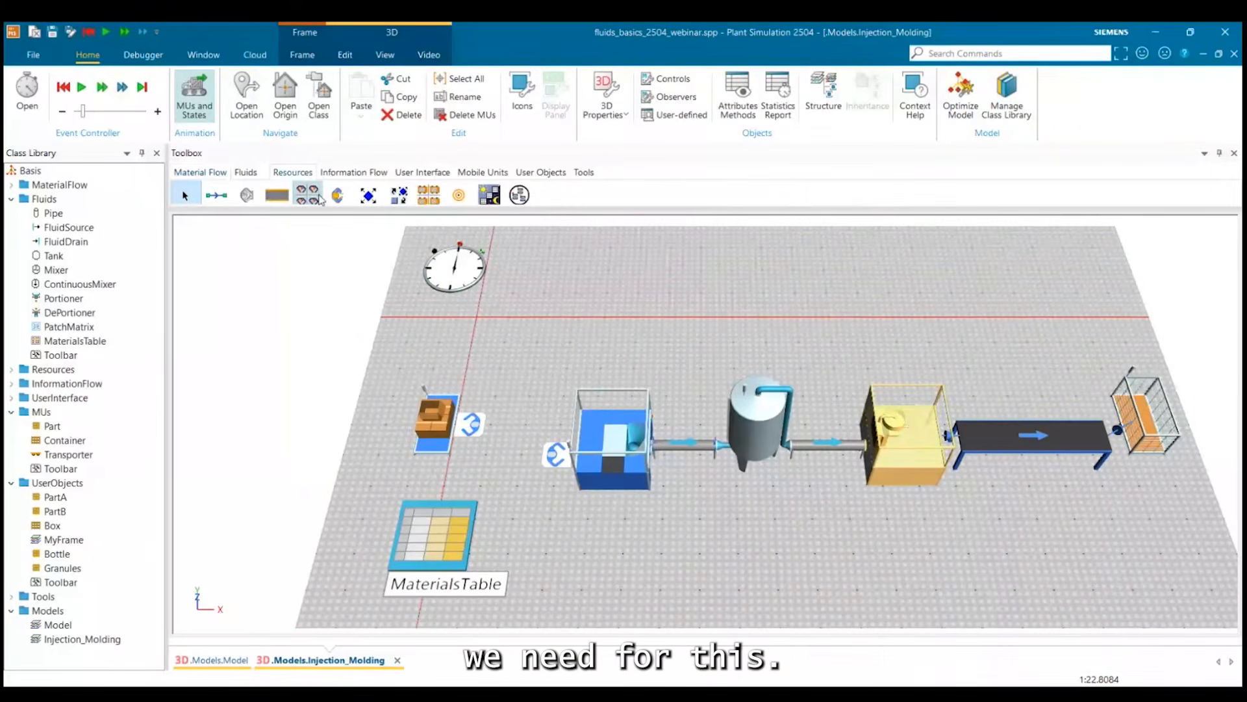
pyautogui.click(307, 195)
pyautogui.click(577, 296)
pyautogui.click(621, 320)
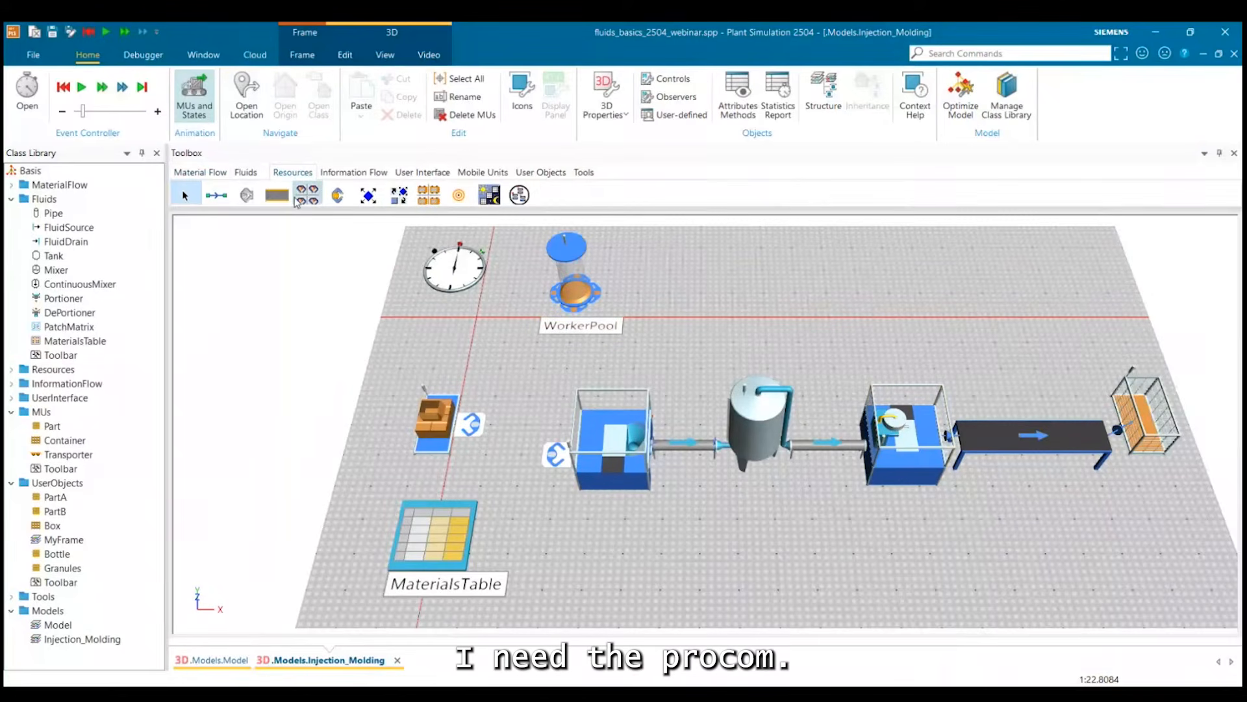
pyautogui.click(400, 196)
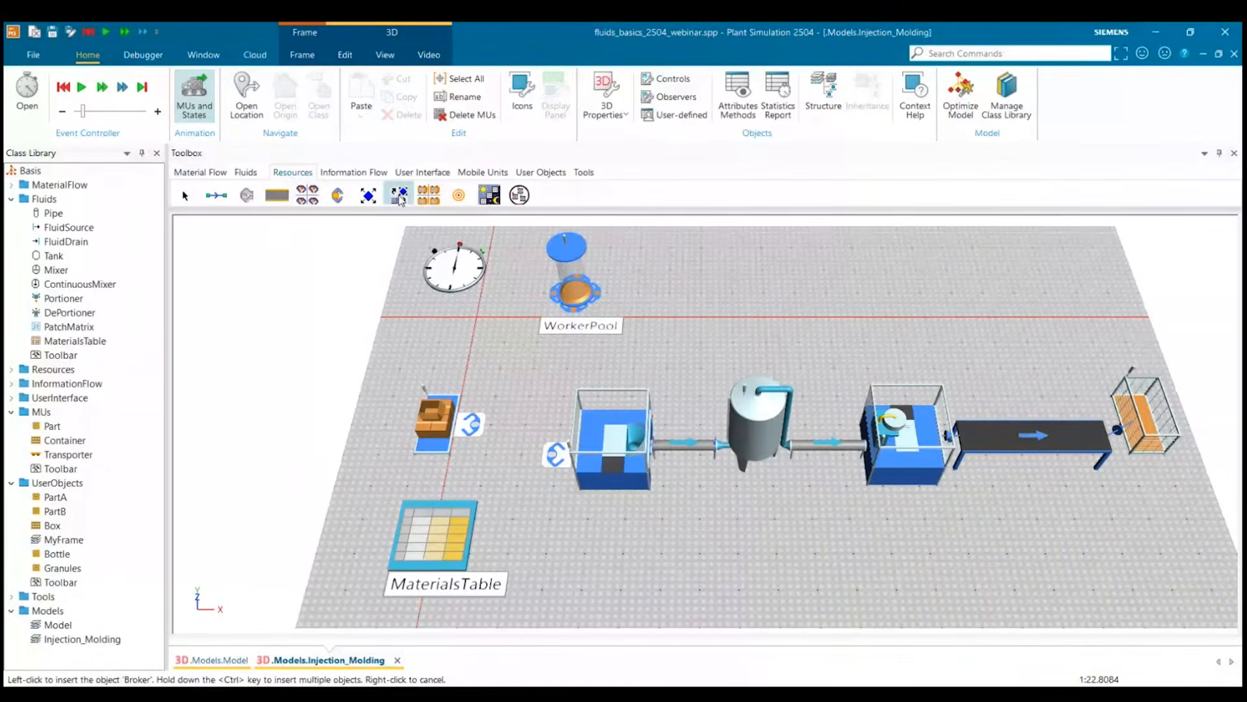
pyautogui.click(669, 296)
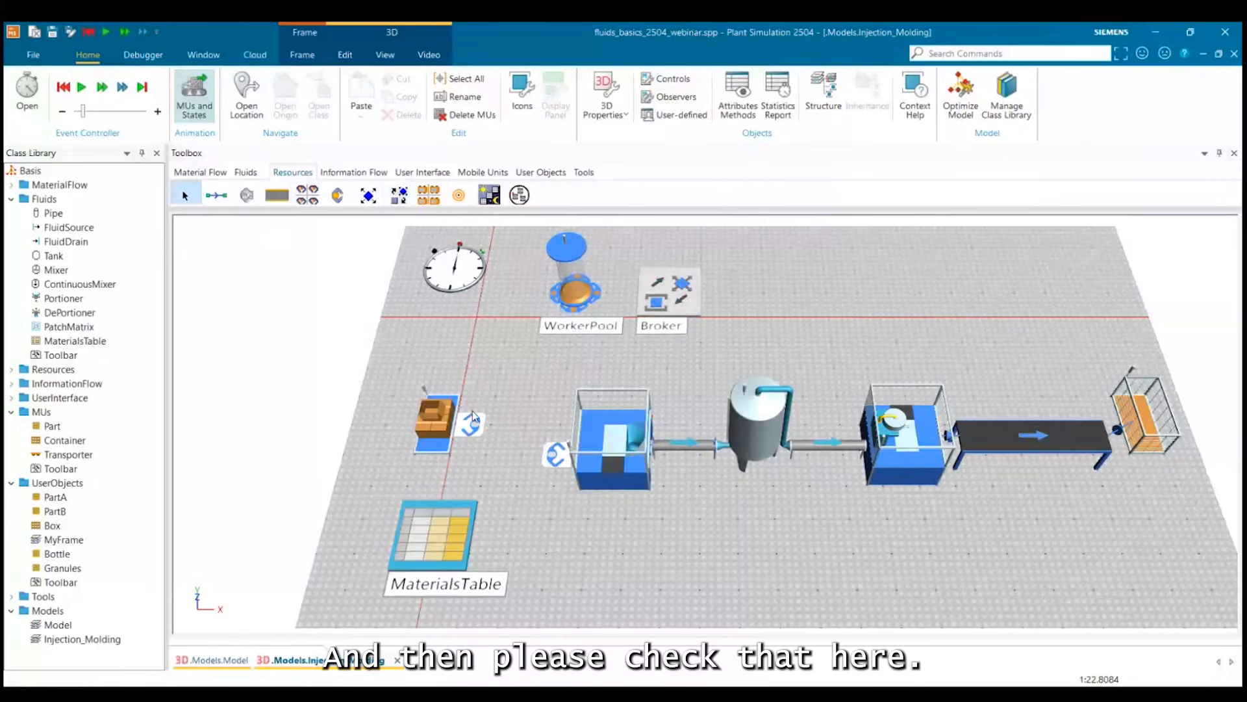
# Create an OnExit control for the Source, delete its default @.move line, apply the change and close it.
pyautogui.click(434, 420)
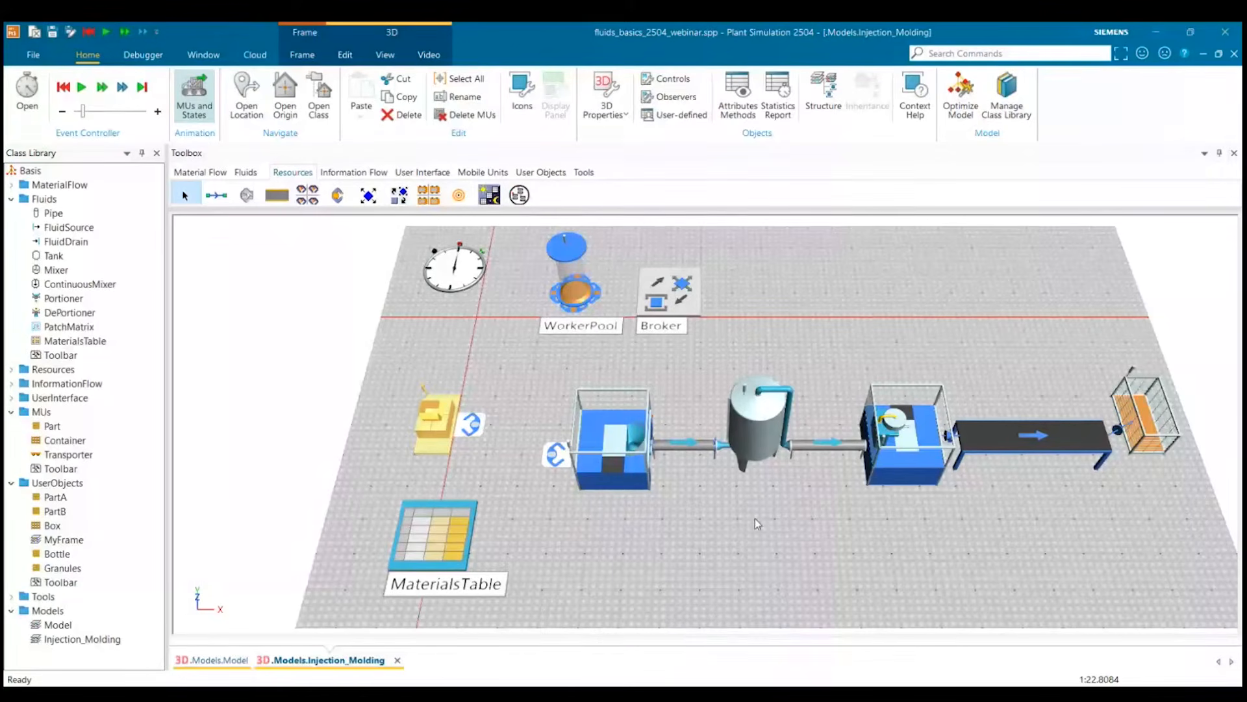
pyautogui.click(588, 540)
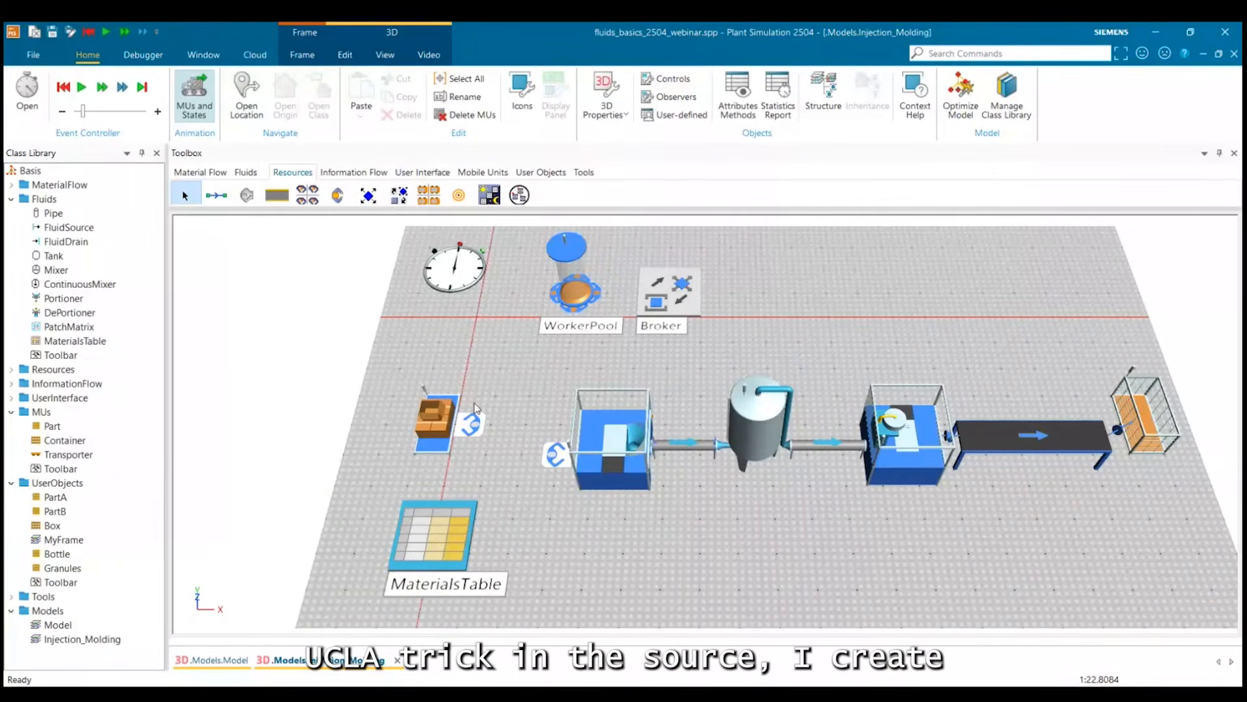
pyautogui.click(444, 422)
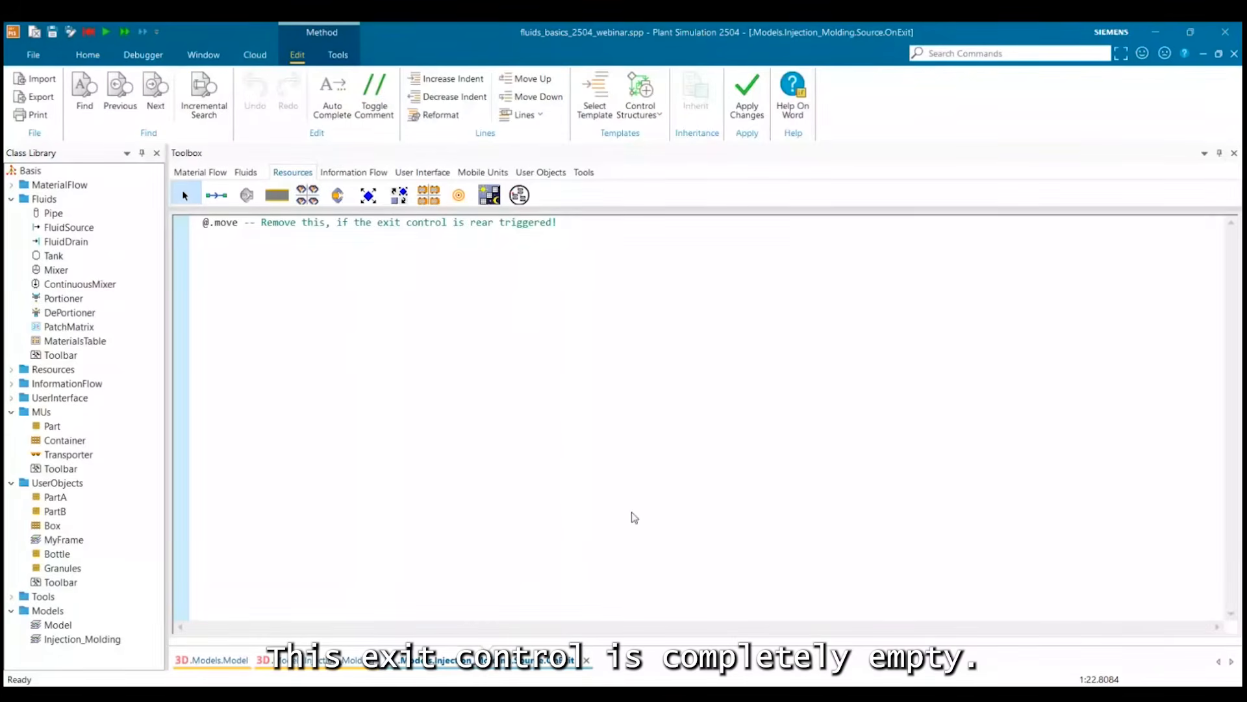
pyautogui.moveTo(202, 223); pyautogui.dragTo(585, 223)
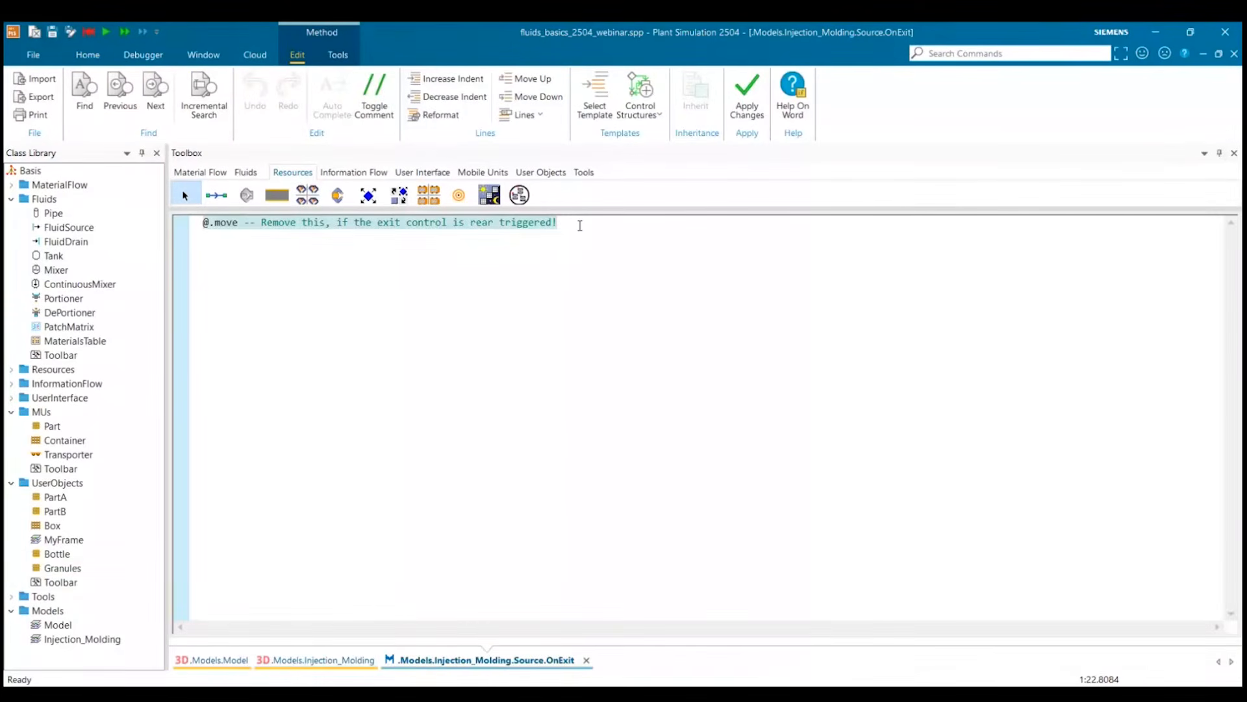
pyautogui.press('Delete')
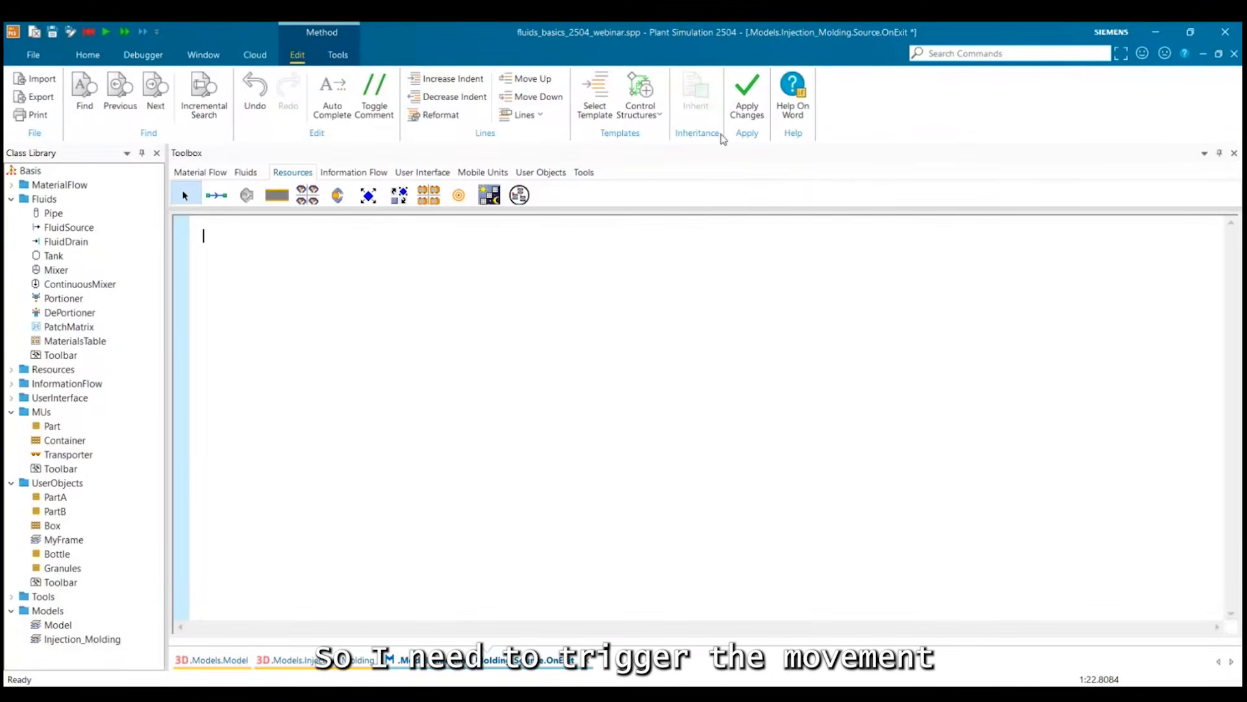
pyautogui.click(747, 104)
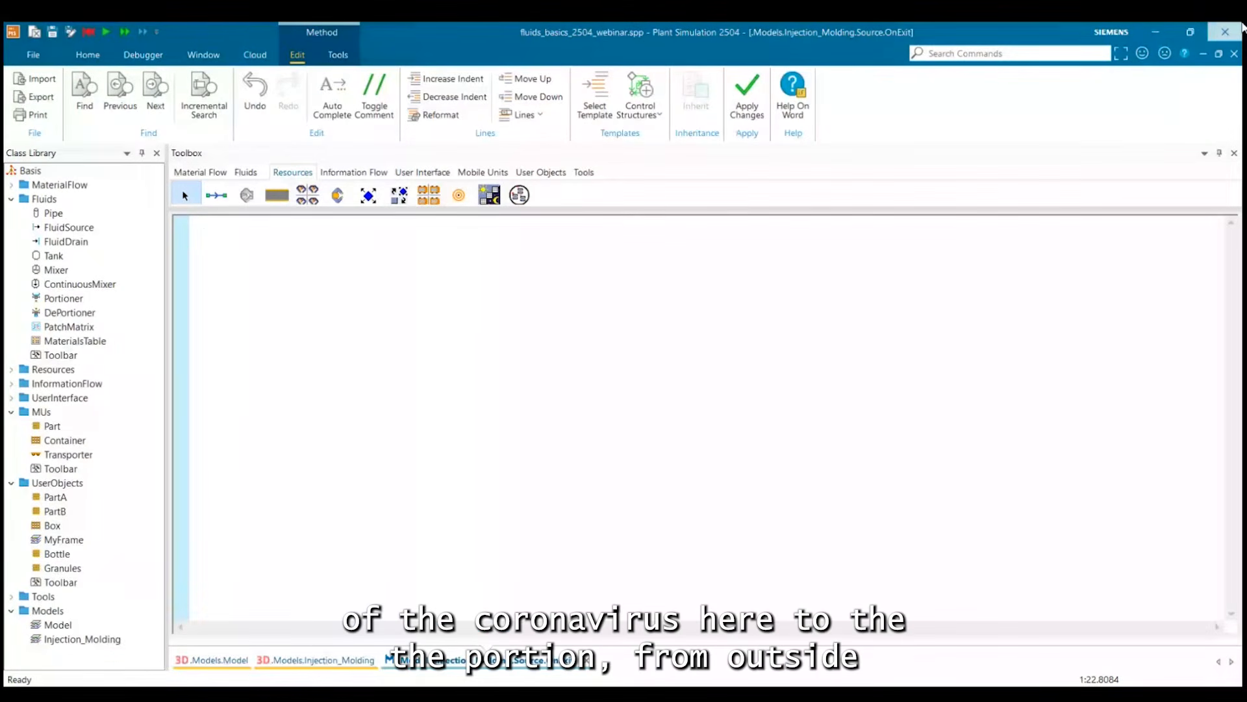
pyautogui.click(1242, 27)
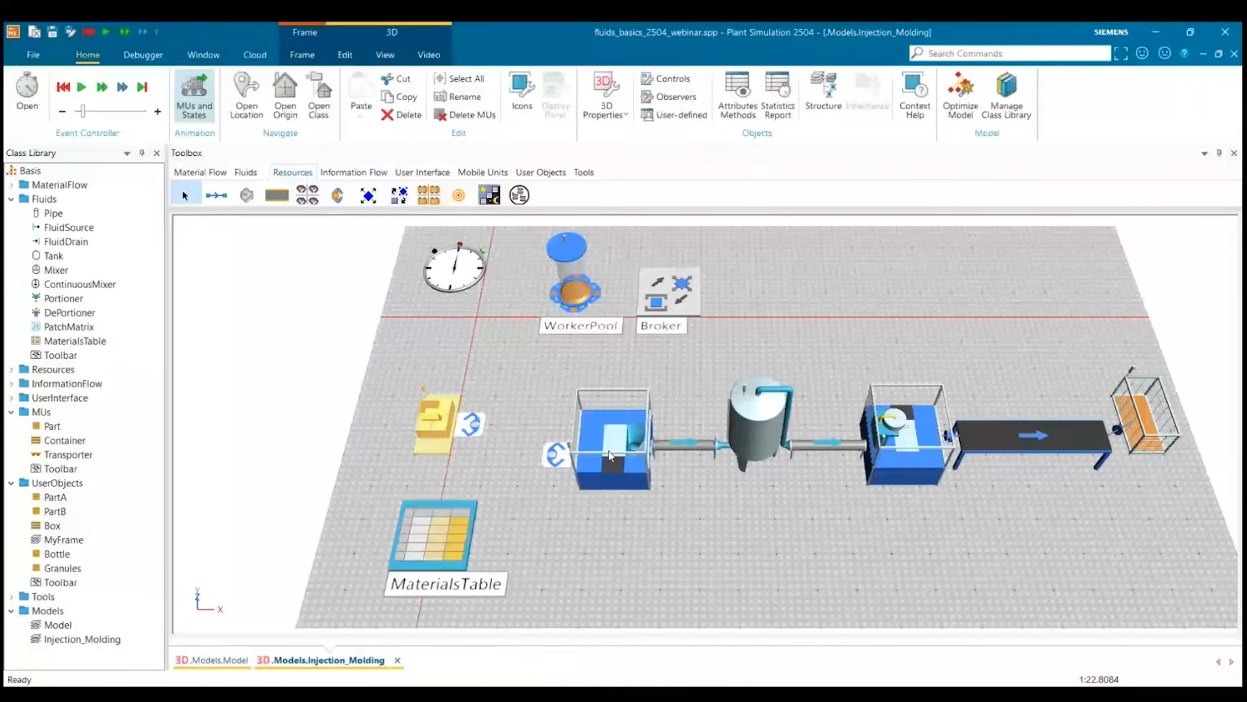
# Insert a Method in the free area beyond the Broker and rename it init.
pyautogui.click(539, 399)
pyautogui.click(353, 172)
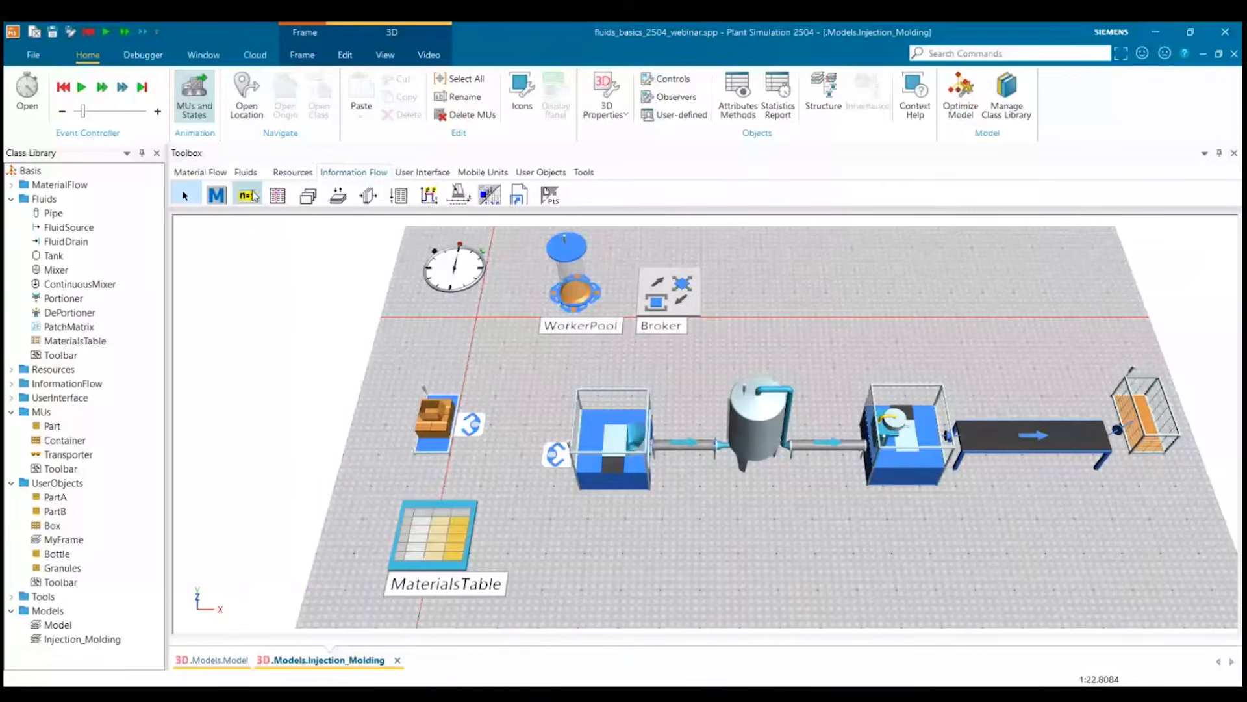
pyautogui.click(216, 196)
pyautogui.click(805, 279)
pyautogui.doubleClick(805, 280)
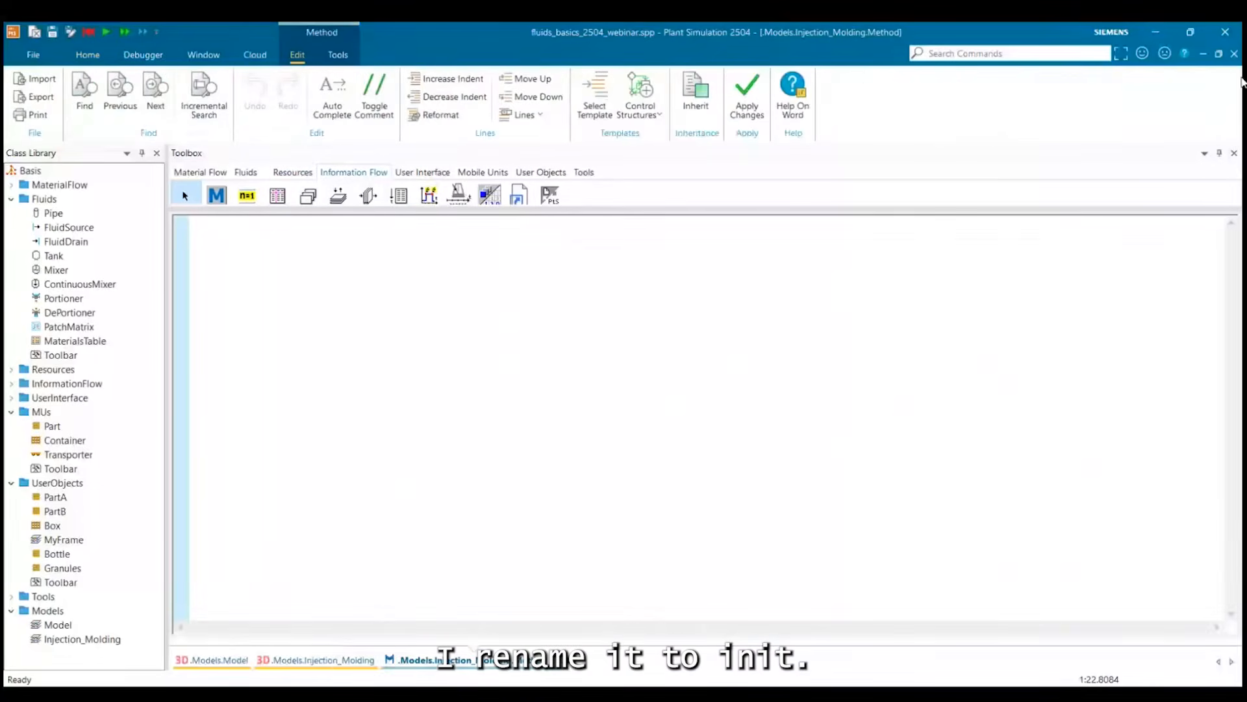
pyautogui.click(1234, 53)
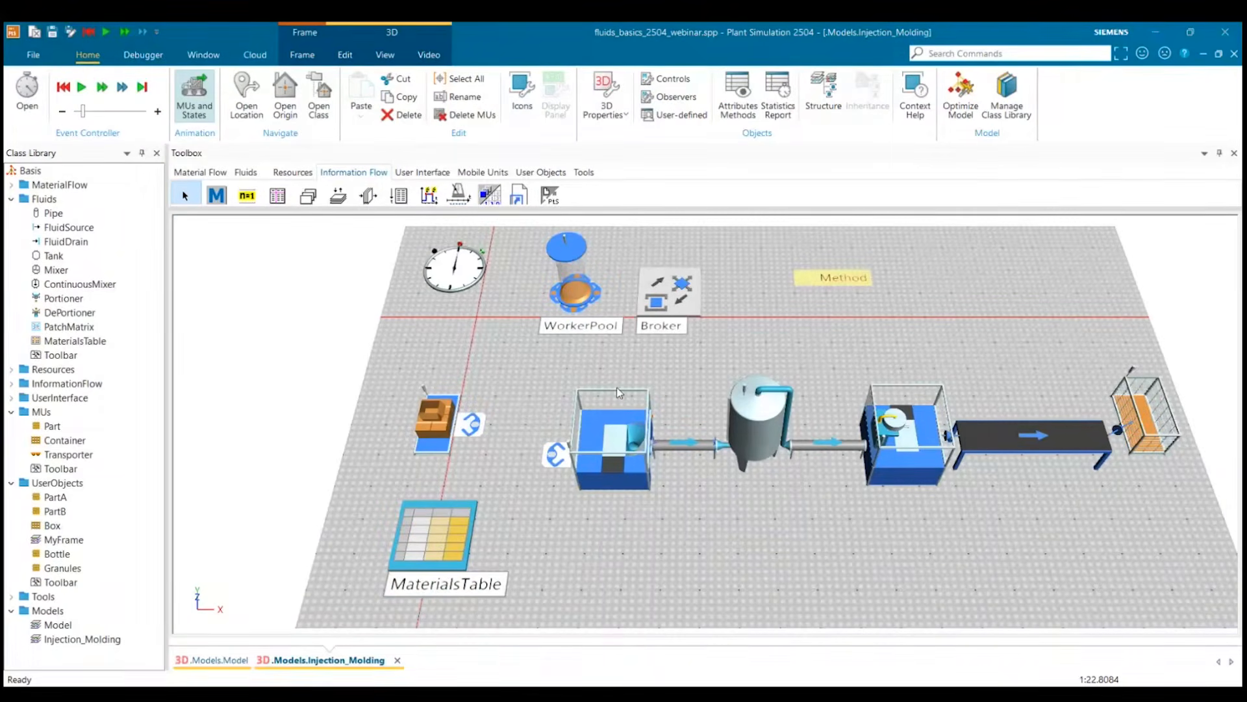
pyautogui.click(706, 372)
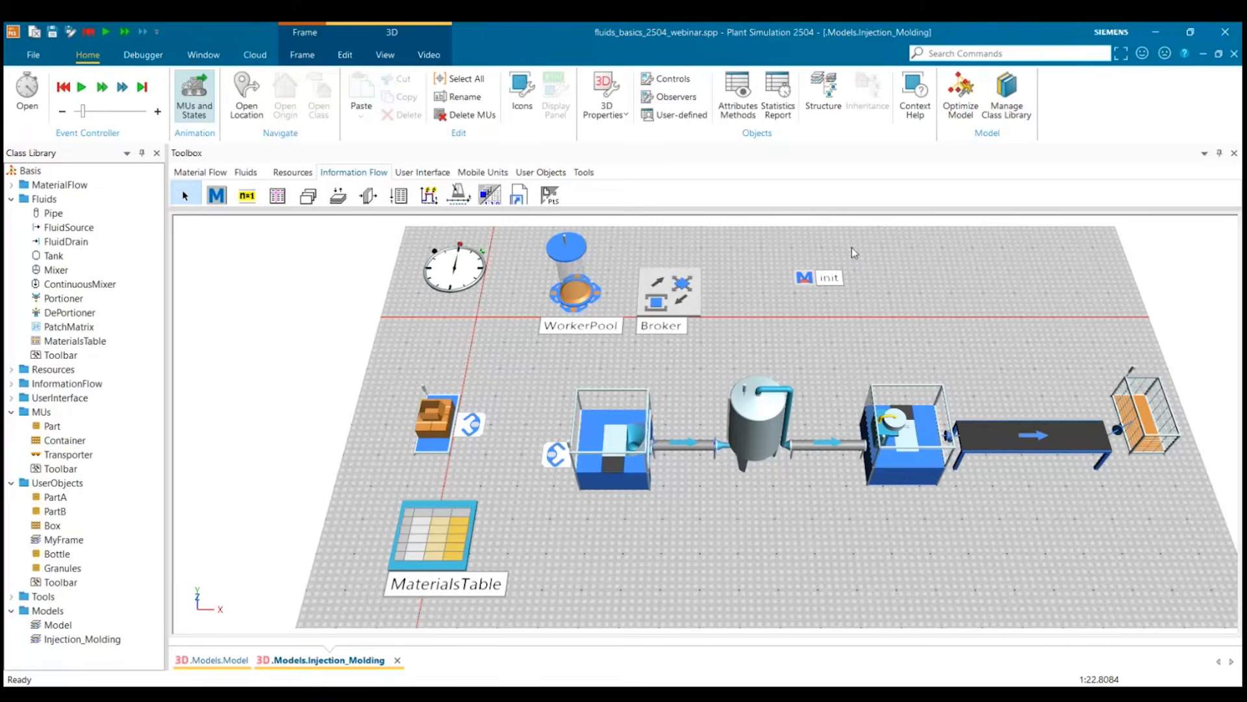
# Open the init method and write the first line tank.exitLocked:=true.
pyautogui.doubleClick(819, 277)
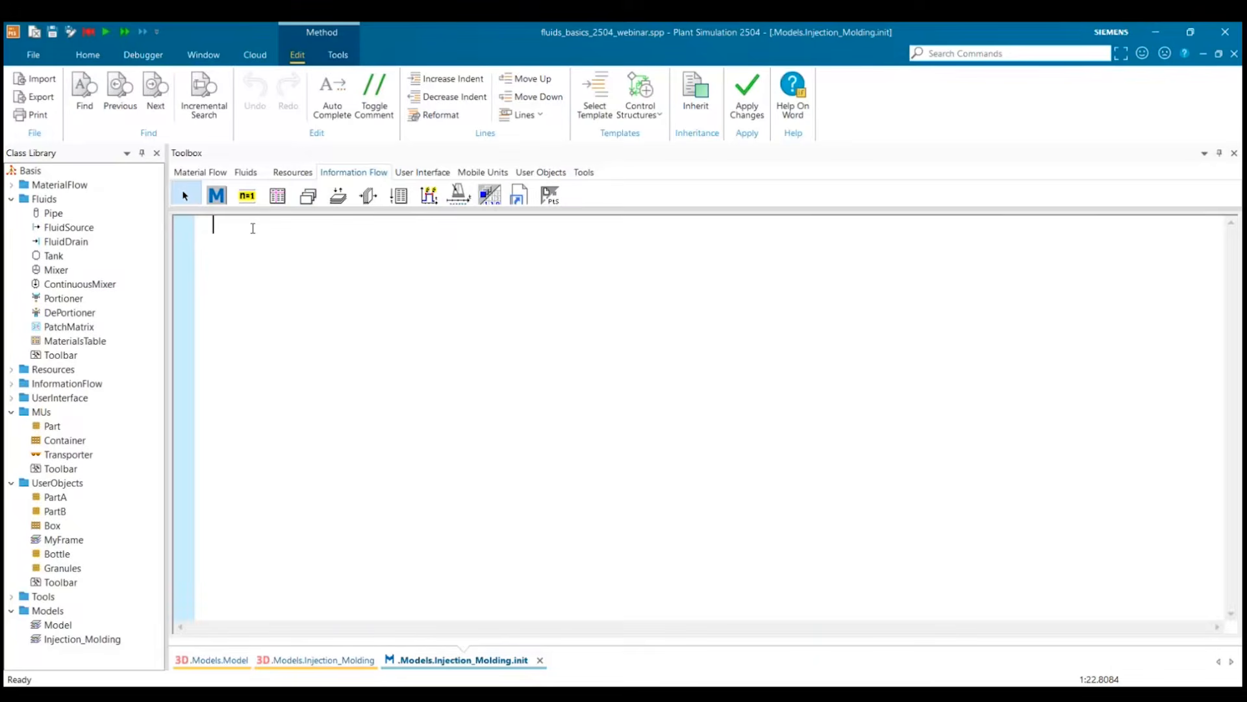
pyautogui.write('tank')
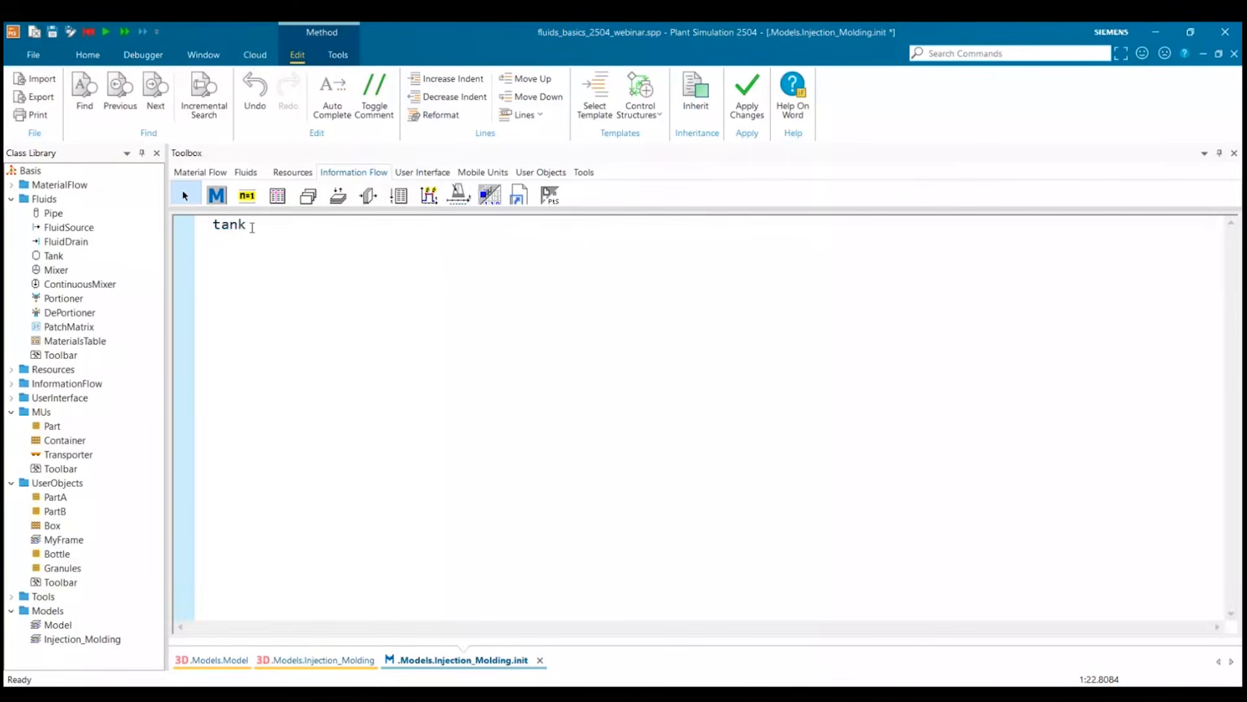
pyautogui.write('.')
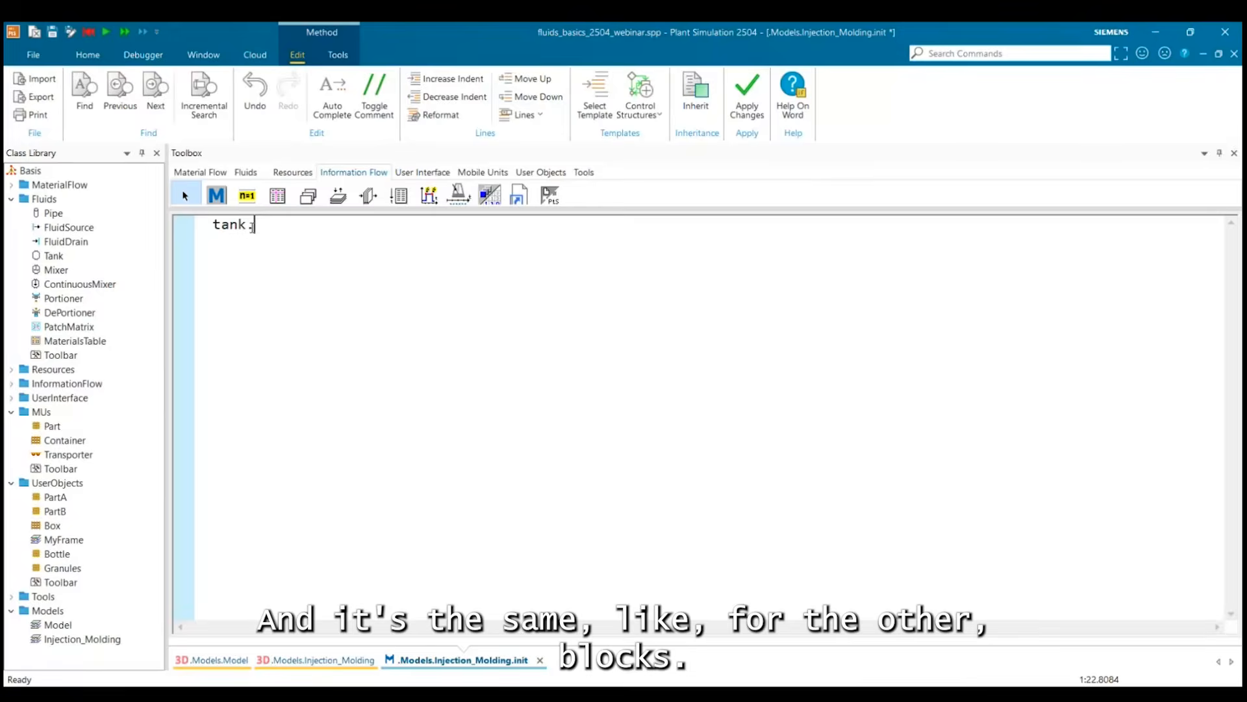
pyautogui.write('ex')
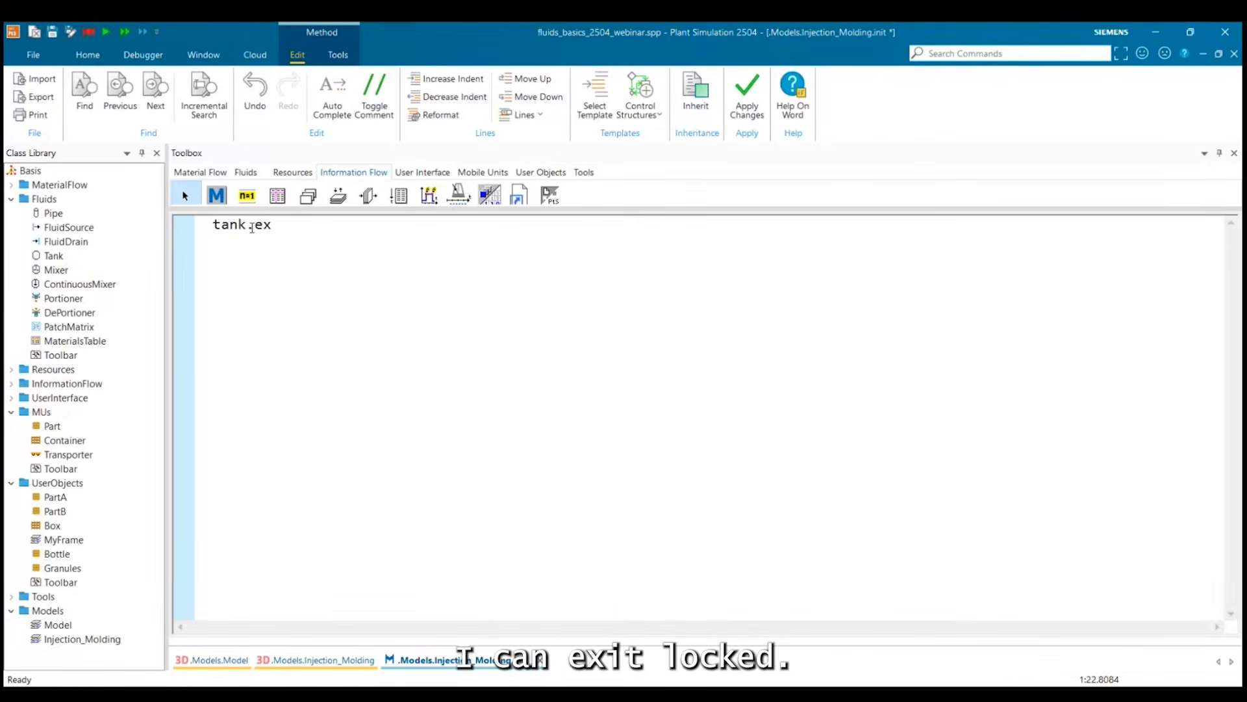
pyautogui.write('it')
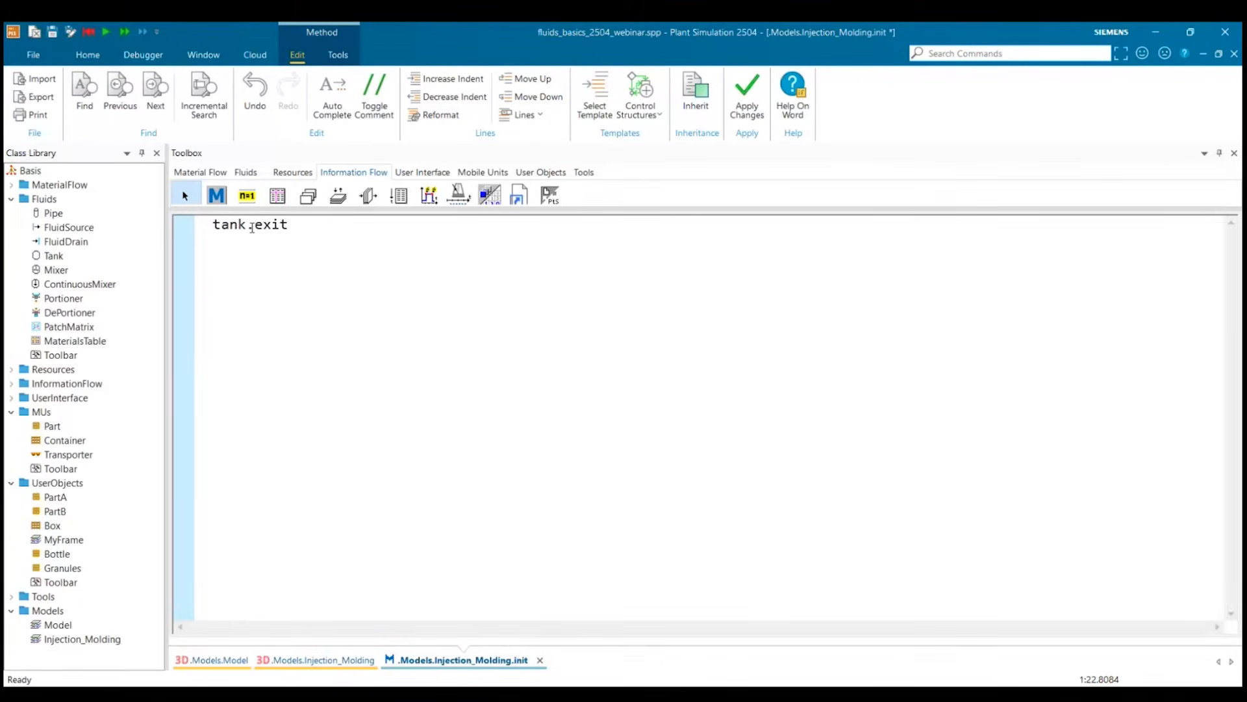
pyautogui.write('Locked:=true')
pyautogui.press('Return')
# Add the line waituntil source.occupied to the init method.
pyautogui.write('wait')
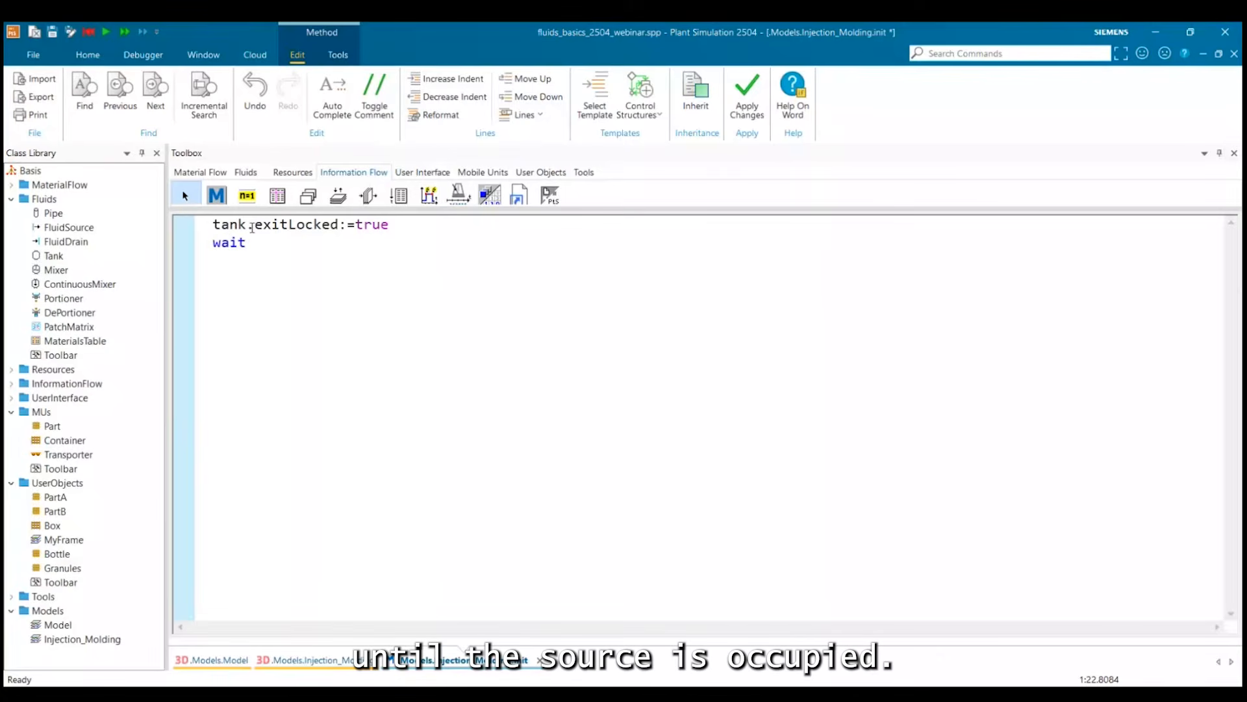
pyautogui.write('until sour')
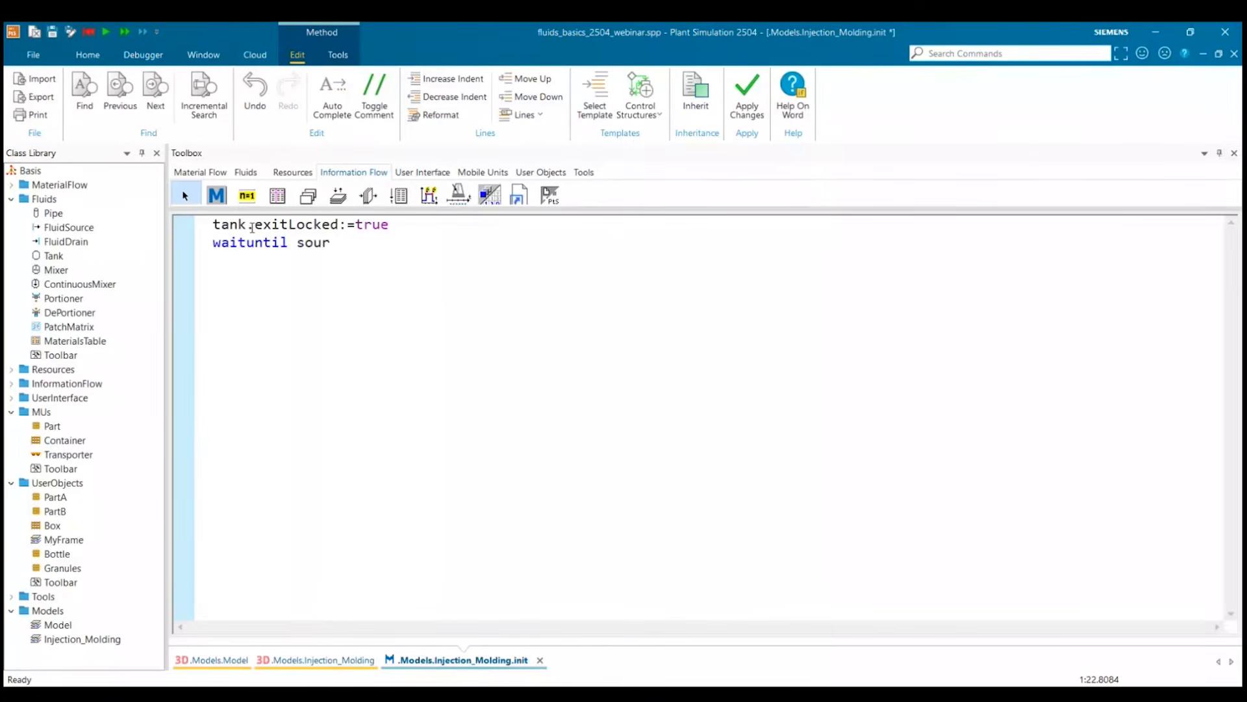
pyautogui.write('ce.occupied')
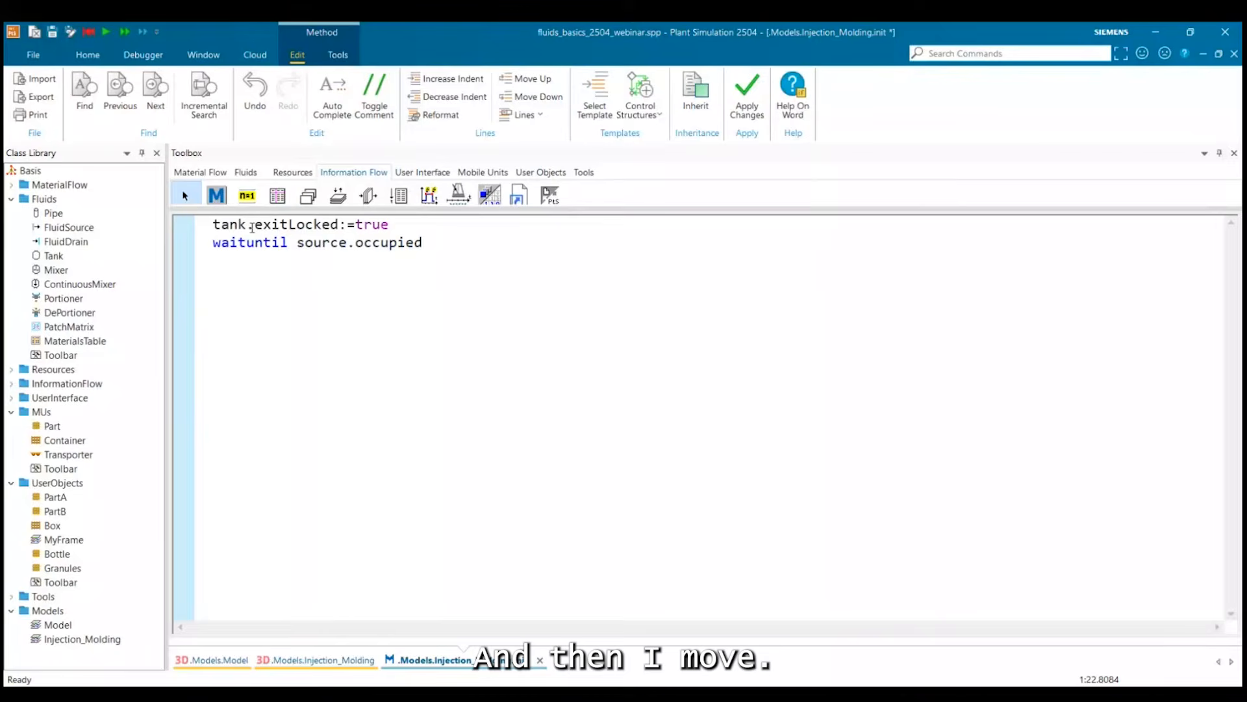
pyautogui.press('Return')
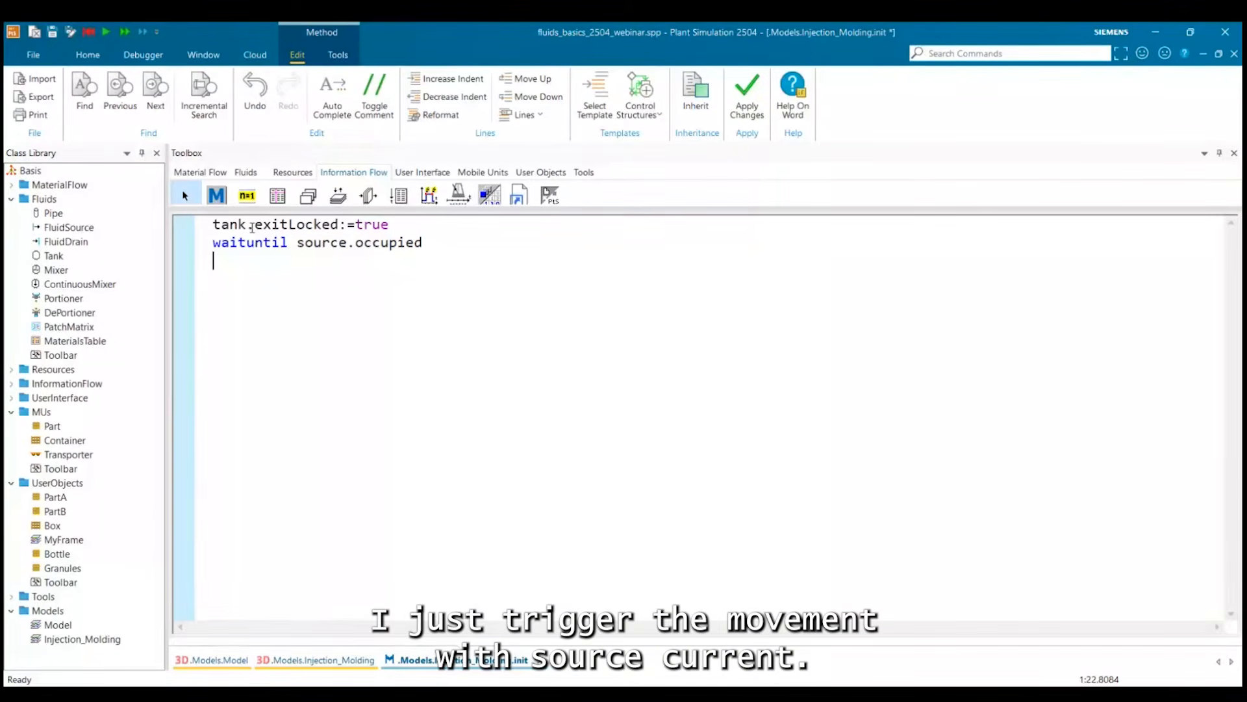
# Add the line source.cont.move to the init method, apply the changes and close the method.
pyautogui.write('source')
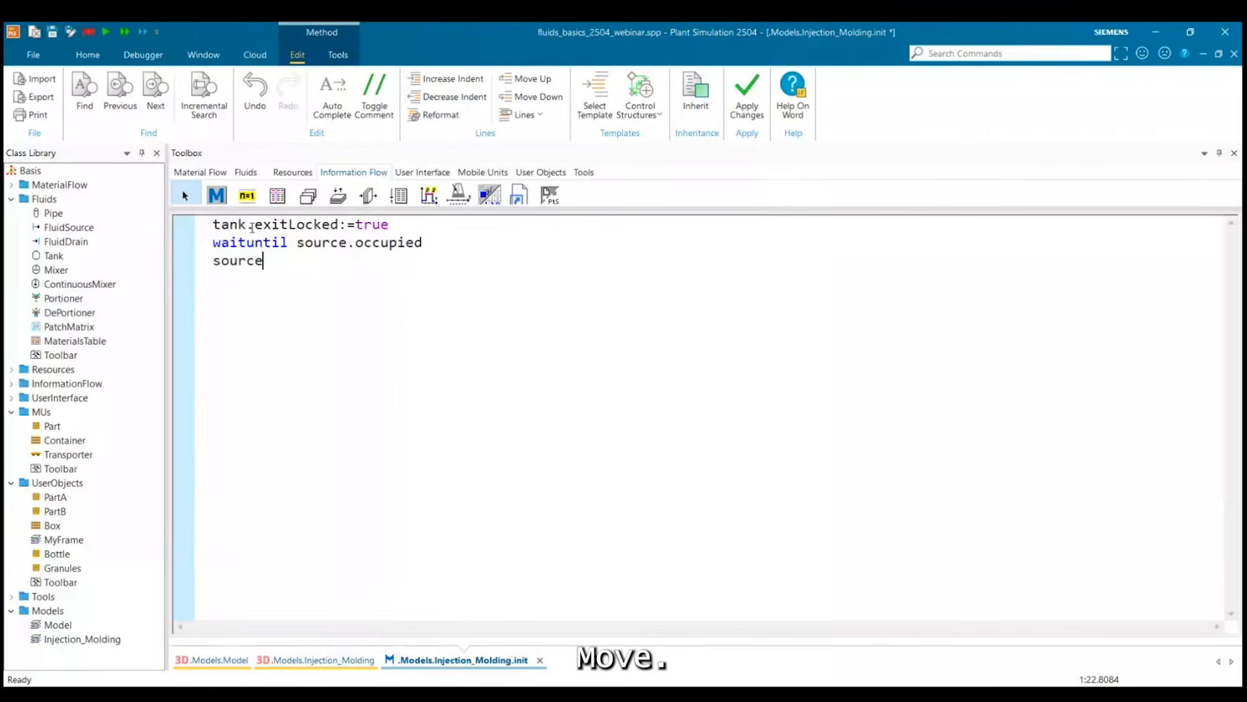
pyautogui.write('.cont.')
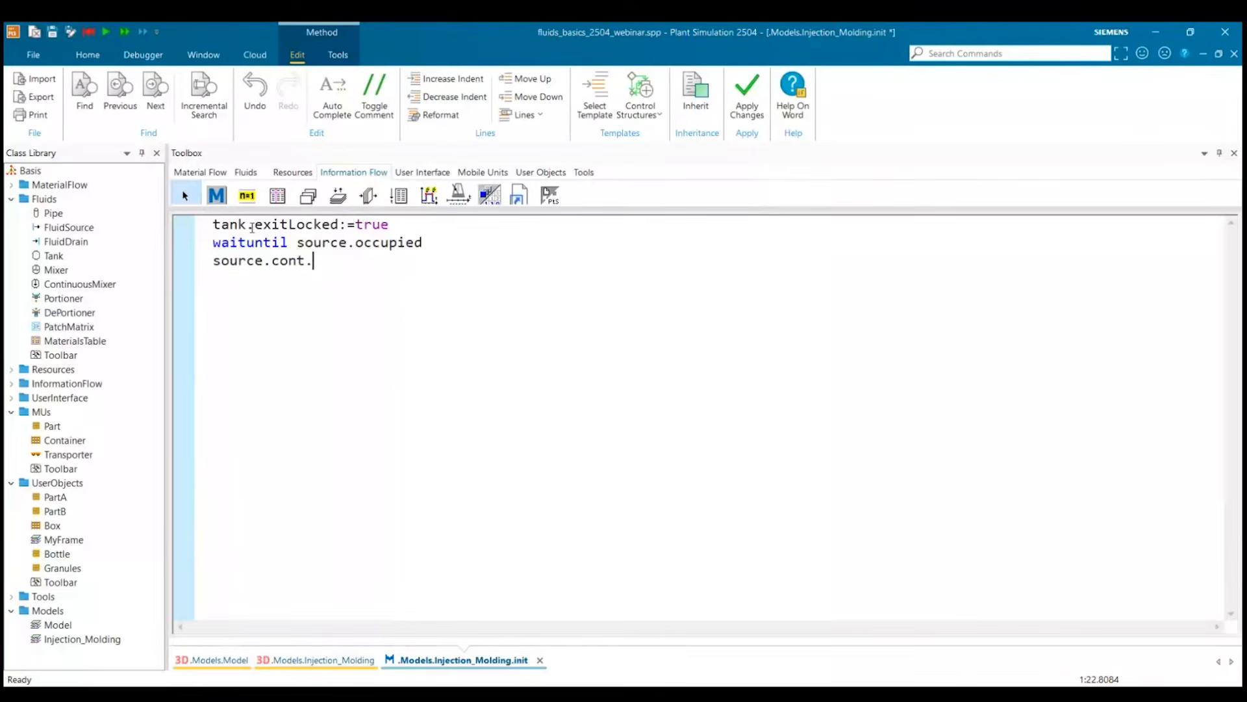
pyautogui.write('move')
pyautogui.press('F7')
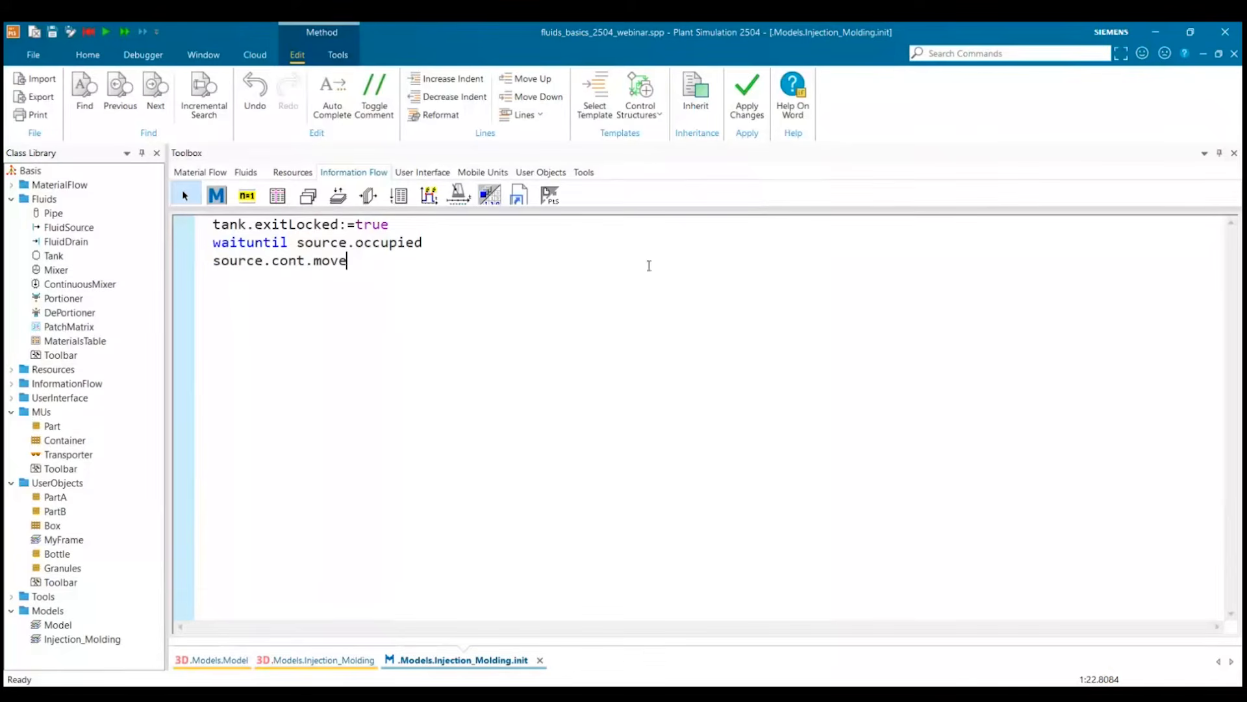
pyautogui.click(1234, 55)
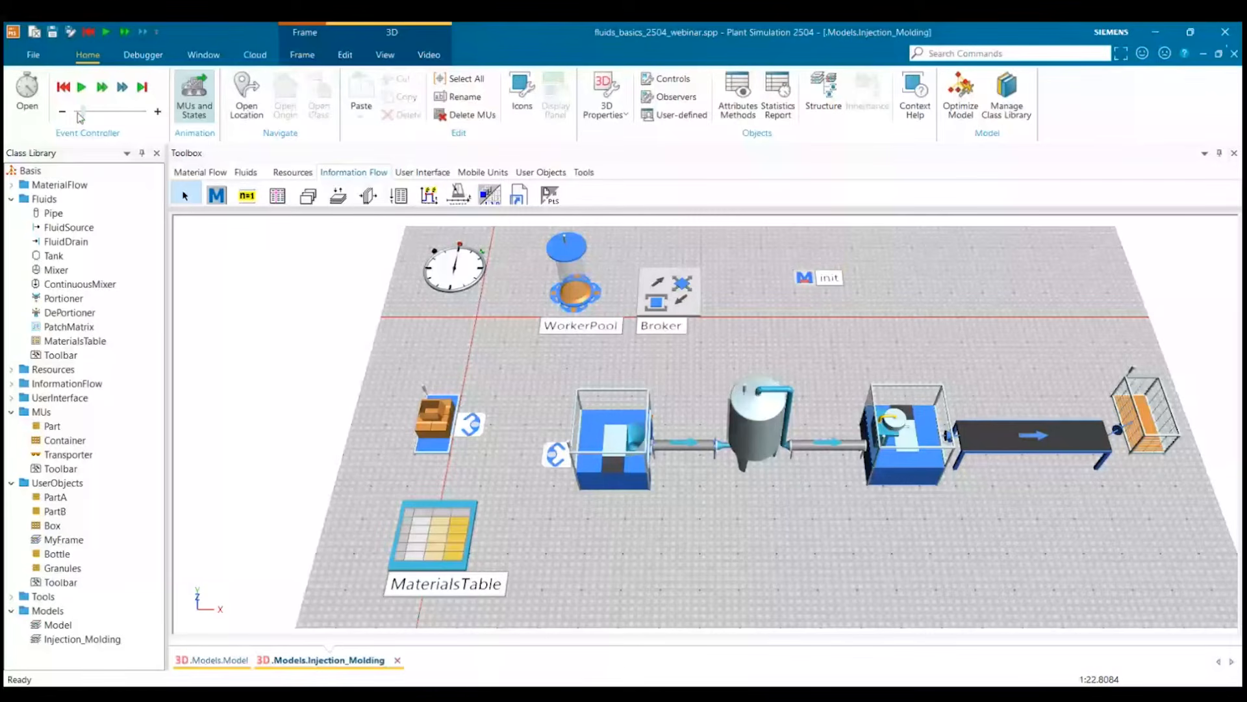
# Test the simulation, then recheck the source.cont.move line in the init method and close it.
pyautogui.click(78, 95)
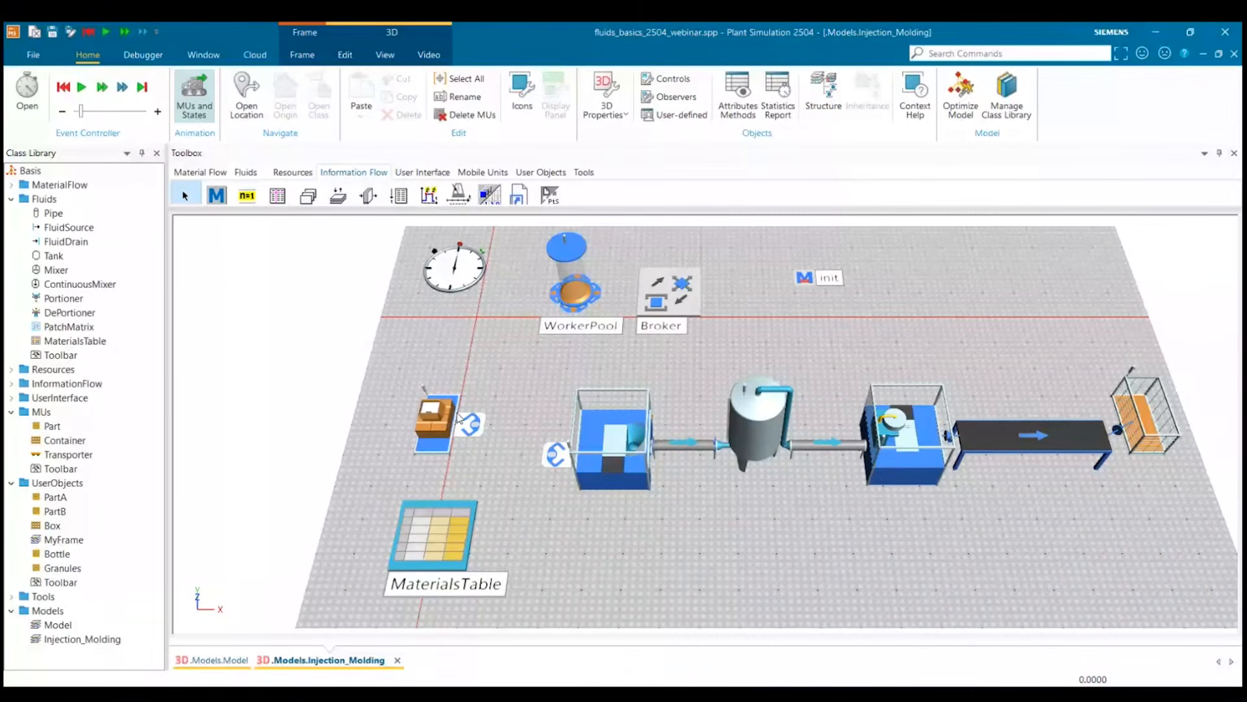
pyautogui.click(803, 279)
pyautogui.doubleClick(803, 286)
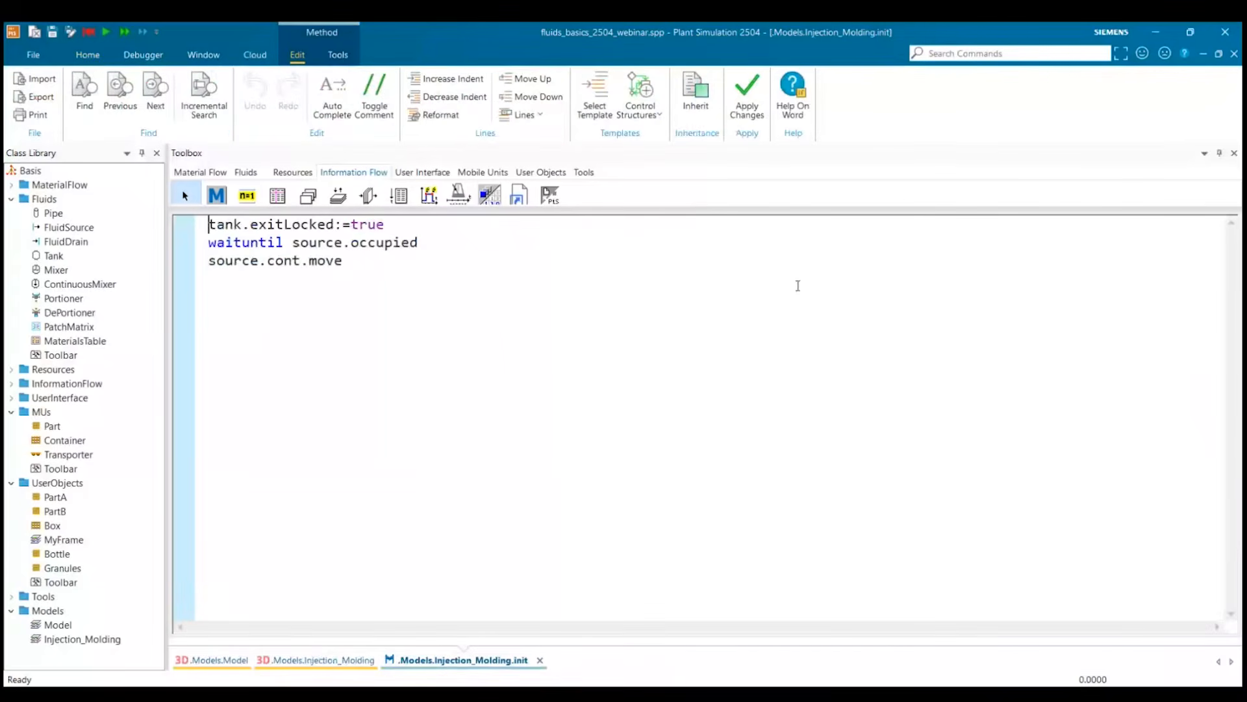
pyautogui.click(636, 314)
pyautogui.press('Up')
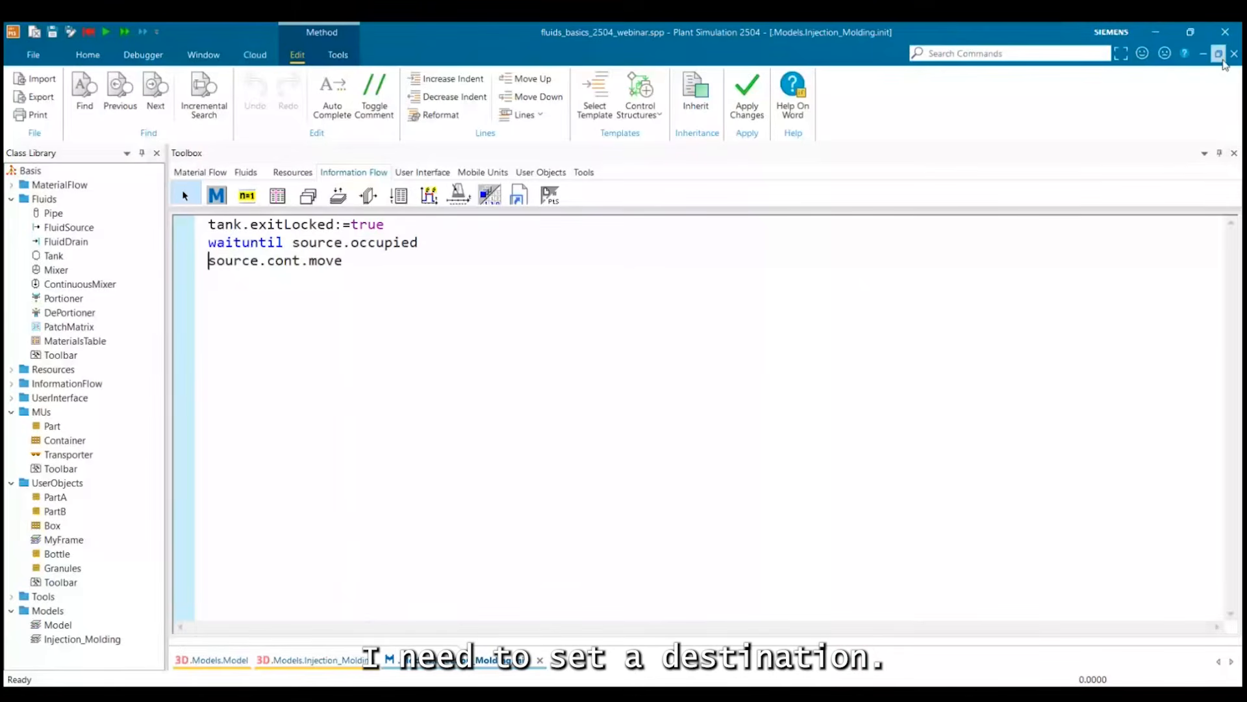
pyautogui.click(1234, 54)
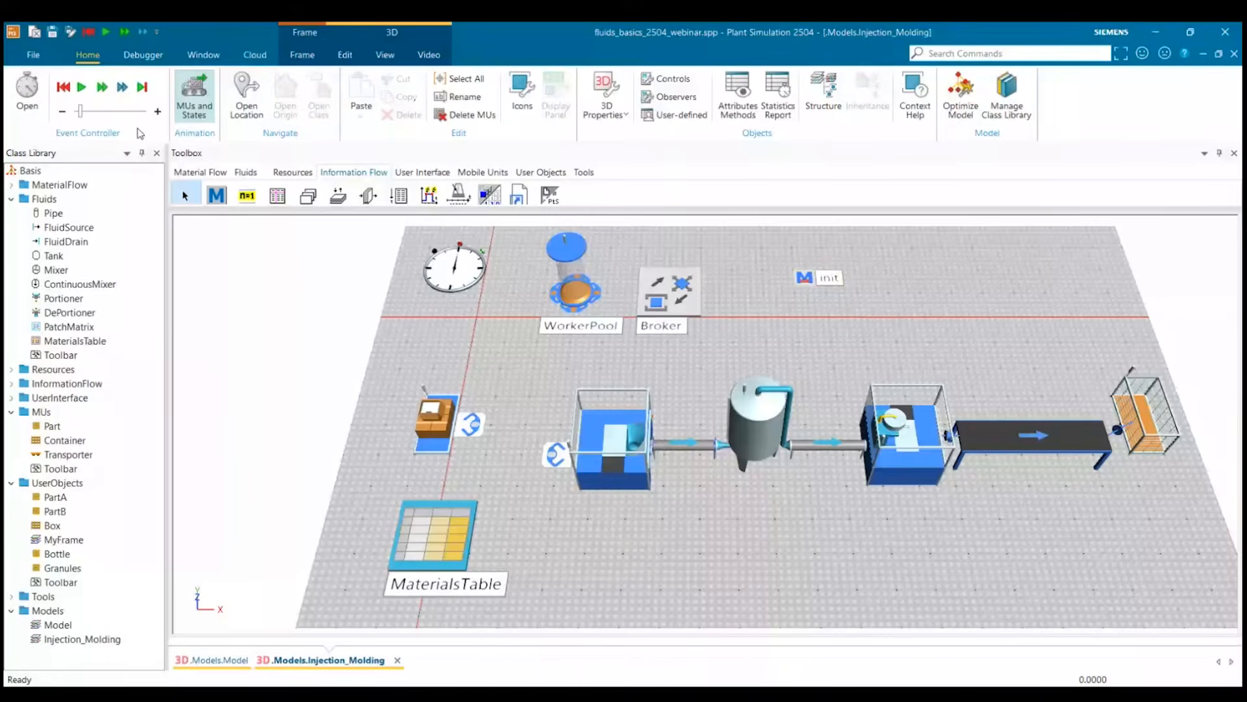
# Connect the Source to the DePortioner with a Connector.
pyautogui.click(219, 173)
pyautogui.click(216, 195)
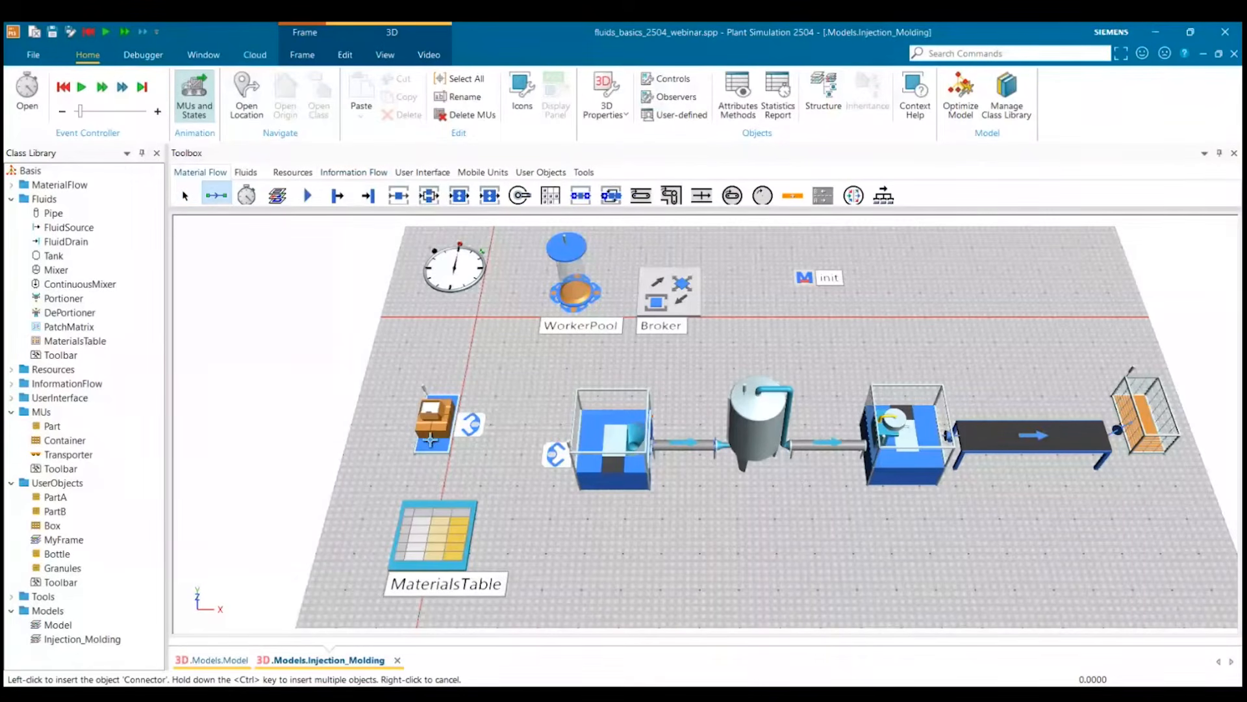
pyautogui.click(430, 441)
pyautogui.click(610, 442)
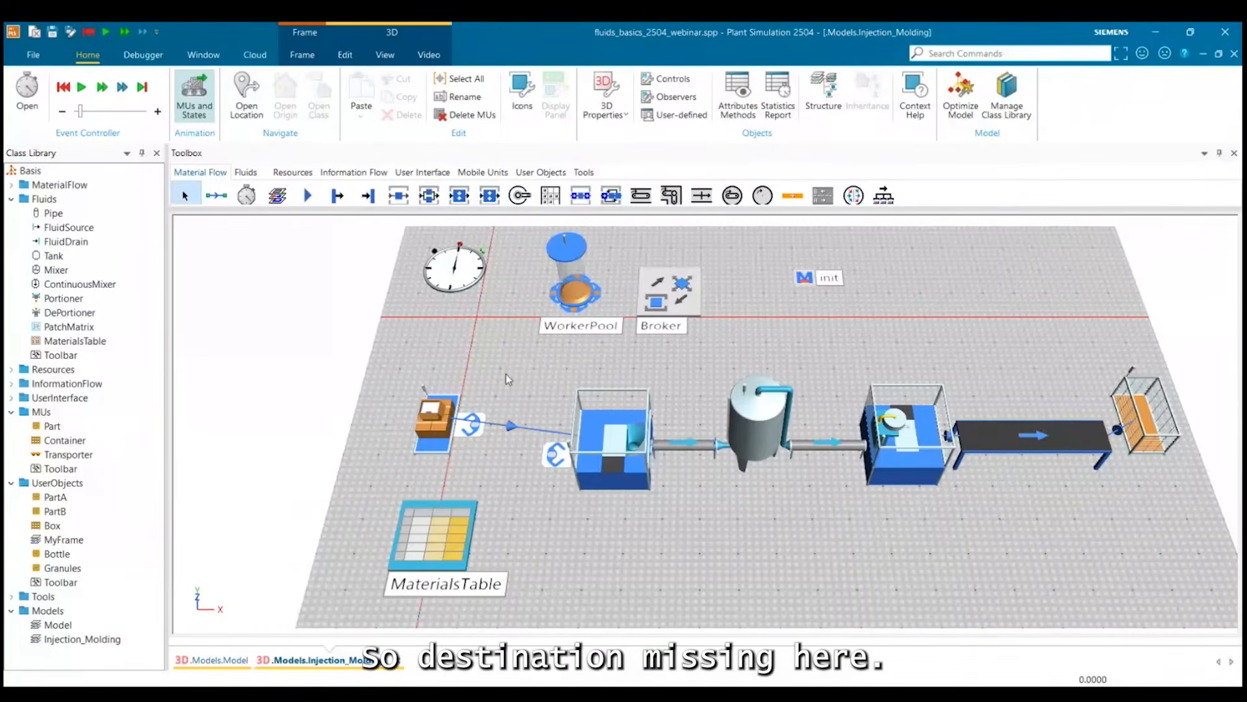
# Run the simulation, then check the Granules entry in the MaterialsTable and close the table.
pyautogui.click(82, 88)
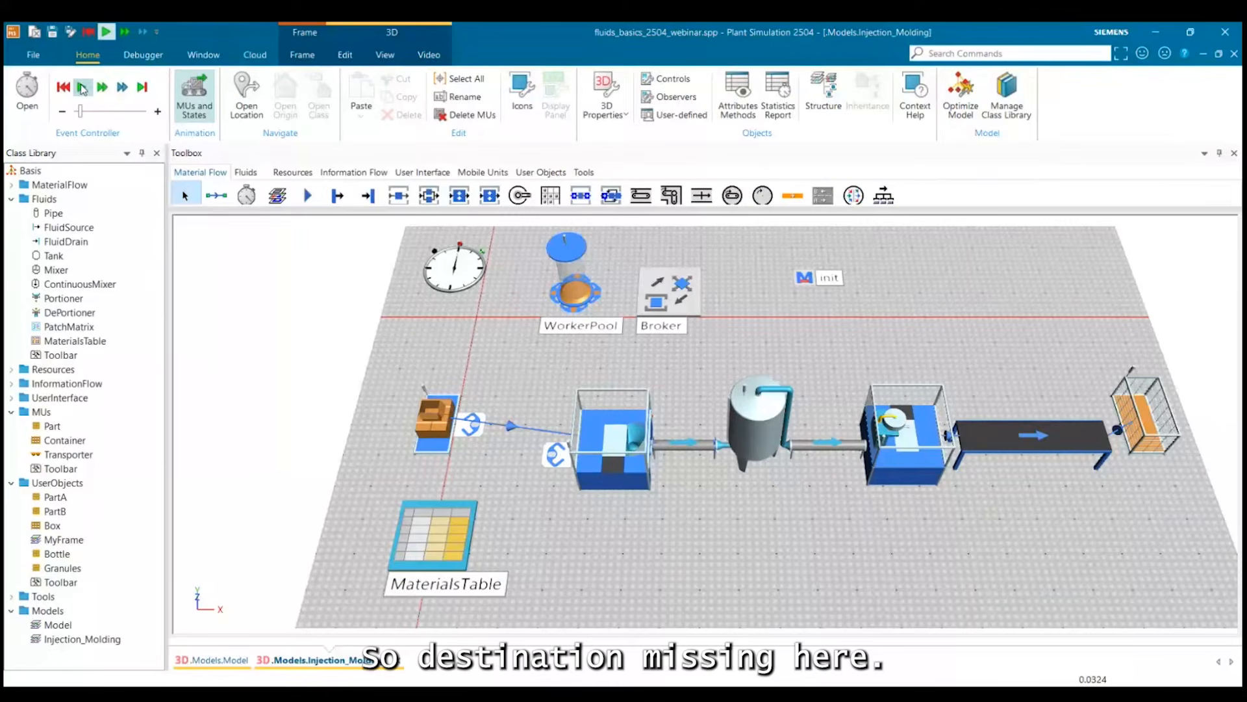
pyautogui.click(102, 91)
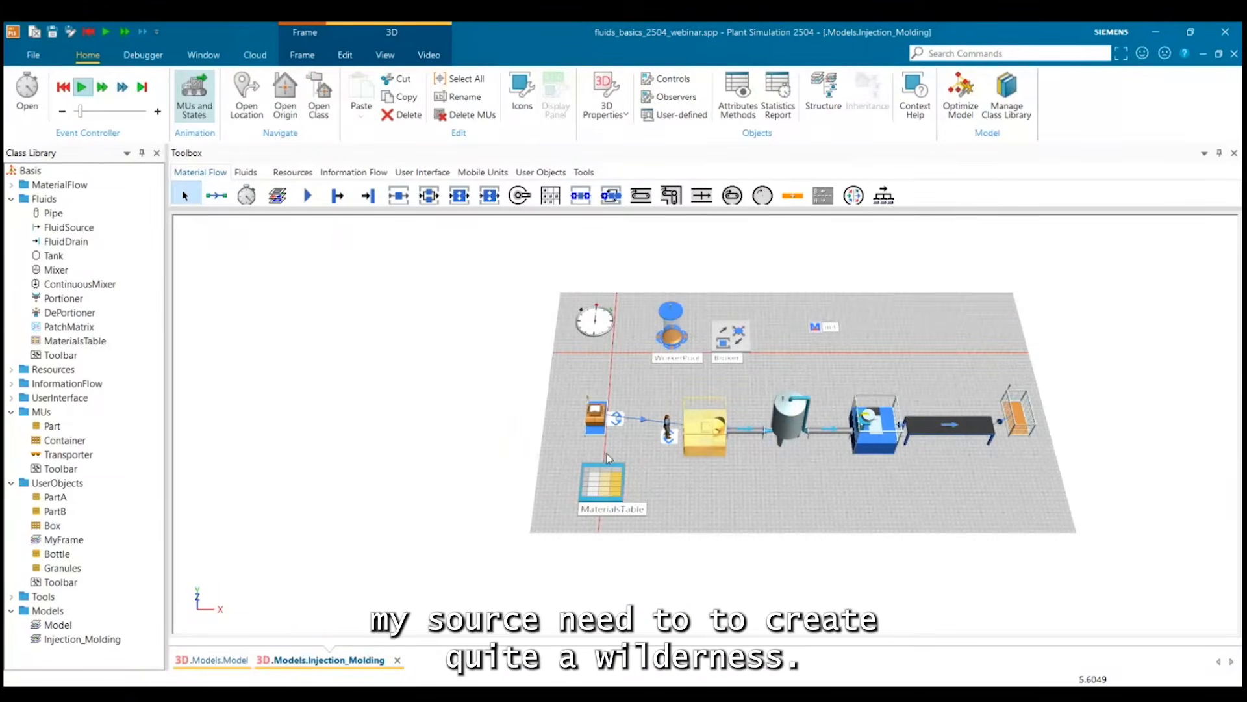
pyautogui.scroll(3, 520, 423)
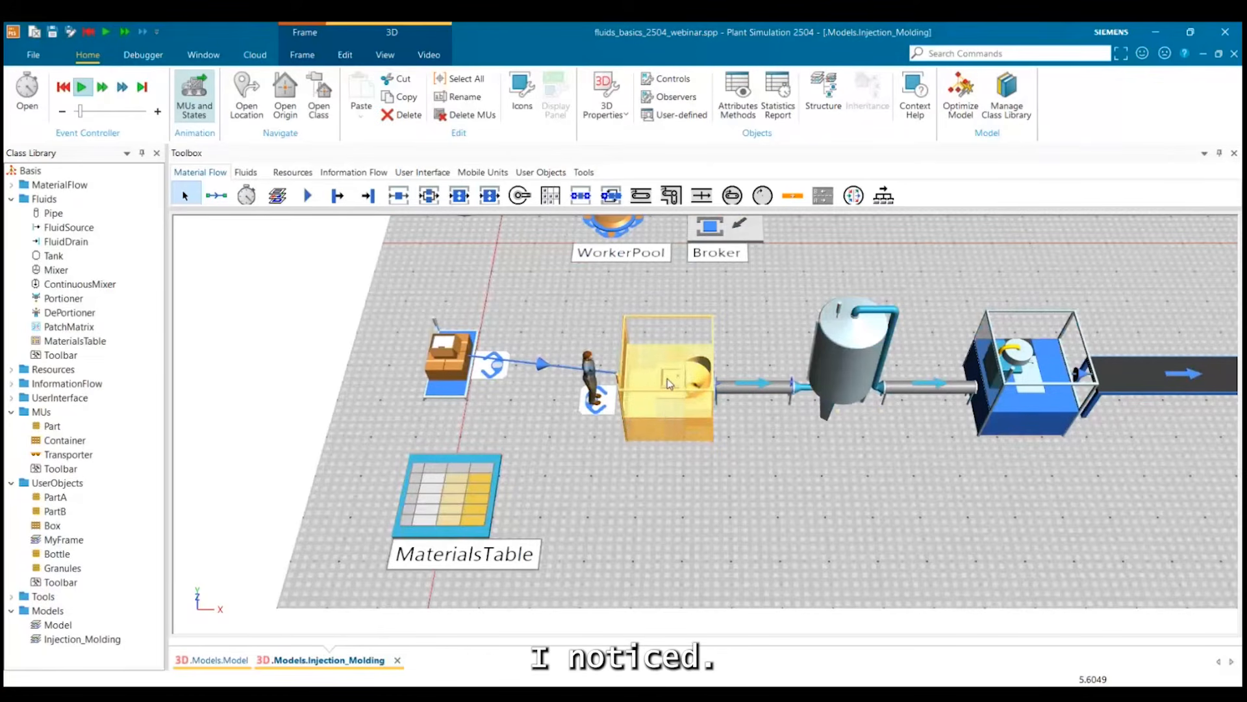
pyautogui.doubleClick(477, 505)
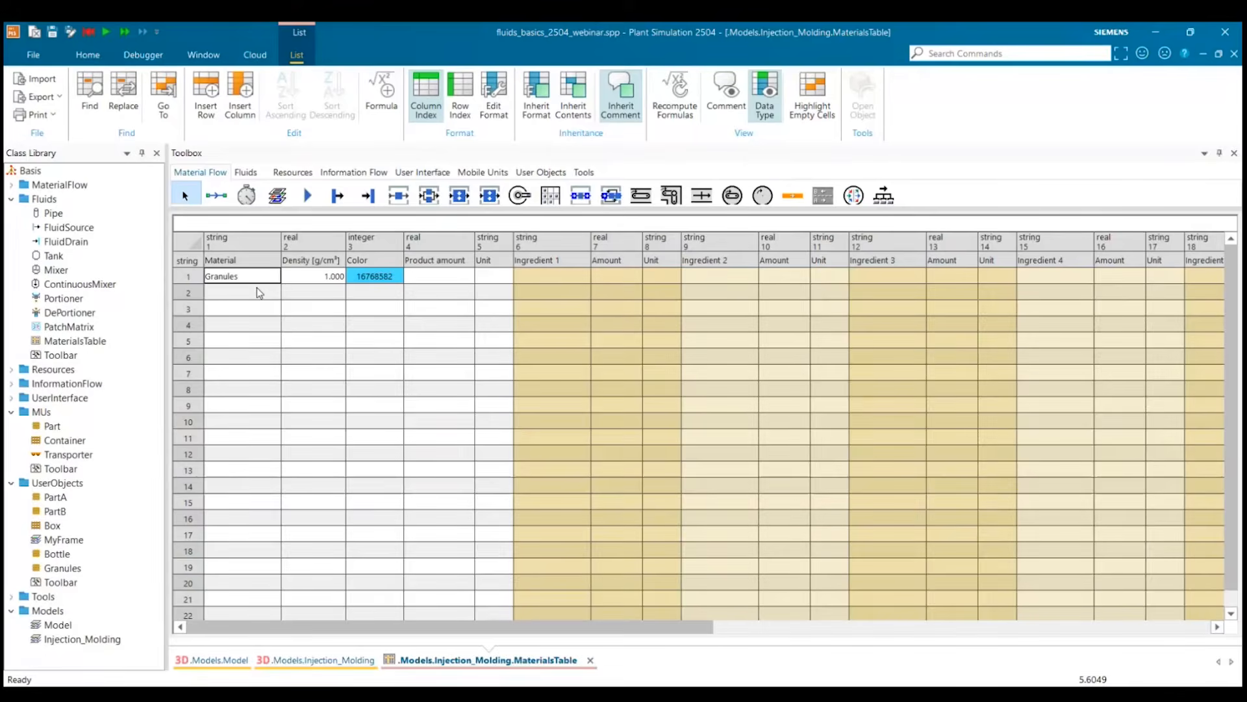
pyautogui.click(1234, 55)
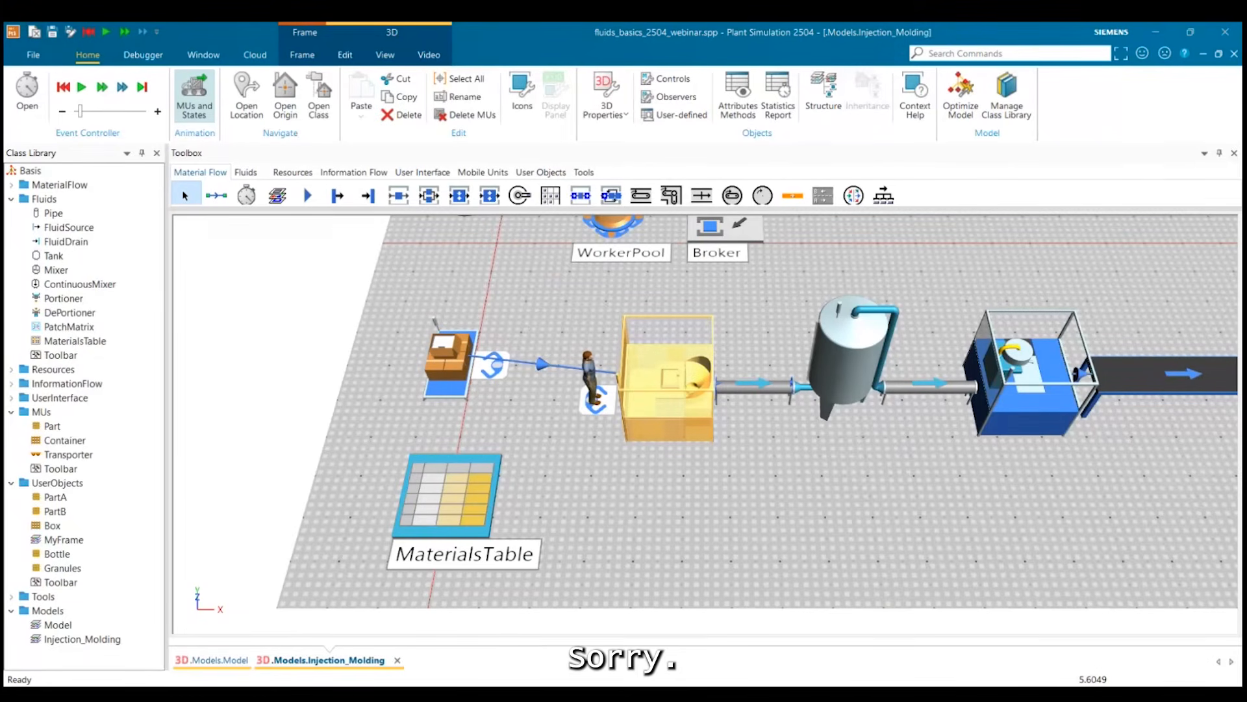
# Resume the simulation and examine the tank and the pipe between it and the Portioner from several angles.
pyautogui.click(825, 449)
pyautogui.click(81, 88)
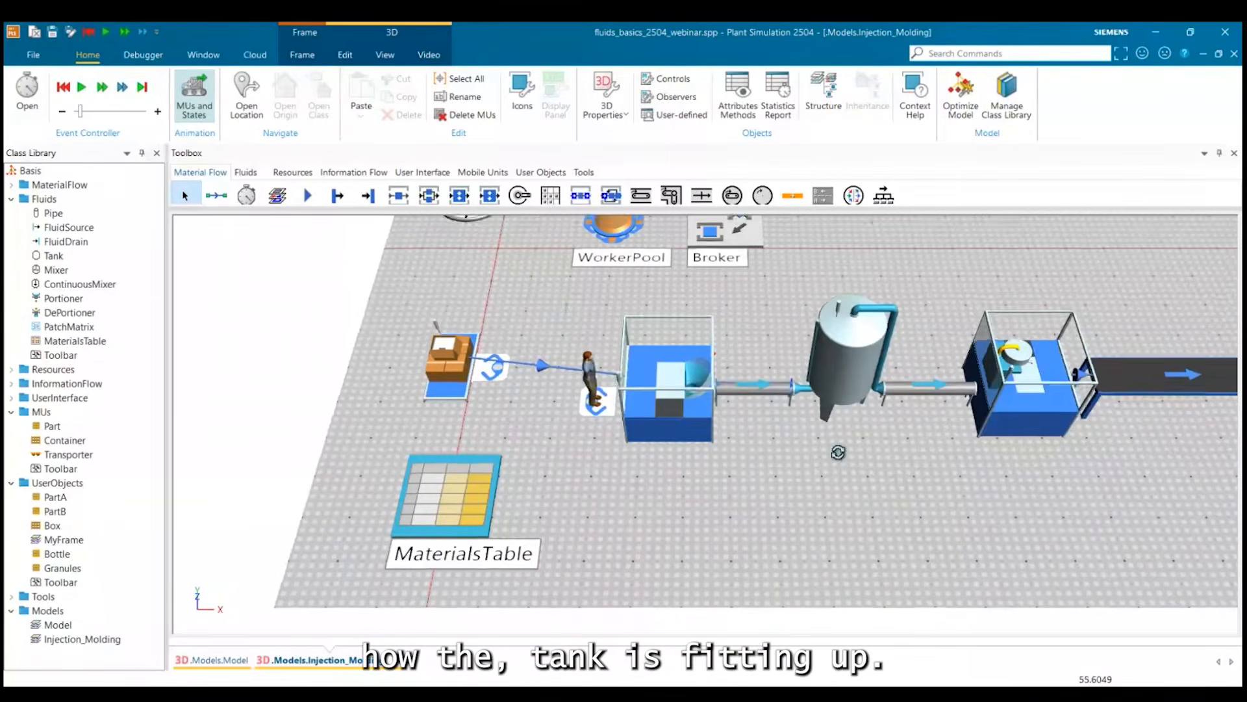
pyautogui.moveTo(838, 452); pyautogui.dragTo(832, 359)
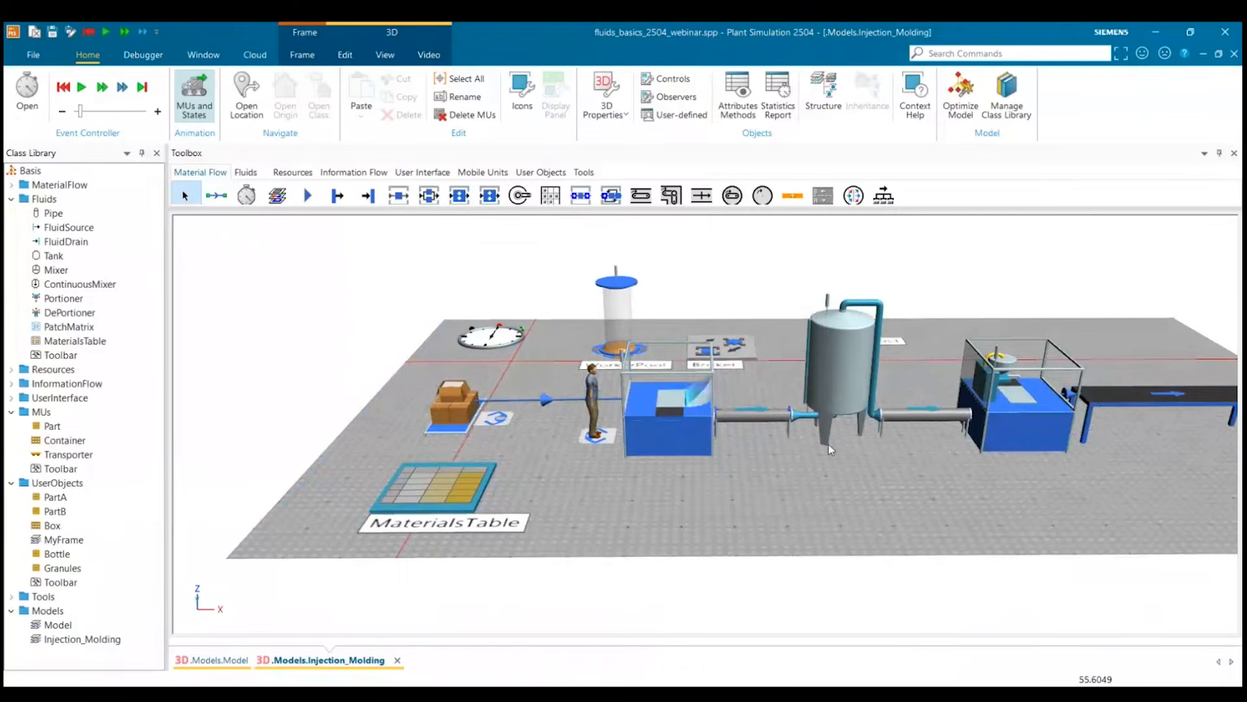
pyautogui.moveTo(864, 455); pyautogui.dragTo(863, 487)
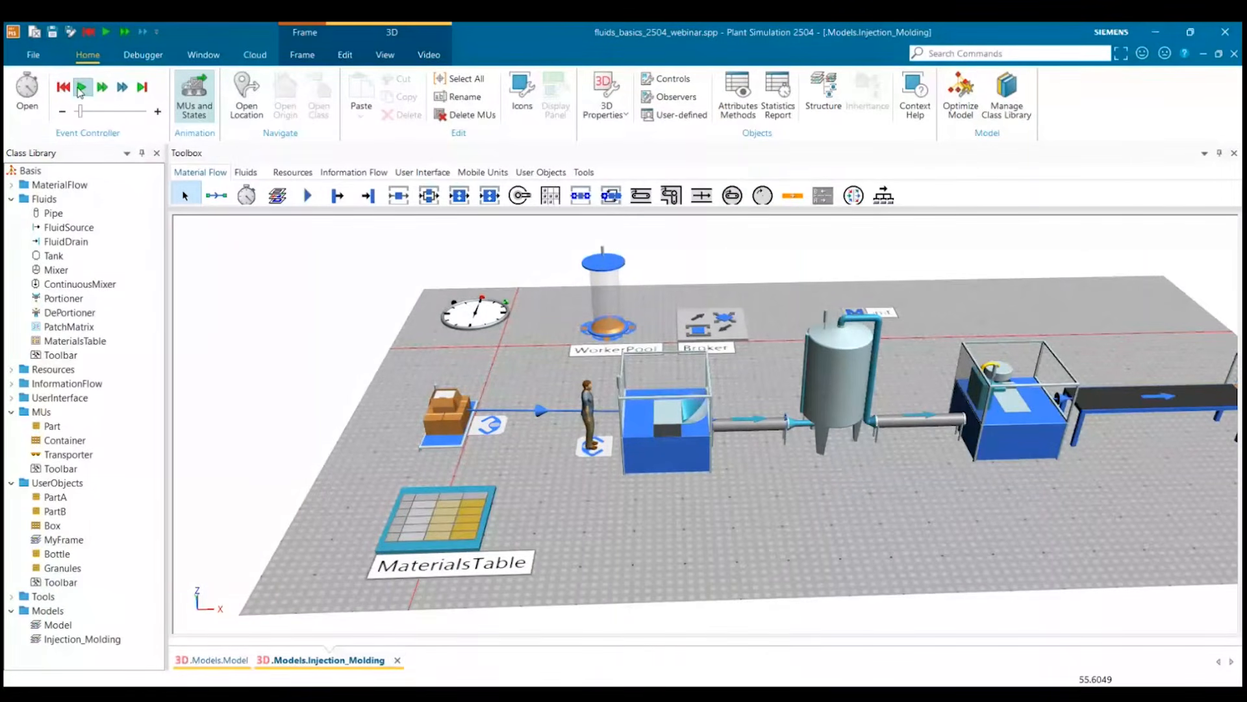
pyautogui.moveTo(874, 323); pyautogui.dragTo(829, 329)
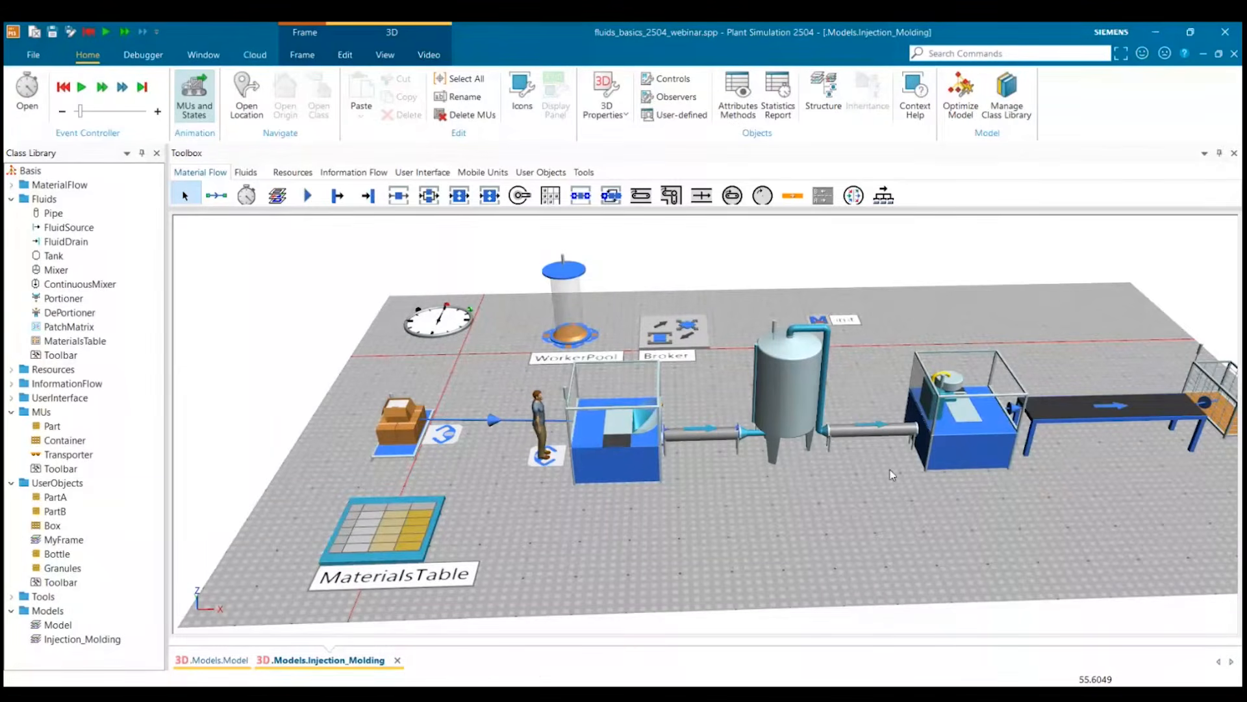
pyautogui.moveTo(892, 475); pyautogui.dragTo(852, 421)
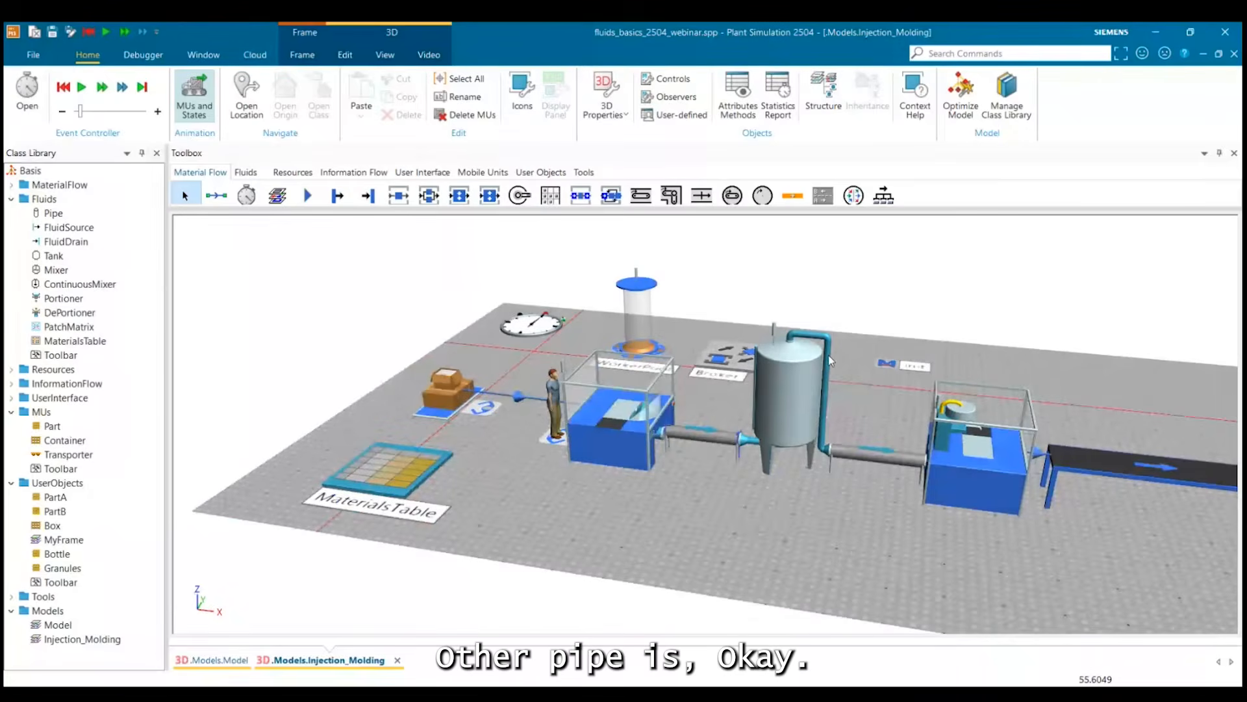
pyautogui.click(871, 476)
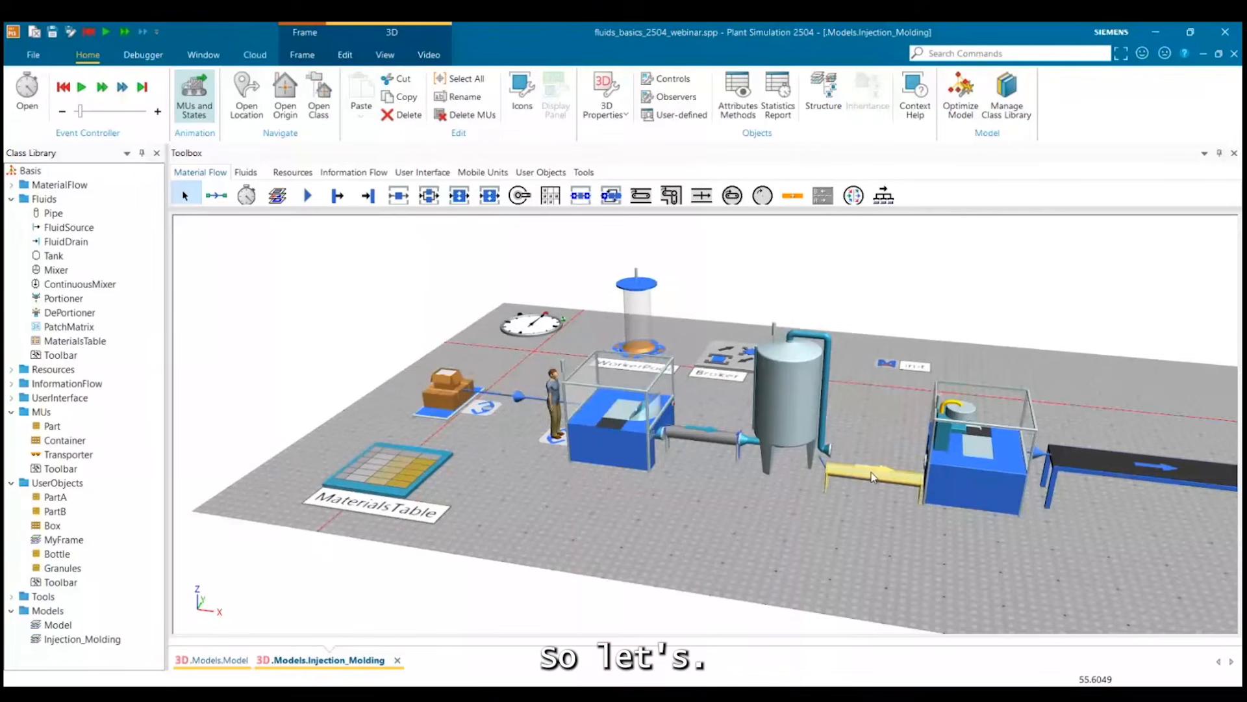
pyautogui.click(874, 526)
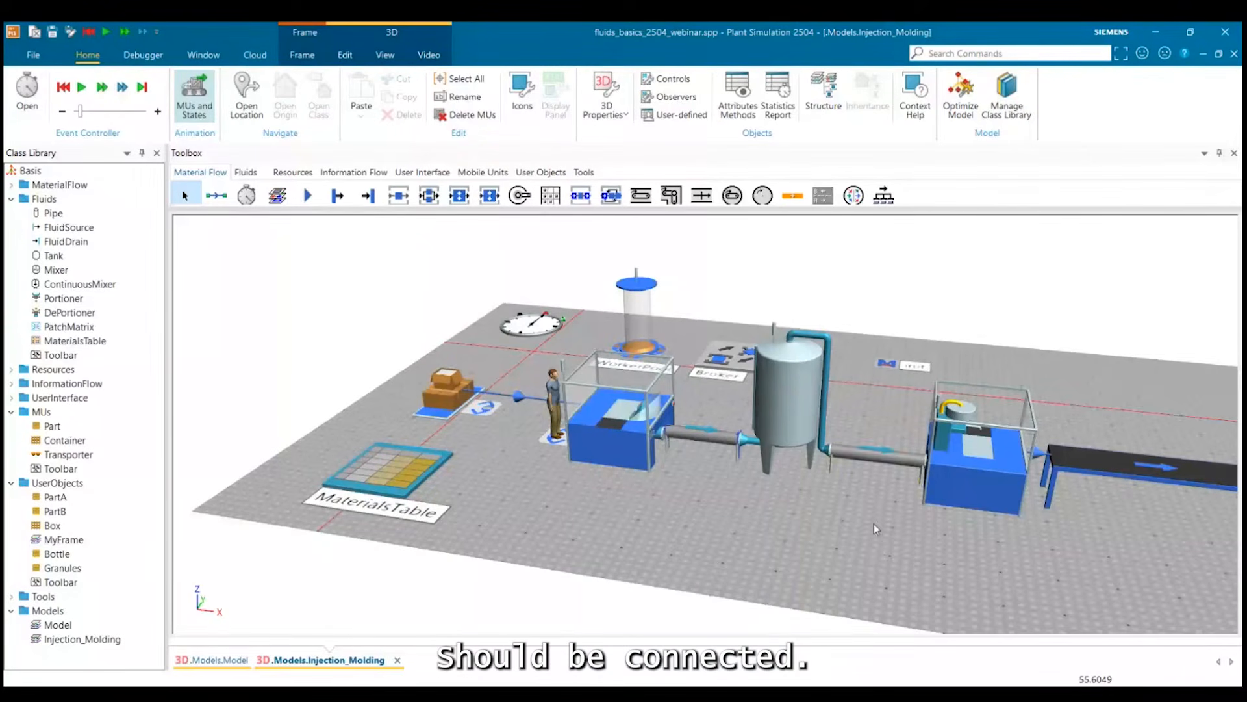
pyautogui.moveTo(875, 525); pyautogui.dragTo(831, 511)
# Check the tank and reset the simulation to its start.
pyautogui.click(714, 385)
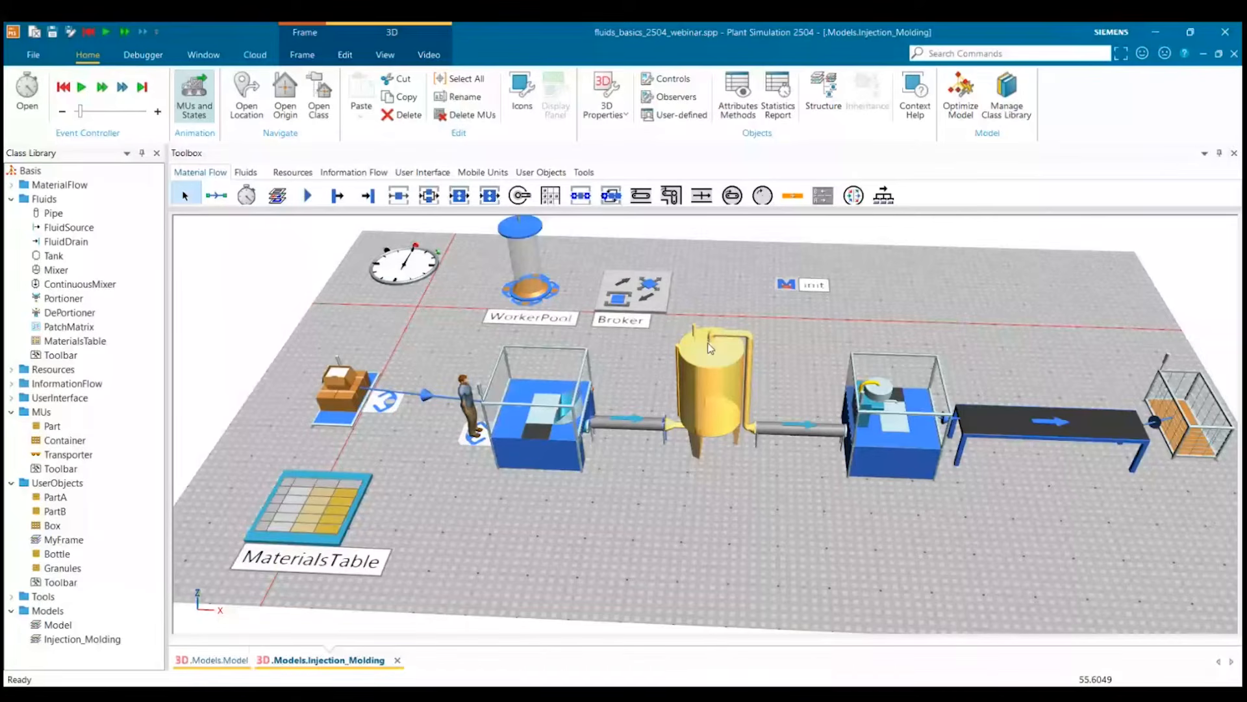
pyautogui.click(65, 90)
pyautogui.click(541, 536)
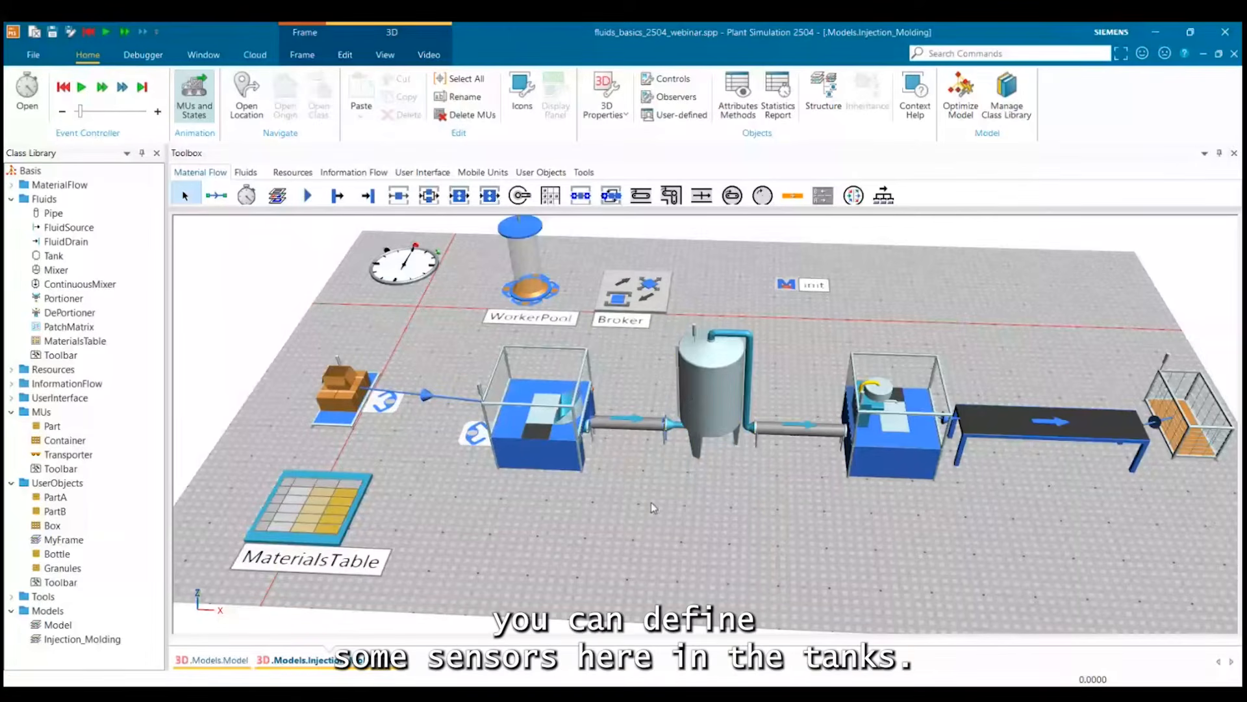
# Open the Tank's sensor control OnSensor1 for coding and add blank lines below its parameter declaration.
pyautogui.click(713, 387)
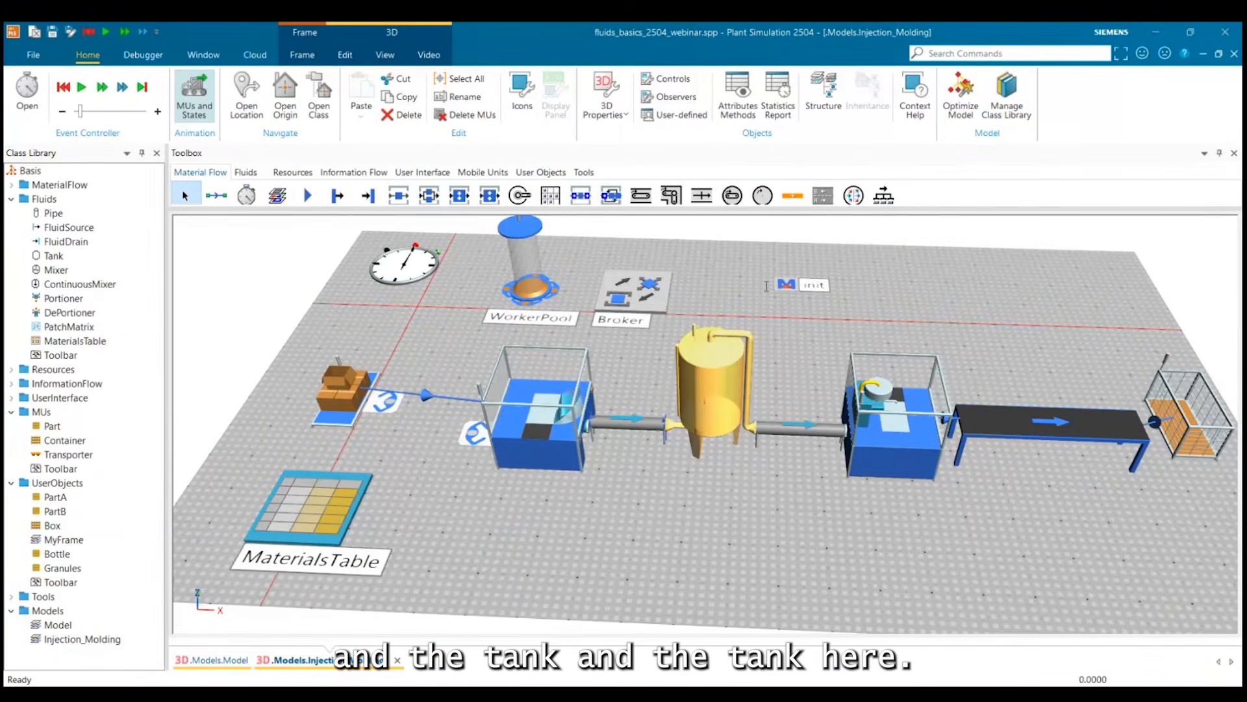
pyautogui.press('F4')
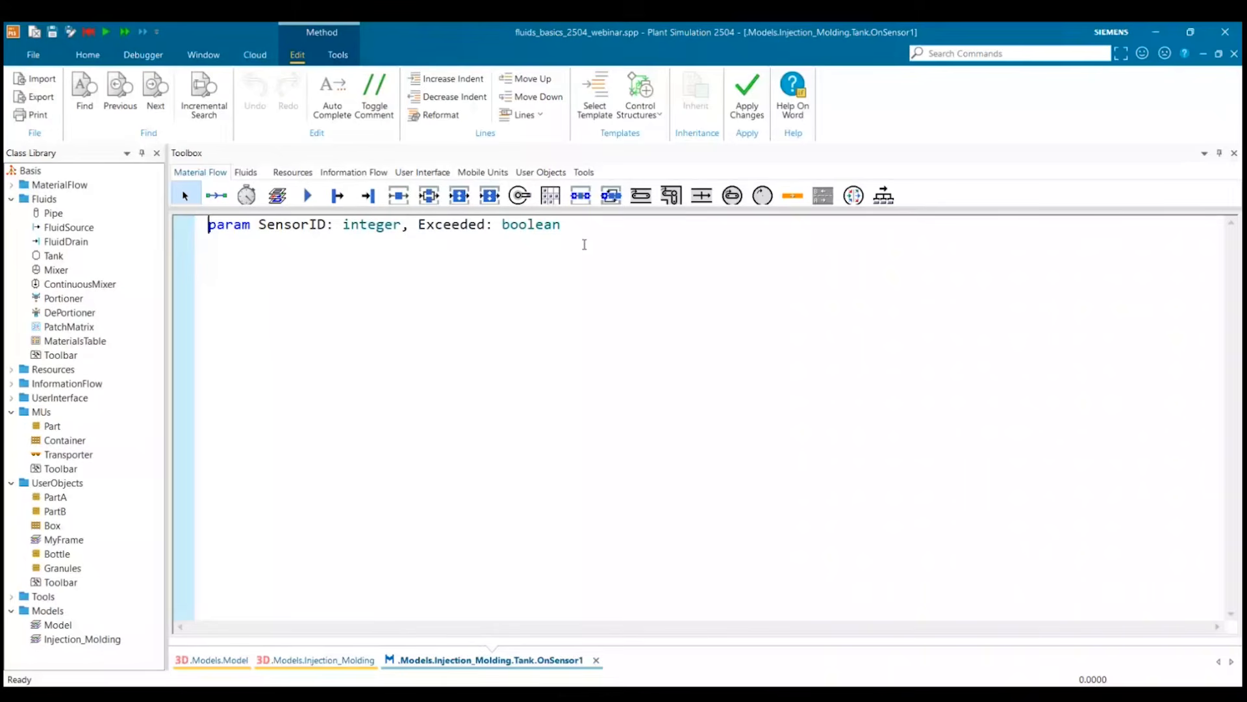
pyautogui.click(576, 225)
pyautogui.press('Return')
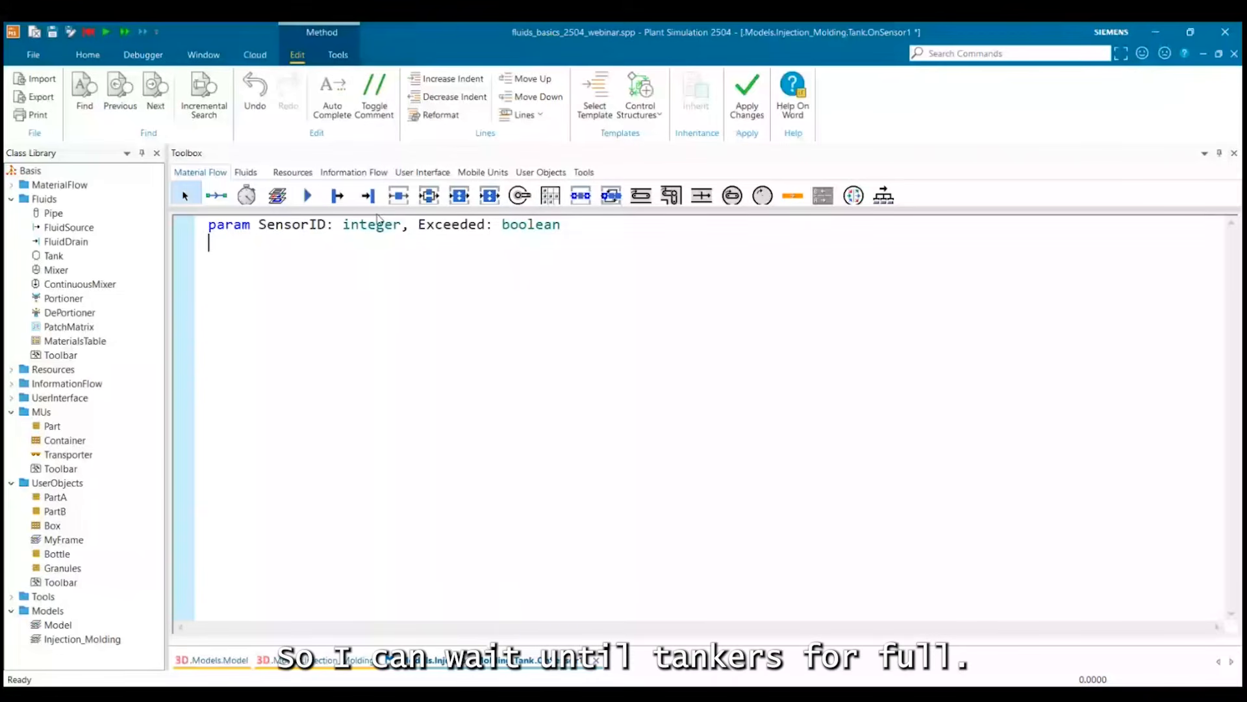
pyautogui.press('Return')
# Add the line waituntil ?.currentInflowRate = 0 to the OnSensor1 method.
pyautogui.write('waitu')
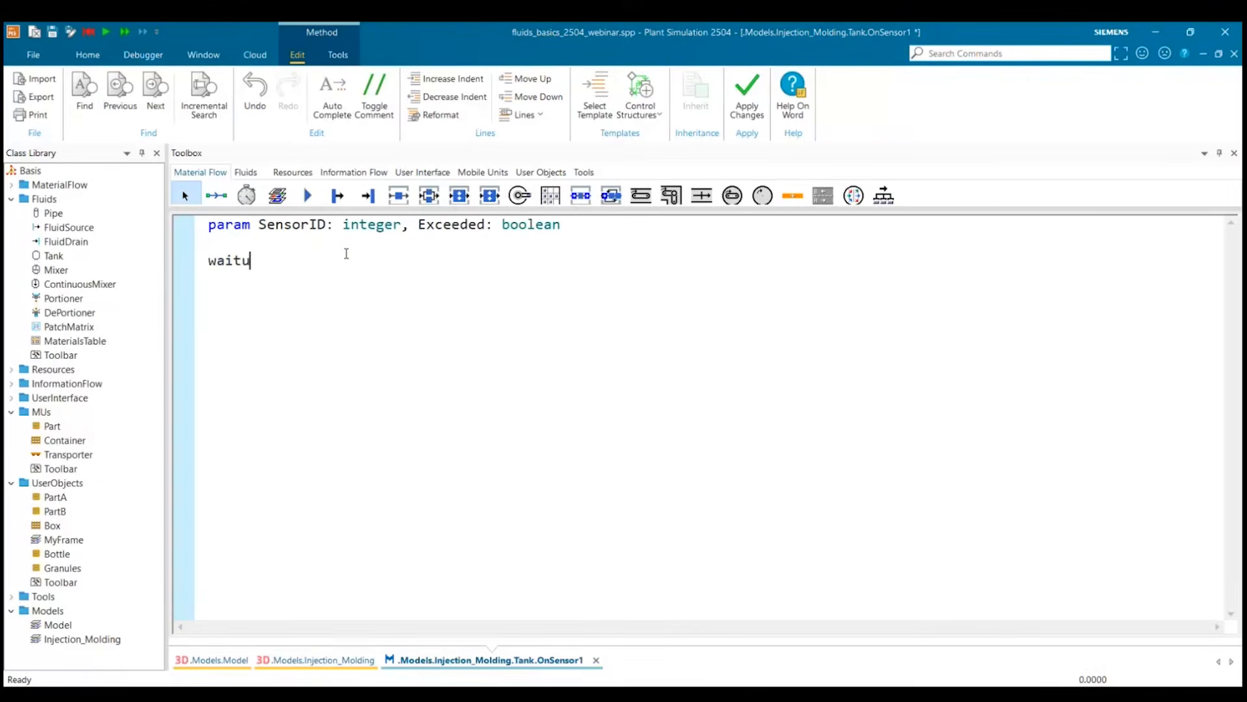
pyautogui.write('ntil tank')
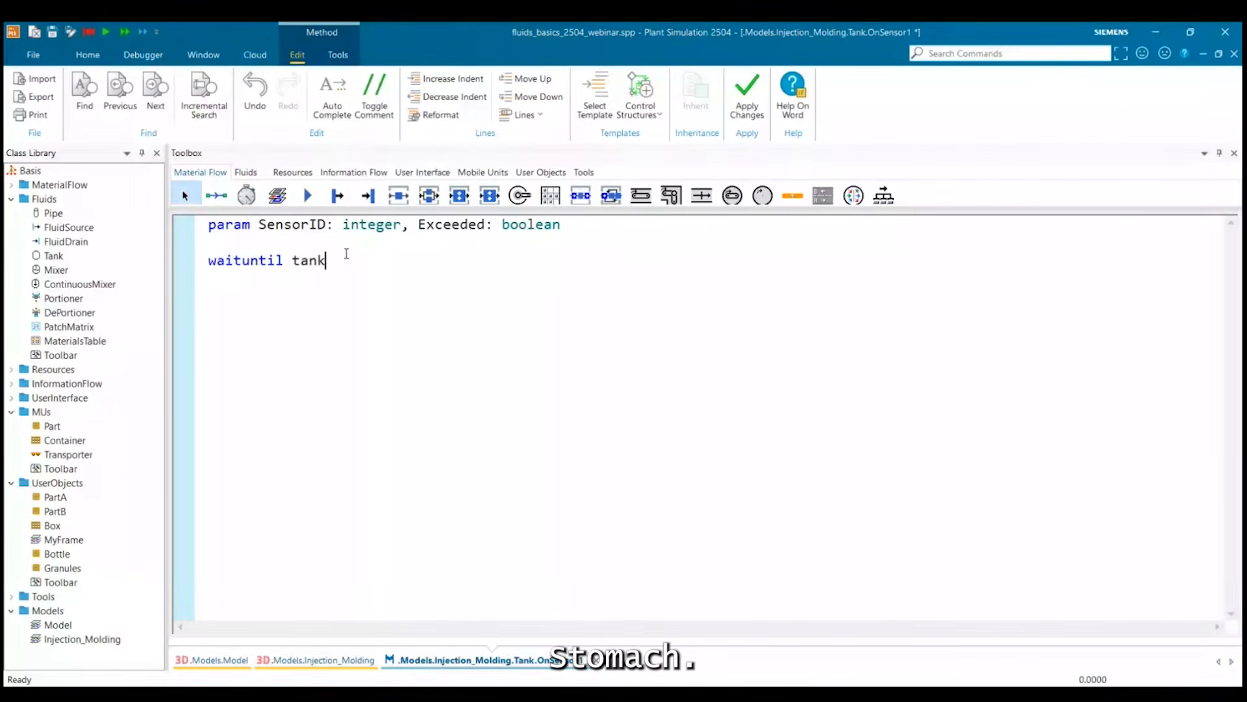
pyautogui.press('BackSpace')
pyautogui.press('BackSpace')
pyautogui.press('BackSpace')
pyautogui.press('BackSpace')
pyautogui.write('?')
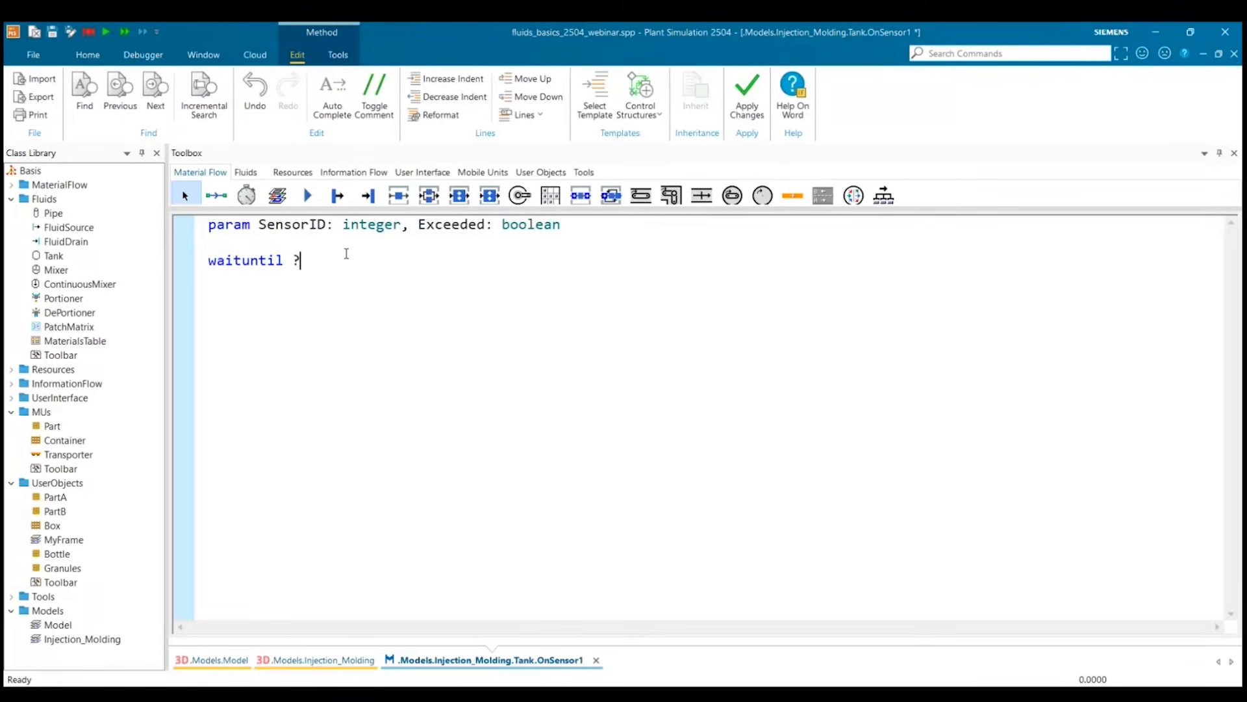
pyautogui.write('.currentInflow')
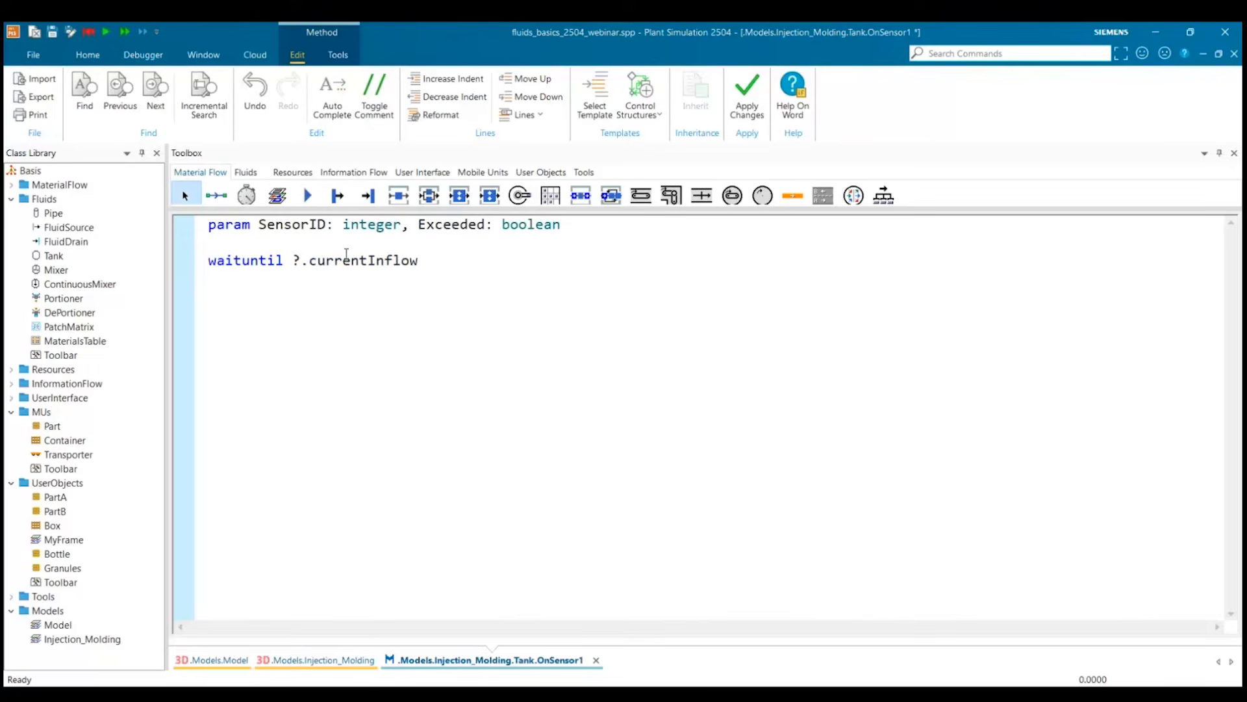
pyautogui.write('Rate = 0')
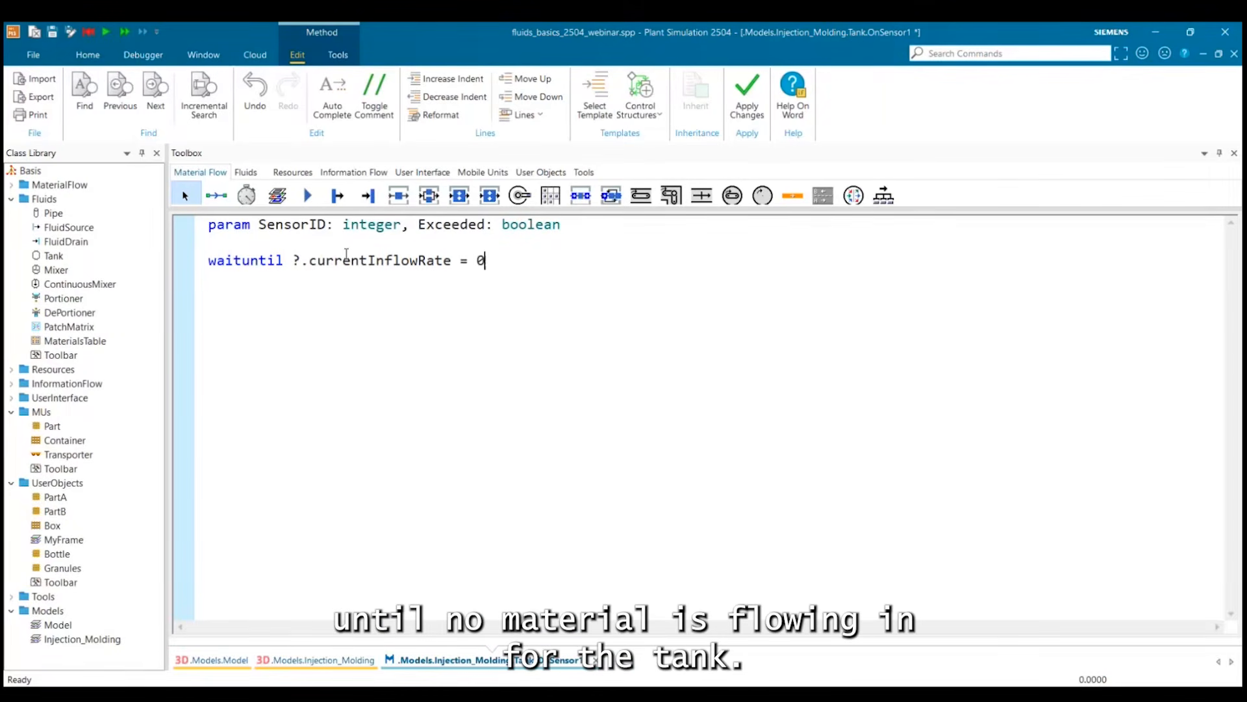
# Add the line wait 1 below the waituntil statement in OnSensor1.
pyautogui.press('Return')
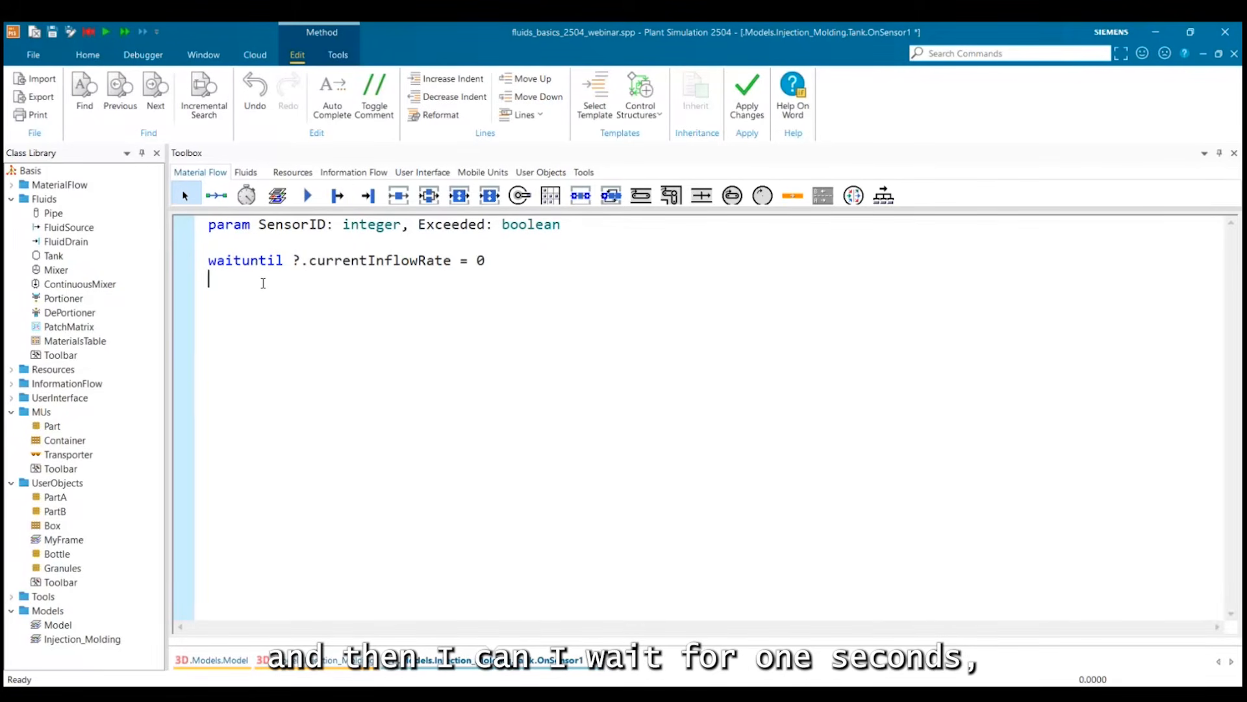
pyautogui.write('wait ')
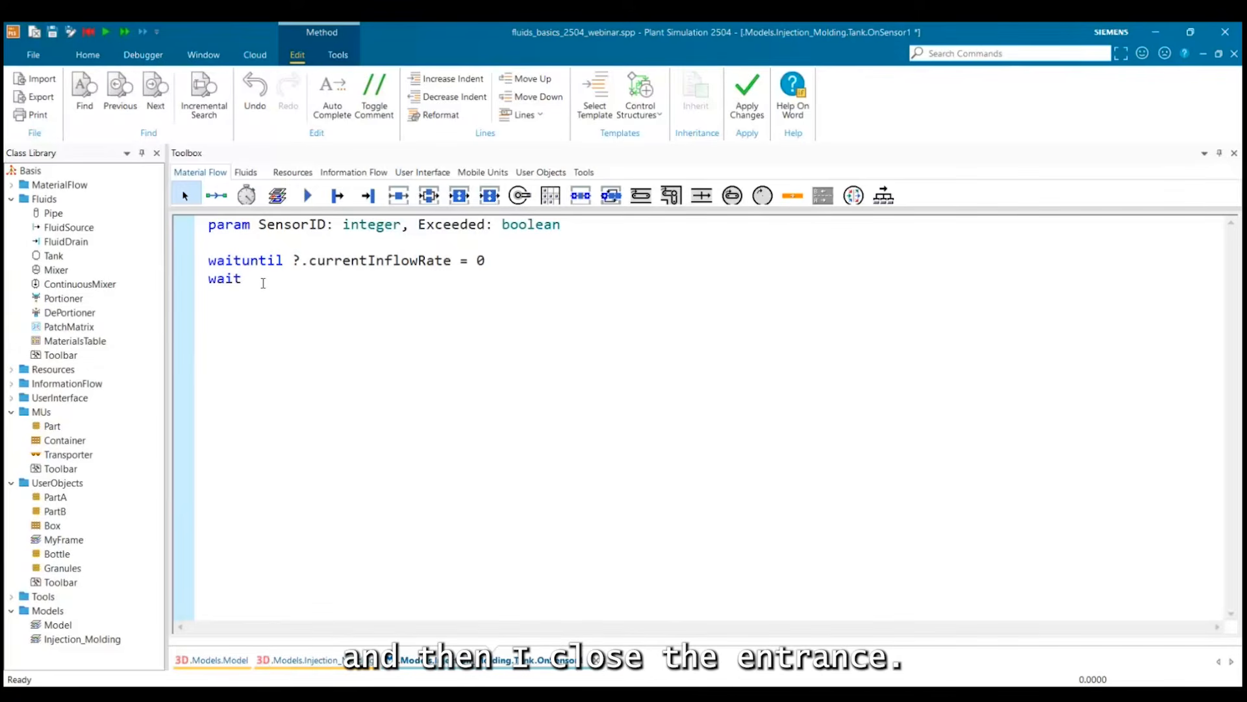
pyautogui.write('1')
# Add the line ?.entranceLocked:=true to lock the tank's entrance after the wait.
pyautogui.press('Return')
pyautogui.write('?')
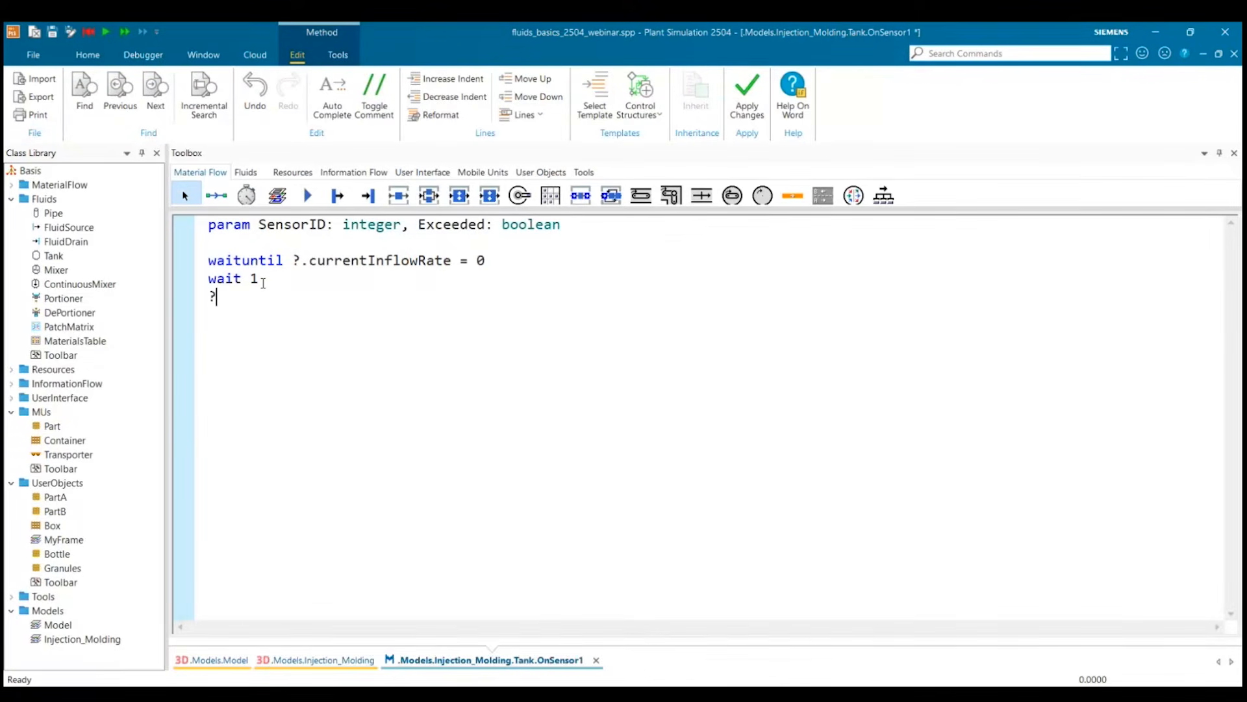
pyautogui.write('.entranceLocked:=true')
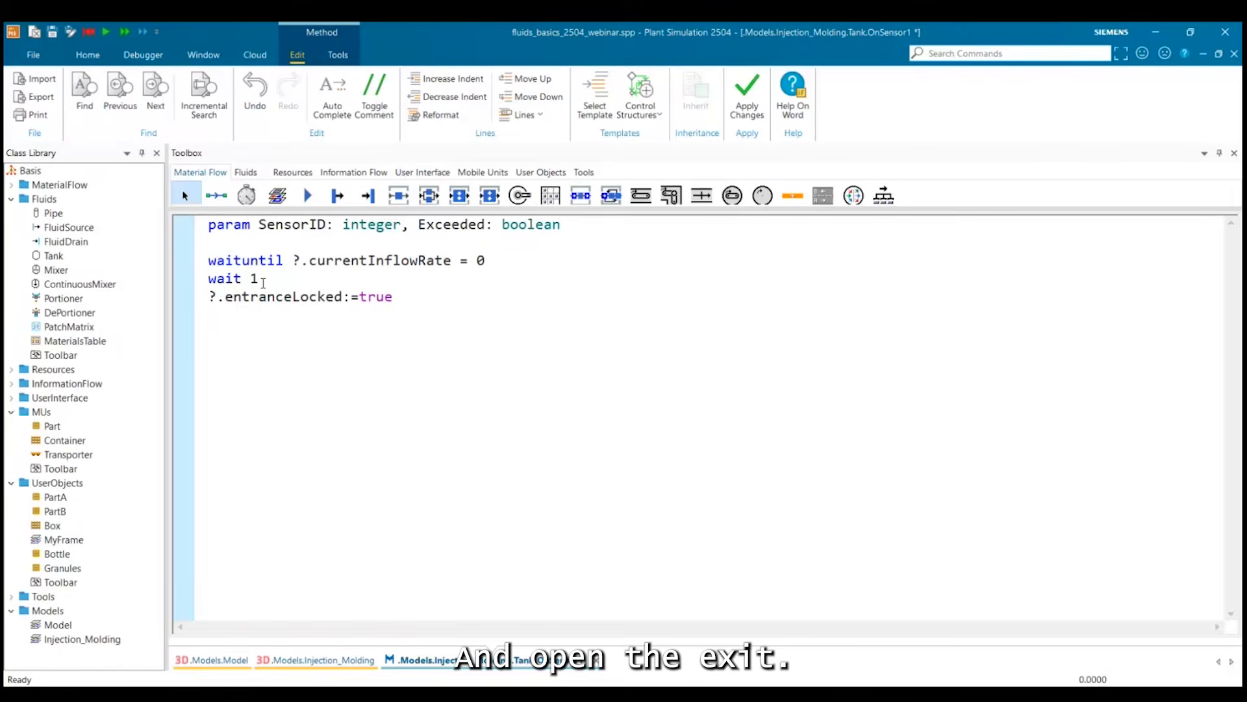
# Add the line ?.entranceLocked:=false to OnSensor1, apply the changes and close the method.
pyautogui.press('Return')
pyautogui.write('?')
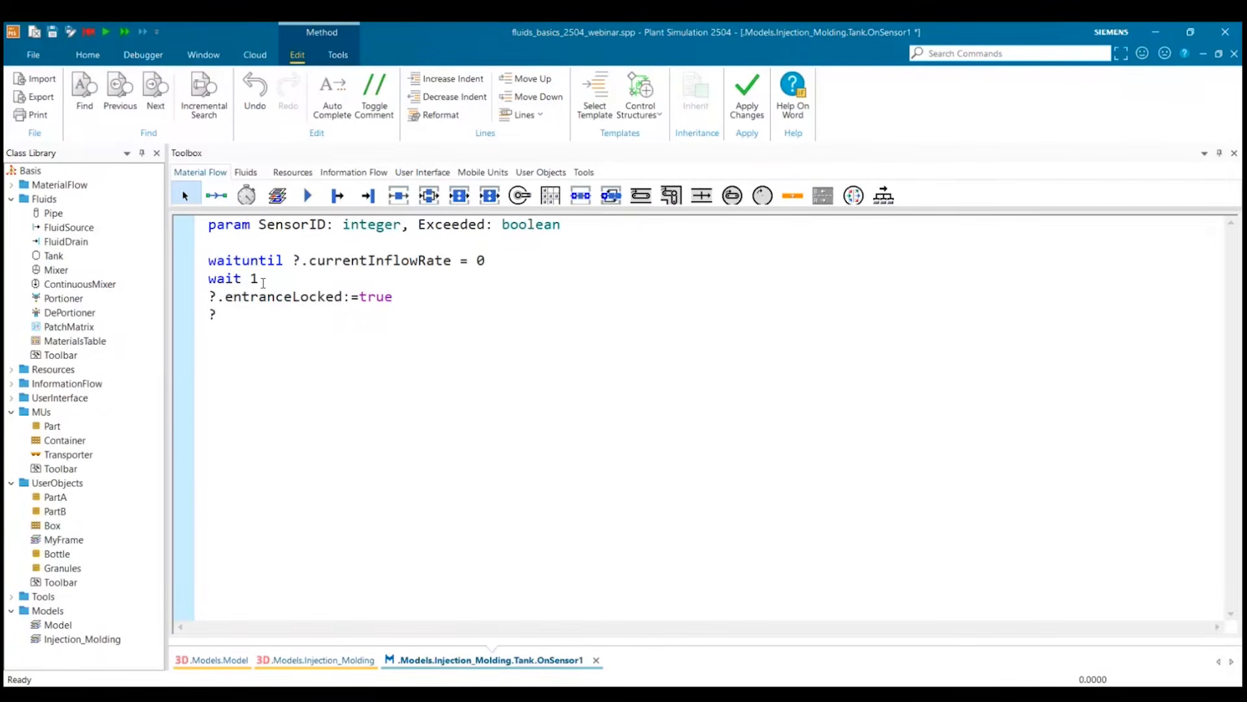
pyautogui.write('.entranceLocked')
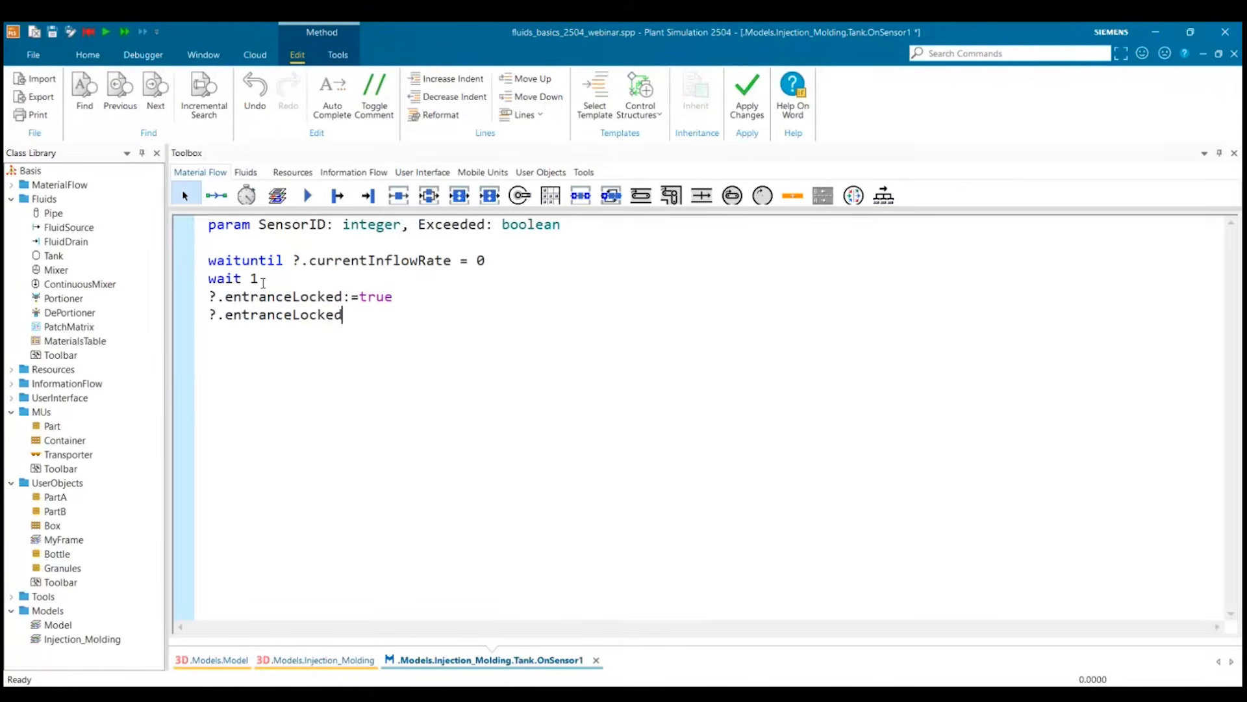
pyautogui.write(':=false')
pyautogui.click(745, 116)
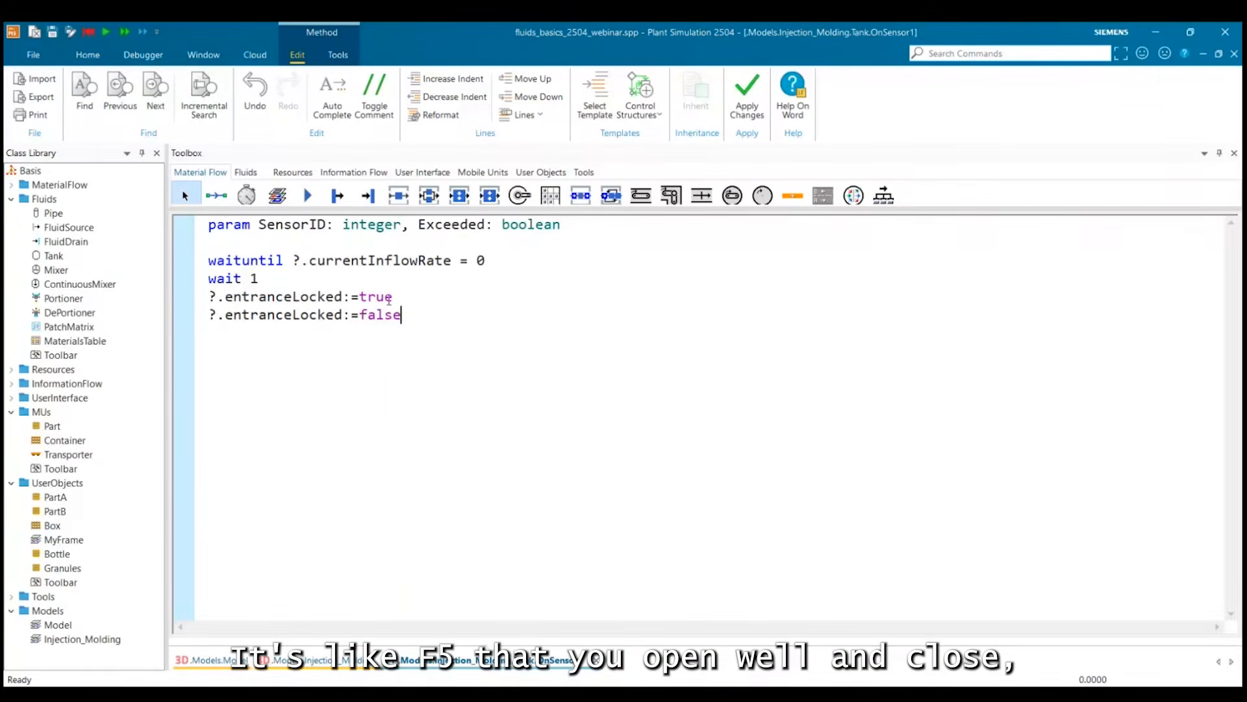
pyautogui.click(1233, 54)
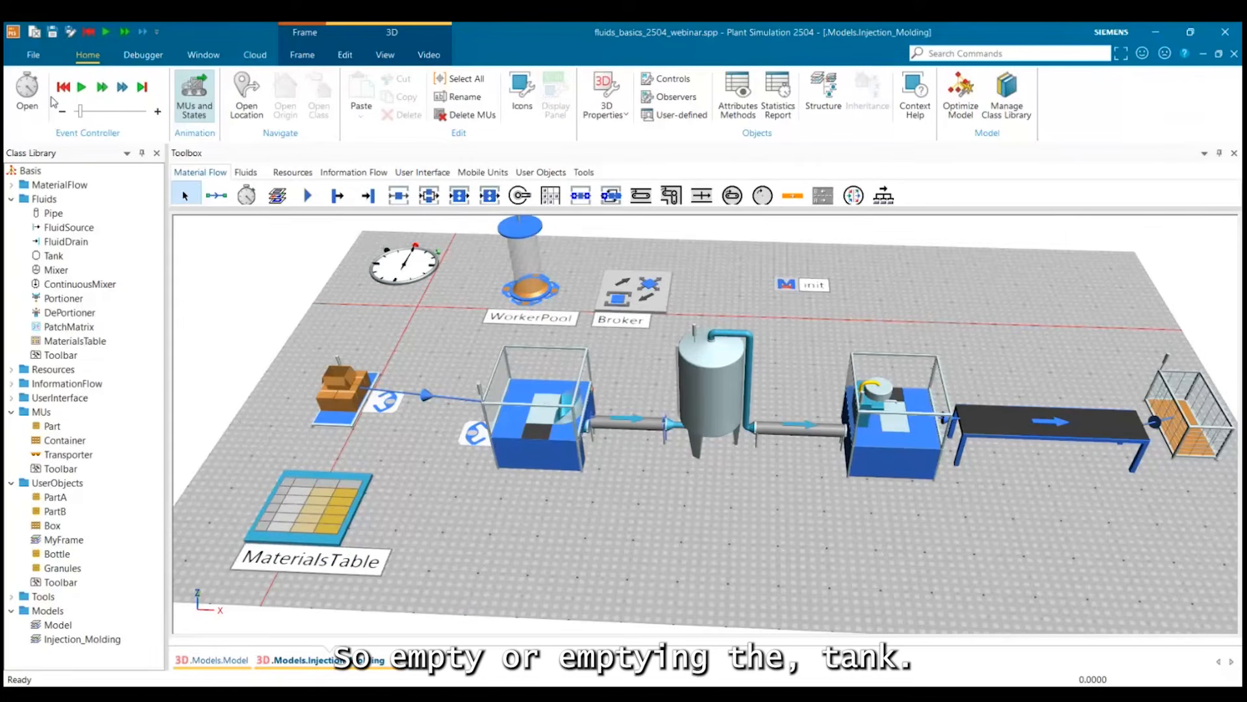
# Test-run the simulation, change the last line of the tank's OnSensor1 method to ?.exitLocked:=false, and apply and close it.
pyautogui.click(79, 95)
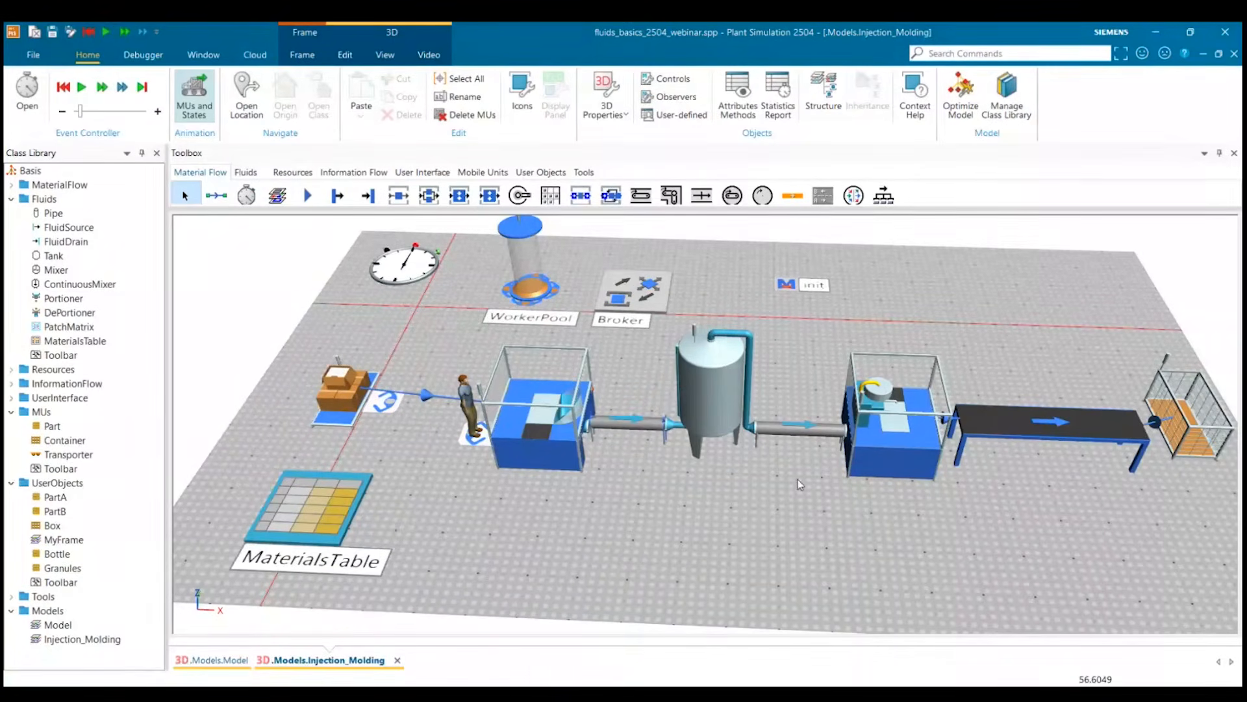
pyautogui.click(723, 410)
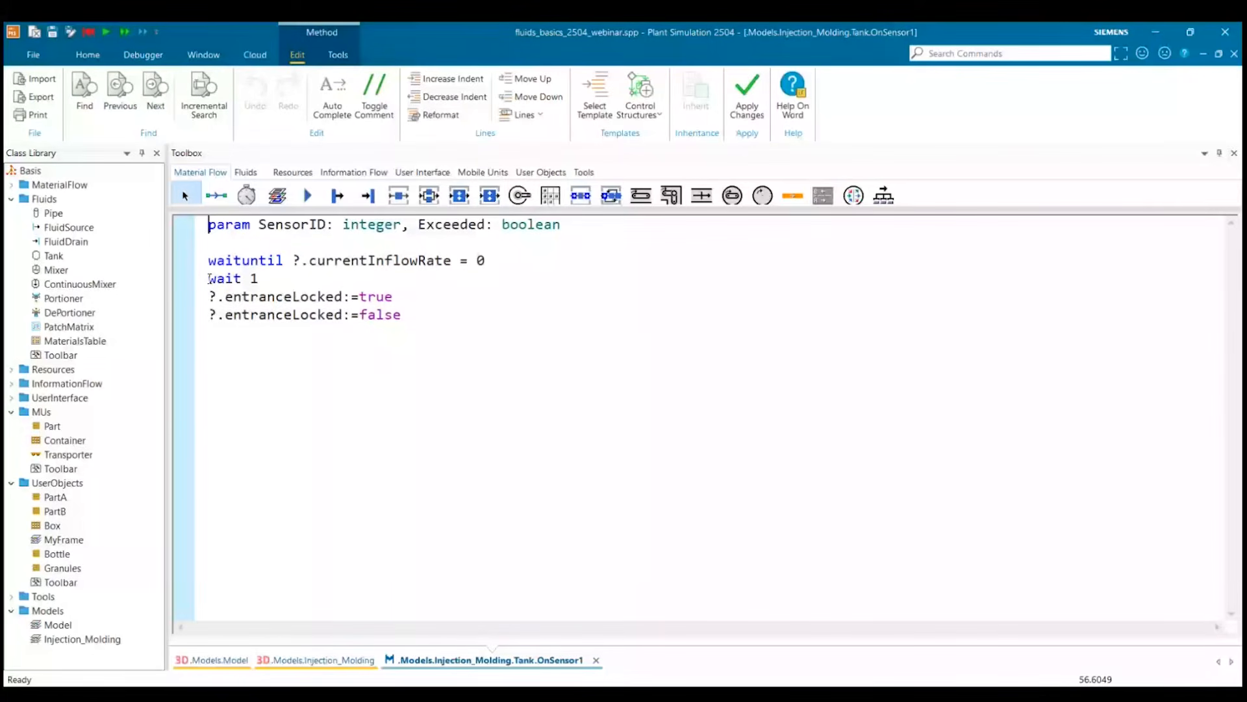
pyautogui.click(207, 299)
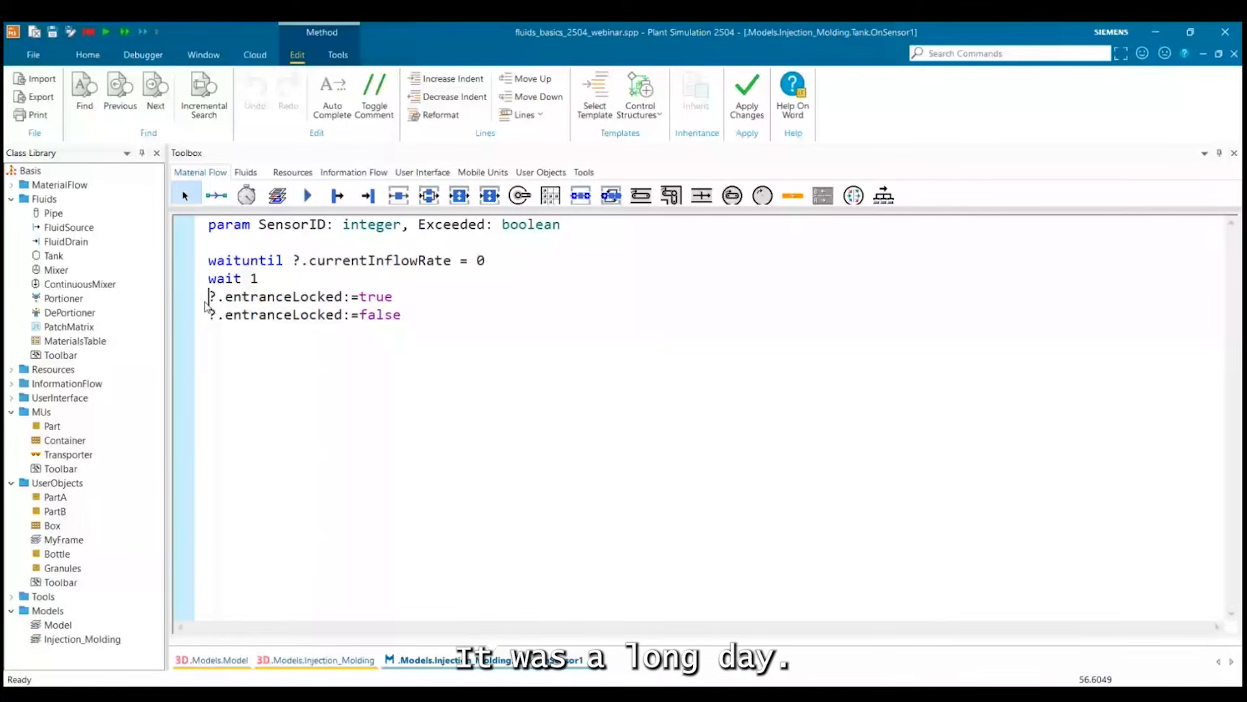
pyautogui.doubleClick(260, 316)
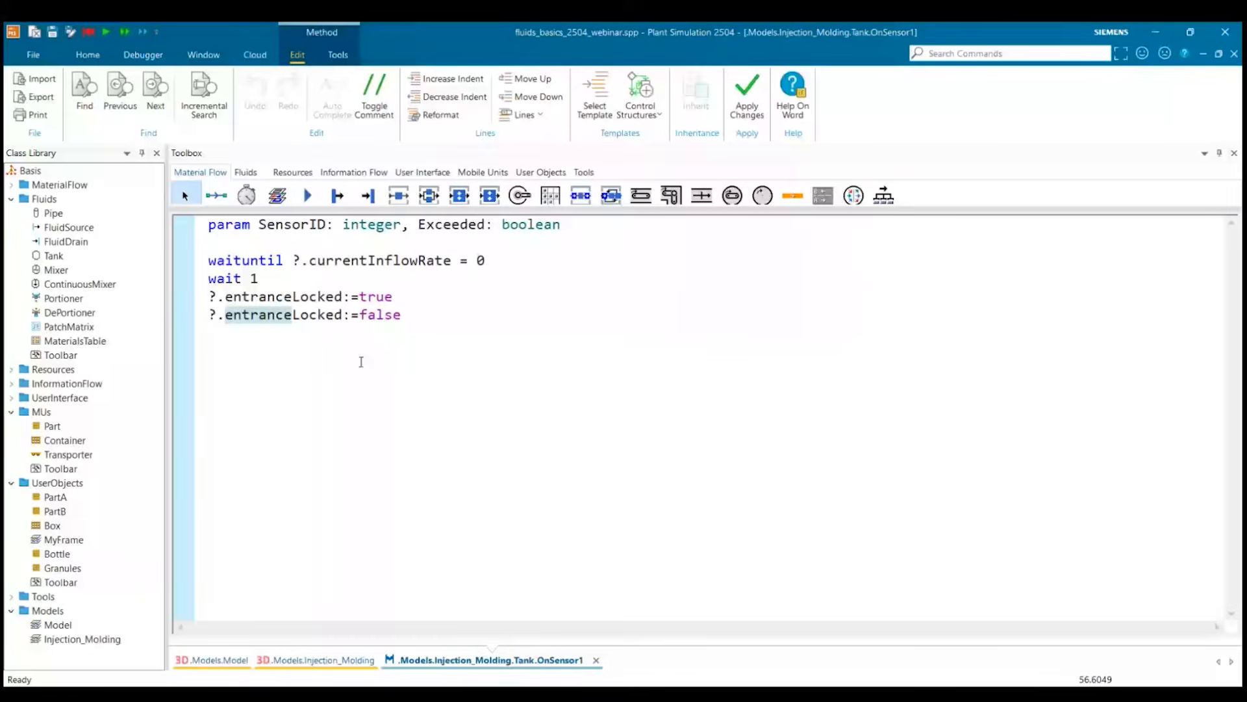
pyautogui.write('exit')
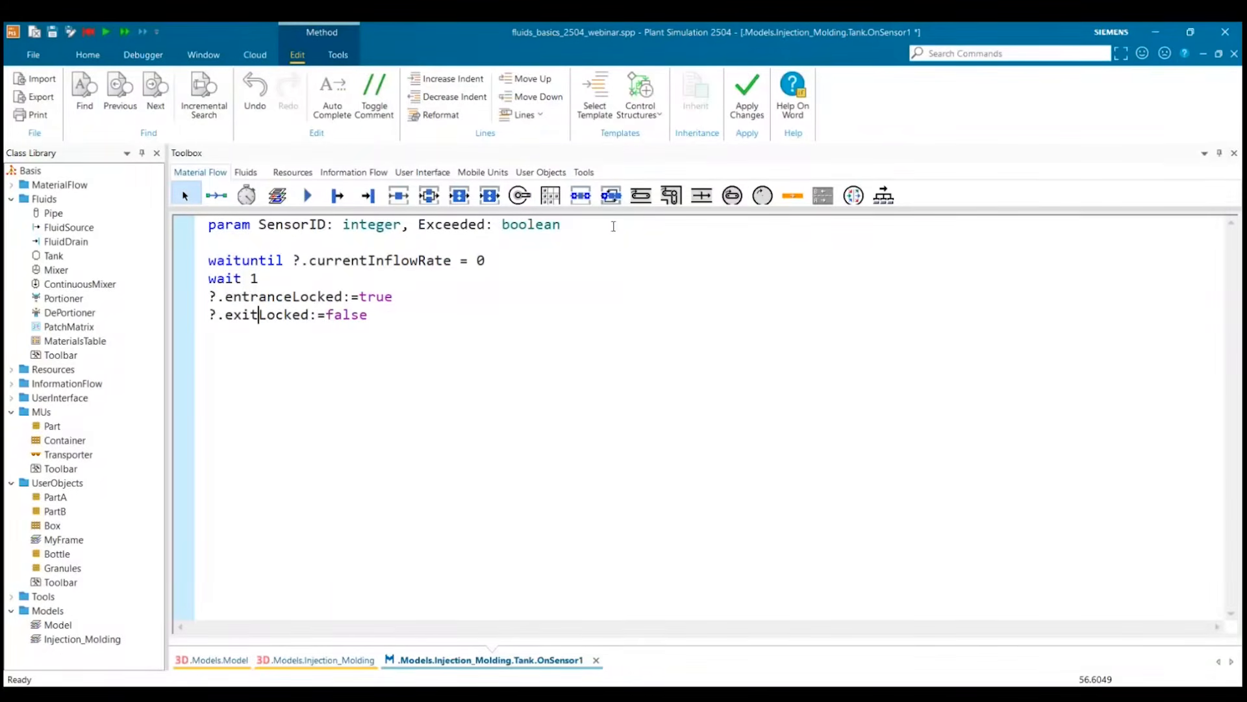
pyautogui.press('F7')
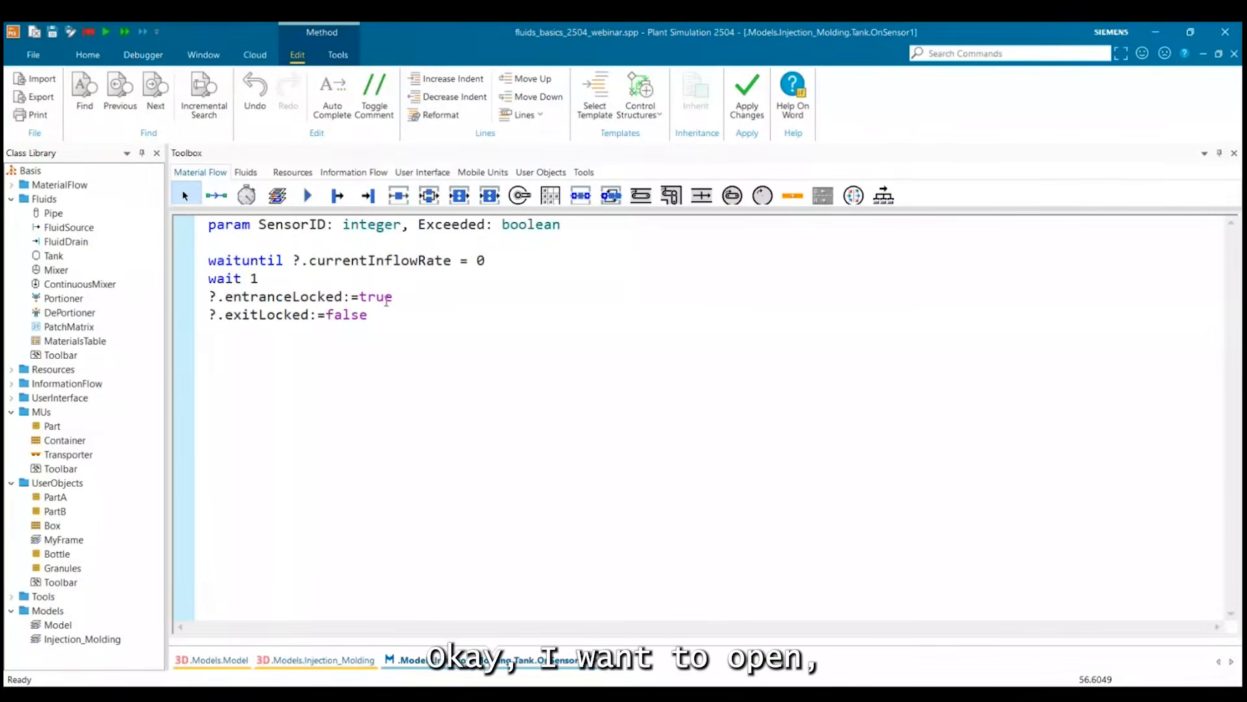
pyautogui.click(386, 298)
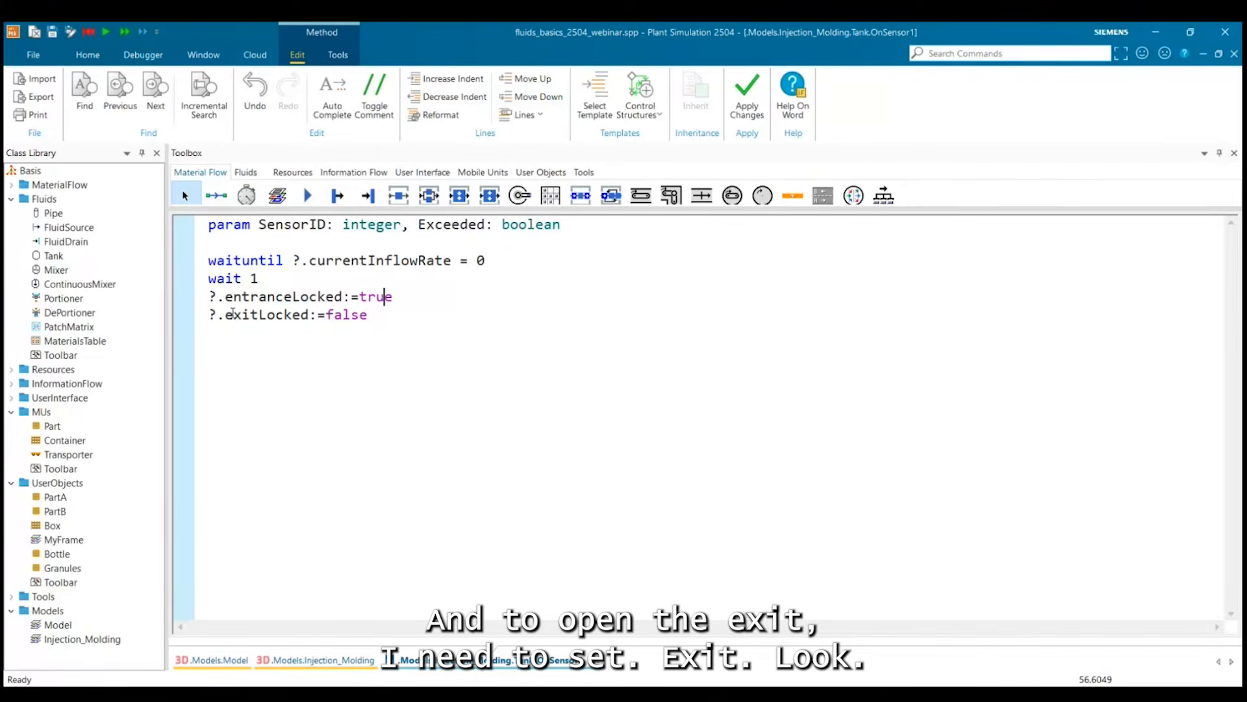
pyautogui.click(383, 311)
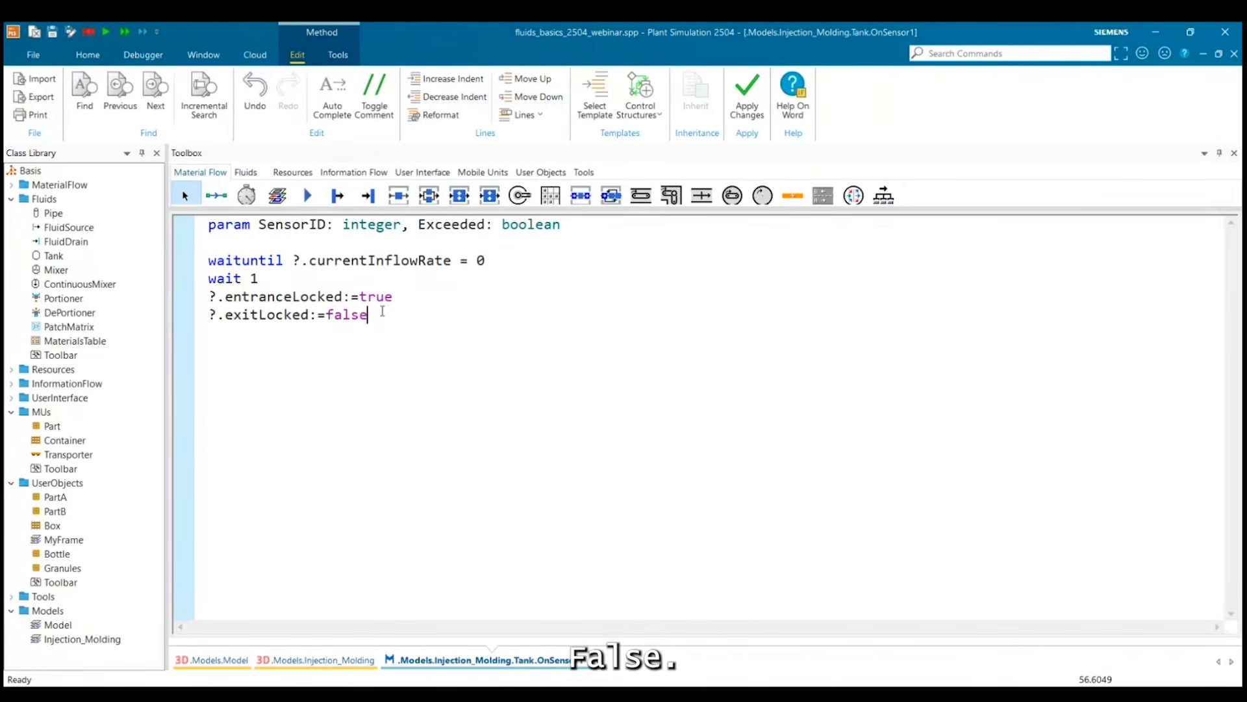
pyautogui.press('Return')
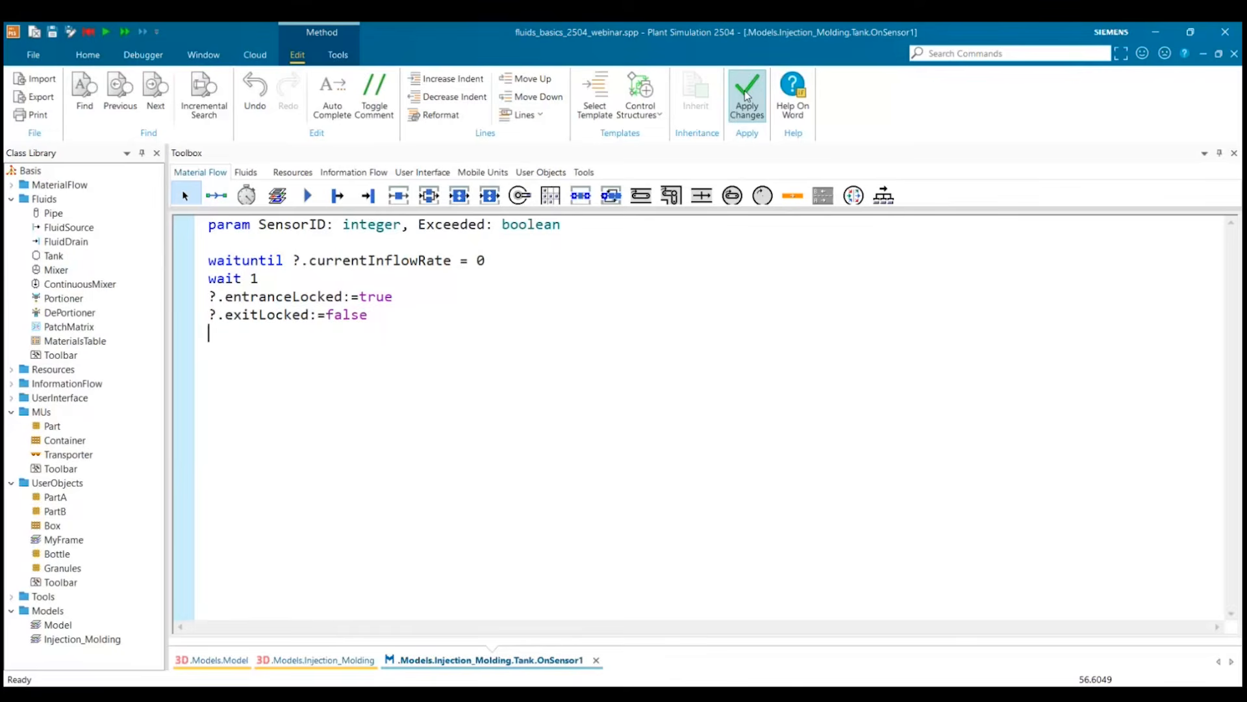
pyautogui.click(1236, 54)
# Reset the simulation and run it at increased speed to examine the flow from the tank through the injection molding machine.
pyautogui.click(63, 87)
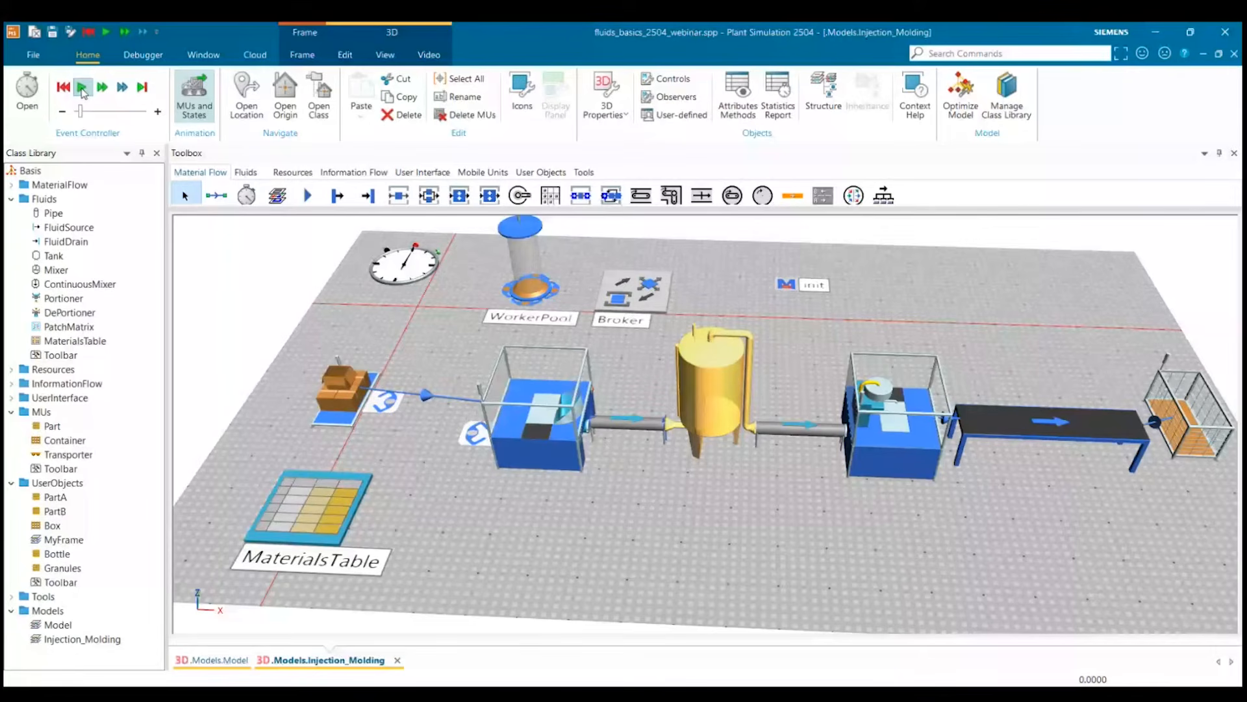
pyautogui.click(82, 89)
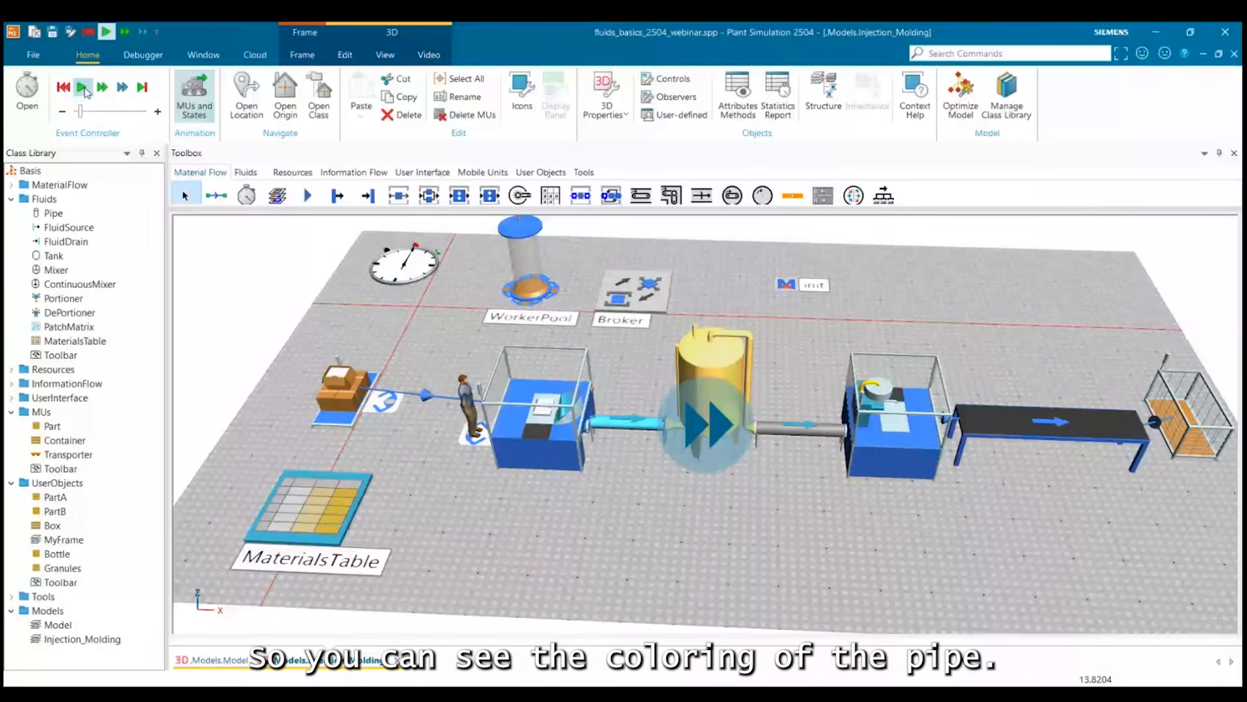
pyautogui.click(85, 91)
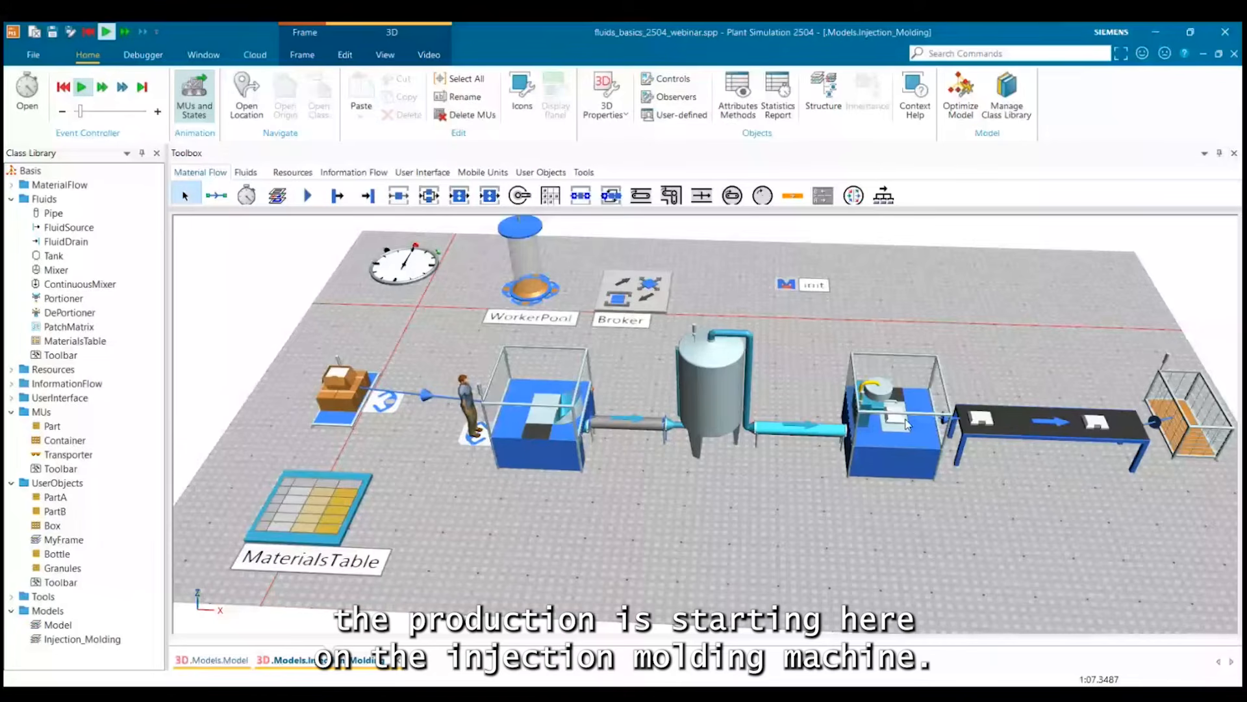
pyautogui.moveTo(908, 425); pyautogui.dragTo(929, 393)
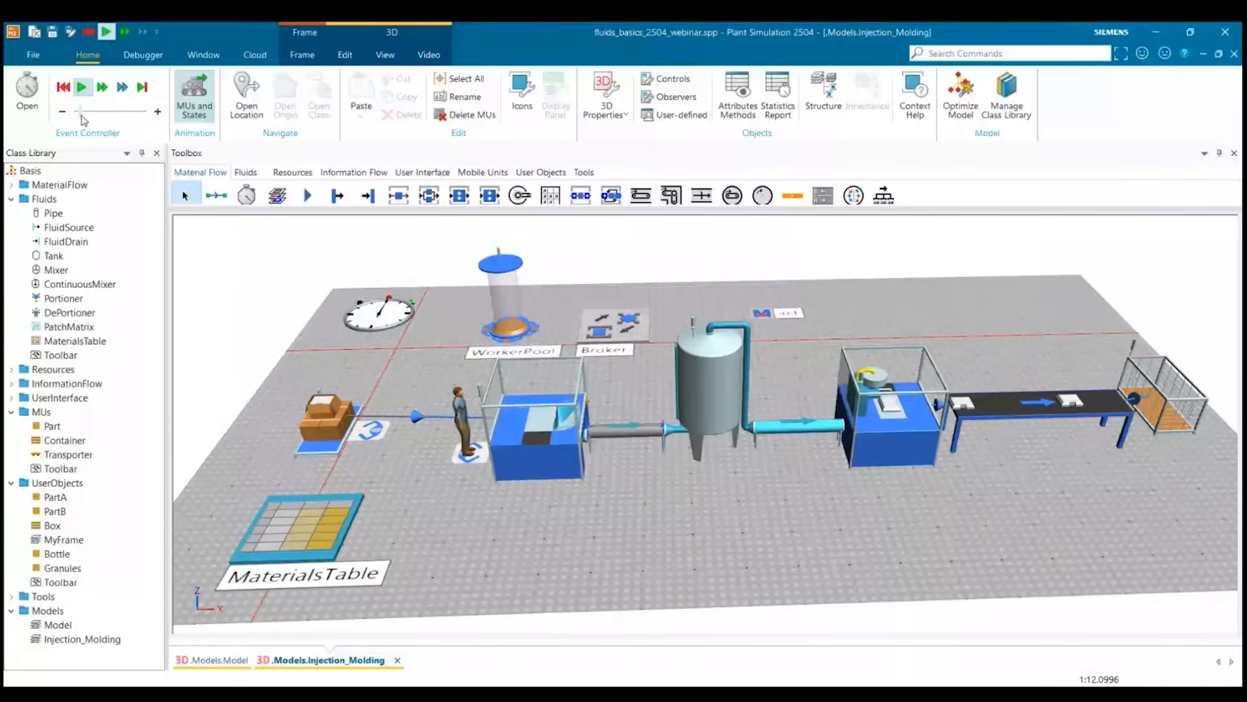
pyautogui.moveTo(81, 113); pyautogui.dragTo(93, 113)
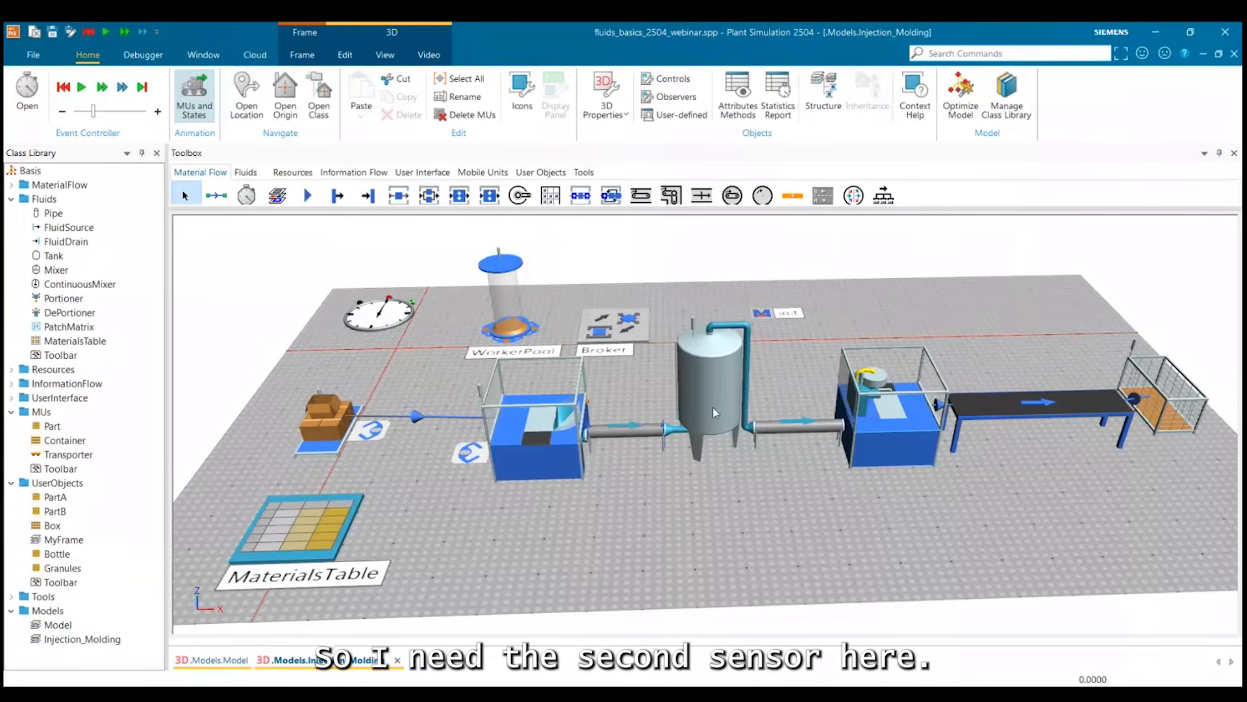
# Open the tank's OnSensor2 method and add the comment //trigger the transport below the parameter line.
pyautogui.click(713, 412)
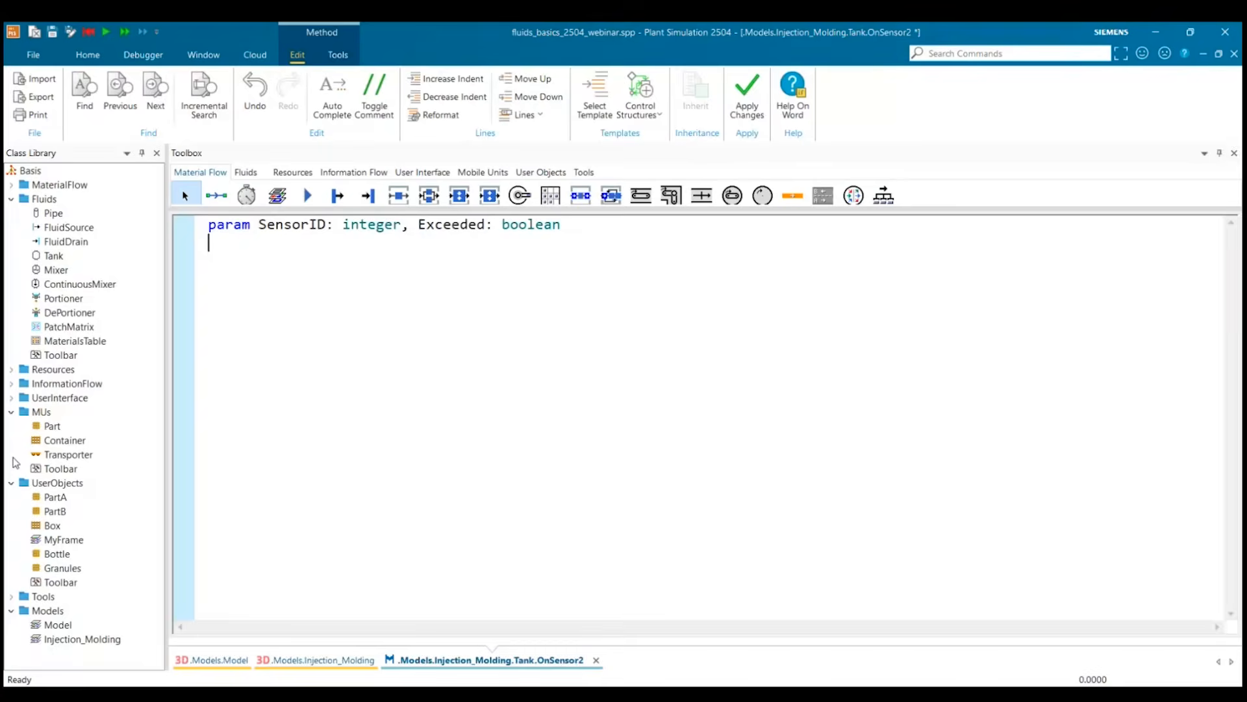
pyautogui.write('//trig')
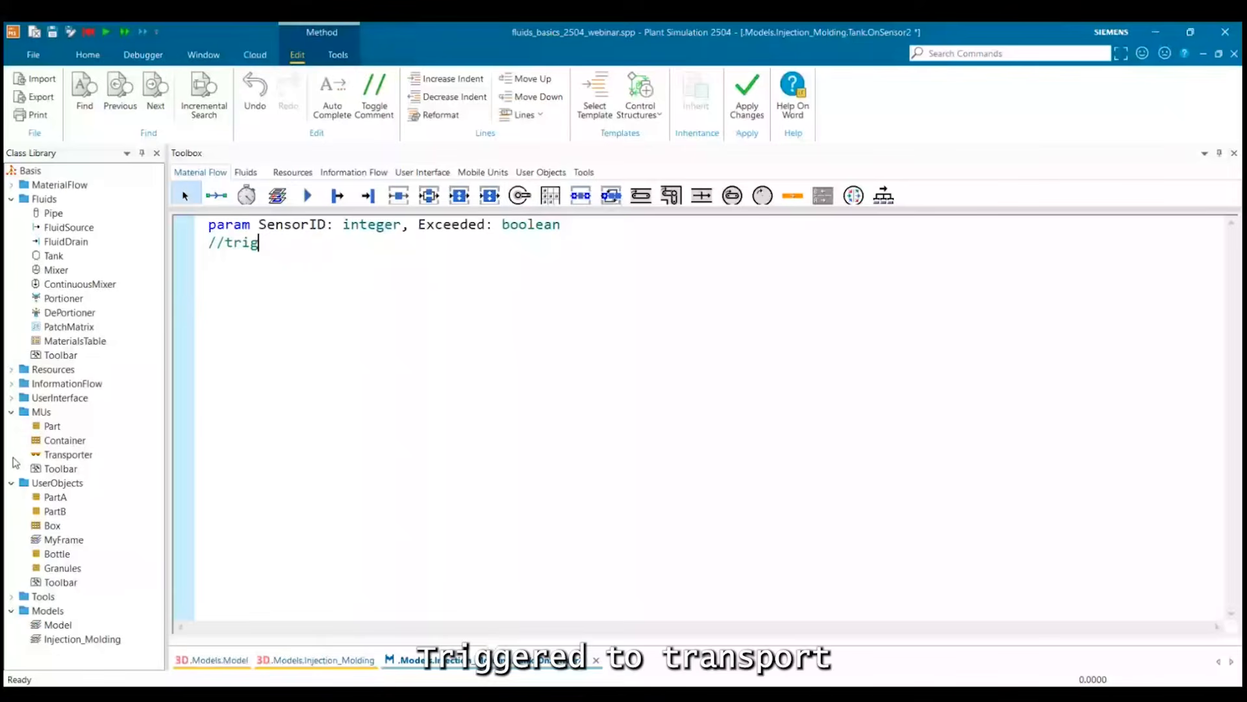
pyautogui.write('ger the trasport')
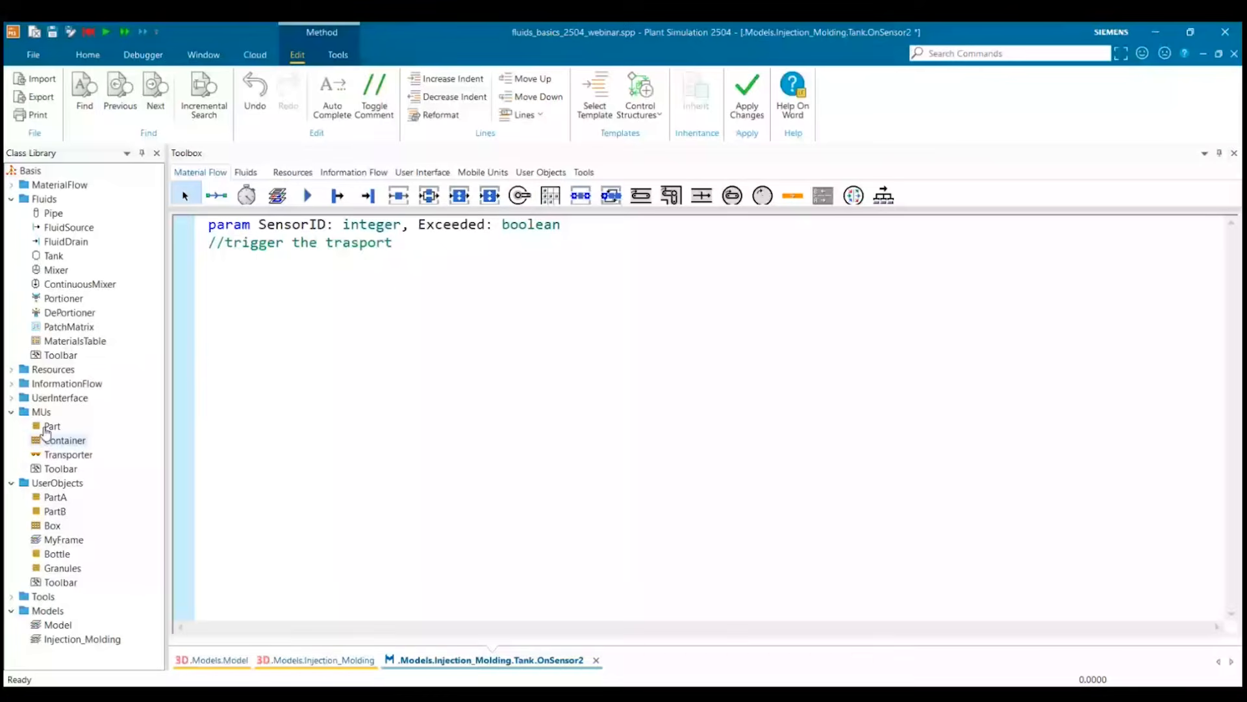
pyautogui.click(351, 243)
pyautogui.write('n')
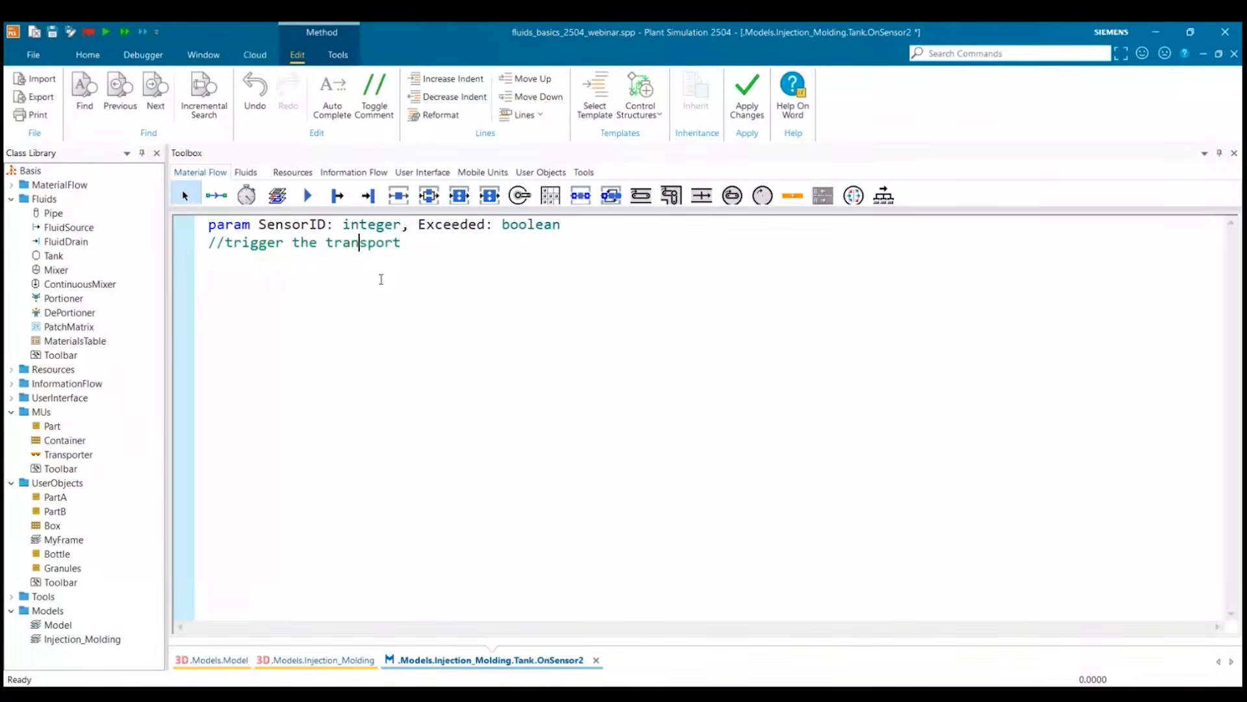
# Add the line source.cont.move below the comment in OnSensor2 to send the next container.
pyautogui.press('End')
pyautogui.press('Return')
pyautogui.write('s')
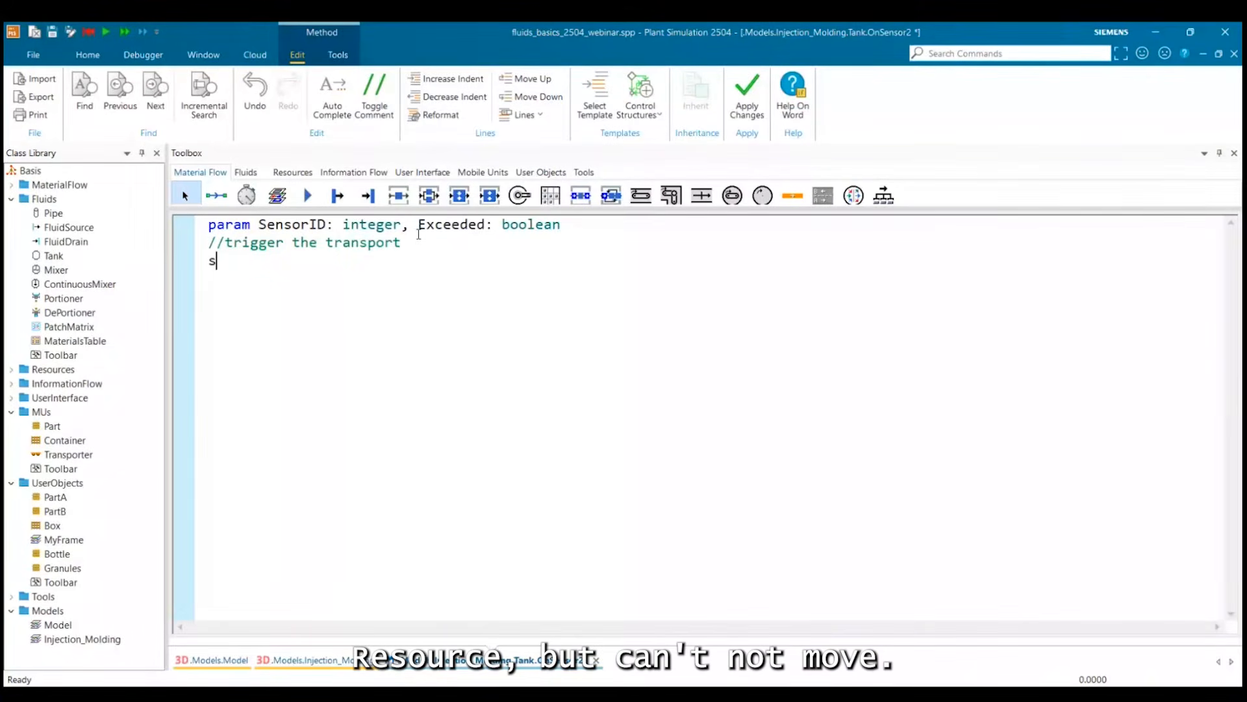
pyautogui.write('ource.cont.mo')
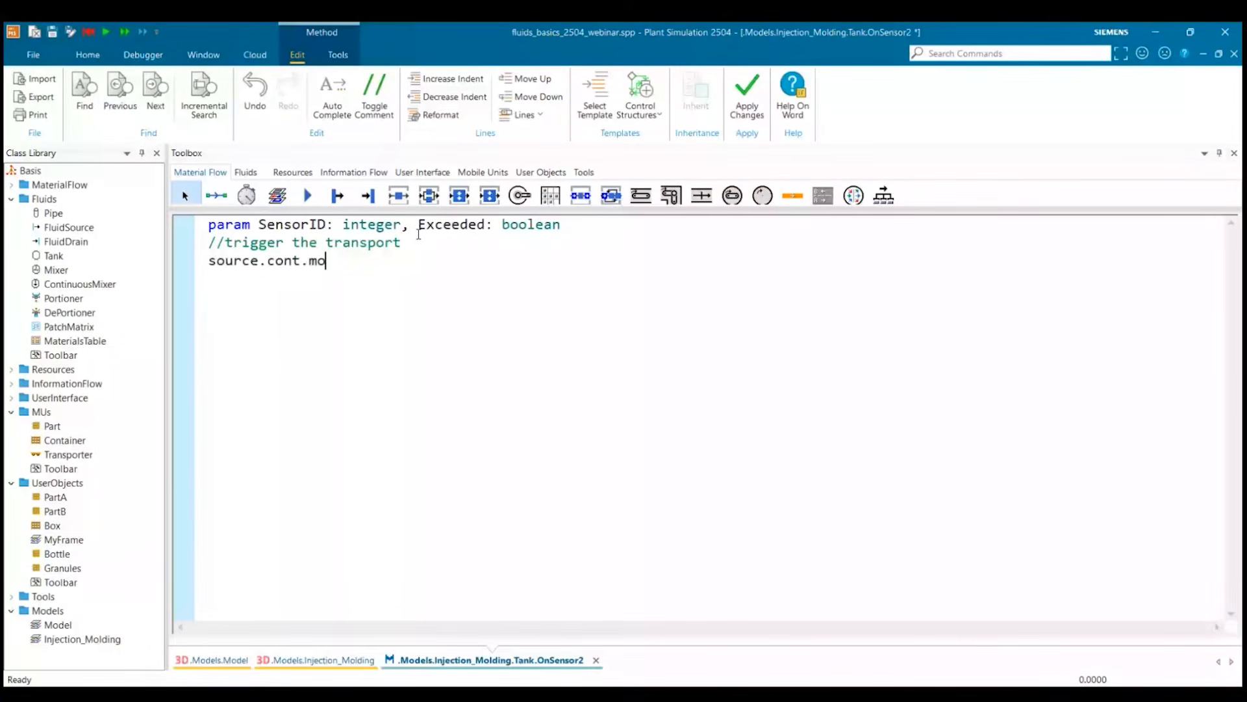
pyautogui.write('ve')
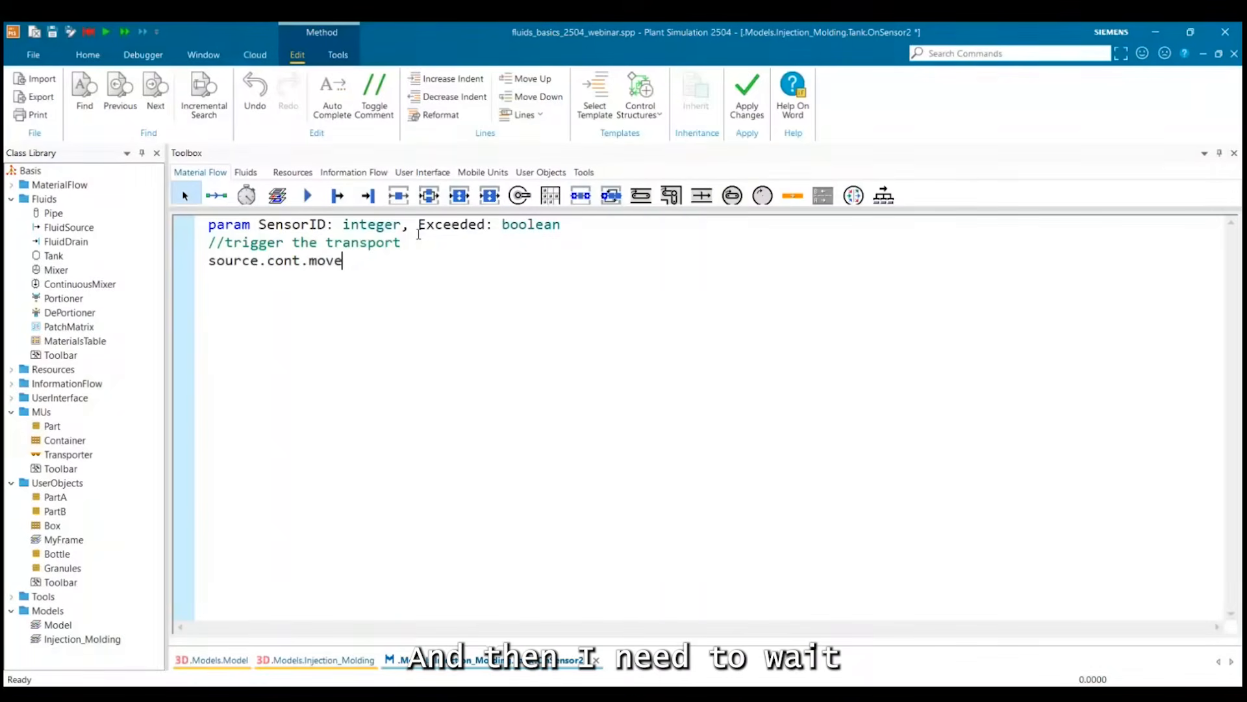
# Add the line waituntil ?.empty to OnSensor2 so the method waits for an empty tank.
pyautogui.press('Return')
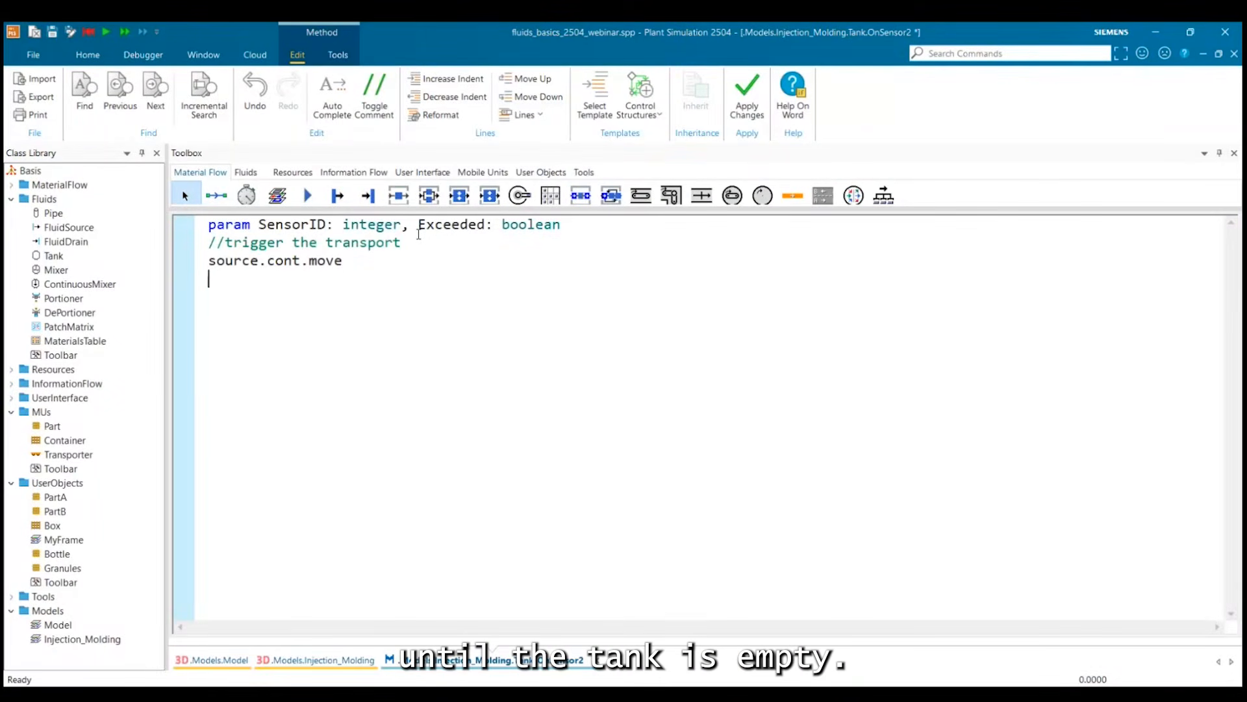
pyautogui.write('waitu')
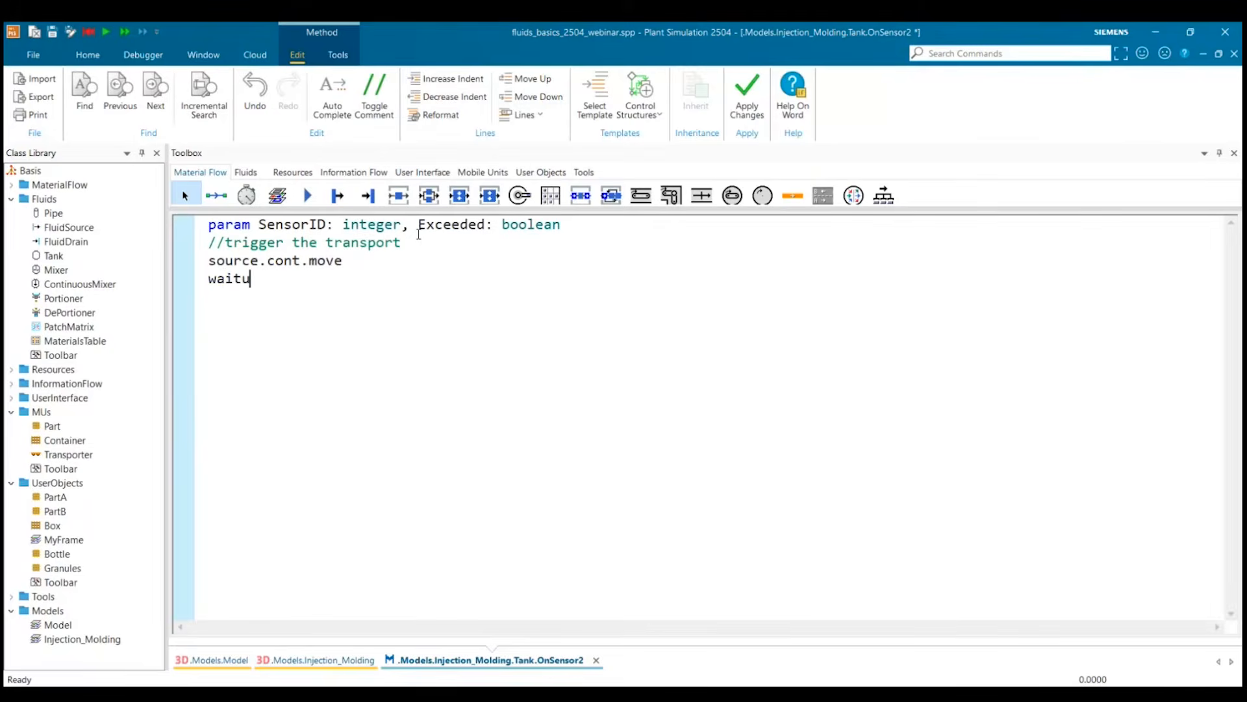
pyautogui.write('ntil ?.empty')
# Add the line ?.exitLocked:=true to OnSensor2 to lock the tank's exit after the wait.
pyautogui.press('Return')
pyautogui.write('?.exitLocked:=tr')
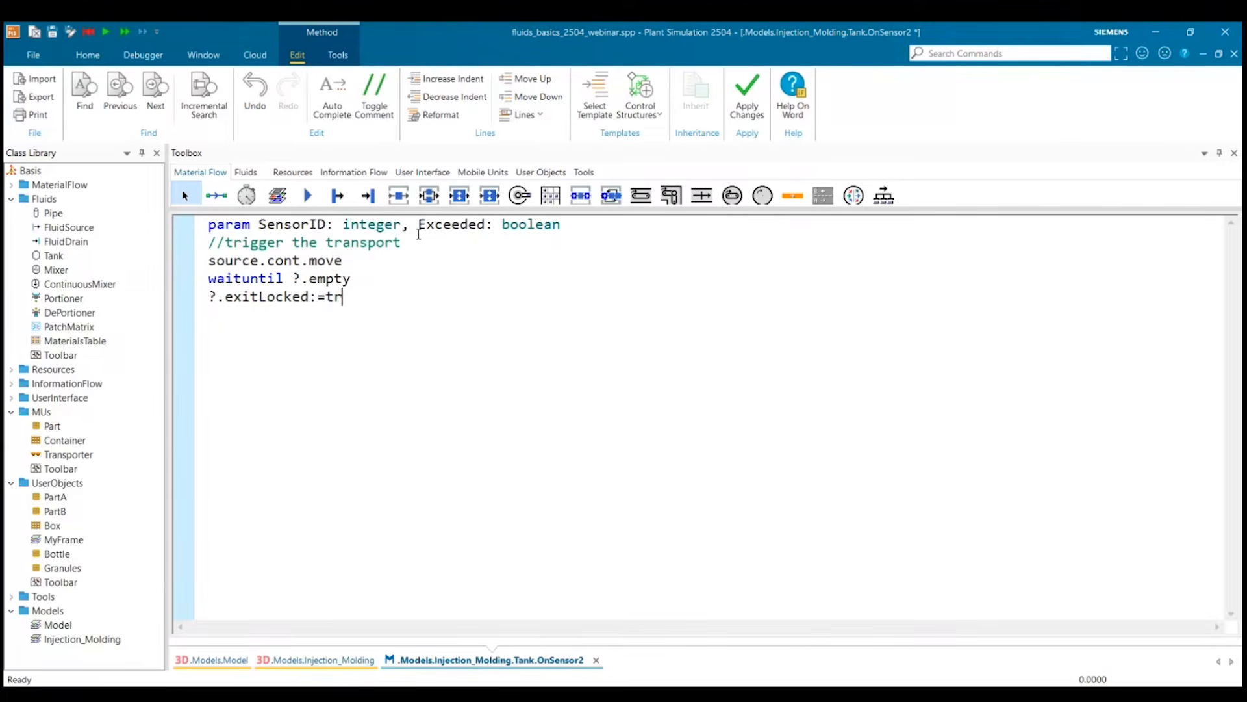
pyautogui.write('ue')
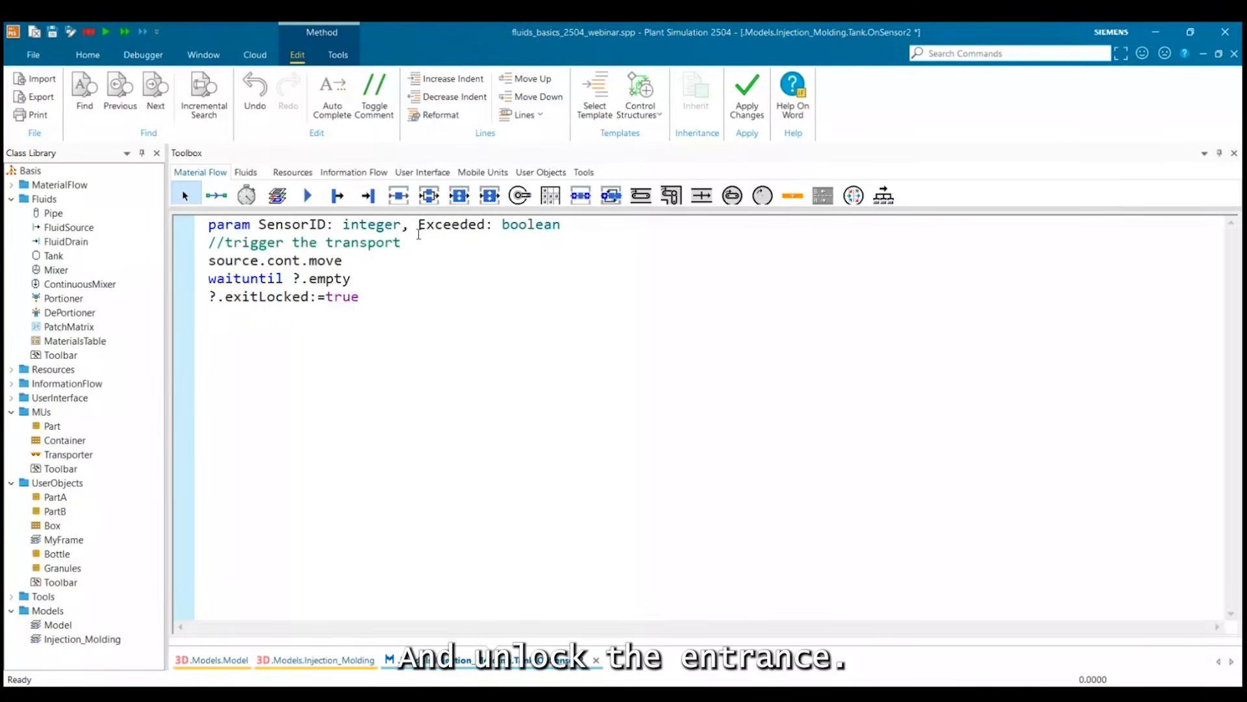
# Add the line ?.entranceLocked:=false to unlock the tank's entrance, apply the changes and close OnSensor2.
pyautogui.press('Return')
pyautogui.write('?')
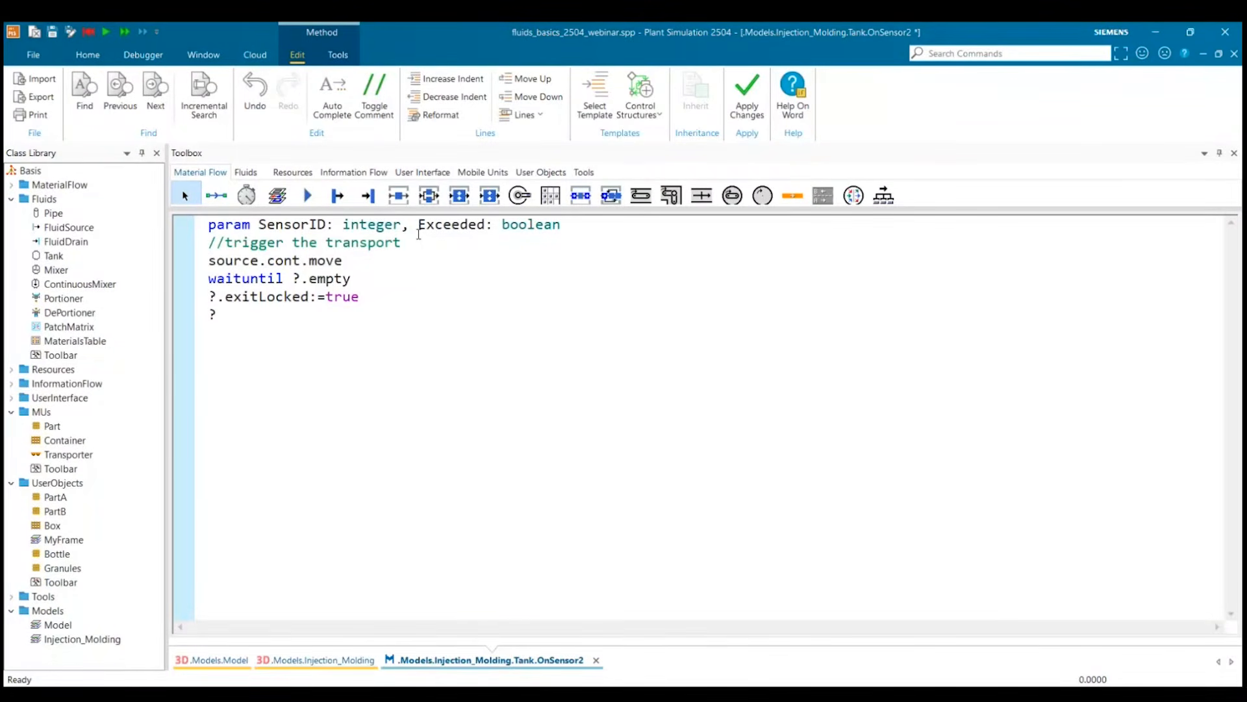
pyautogui.write('entrance')
pyautogui.press('BackSpace')
pyautogui.press('BackSpace')
pyautogui.press('BackSpace')
pyautogui.press('BackSpace')
pyautogui.press('BackSpace')
pyautogui.press('BackSpace')
pyautogui.press('BackSpace')
pyautogui.press('BackSpace')
pyautogui.press('BackSpace')
pyautogui.write('.entranceLocked:')
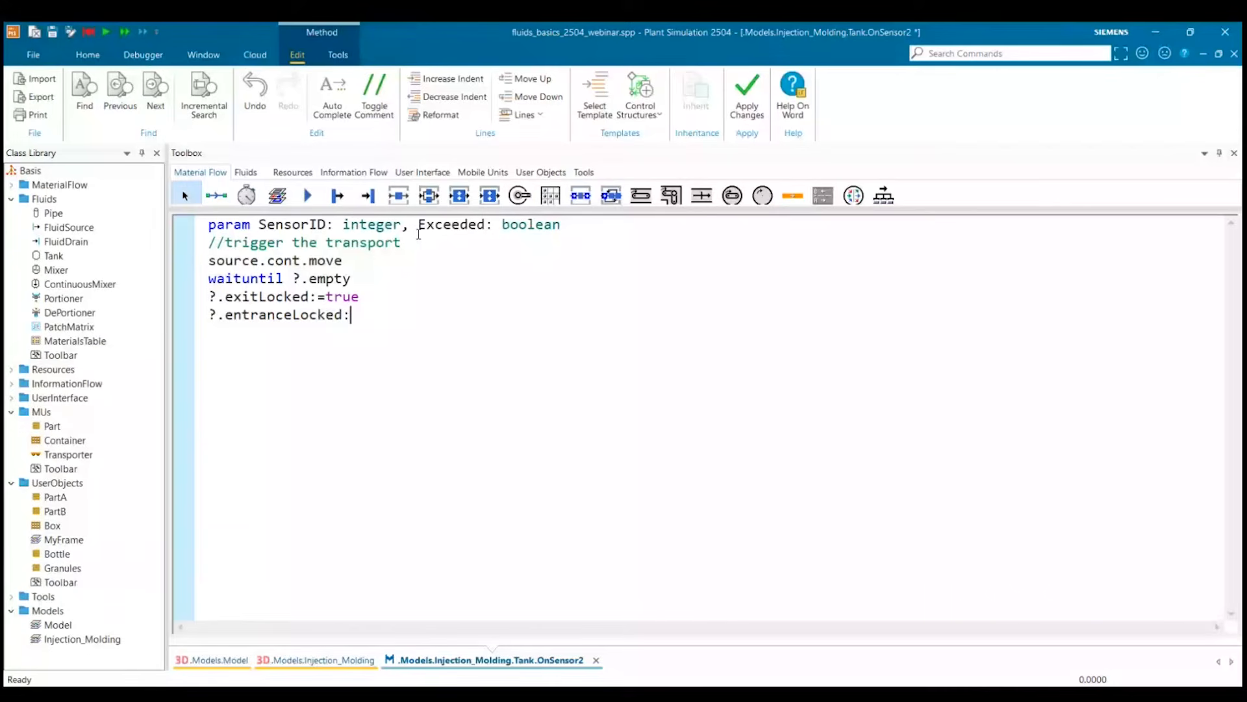
pyautogui.write('=false')
pyautogui.click(433, 286)
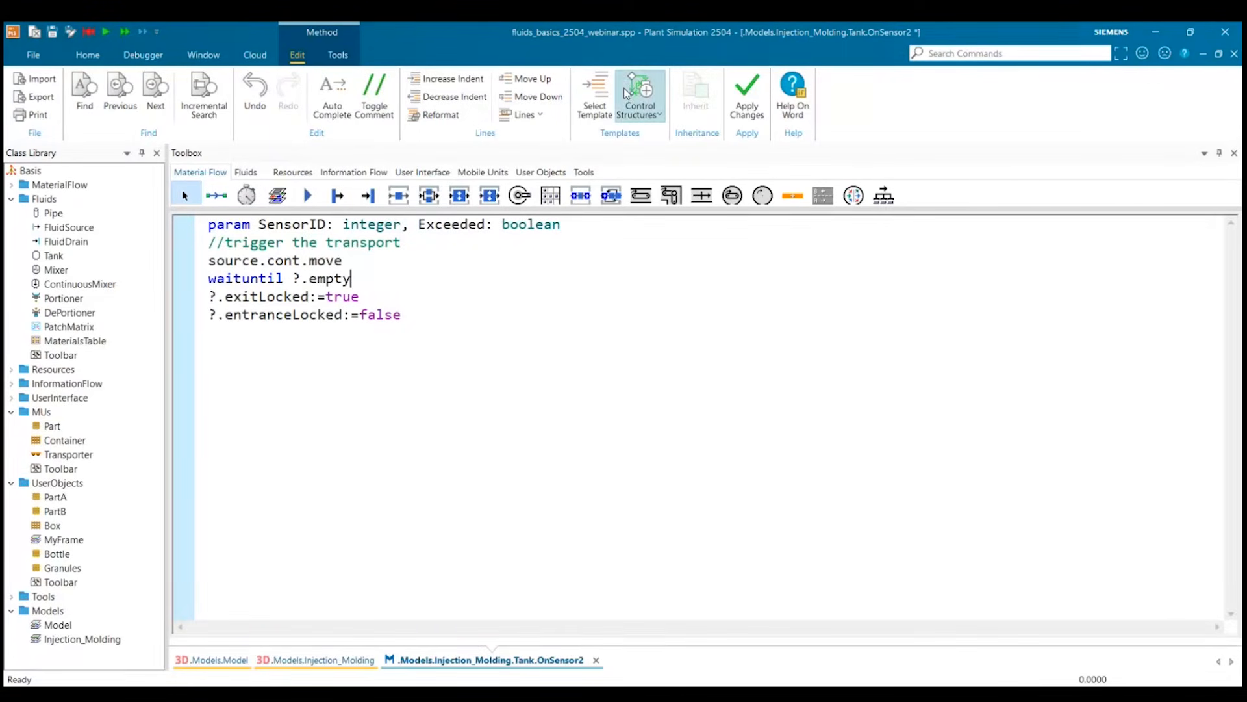
pyautogui.press('F7')
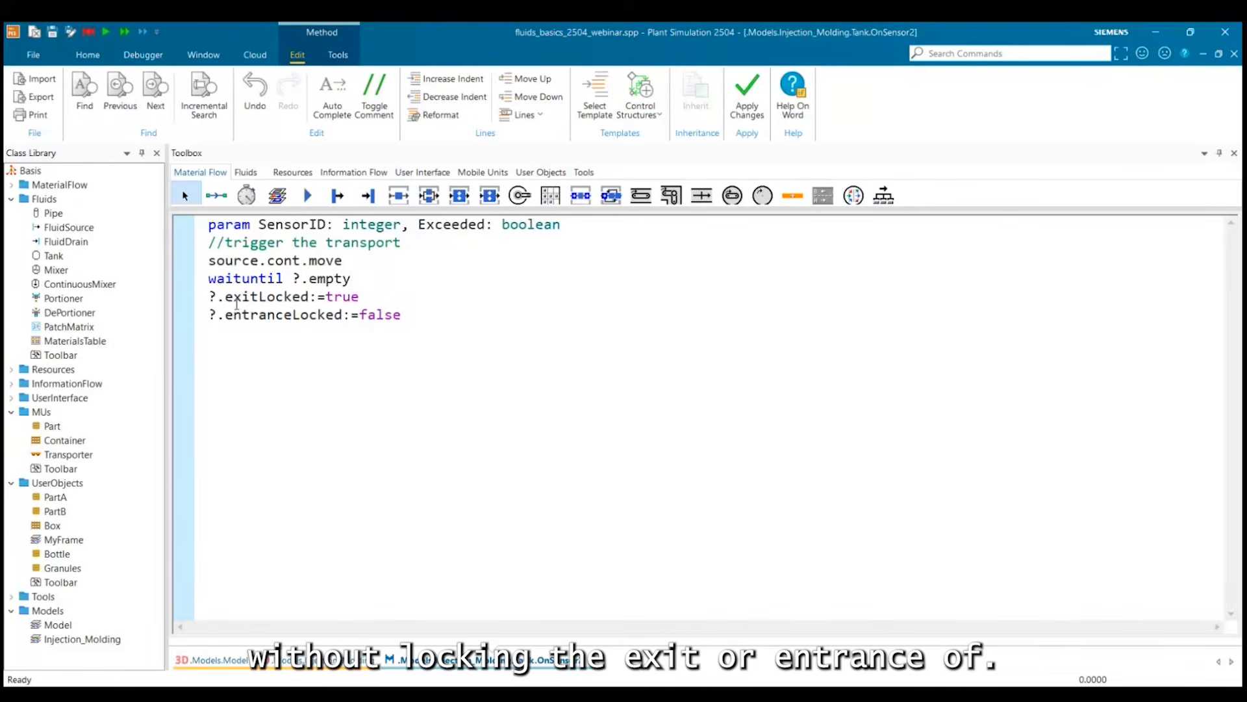
pyautogui.click(421, 314)
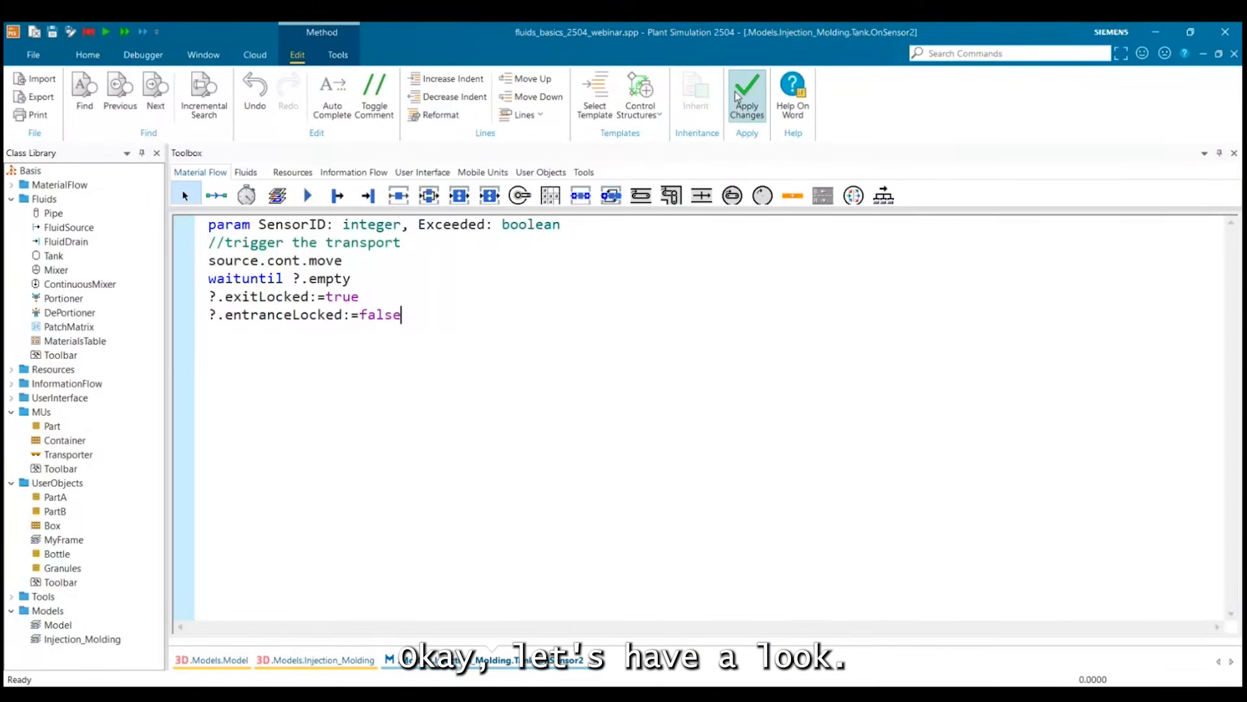
pyautogui.click(1234, 54)
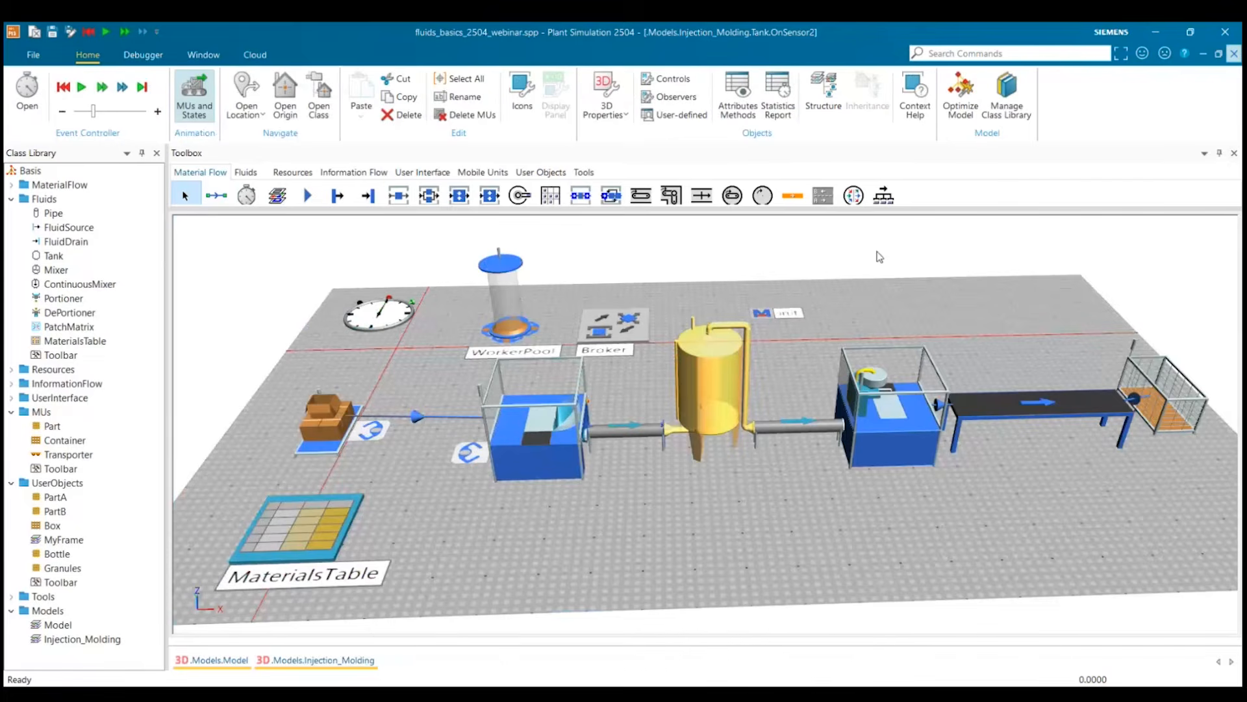
# Run the Injection_Molding simulation to examine the tank's repeated filling and emptying, and stop it.
pyautogui.click(718, 567)
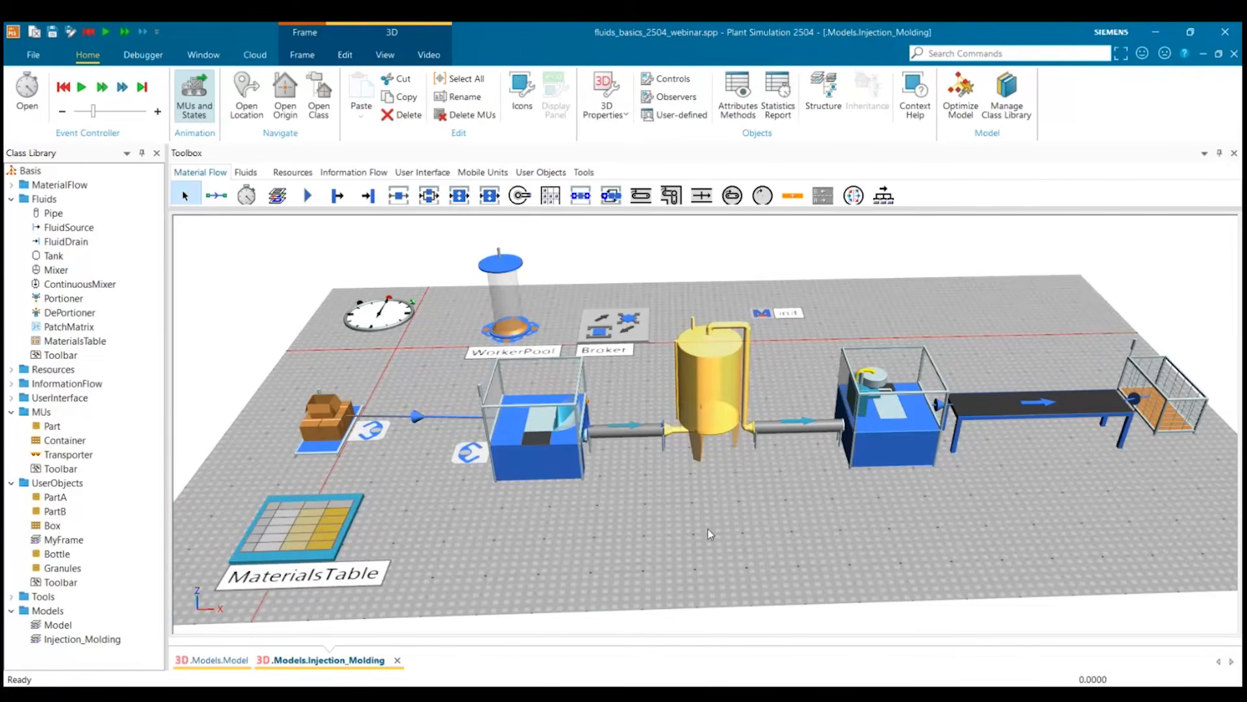
pyautogui.click(106, 32)
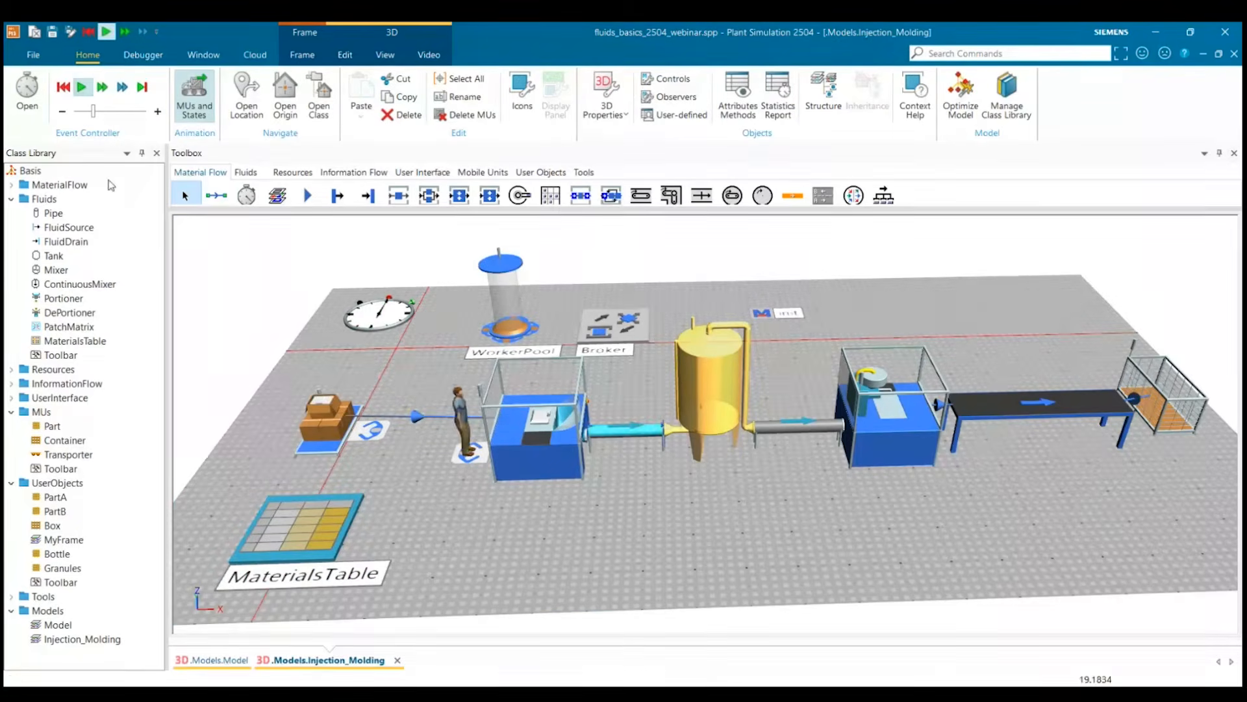
pyautogui.click(784, 523)
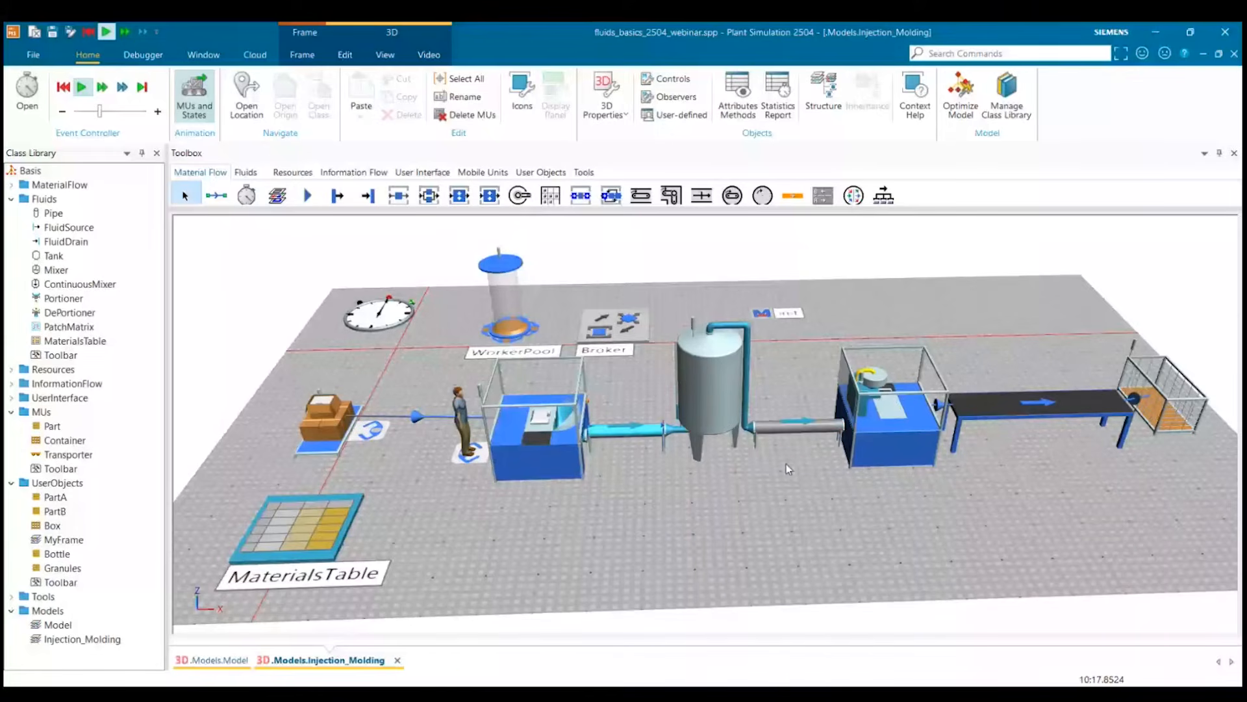
pyautogui.click(83, 88)
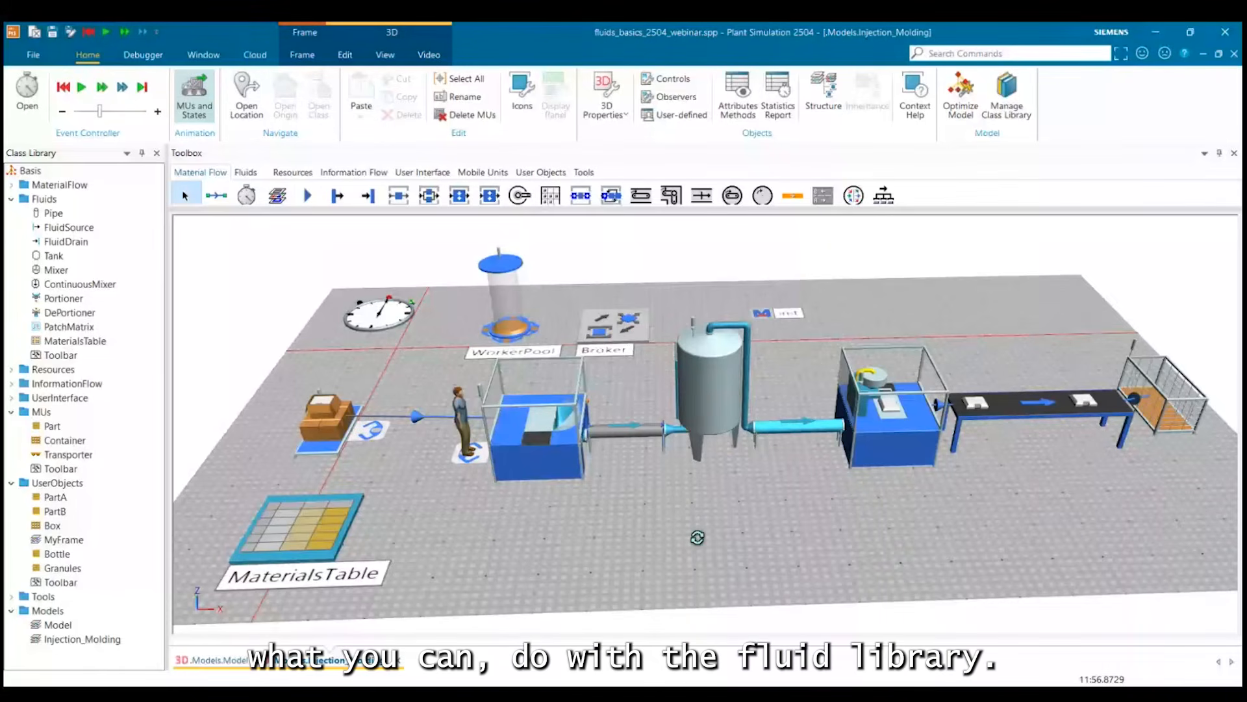
pyautogui.moveTo(697, 537); pyautogui.dragTo(696, 536)
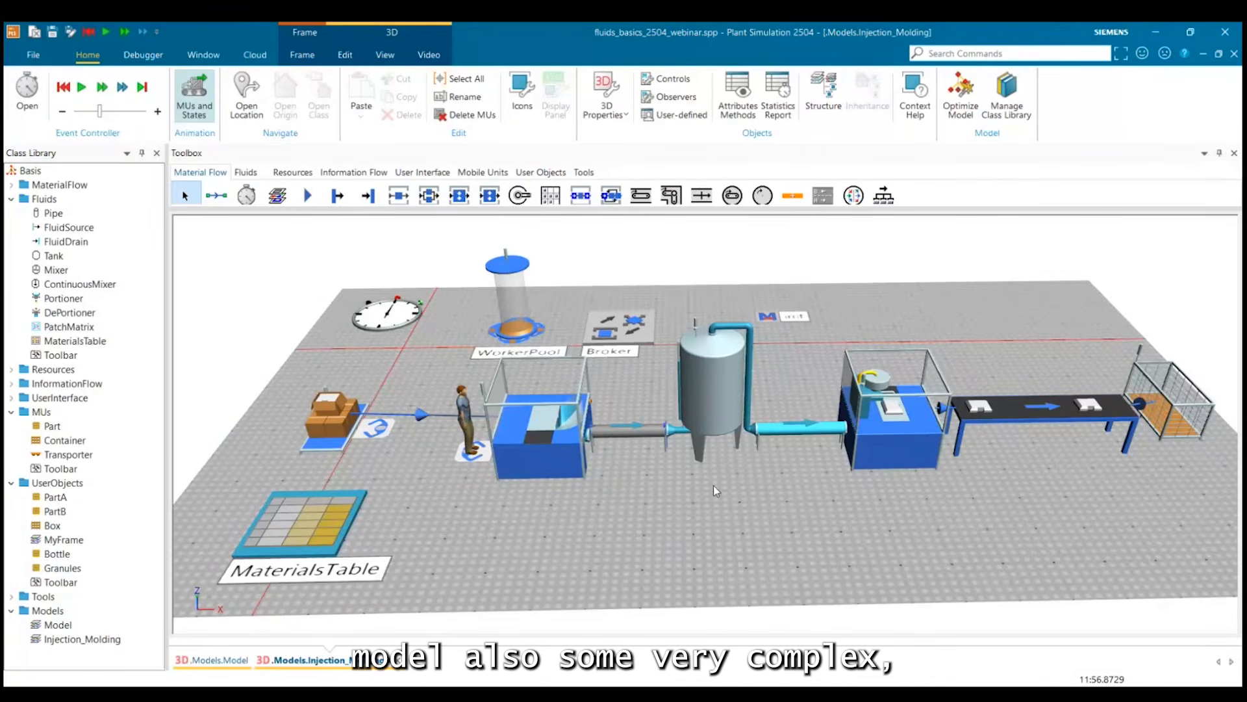
pyautogui.moveTo(715, 491); pyautogui.dragTo(747, 469)
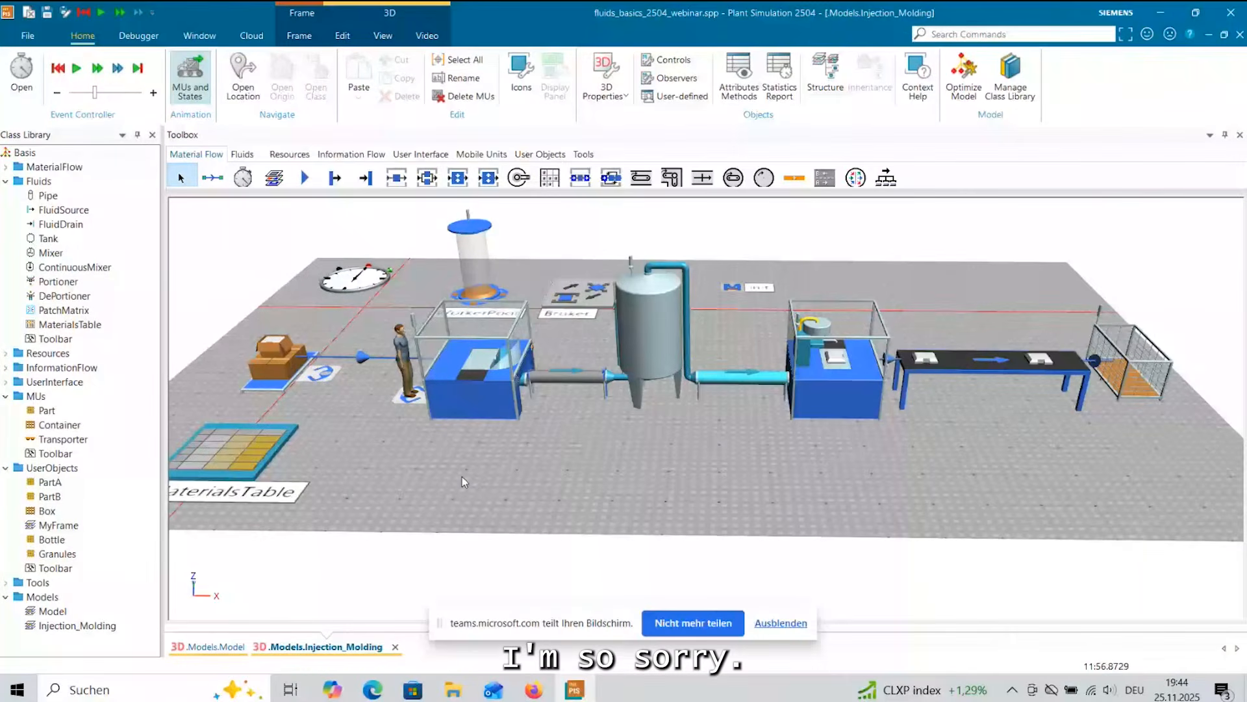
pyautogui.moveTo(462, 476); pyautogui.dragTo(619, 478)
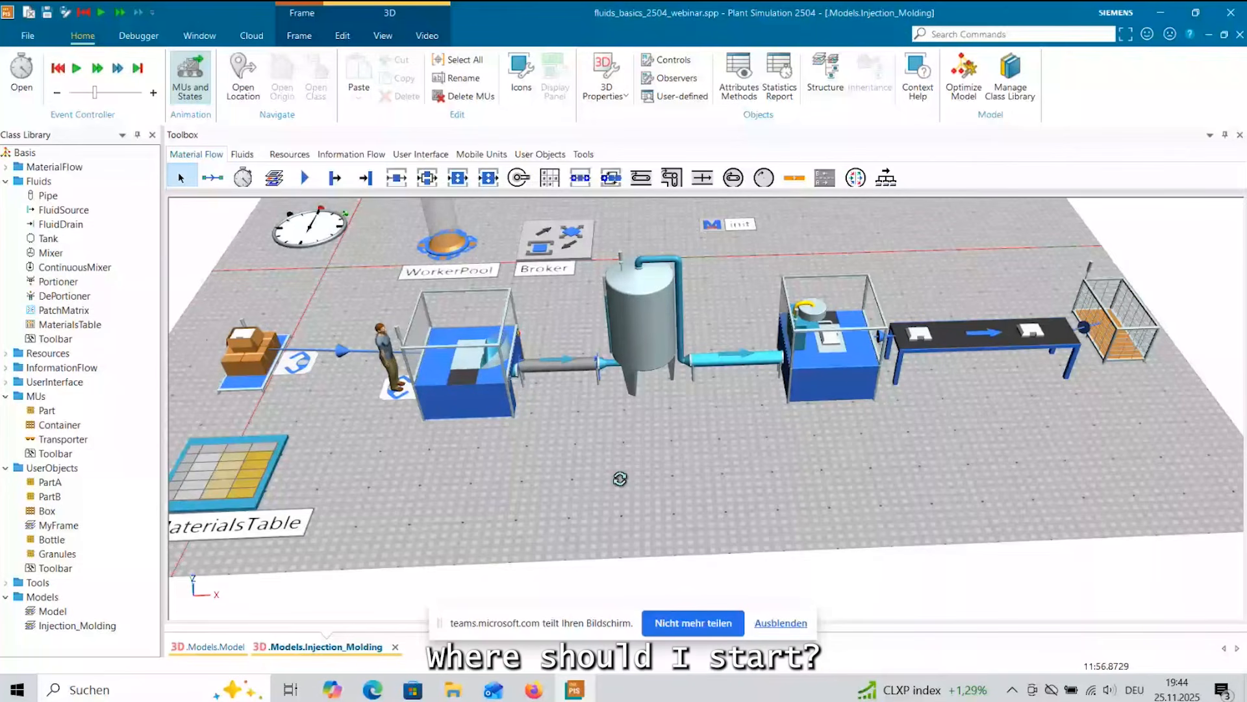
pyautogui.moveTo(619, 479); pyautogui.dragTo(563, 495)
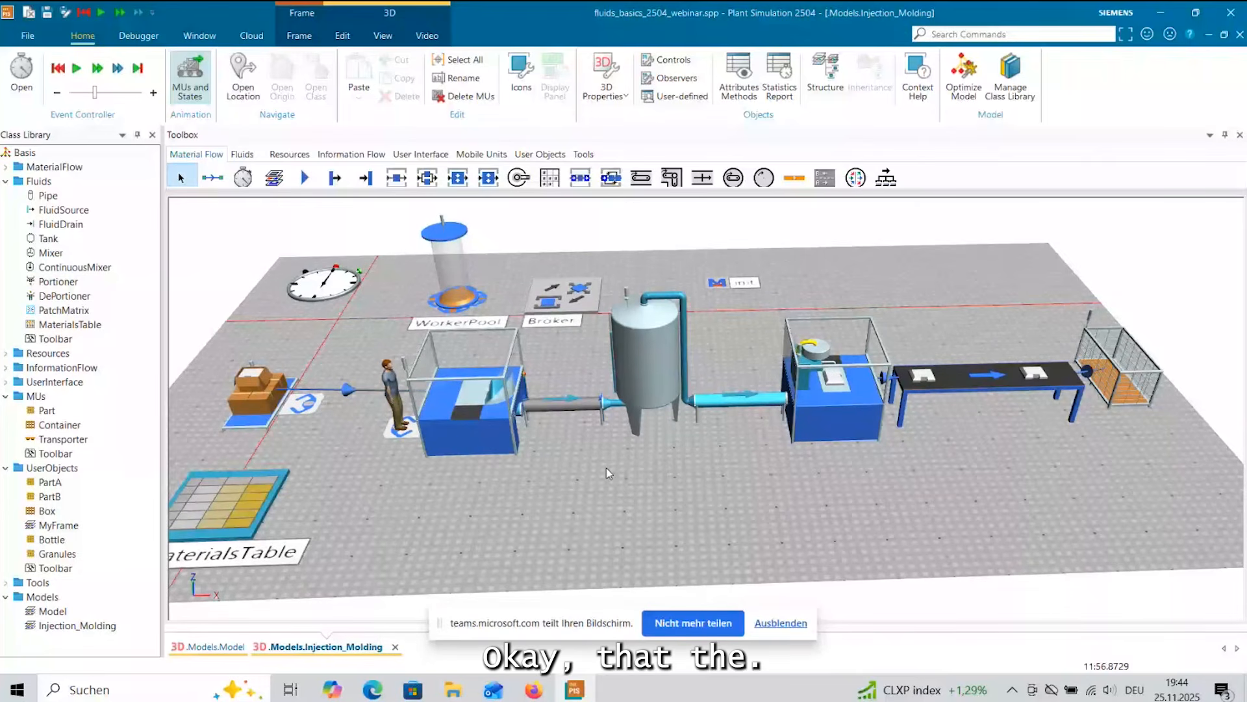
pyautogui.moveTo(579, 471); pyautogui.dragTo(452, 431)
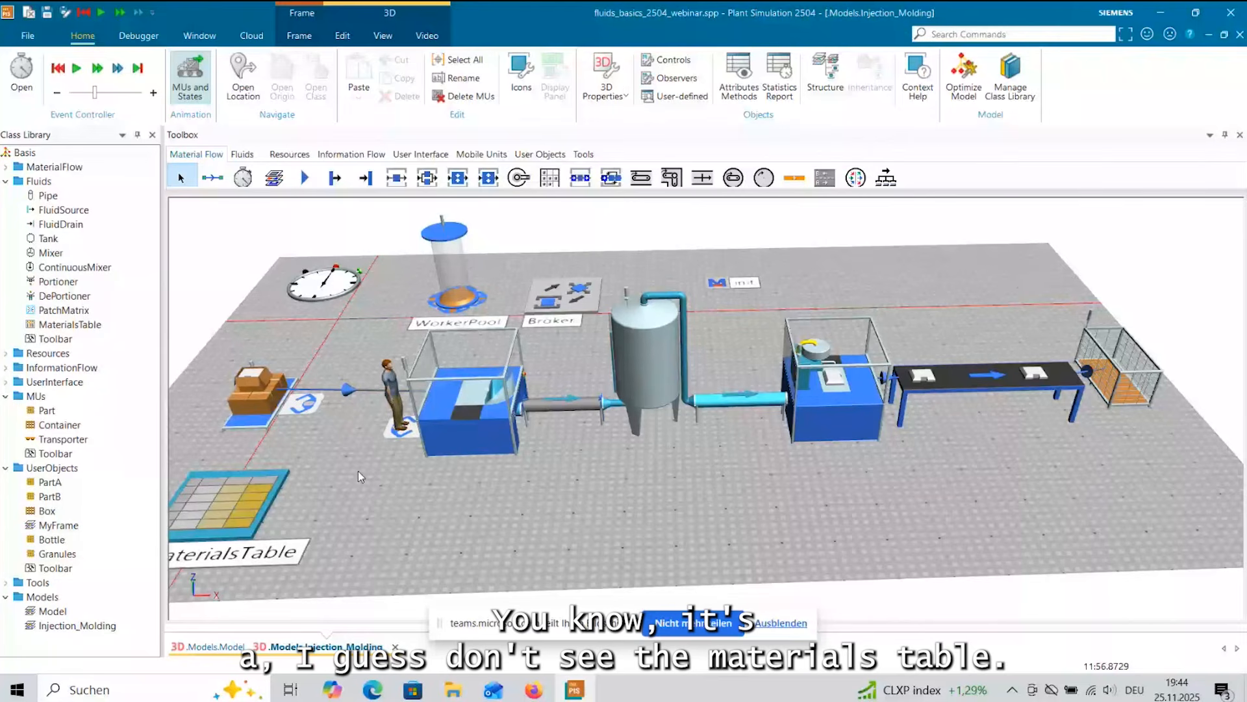
pyautogui.moveTo(358, 471); pyautogui.dragTo(398, 436)
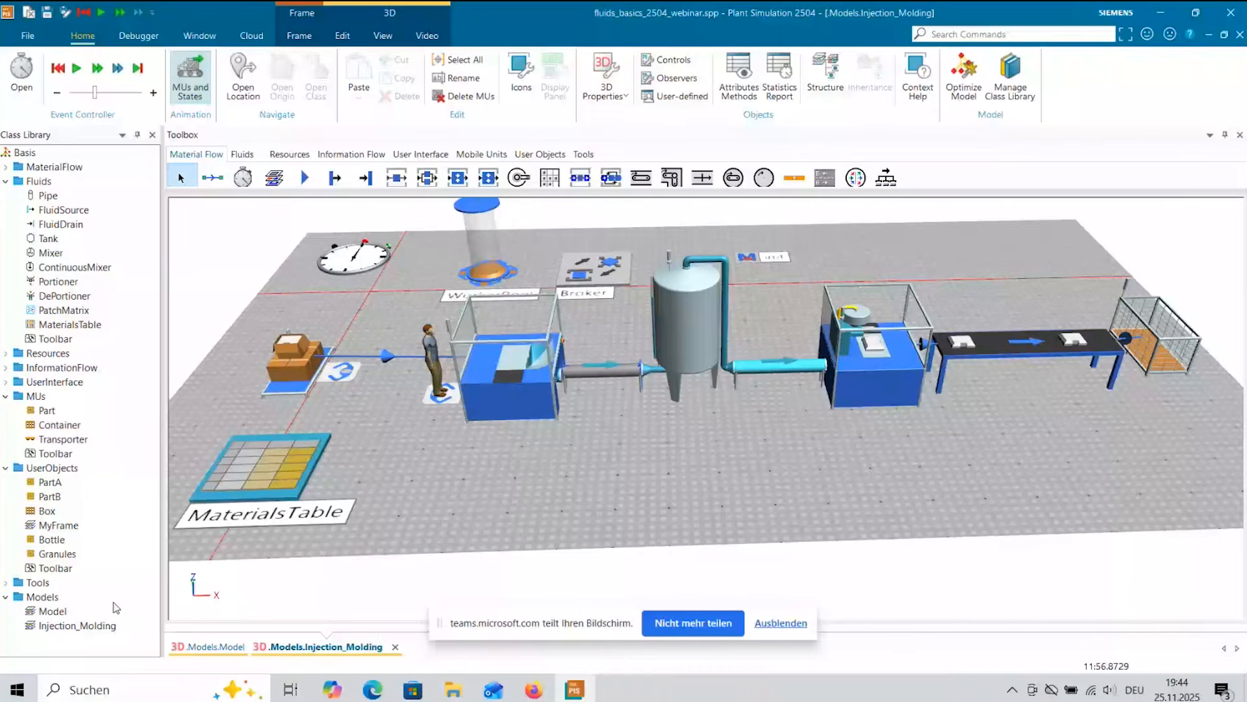
# Open the juice-from-concentrate frame Model and examine the materials, colors and ingredient amounts in its MaterialsTable.
pyautogui.doubleClick(83, 610)
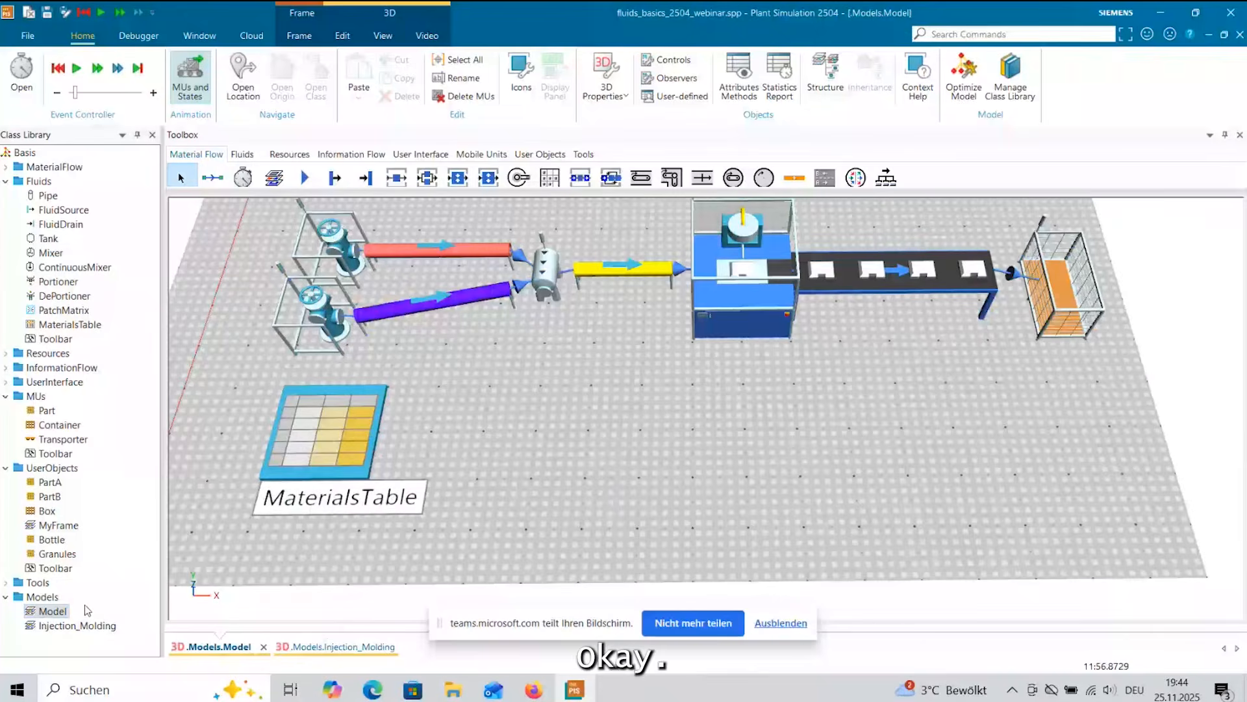
pyautogui.moveTo(632, 445); pyautogui.dragTo(632, 390)
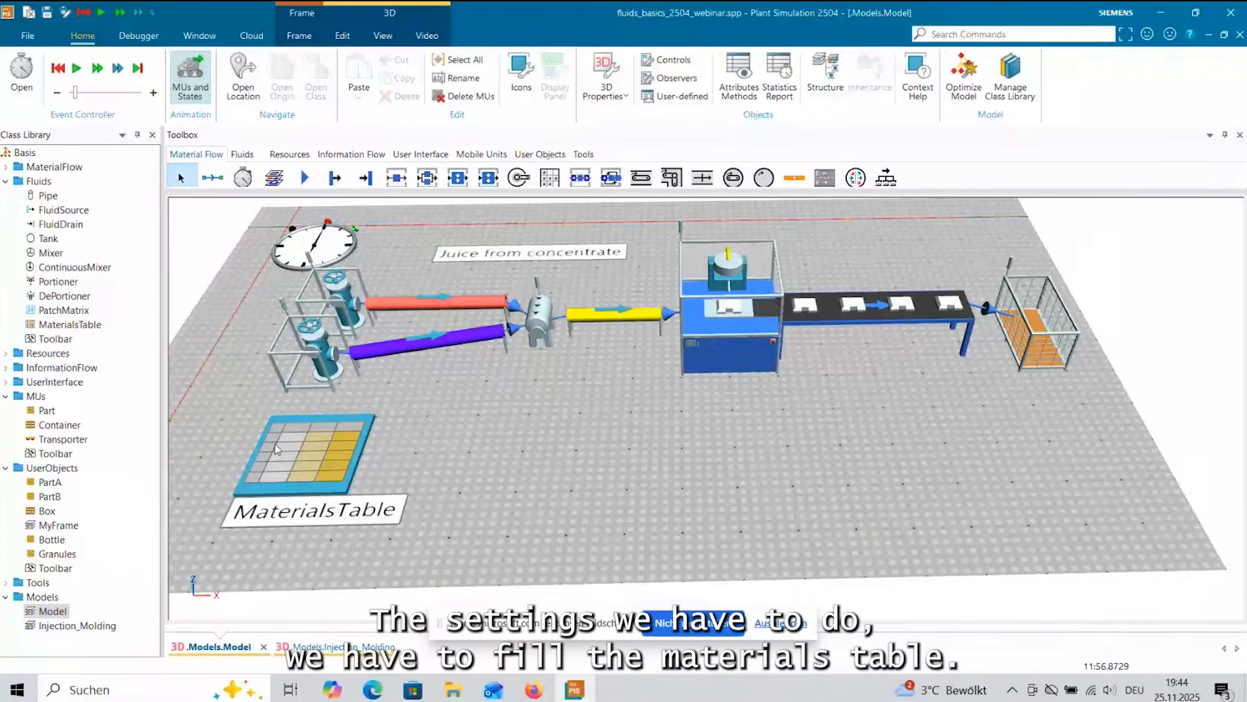
pyautogui.doubleClick(314, 465)
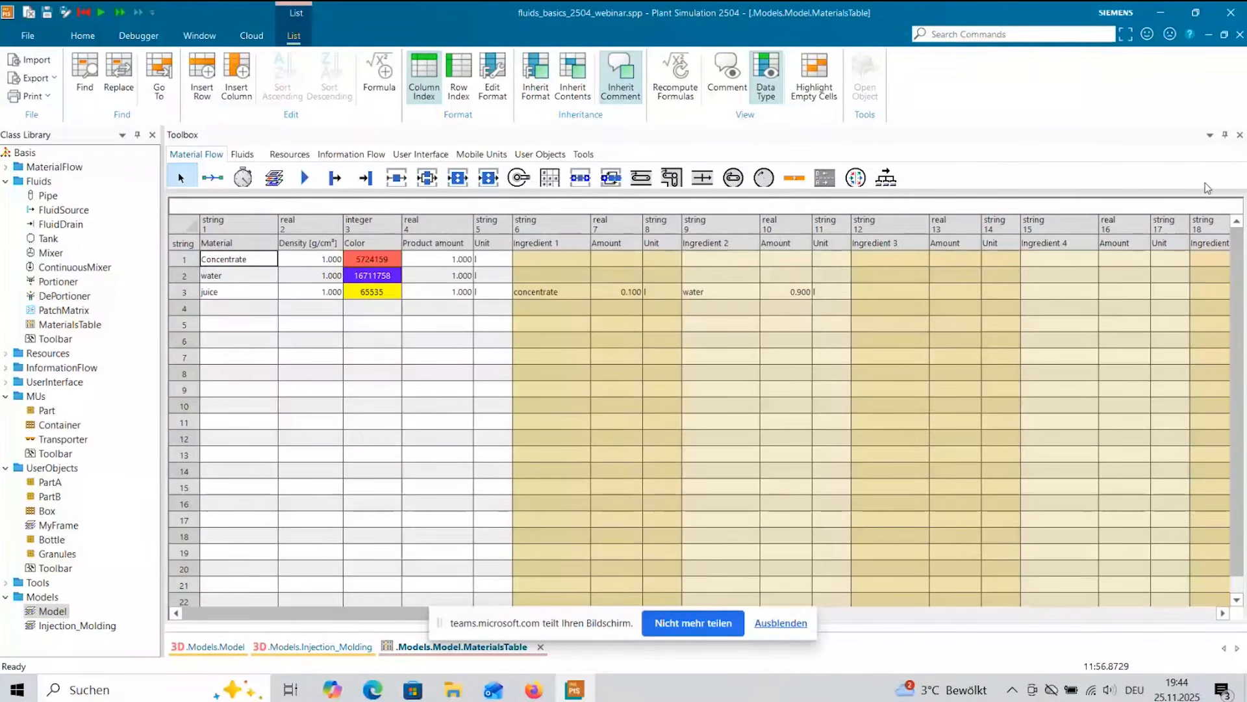
pyautogui.click(1240, 34)
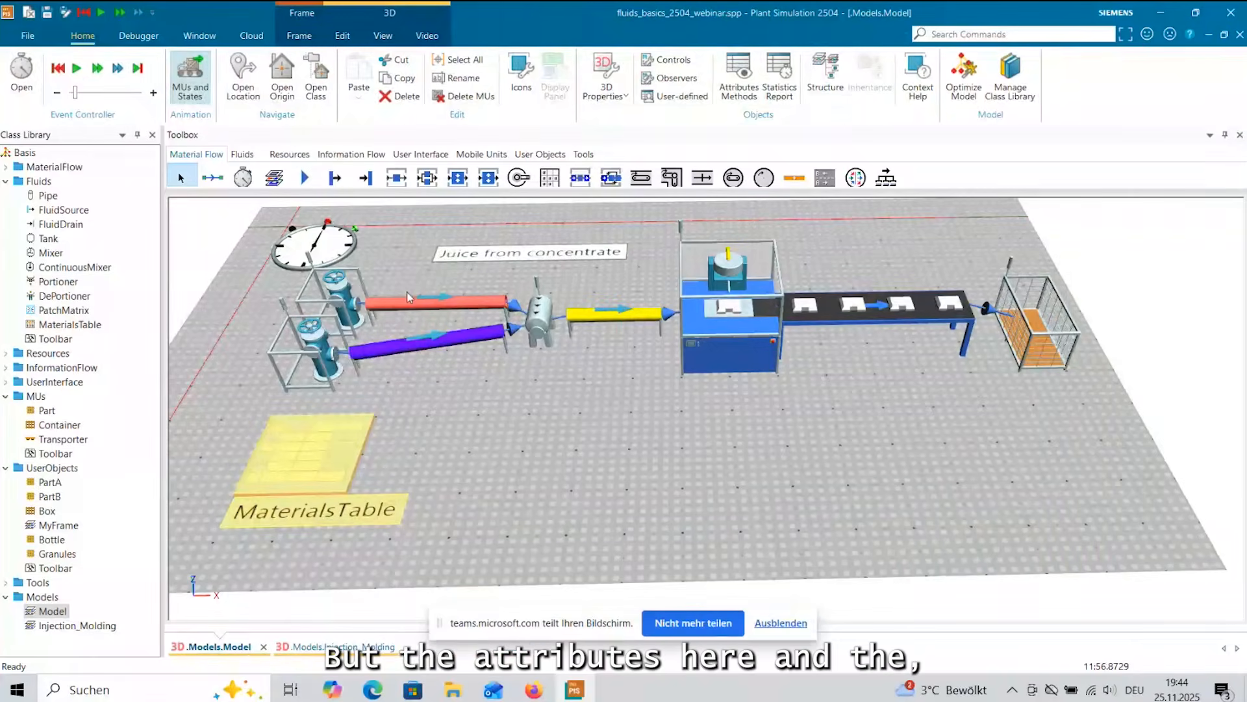
# Review the outflow rate, material and materials table settings of FluidSource_water and FluidSource_concentrate.
pyautogui.doubleClick(315, 343)
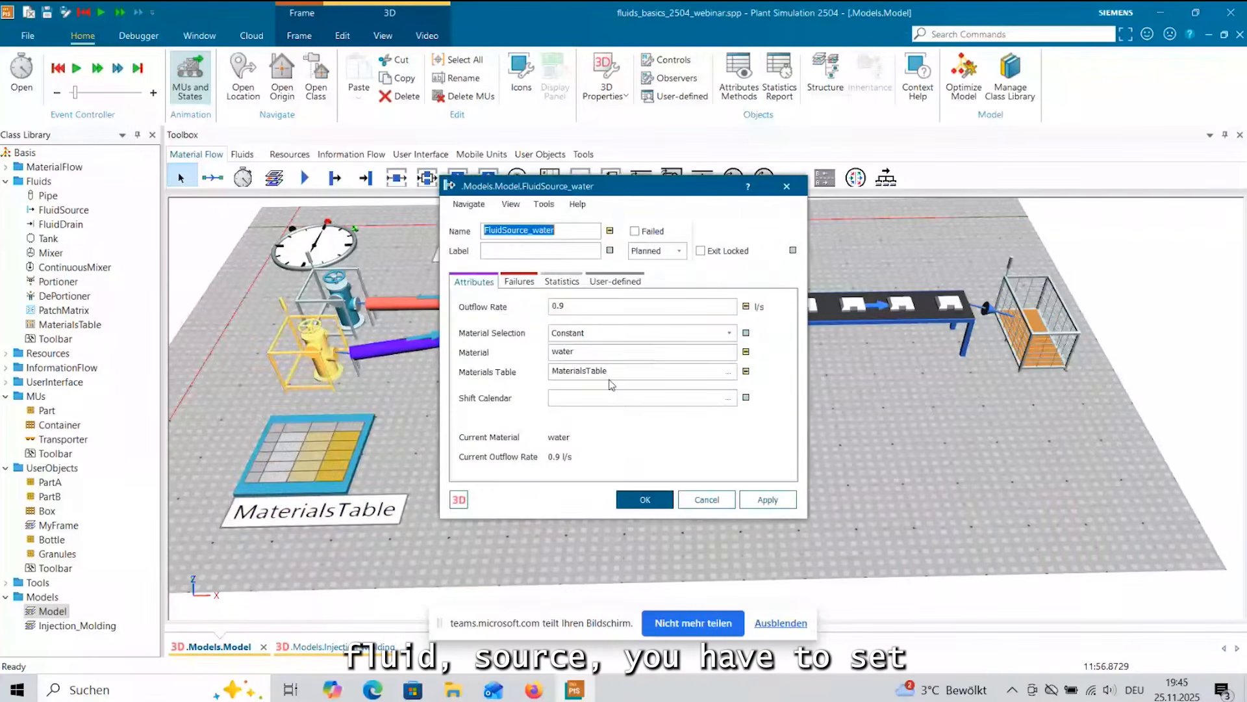
pyautogui.click(560, 306)
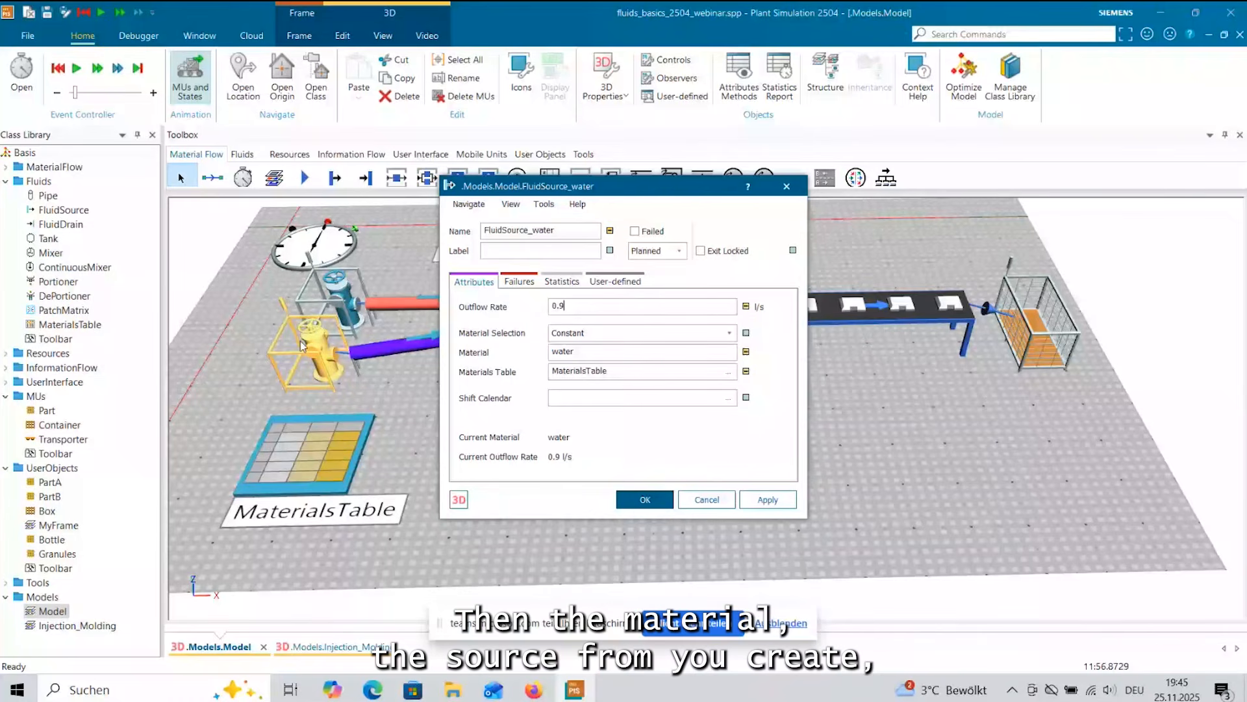
pyautogui.doubleClick(614, 375)
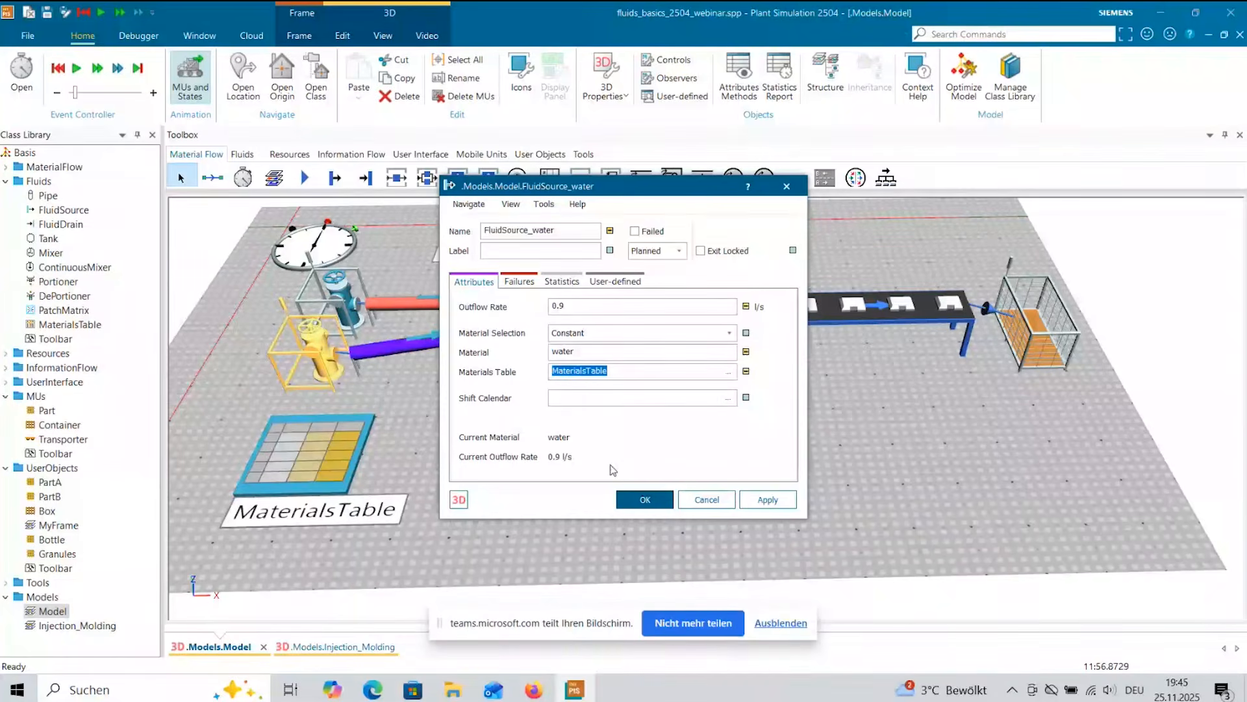
pyautogui.click(639, 499)
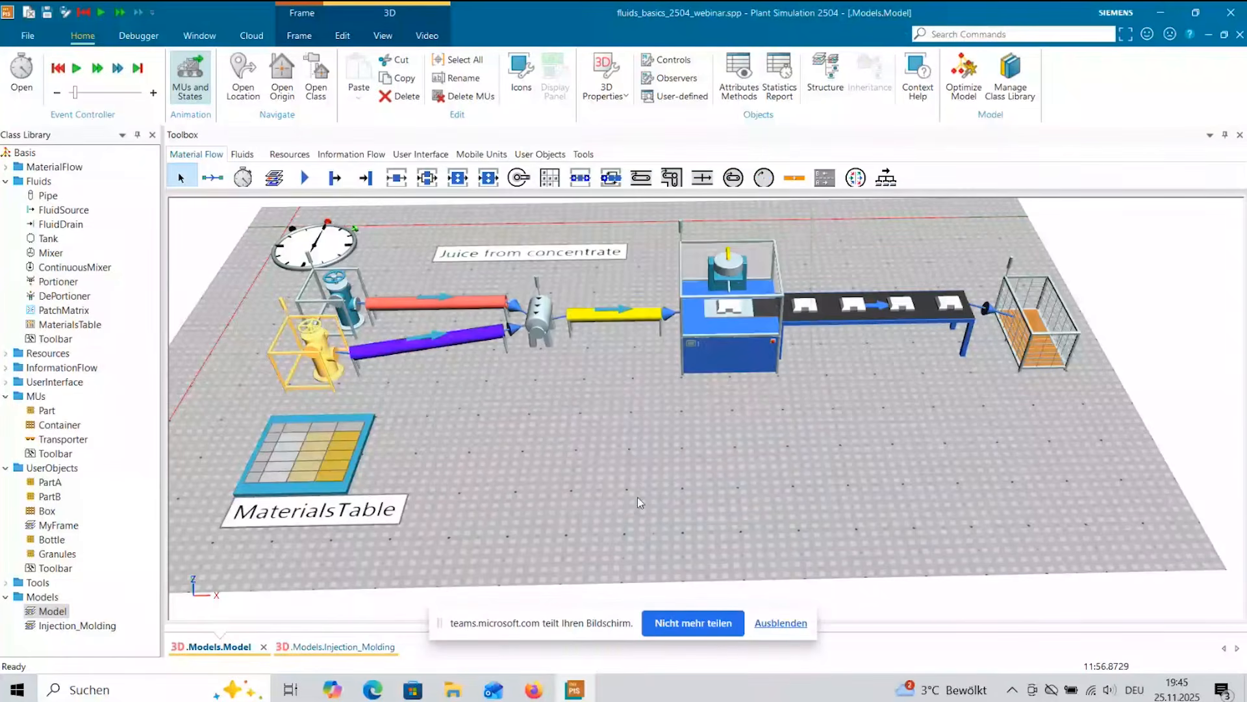
pyautogui.doubleClick(337, 290)
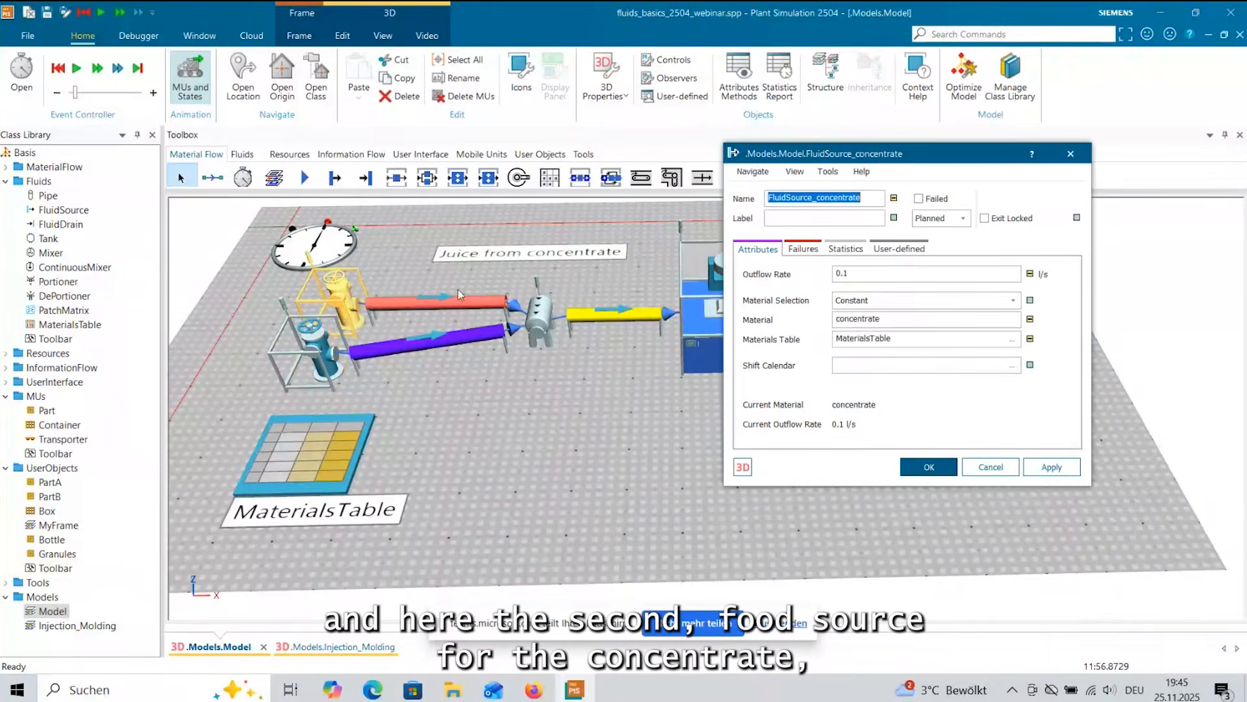
pyautogui.moveTo(930, 160); pyautogui.dragTo(735, 182)
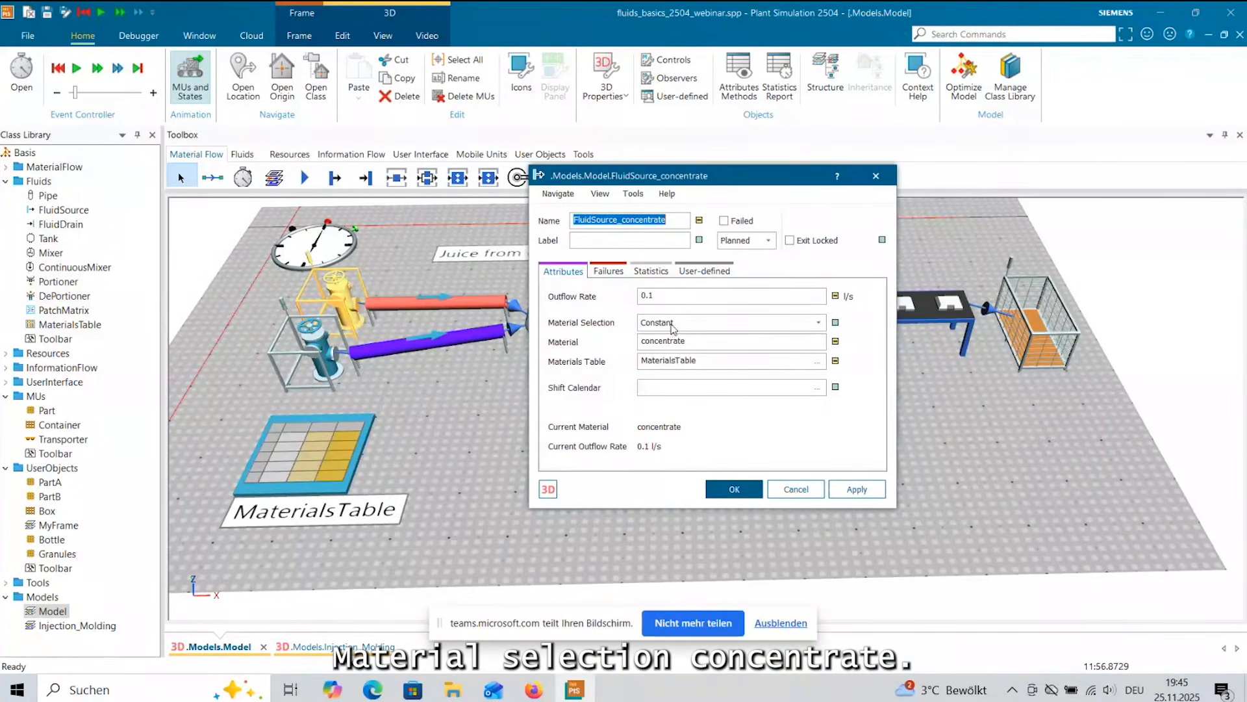
pyautogui.click(728, 494)
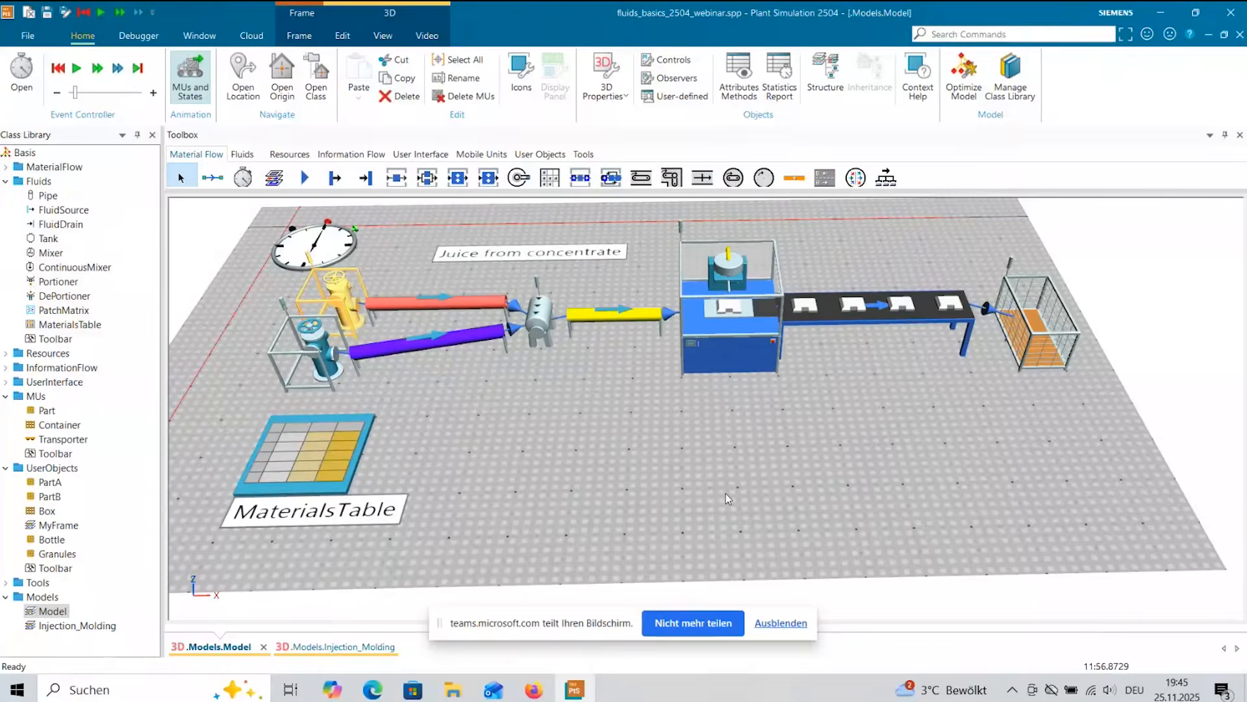
# Review the ContinuousMixer's product and materials table, and the juice model Portioner's MU and amount per MU.
pyautogui.doubleClick(536, 319)
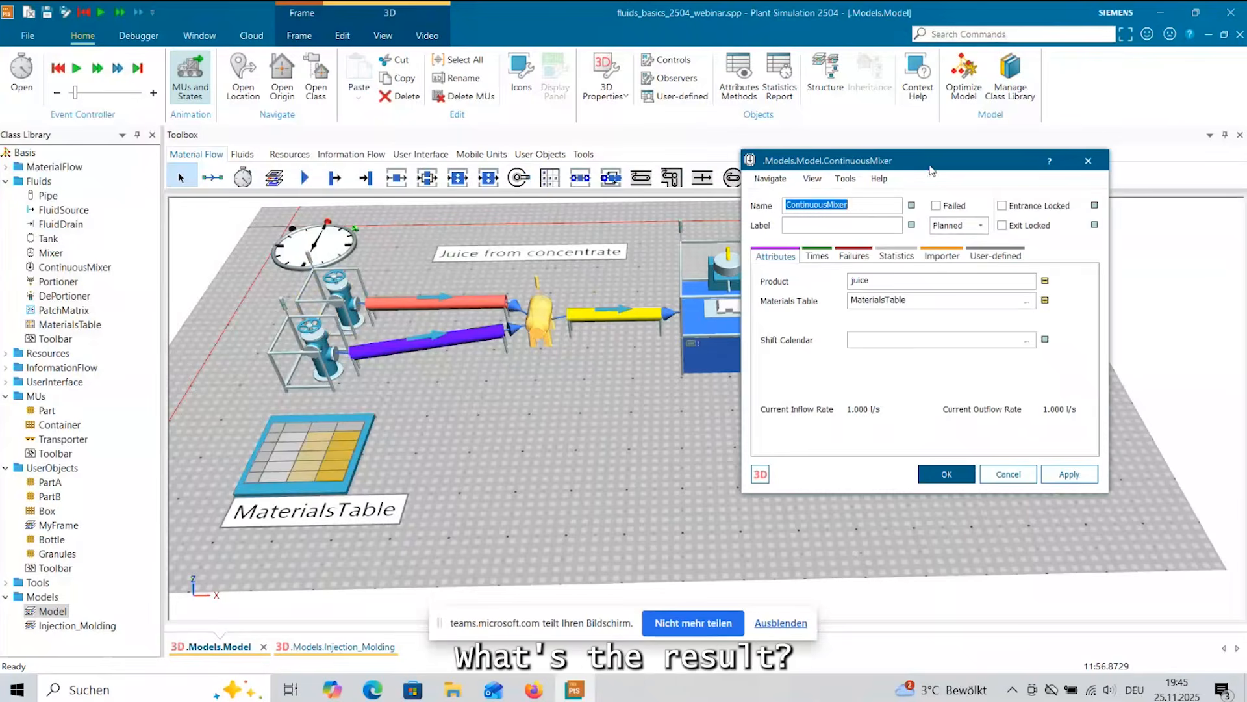
pyautogui.moveTo(939, 168); pyautogui.dragTo(705, 207)
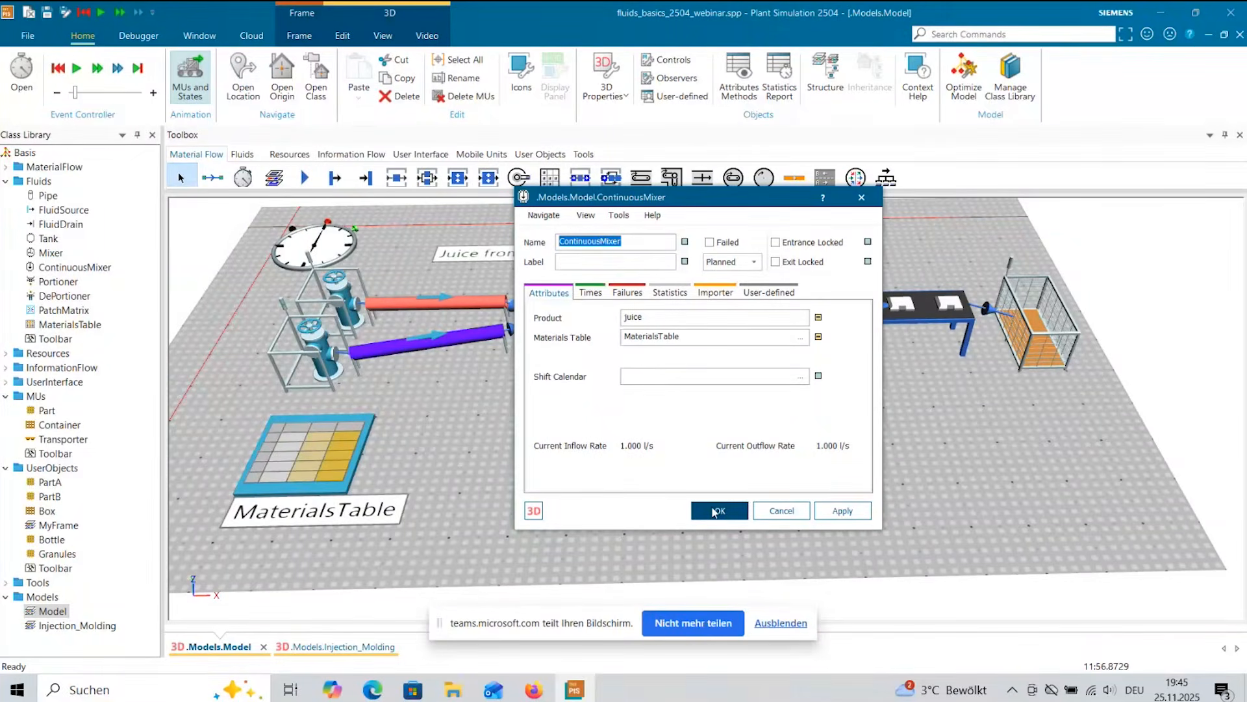
pyautogui.click(714, 512)
pyautogui.doubleClick(724, 299)
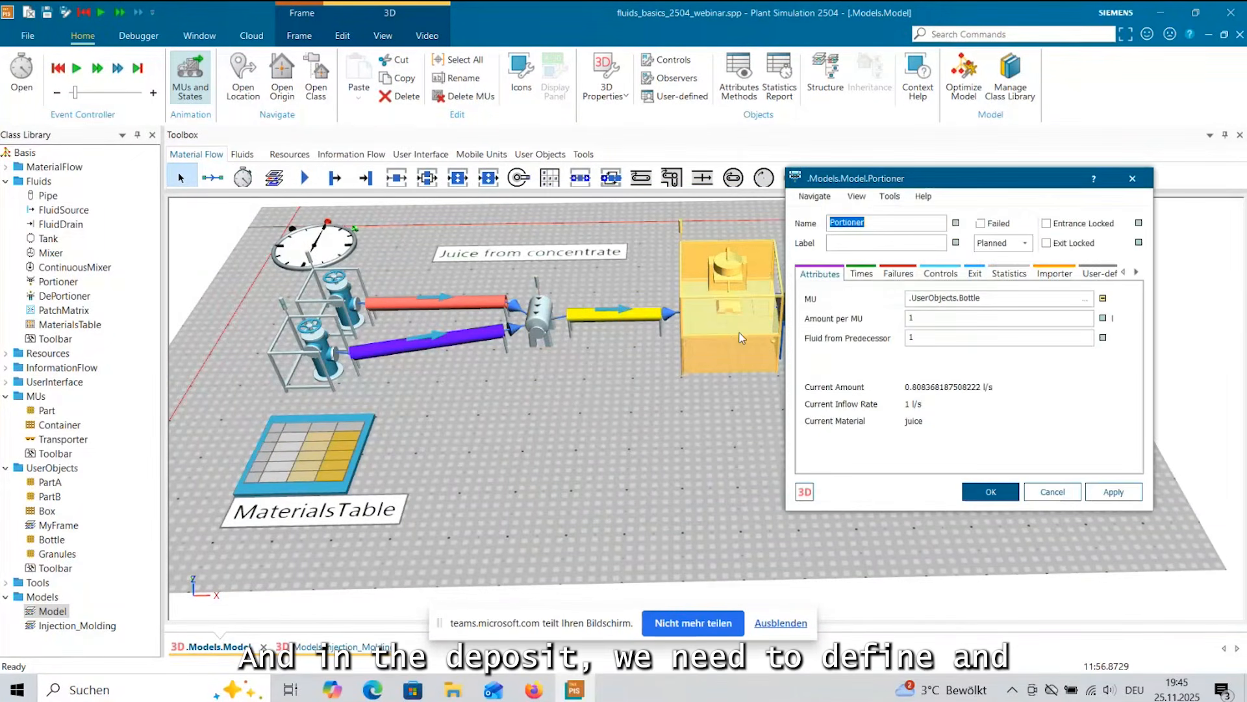
pyautogui.moveTo(922, 184); pyautogui.dragTo(784, 215)
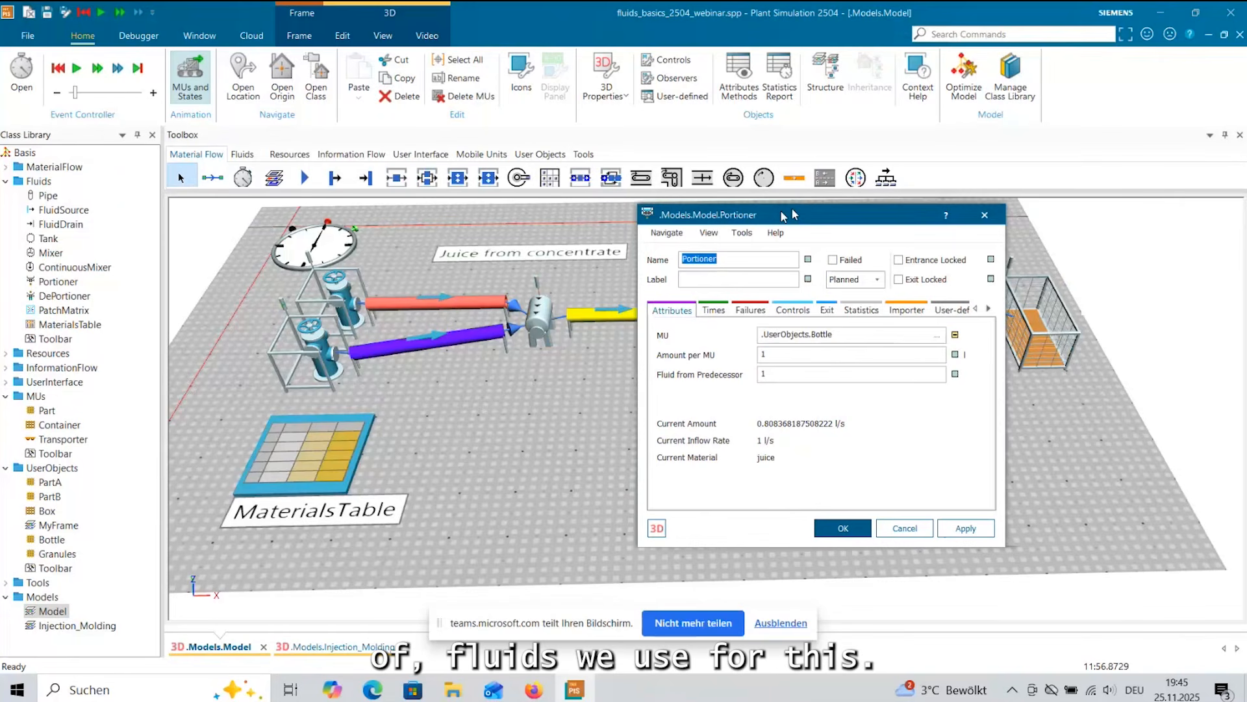
pyautogui.moveTo(784, 215); pyautogui.dragTo(627, 238)
pyautogui.click(627, 377)
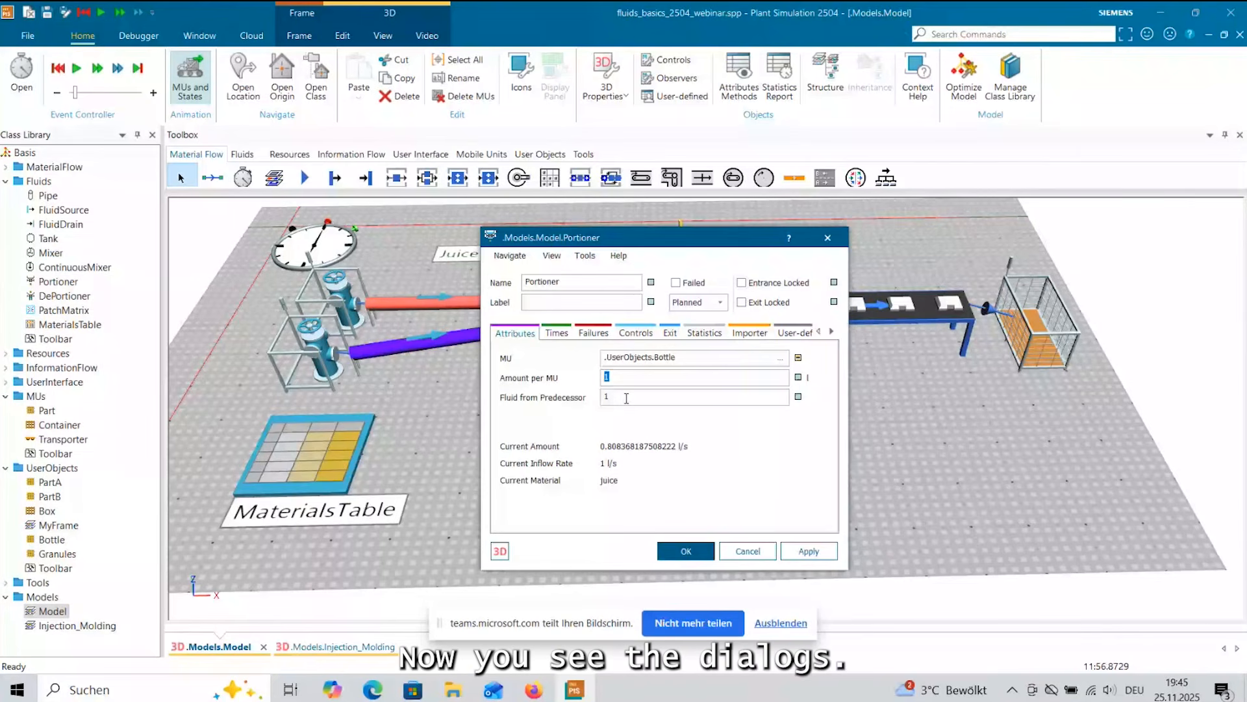
pyautogui.press('Escape')
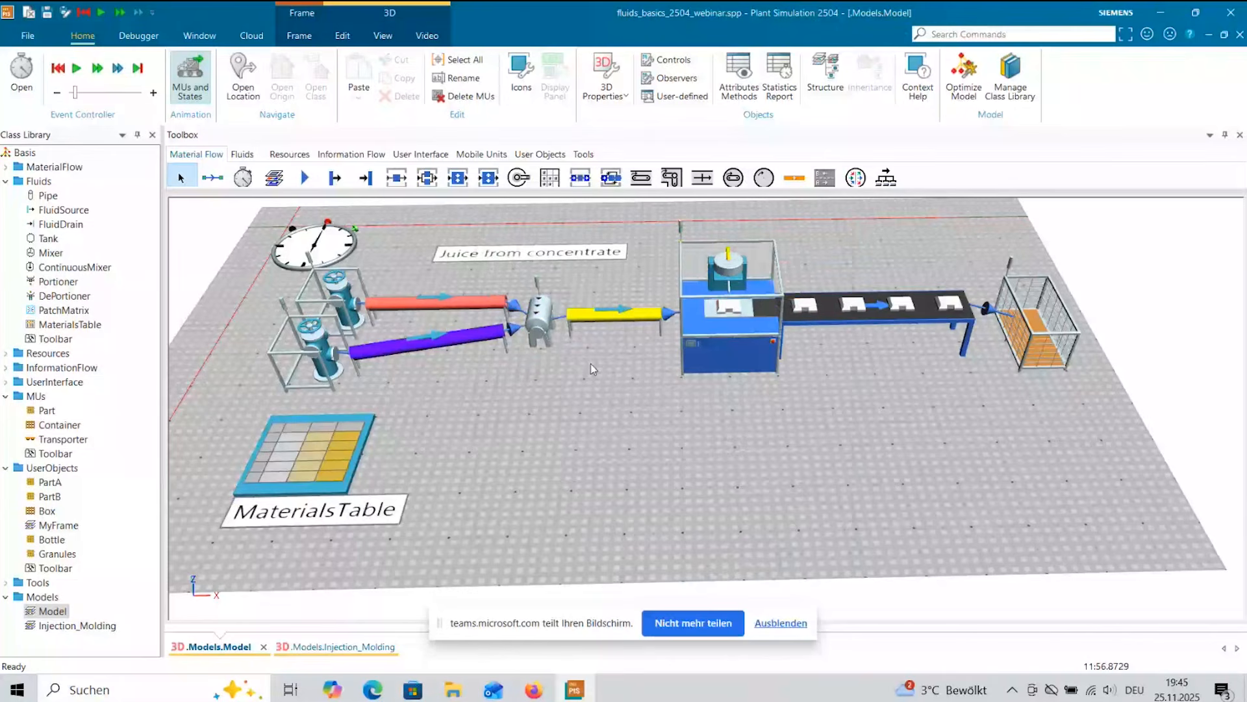
# Return to the Injection_Molding model and check the Source's MU settings and the entries of its MaterialsTable.
pyautogui.click(336, 647)
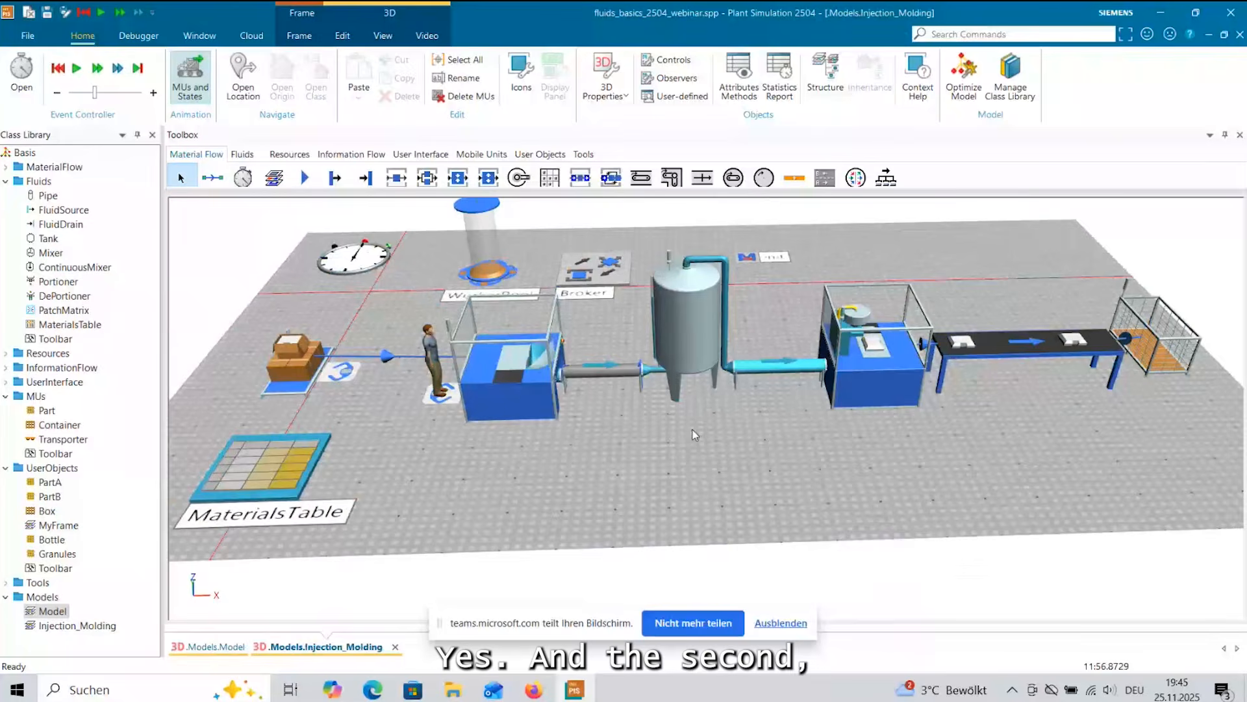
pyautogui.moveTo(693, 434); pyautogui.dragTo(304, 369)
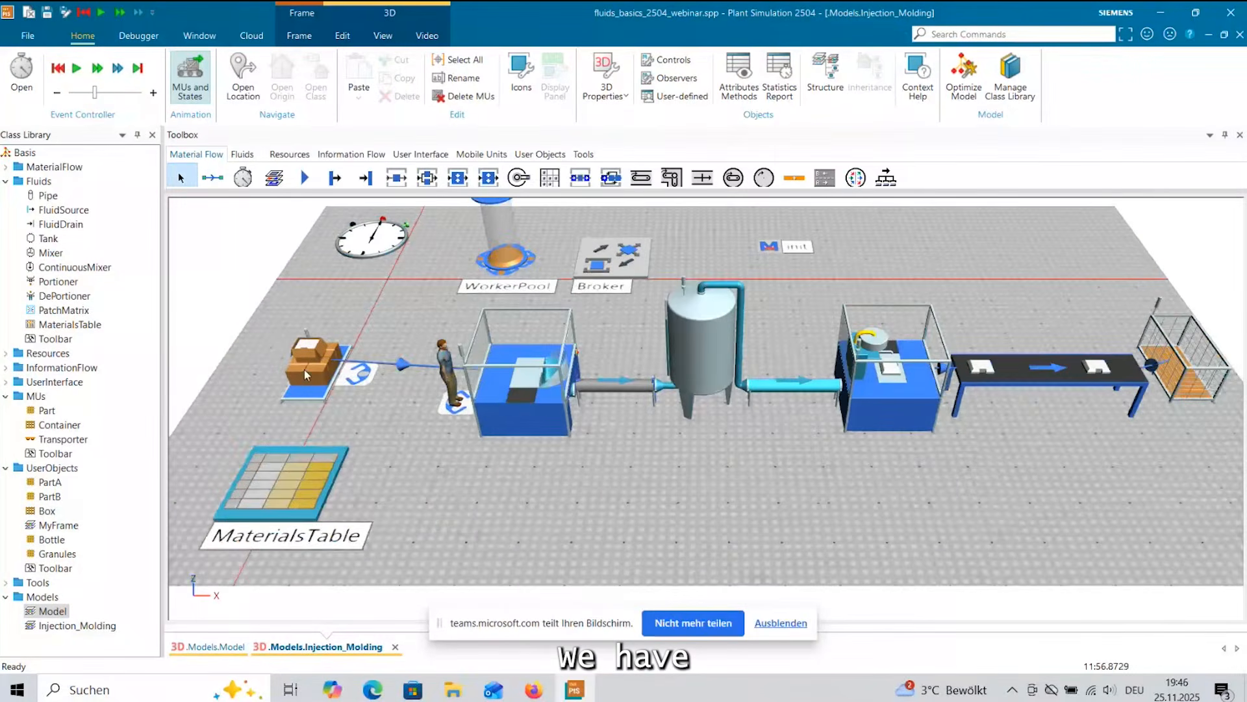
pyautogui.doubleClick(304, 369)
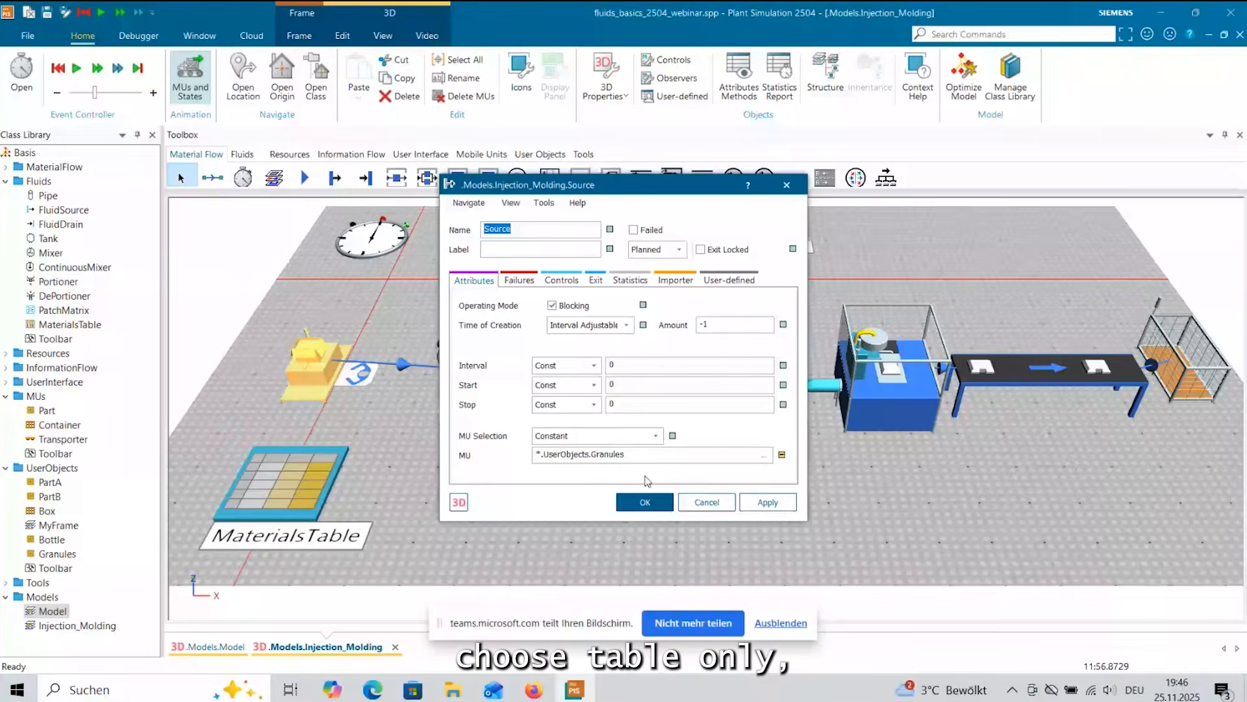
pyautogui.click(645, 502)
pyautogui.doubleClick(318, 480)
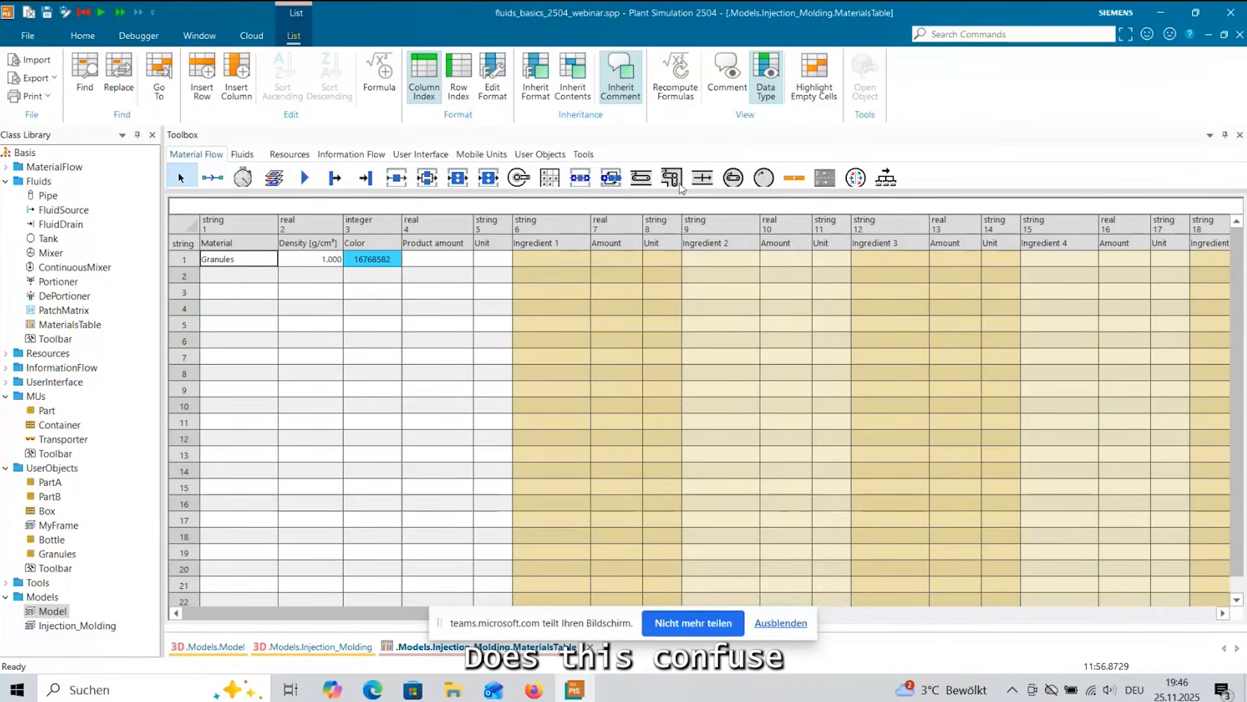
pyautogui.click(1241, 13)
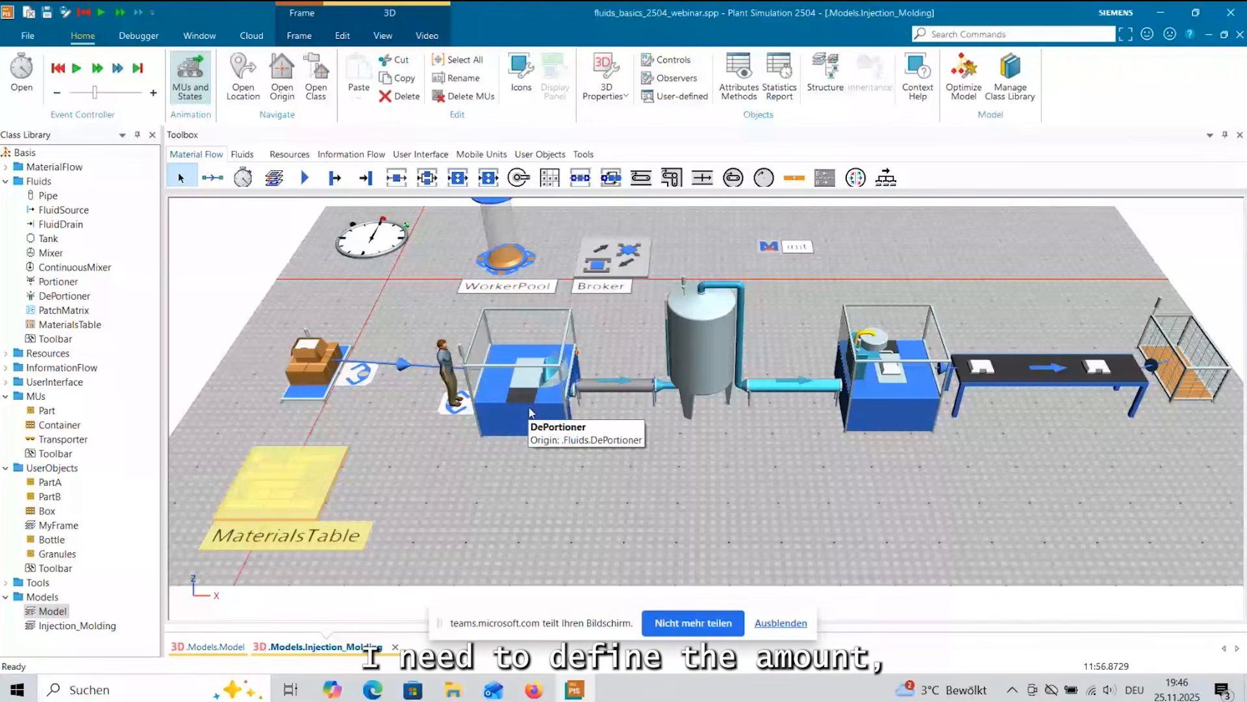
# Review the DePortioner's outflow rate, material, amount per MU and materials table in Injection_Molding.
pyautogui.click(531, 412)
pyautogui.doubleClick(529, 411)
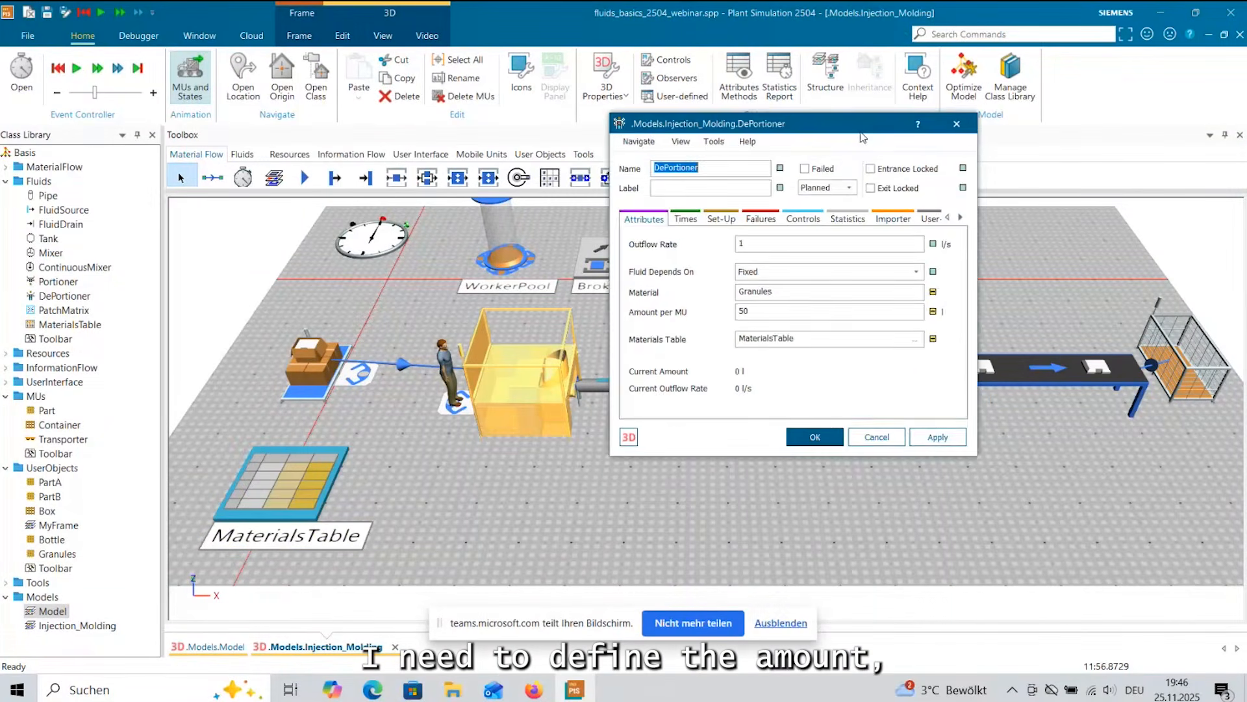
pyautogui.moveTo(863, 137); pyautogui.dragTo(840, 169)
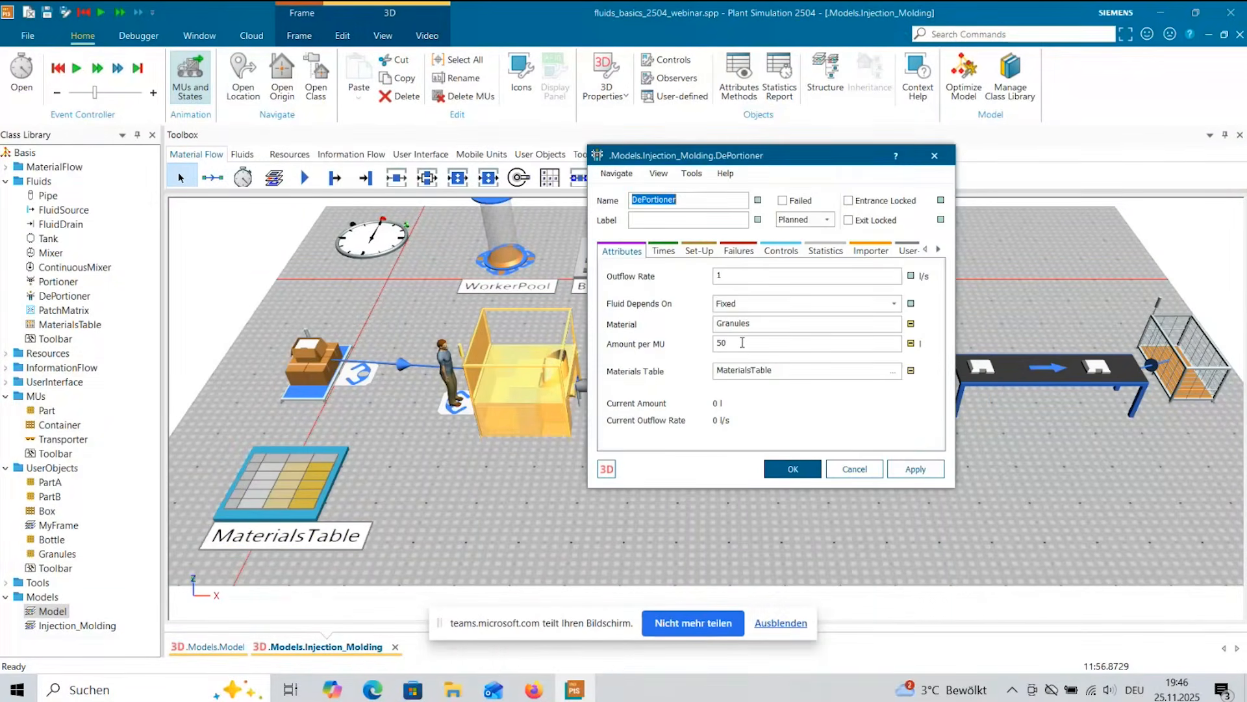
pyautogui.moveTo(742, 343); pyautogui.dragTo(719, 344)
pyautogui.click(732, 341)
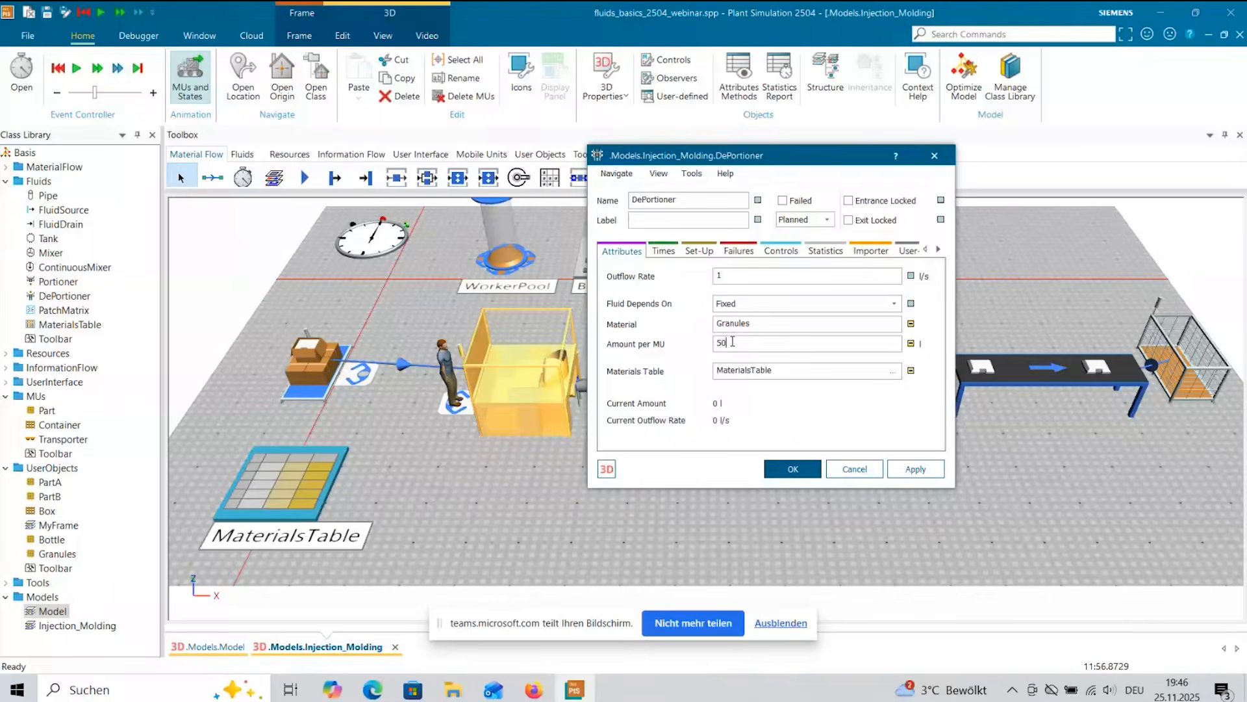
pyautogui.click(793, 468)
# Review the Tank's outflow rate and volume, and the Portioner's MU and amount per MU in the Injection_Molding model.
pyautogui.doubleClick(708, 362)
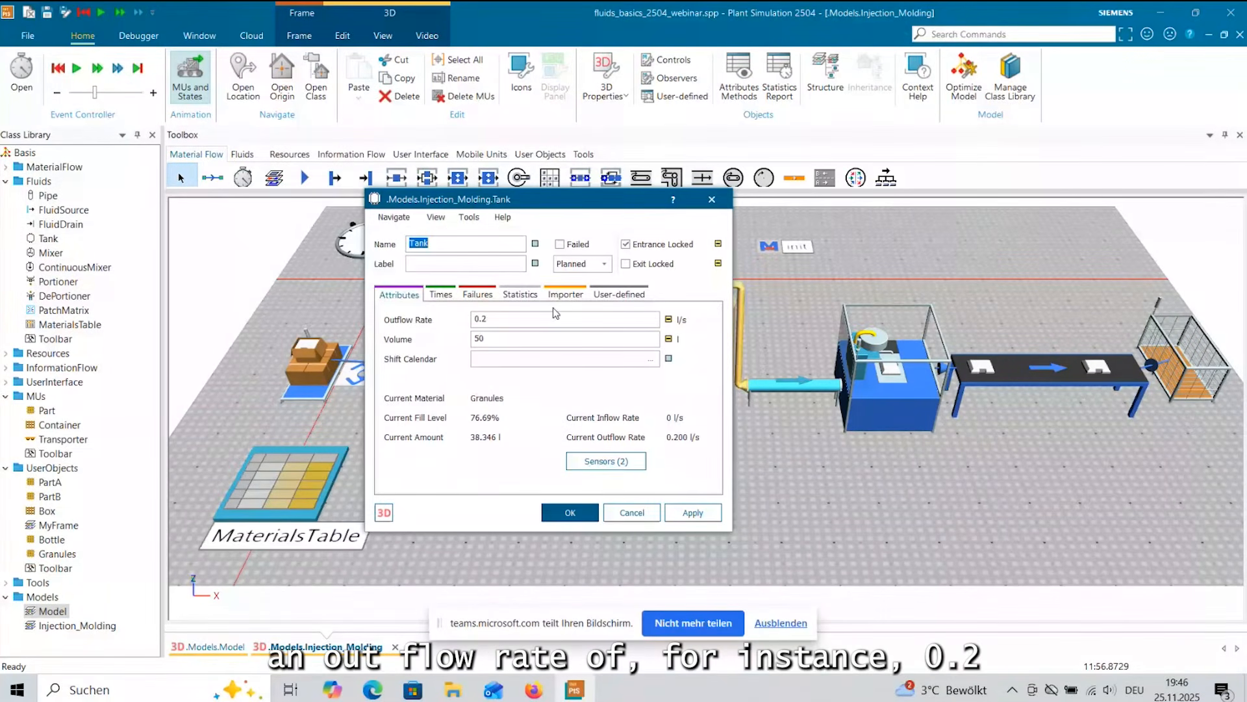
pyautogui.click(493, 321)
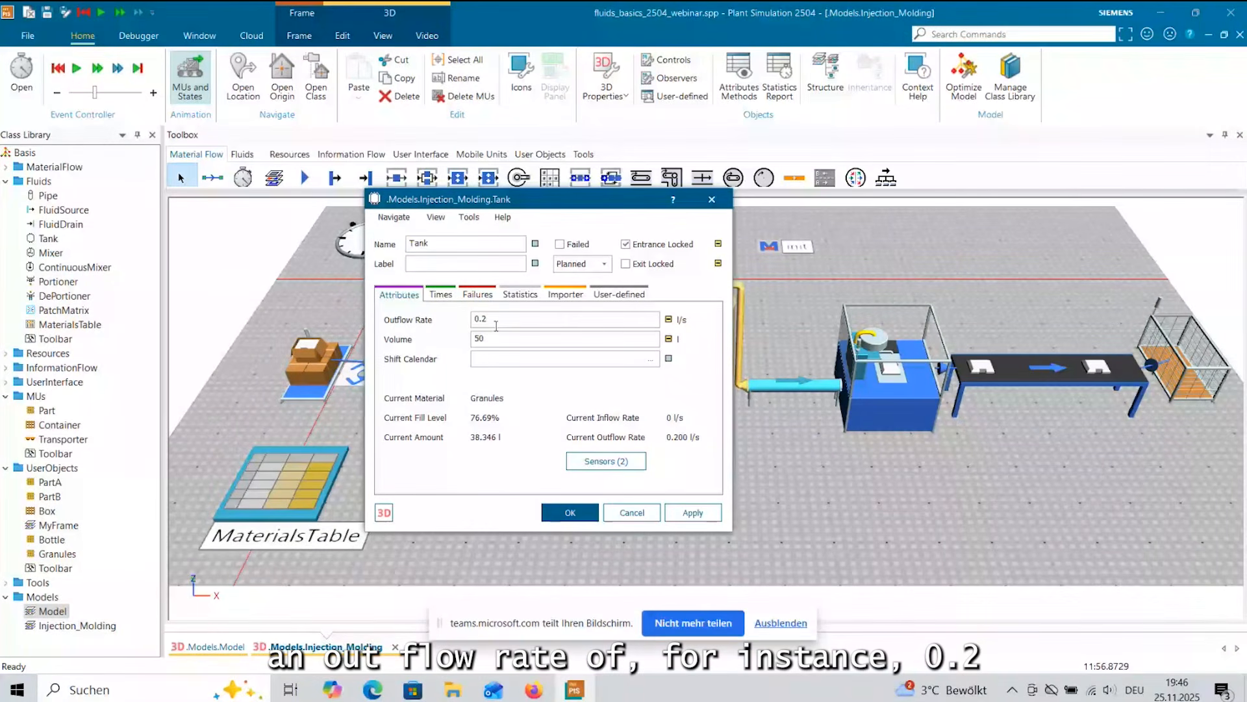
pyautogui.click(590, 517)
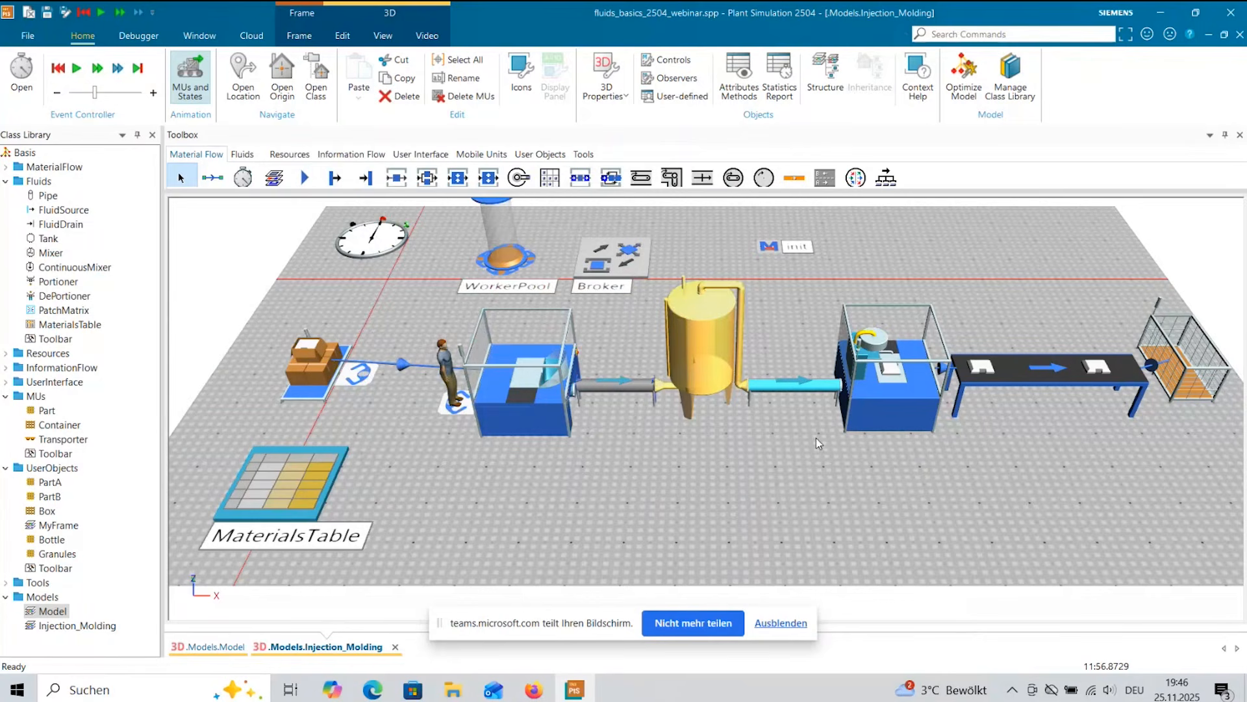
pyautogui.doubleClick(877, 387)
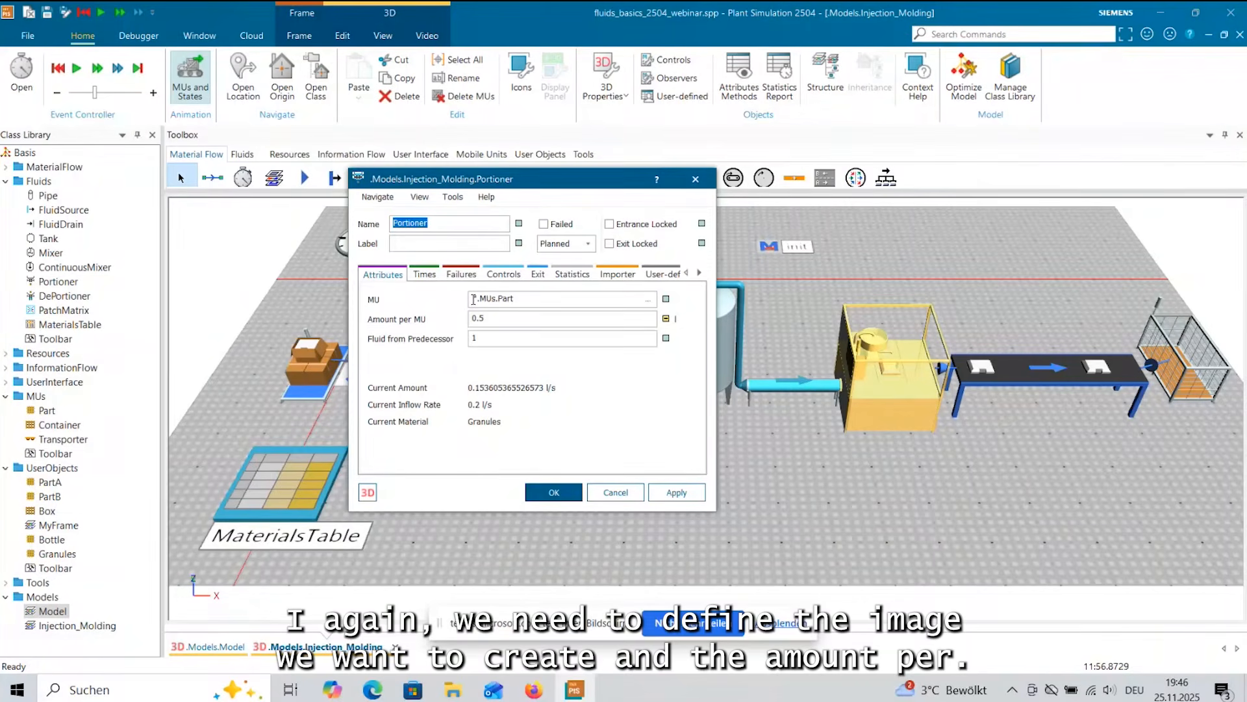
pyautogui.click(505, 320)
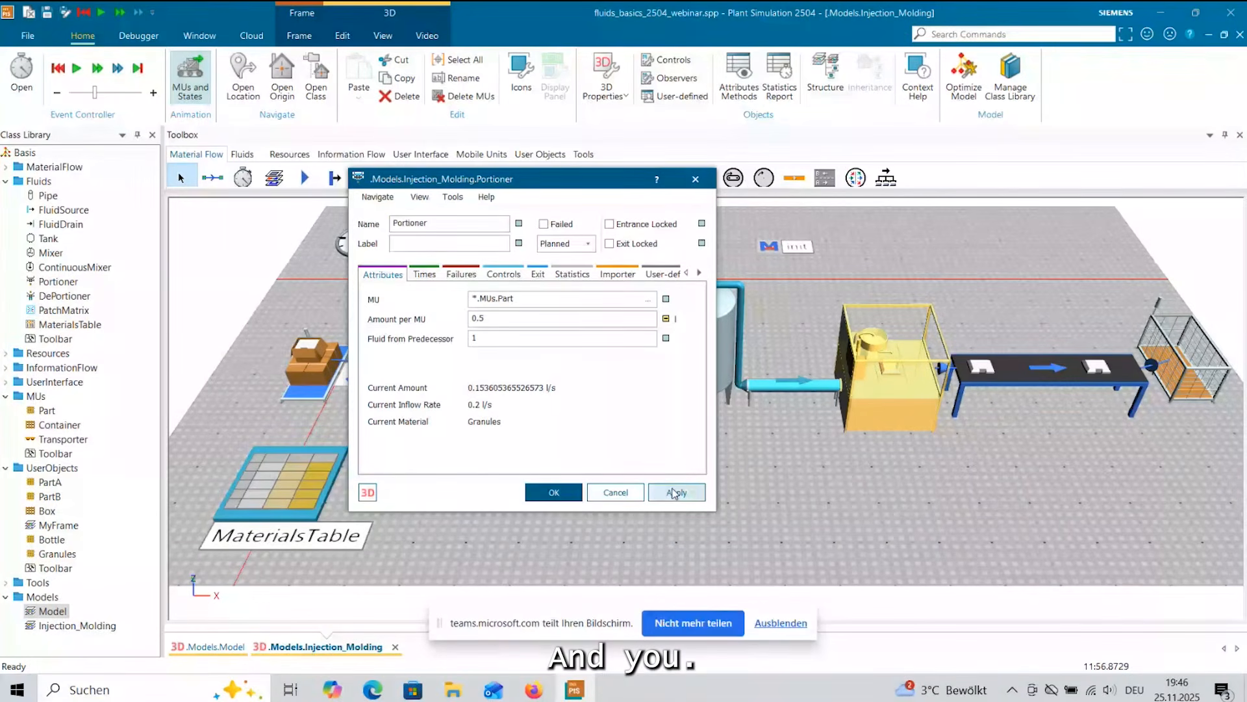
pyautogui.click(567, 494)
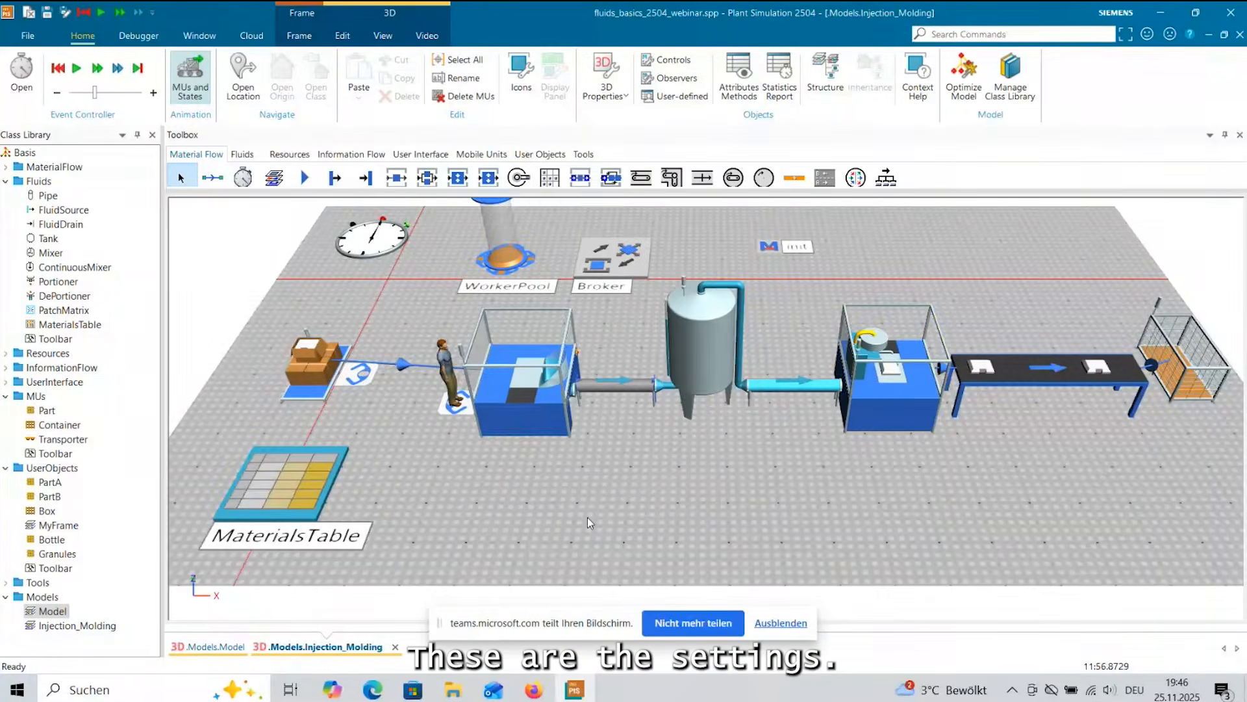
# Check the Source's transport importer settings, including its activation and broker, and close its dialog.
pyautogui.scroll(-2, 587, 518)
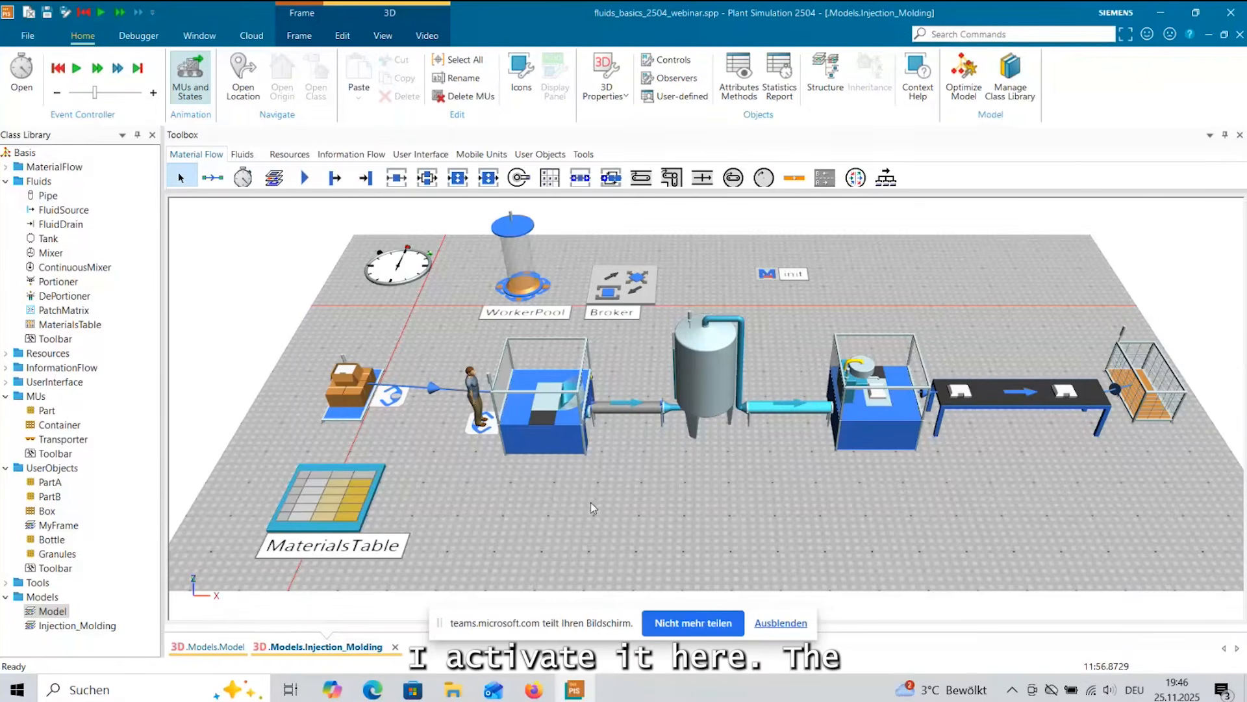
pyautogui.doubleClick(354, 397)
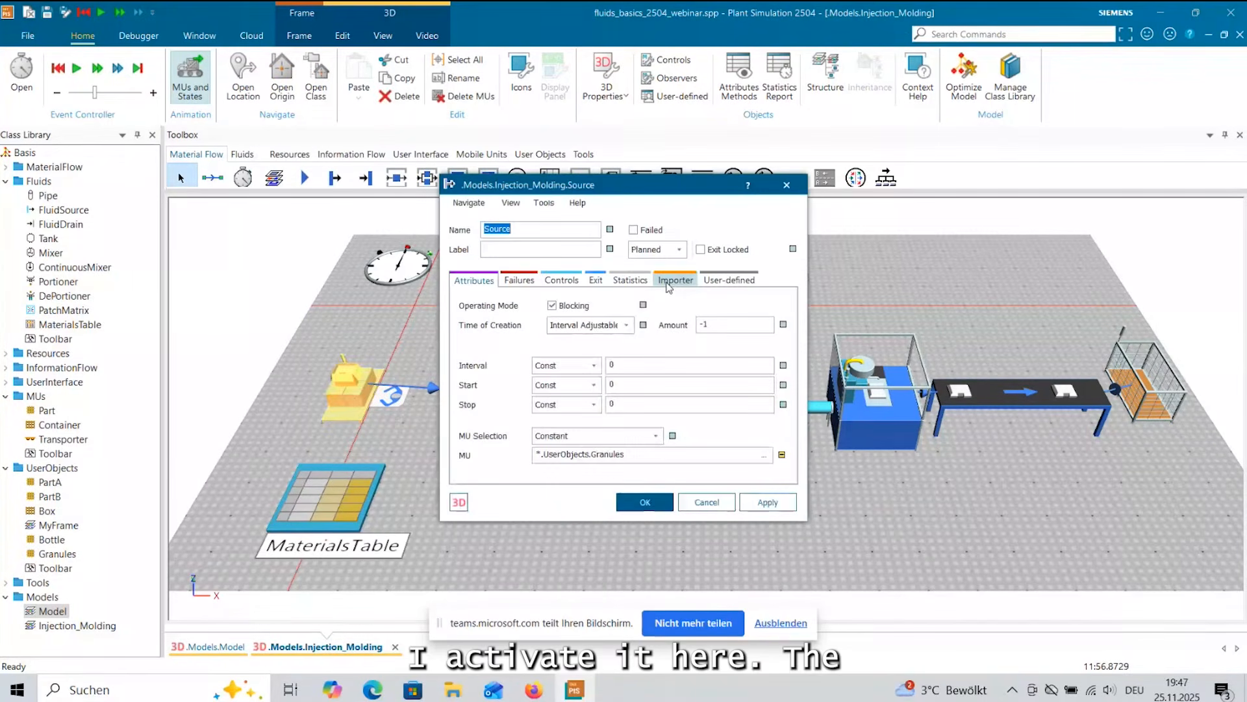
pyautogui.click(672, 283)
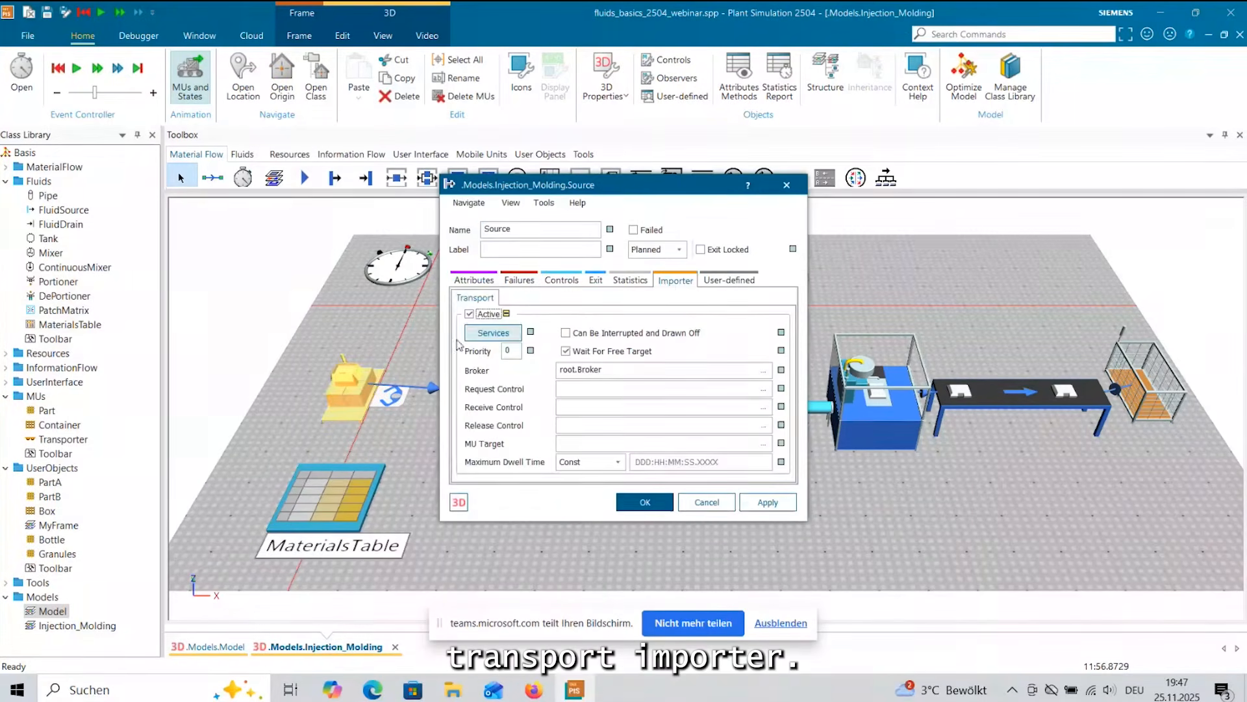
pyautogui.click(625, 505)
pyautogui.click(631, 520)
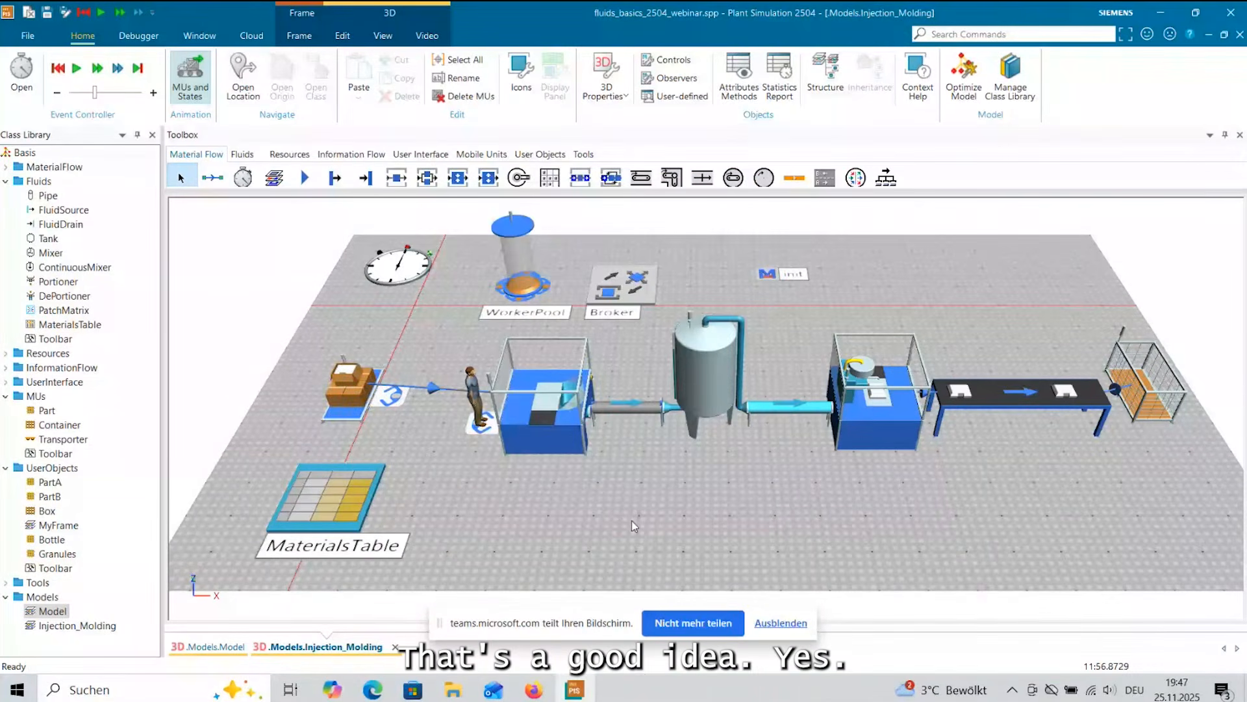
pyautogui.moveTo(632, 521)
pyautogui.mouseDown()
pyautogui.moveTo(650, 491)
pyautogui.moveTo(645, 520)
pyautogui.mouseUp()
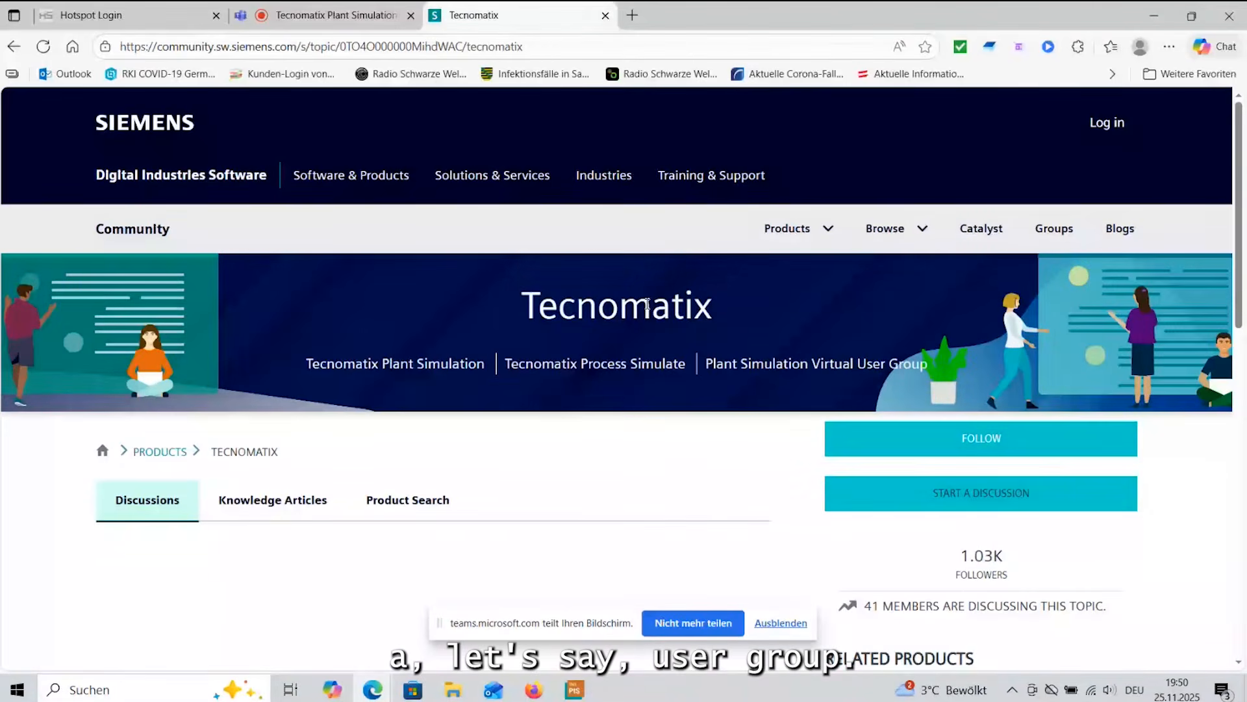
# Open the On-Demand Video article from the Plant Simulation Virtual User Group's knowledge articles in the Siemens community.
pyautogui.click(778, 365)
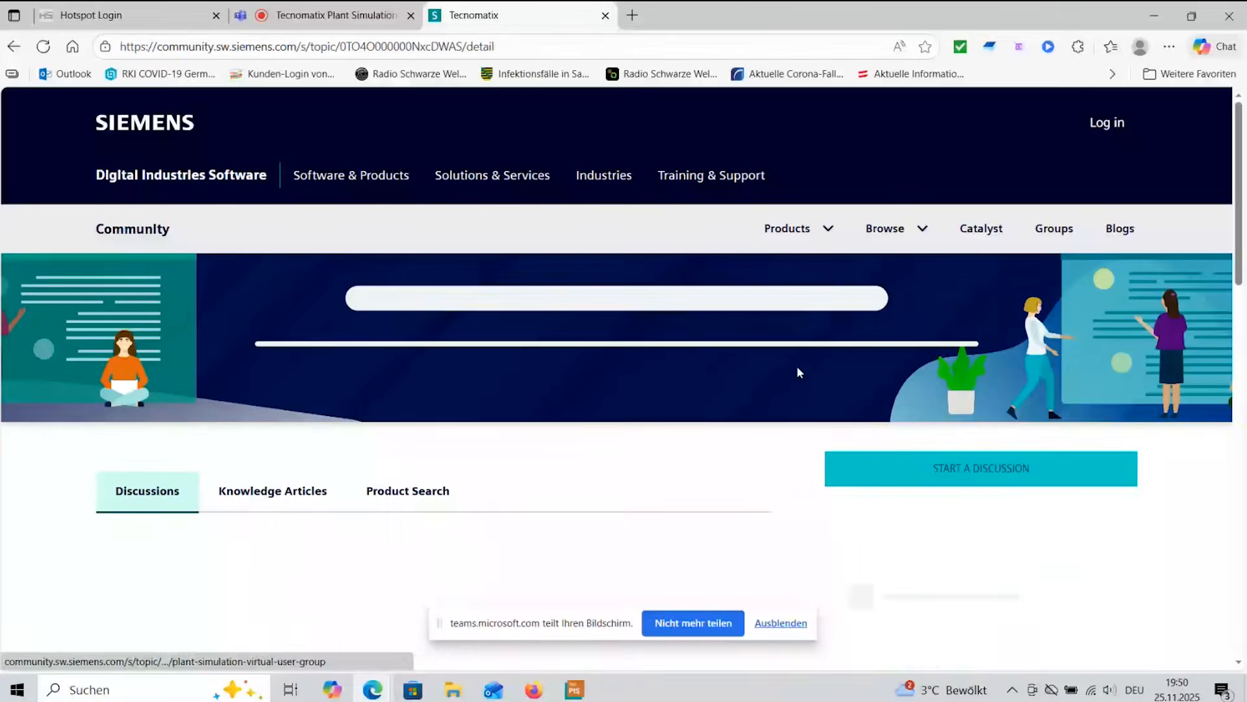
pyautogui.scroll(-1, 538, 341)
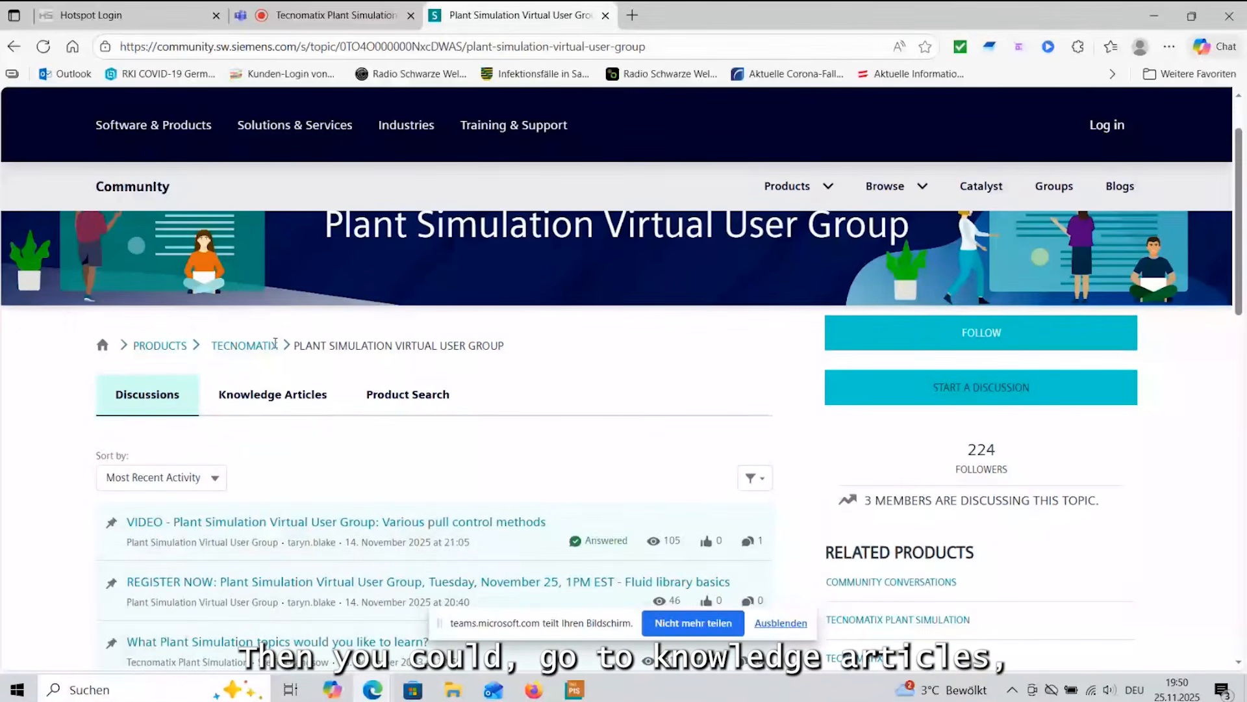
pyautogui.click(272, 394)
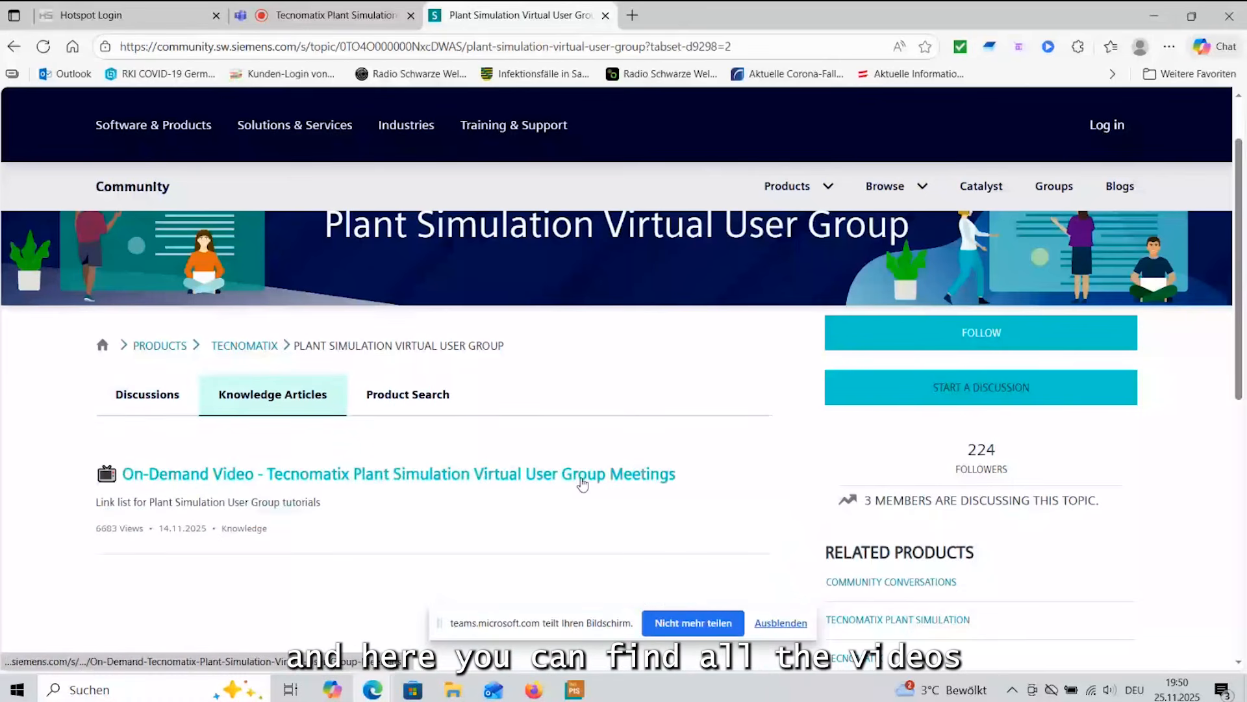
pyautogui.click(470, 479)
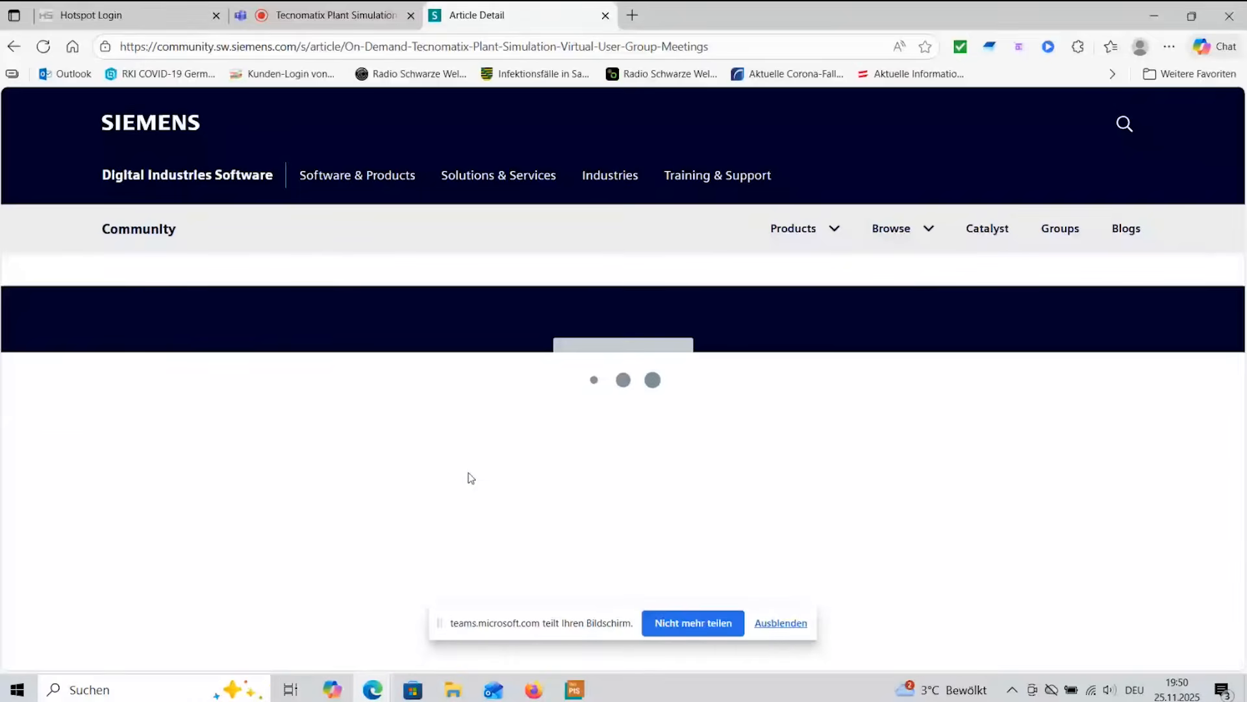
# Look through the article's list of on-demand tutorial episodes for the available topics and their dates.
pyautogui.scroll(-10, 678, 431)
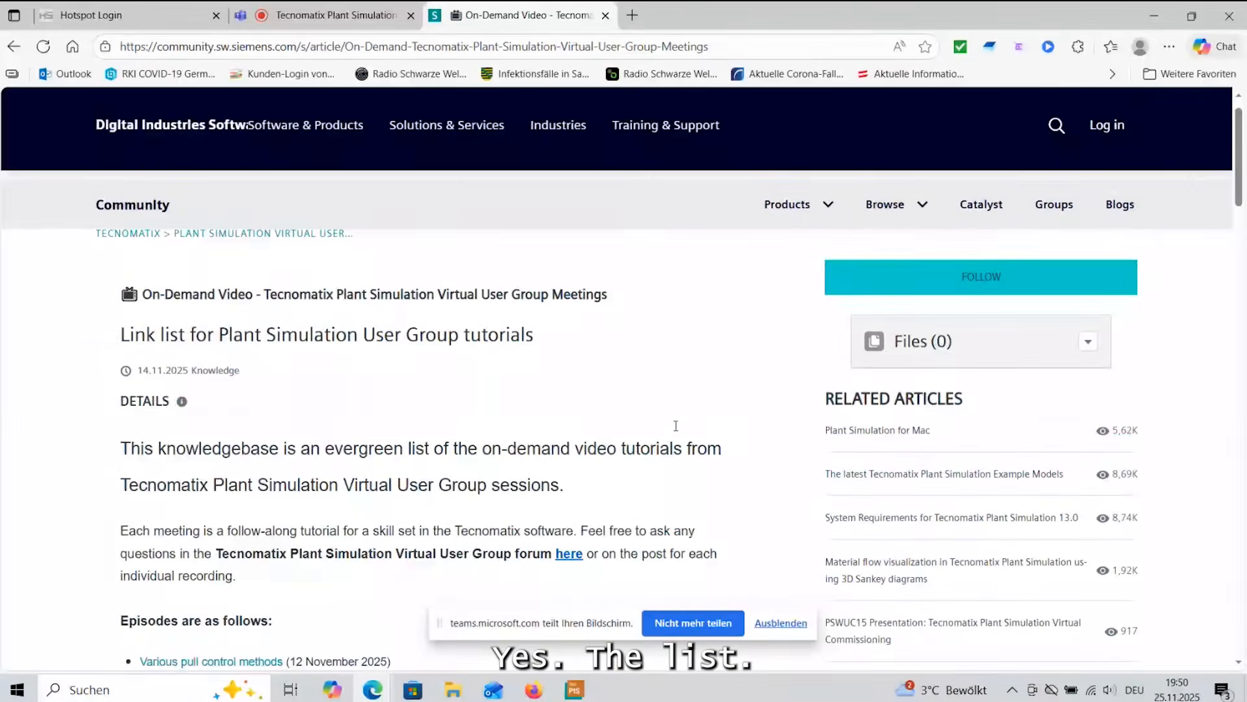
pyautogui.scroll(-10, 677, 431)
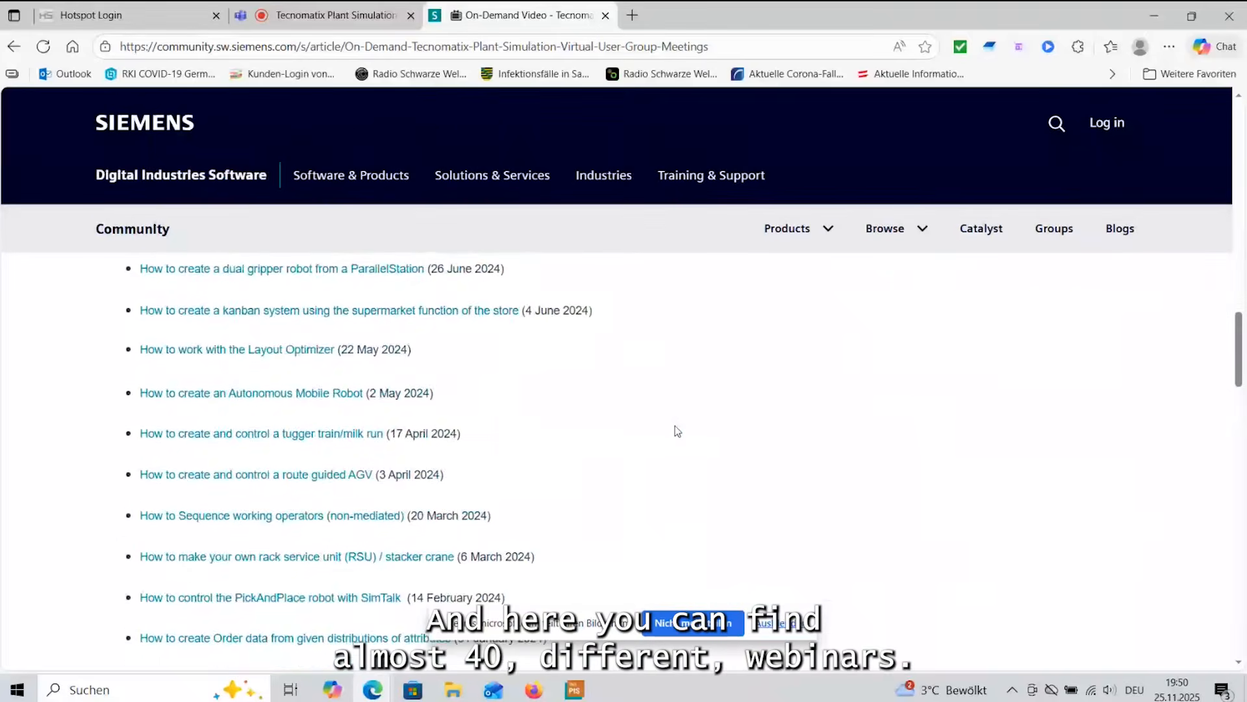
pyautogui.scroll(5, 677, 432)
pyautogui.scroll(7, 678, 431)
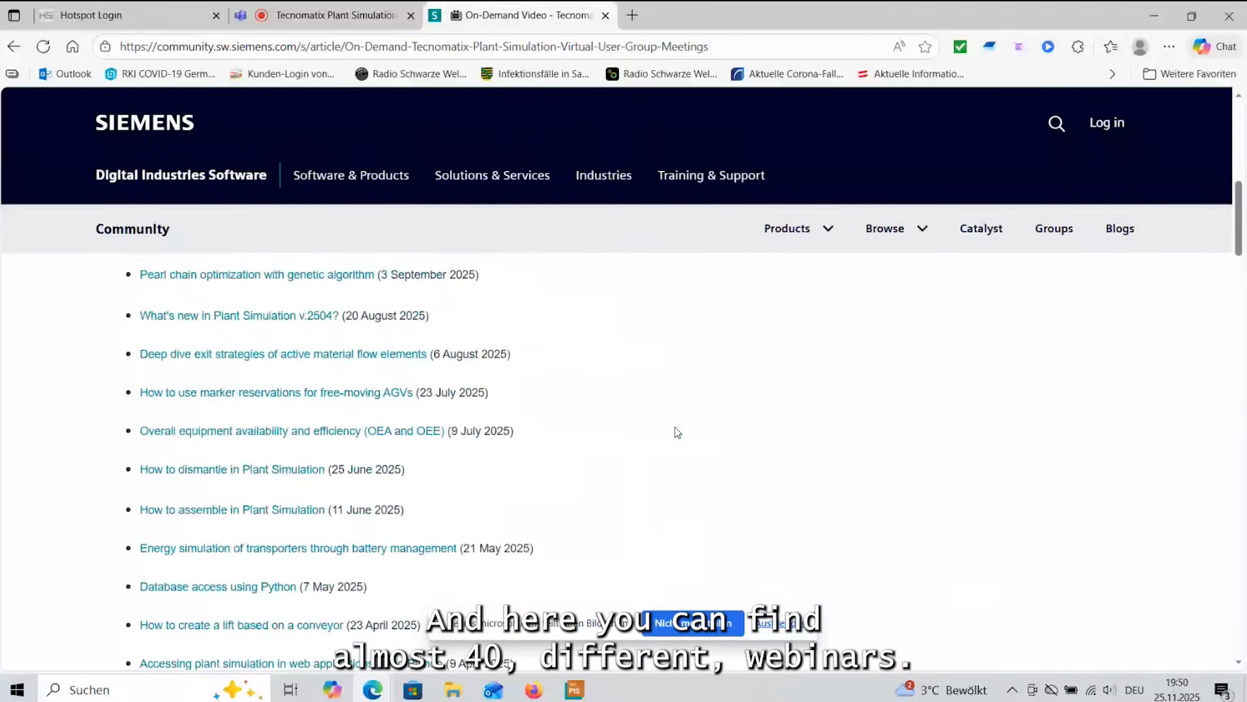
pyautogui.scroll(-3, 677, 431)
pyautogui.scroll(-10, 678, 431)
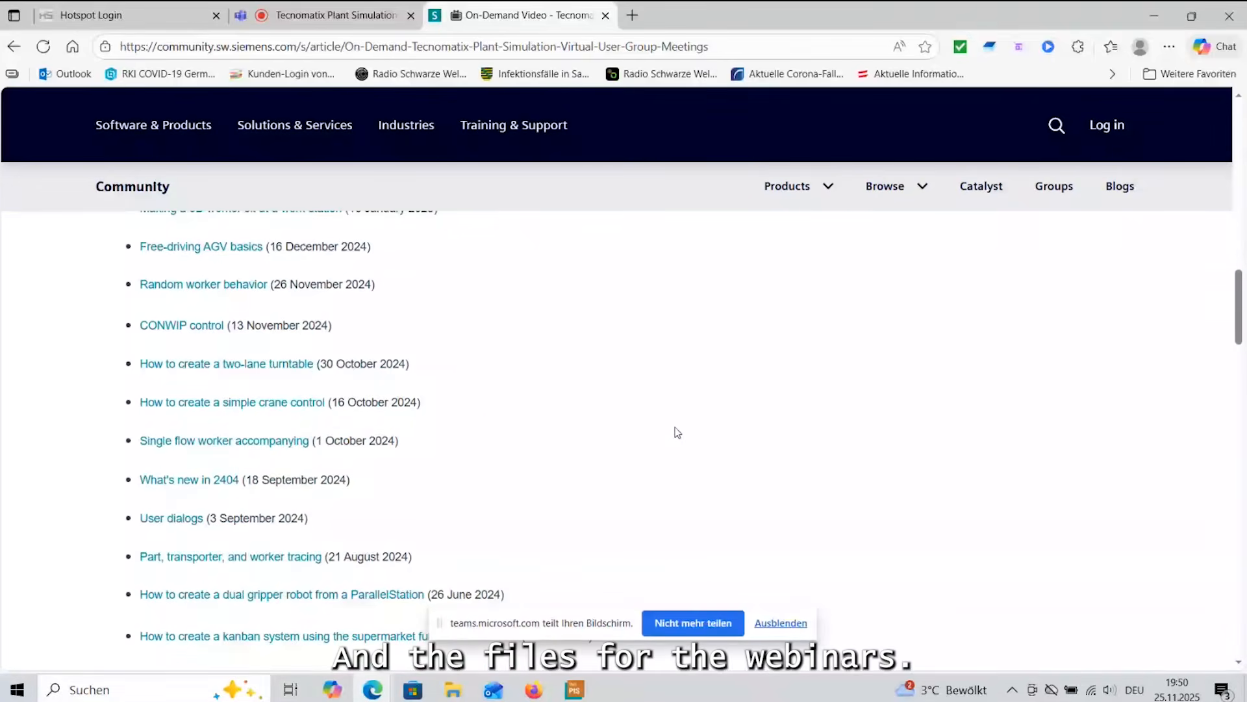
pyautogui.scroll(-3, 677, 432)
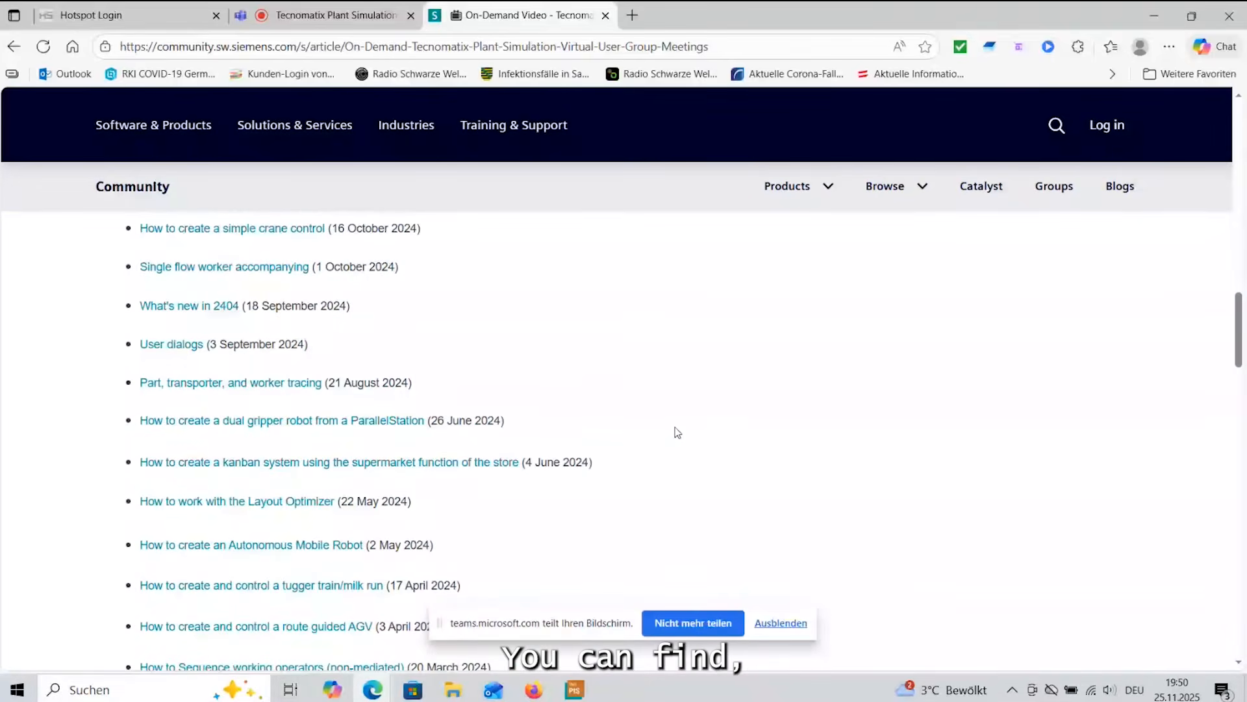
pyautogui.scroll(-3, 678, 432)
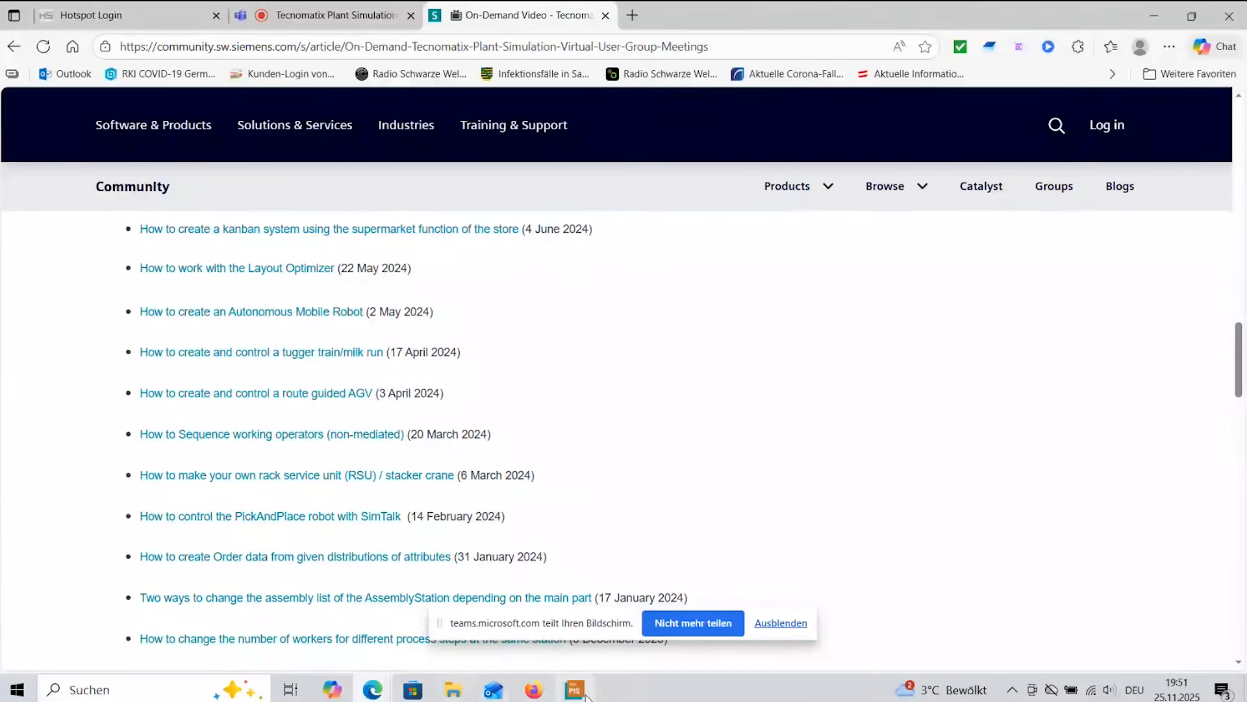
# Return to Plant Simulation, examine the unit preferences and the mass unit options, and close the preferences.
pyautogui.click(584, 693)
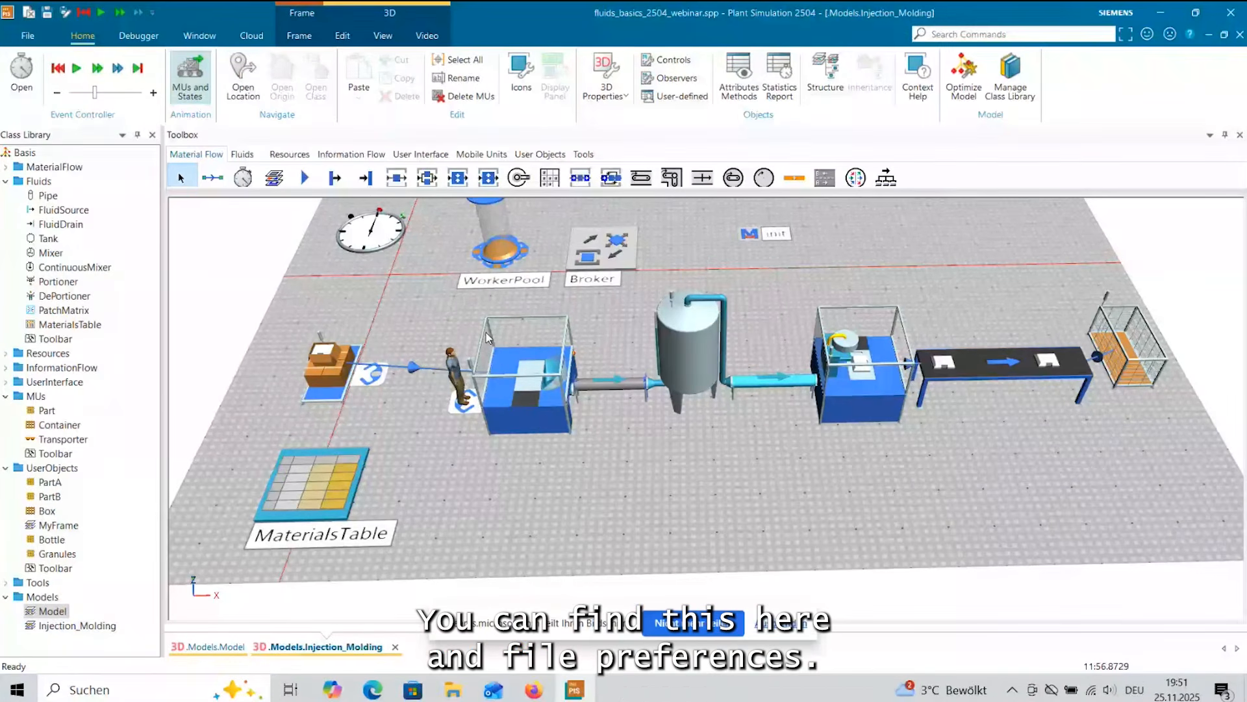
pyautogui.click(26, 36)
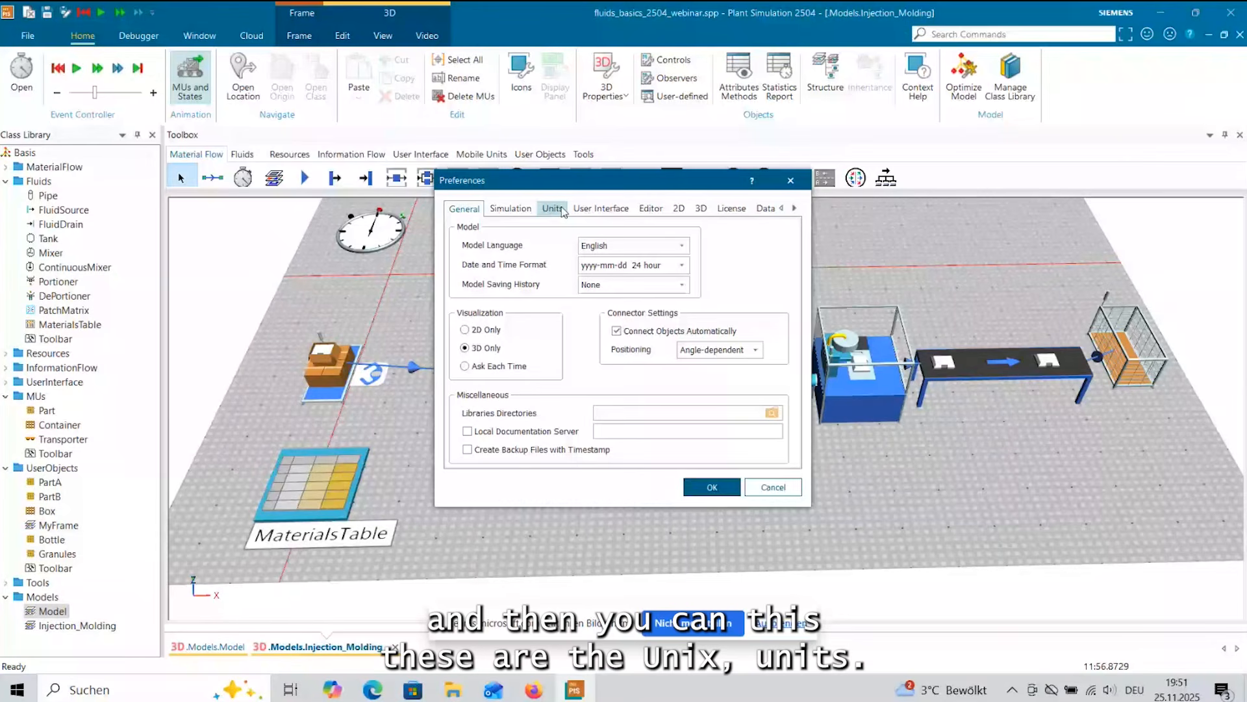
pyautogui.click(562, 209)
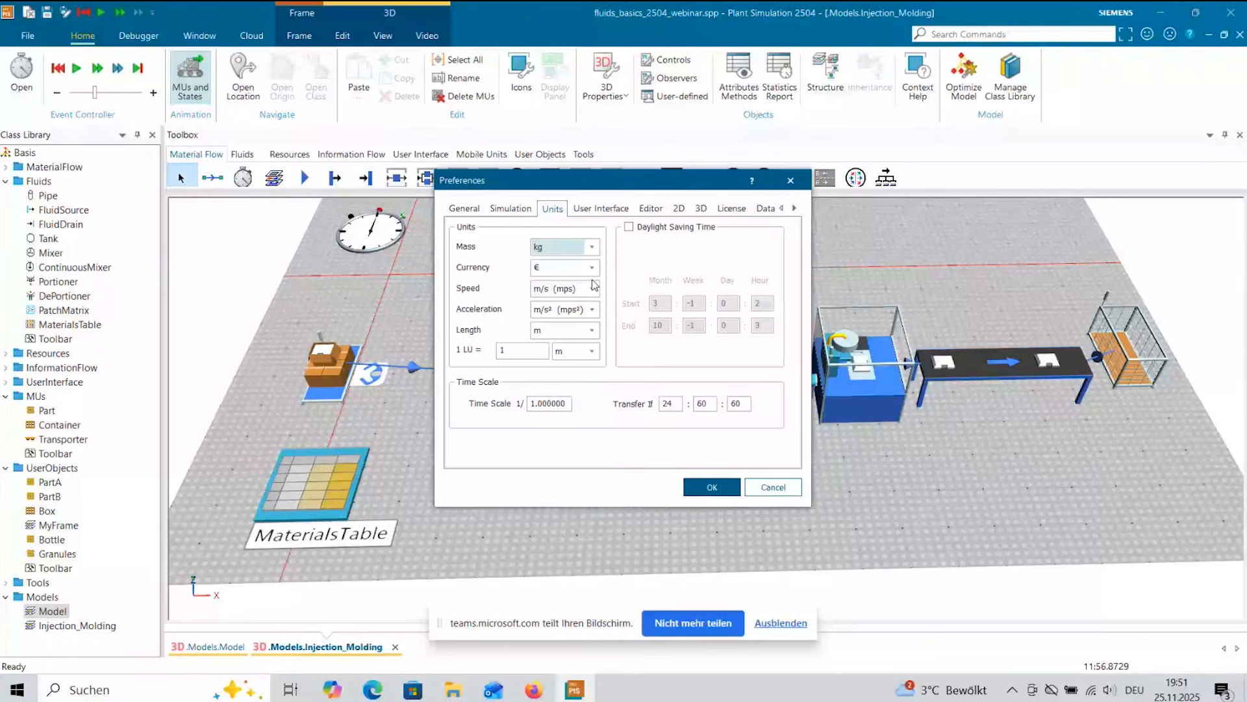
pyautogui.click(592, 246)
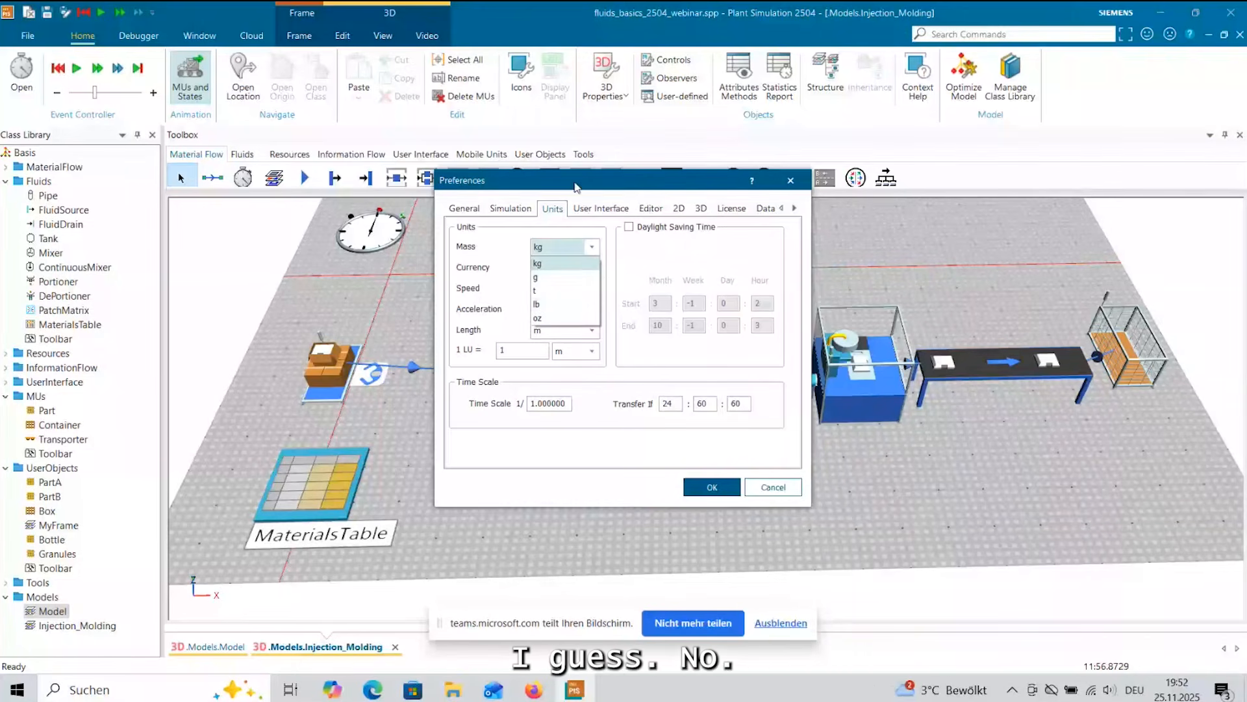
pyautogui.click(565, 216)
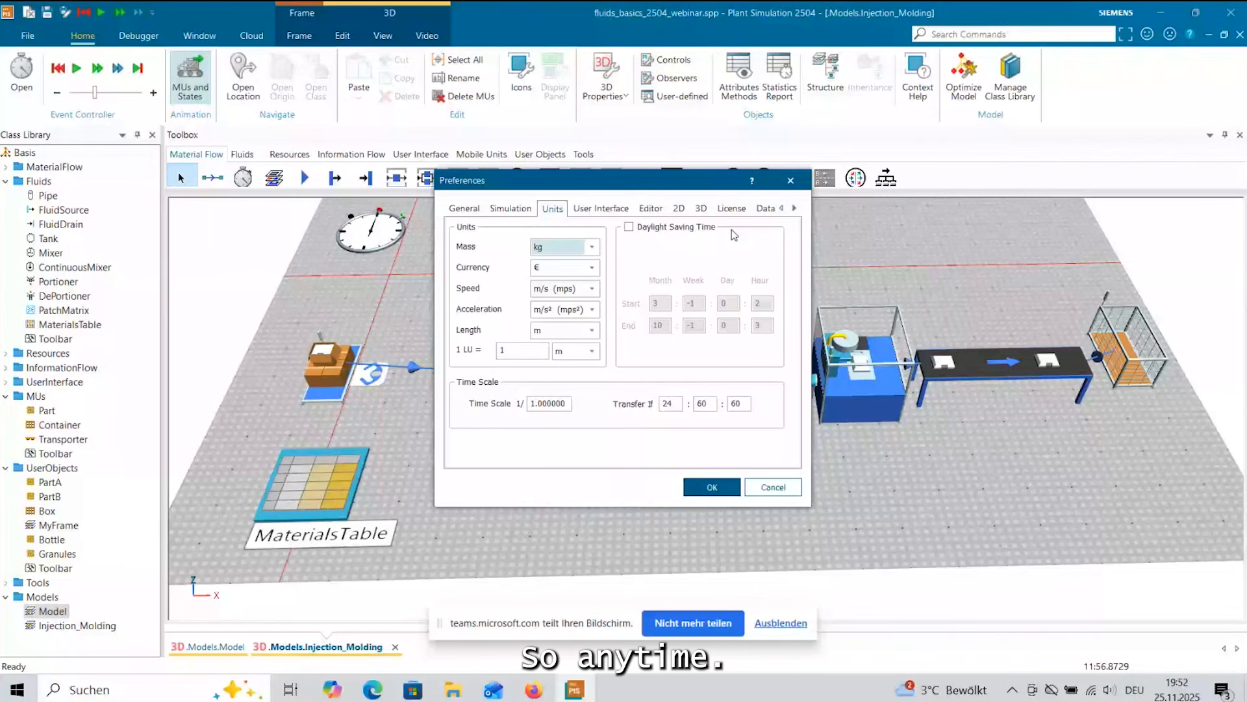
pyautogui.click(791, 180)
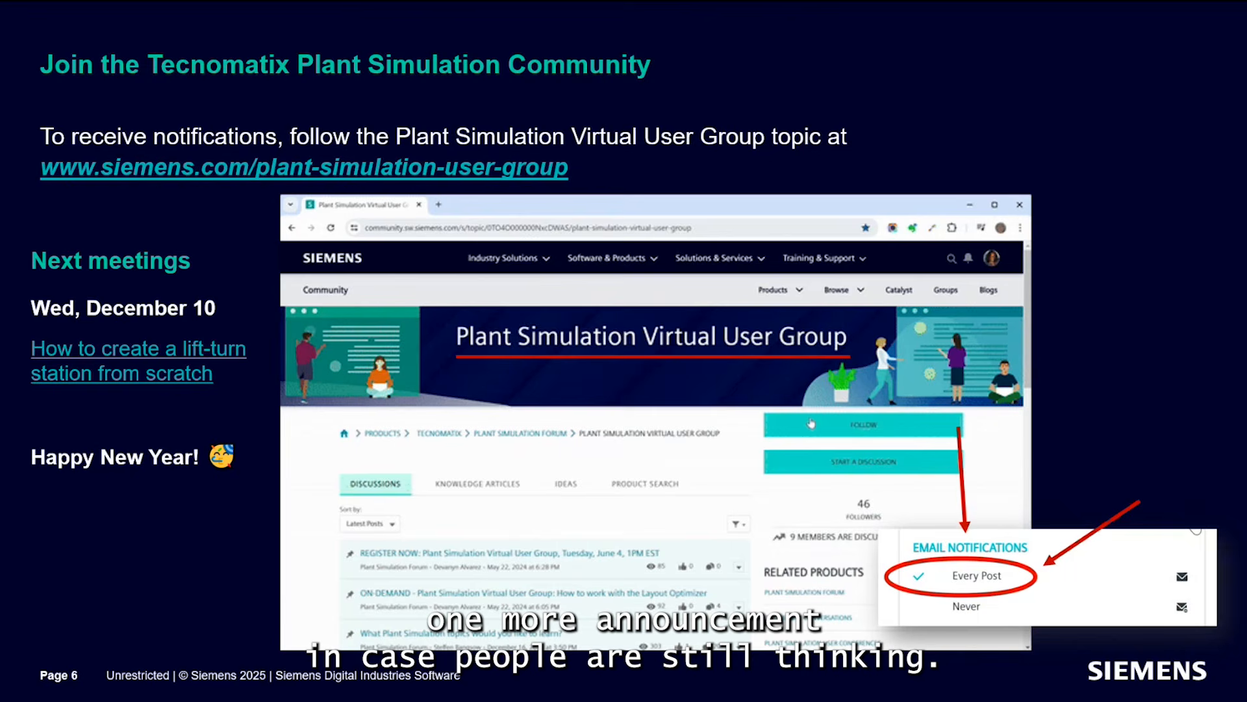
pyautogui.press('Right')
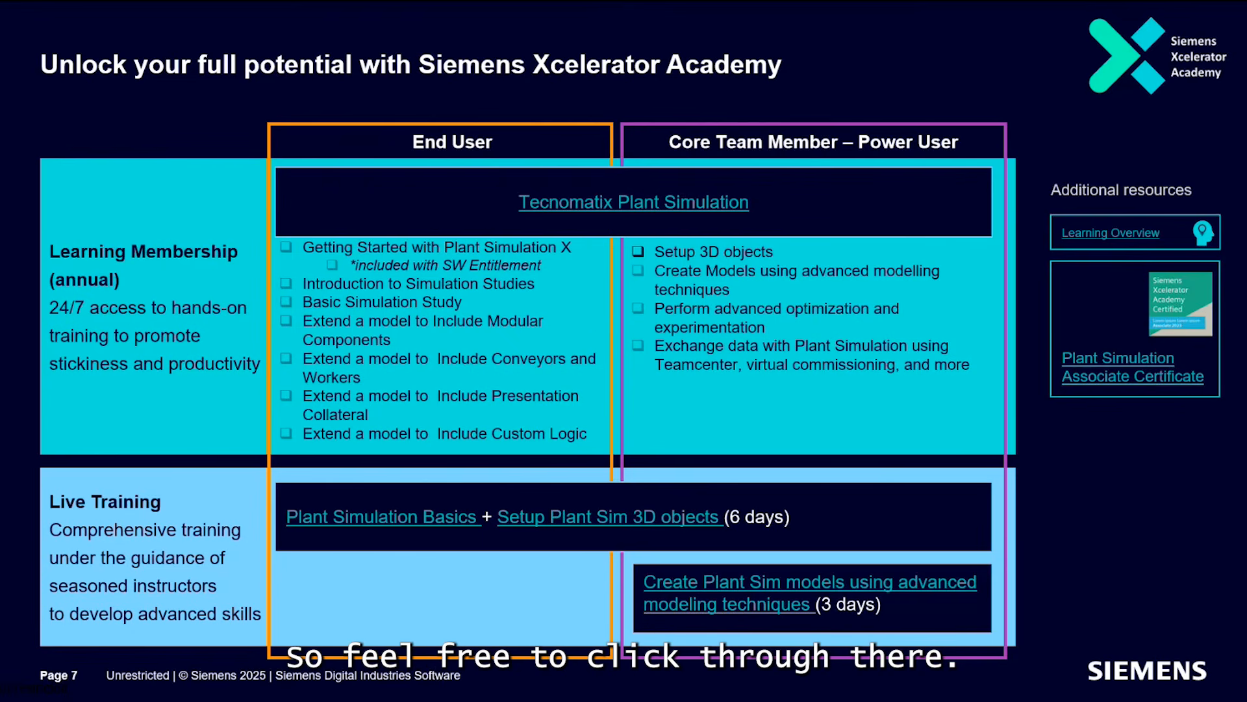
pyautogui.press('Right')
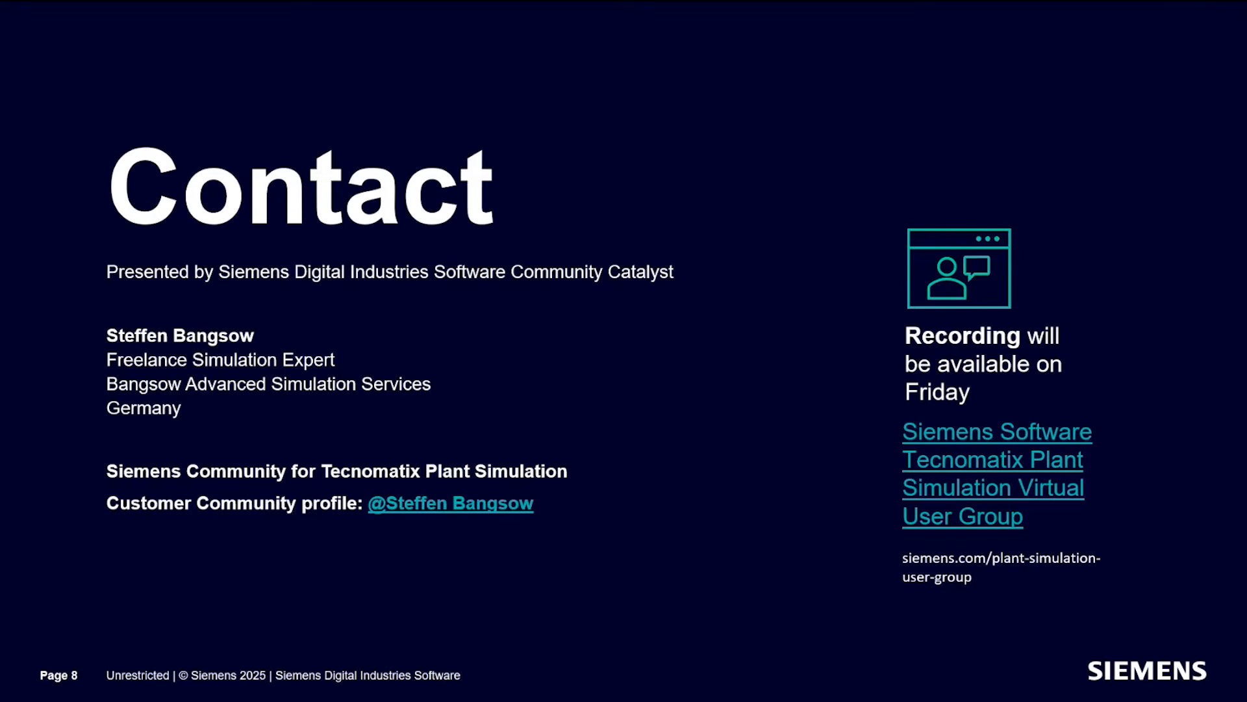